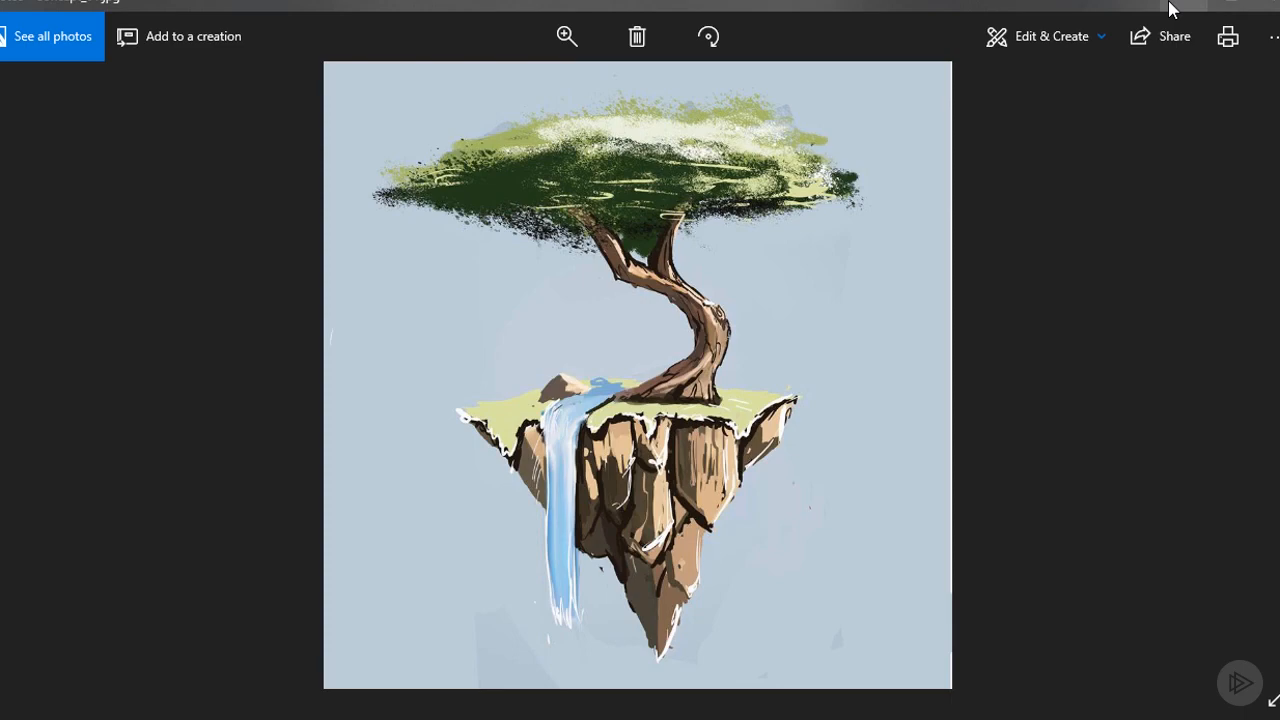
Step: Switch to 3ds Max and examine the floating island's rock formation on the reference plane in the front view
click(1172, 8)
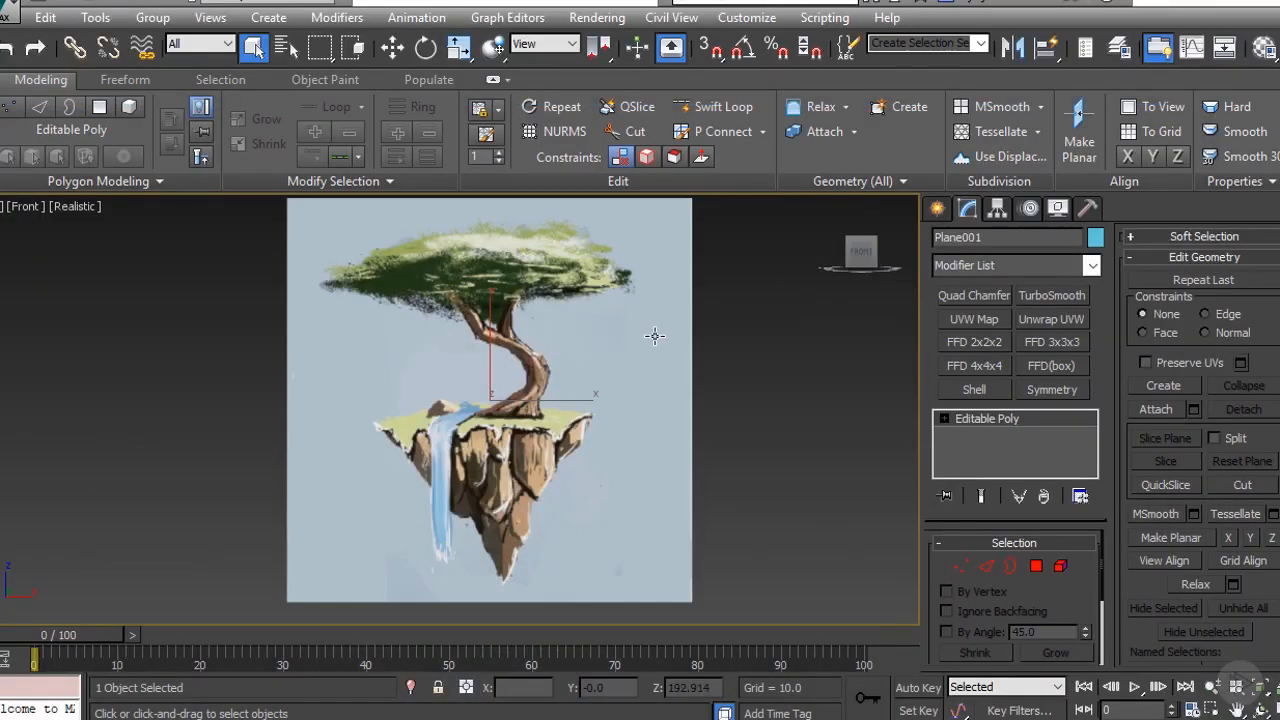
middle_drag(639, 349, 605, 377)
scroll(640, 371, down, 2)
key(f)
key(z)
scroll(617, 380, down, 3)
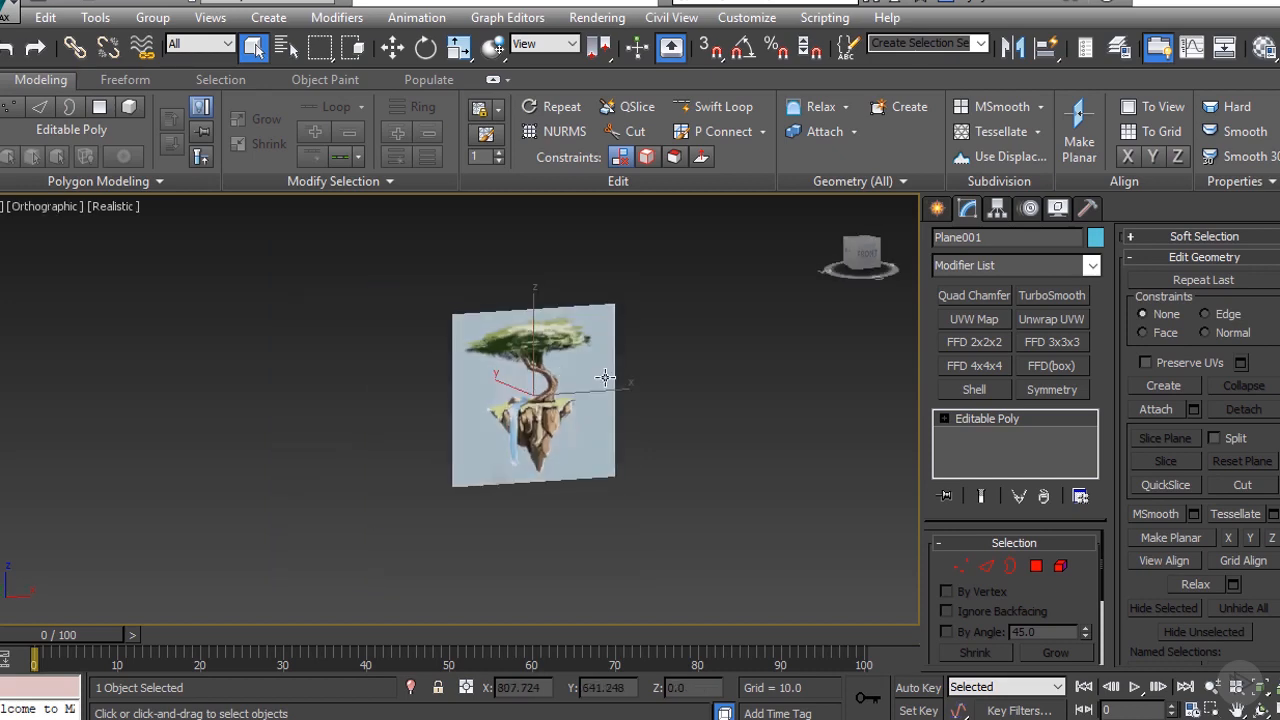
scroll(605, 377, up, 3)
alt+middle_drag(481, 358, 474, 379)
key(f)
scroll(475, 491, up, 4)
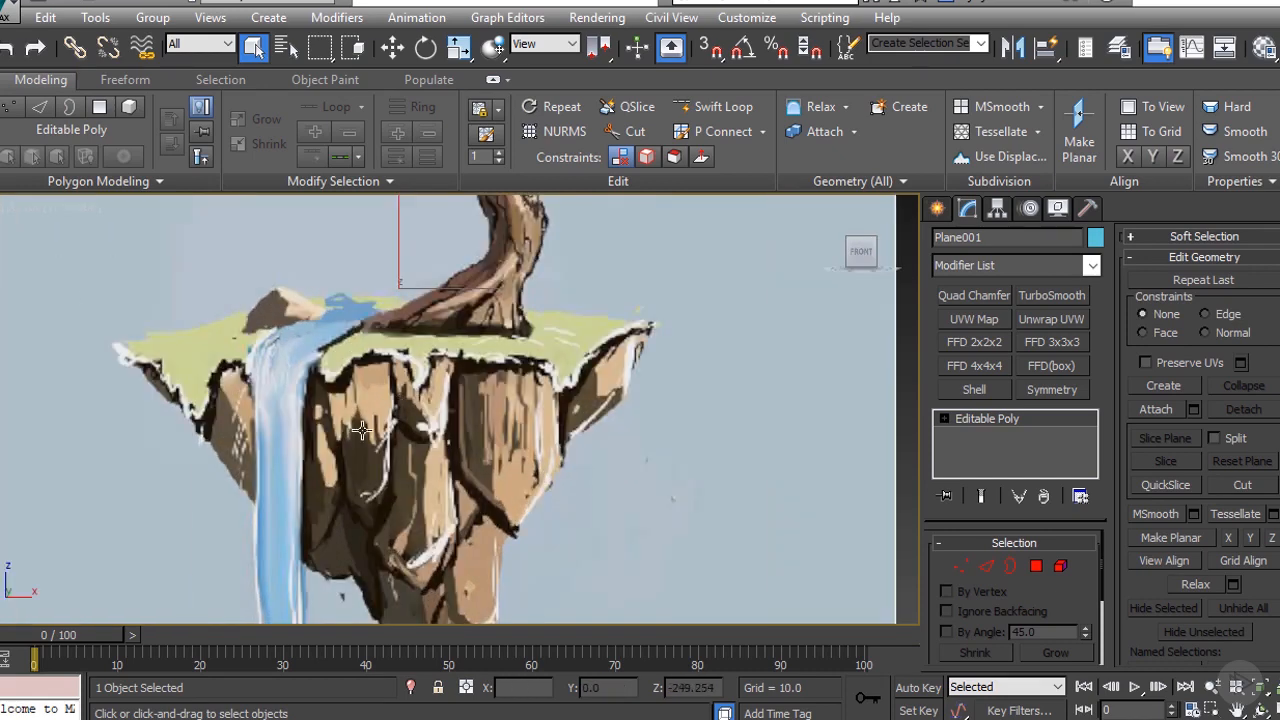
scroll(393, 398, down, 3)
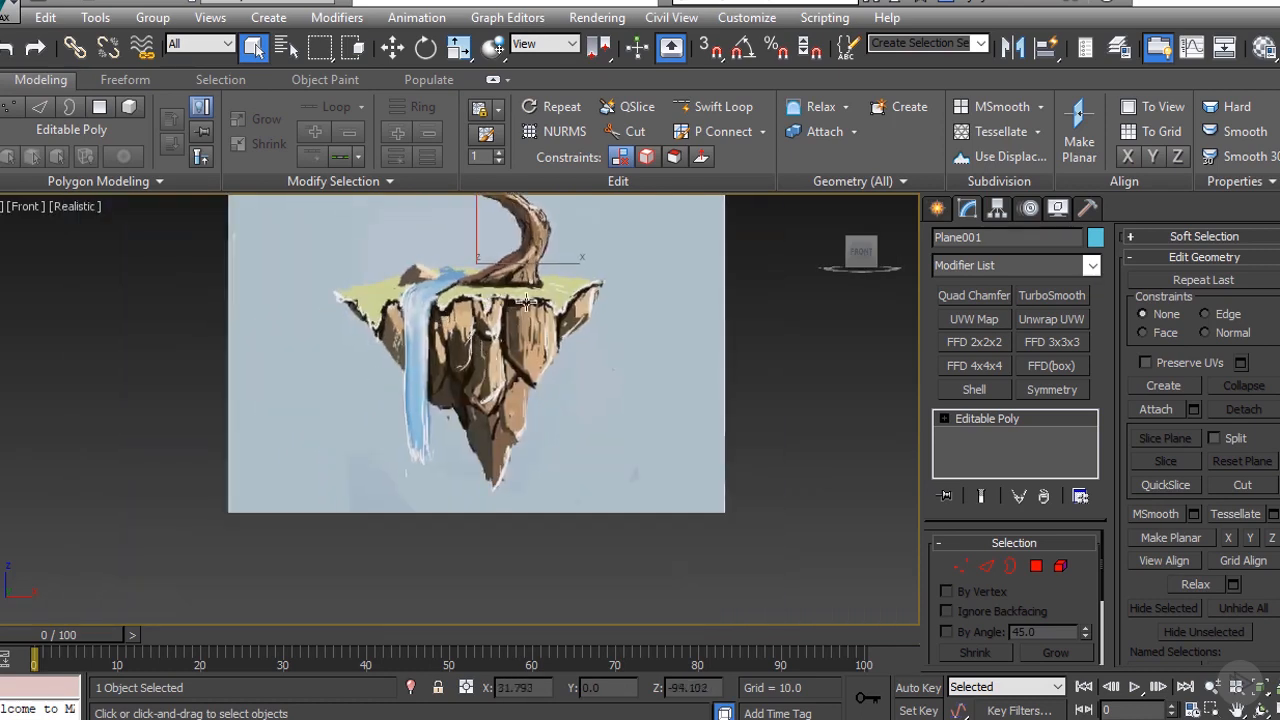
scroll(464, 355, up, 2)
middle_drag(464, 355, 391, 384)
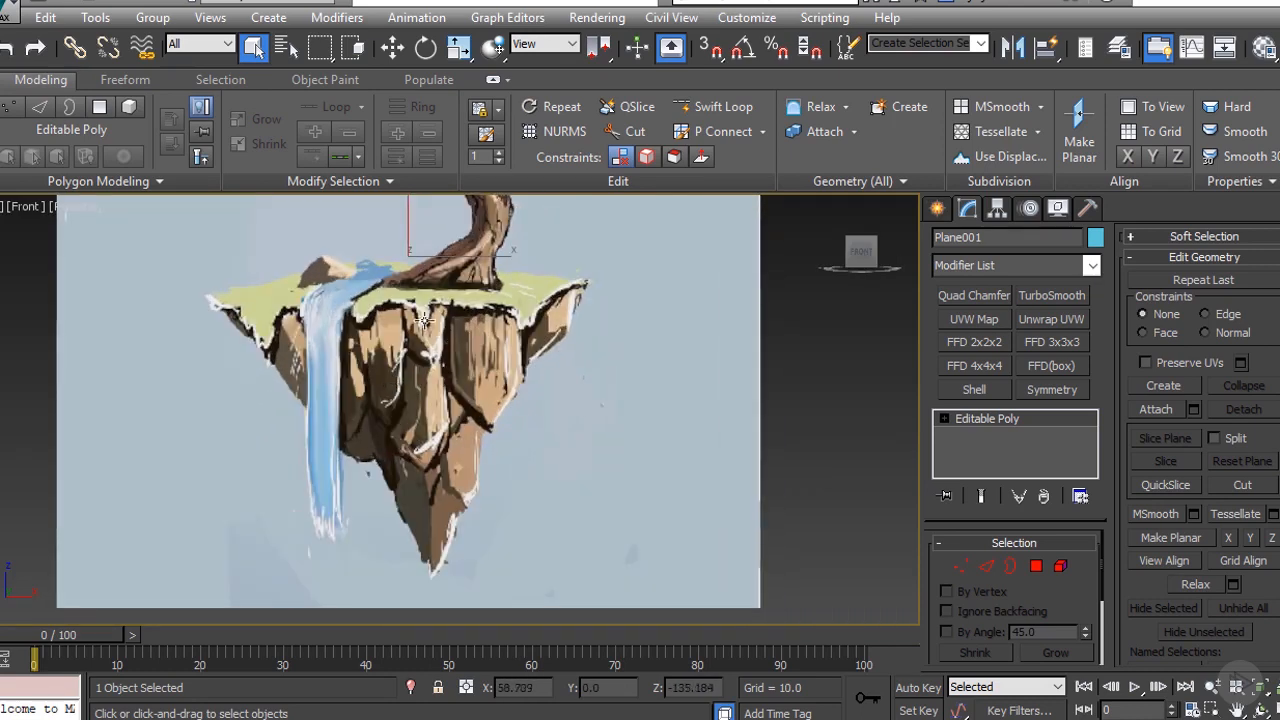
scroll(353, 319, up, 2)
middle_drag(353, 319, 355, 272)
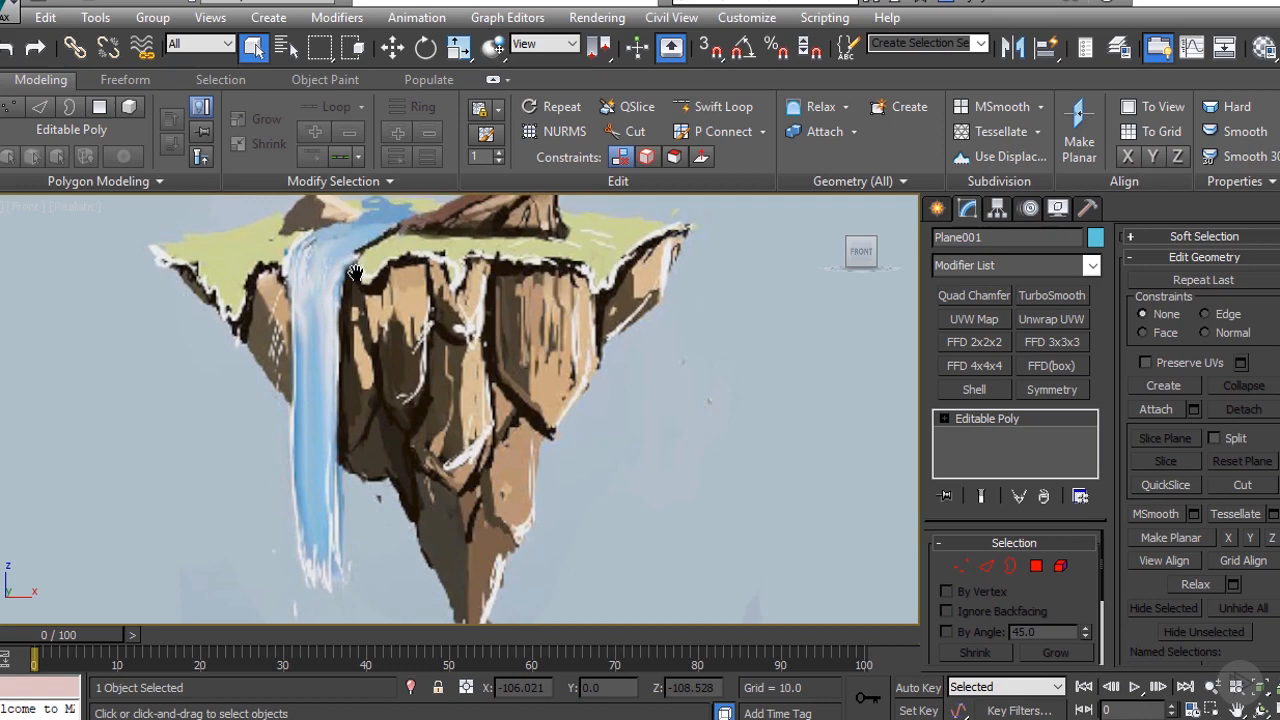
scroll(357, 326, down, 2)
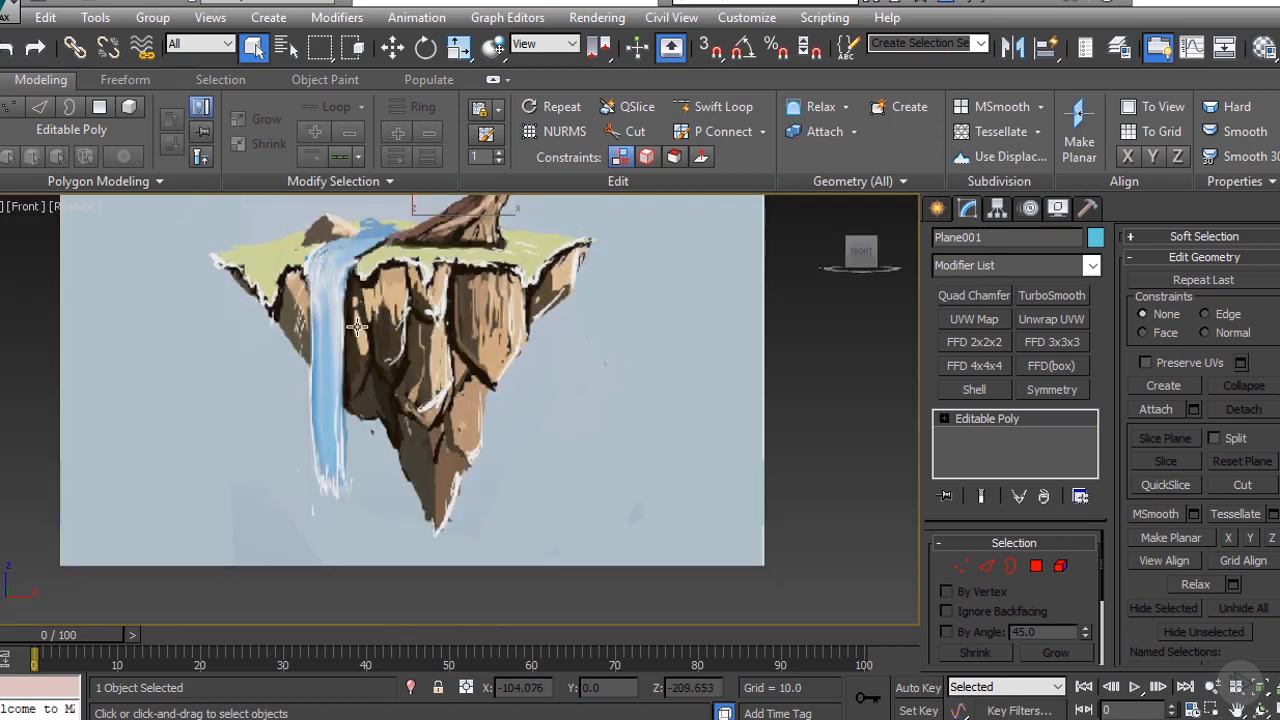
scroll(357, 326, down, 2)
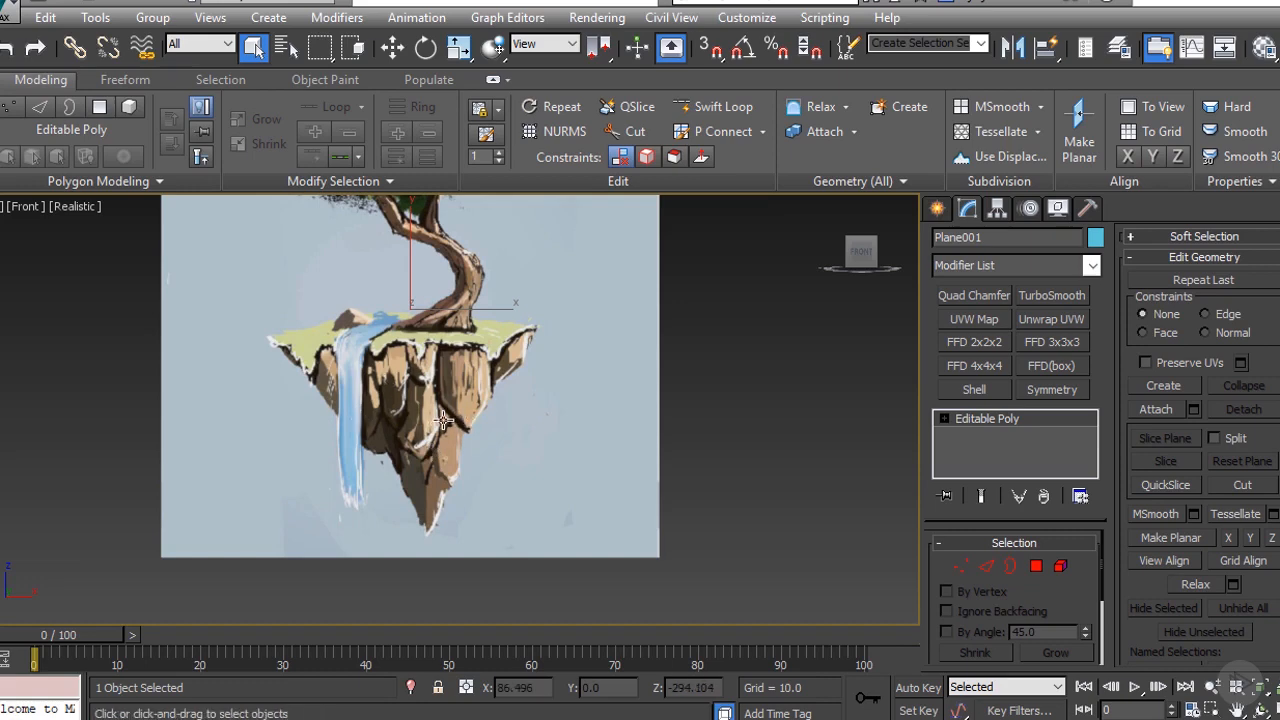
scroll(444, 420, up, 4)
scroll(408, 421, down, 5)
scroll(389, 412, up, 3)
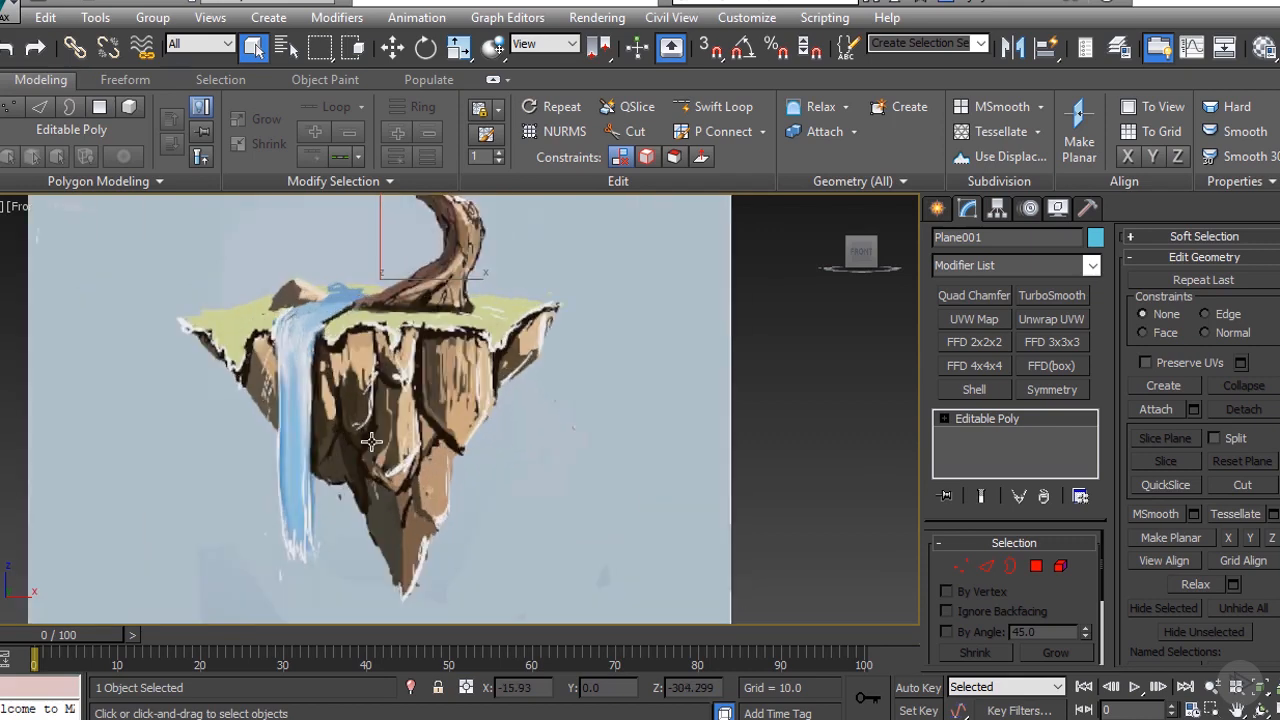
scroll(389, 412, down, 3)
middle_drag(389, 412, 383, 494)
scroll(351, 430, up, 3)
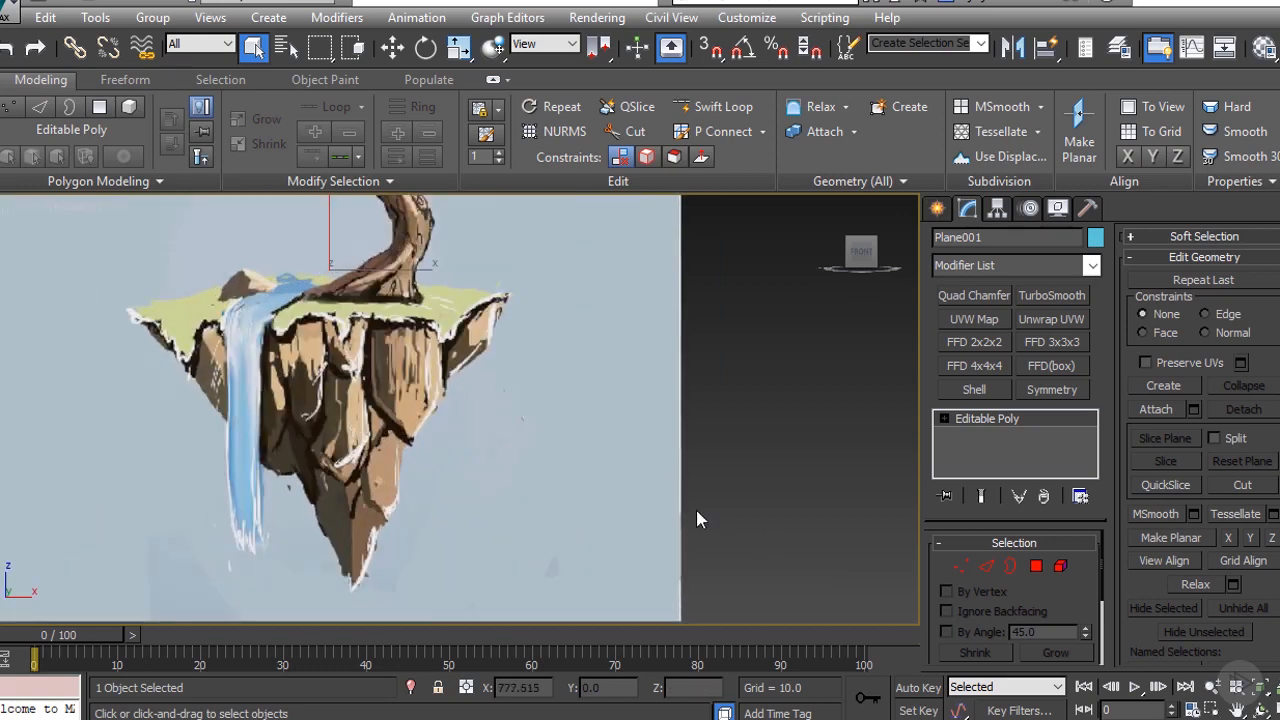
Step: Create a box over the lower rocks, about 550 long, 208 wide and 311 high
scroll(800, 440, down, 2)
click(940, 210)
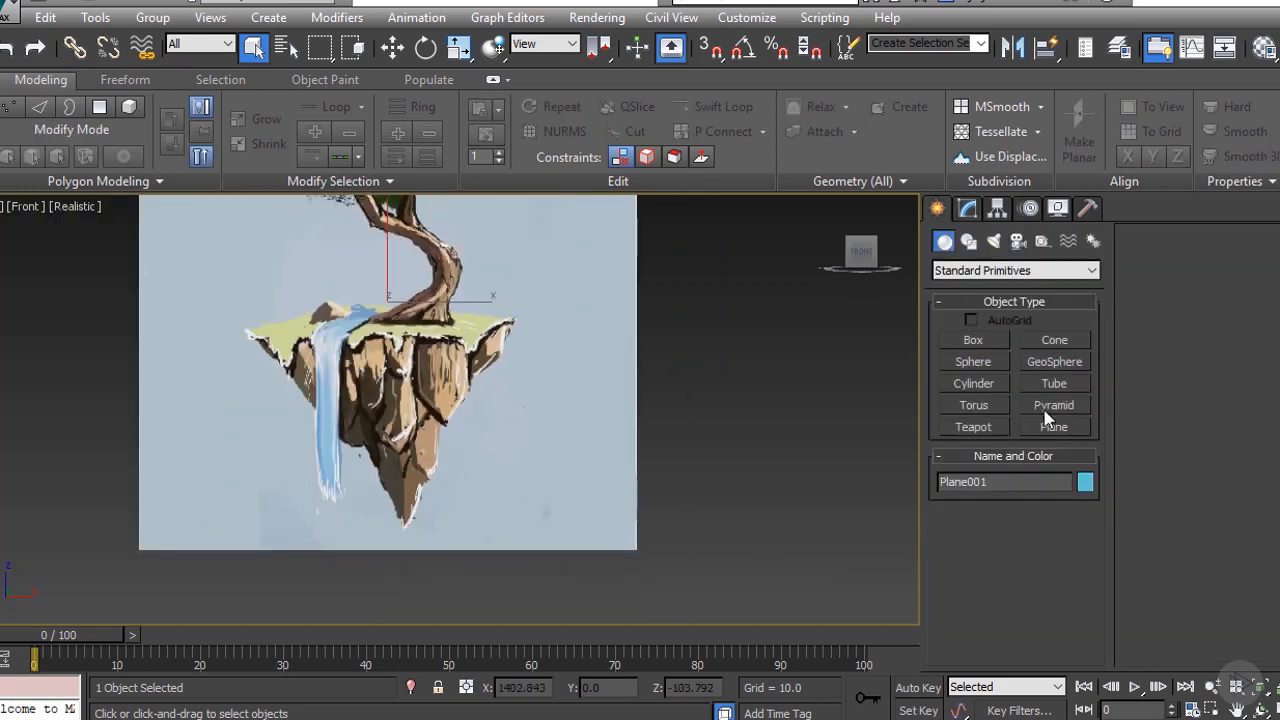
click(966, 341)
scroll(580, 323, down, 2)
scroll(575, 330, up, 4)
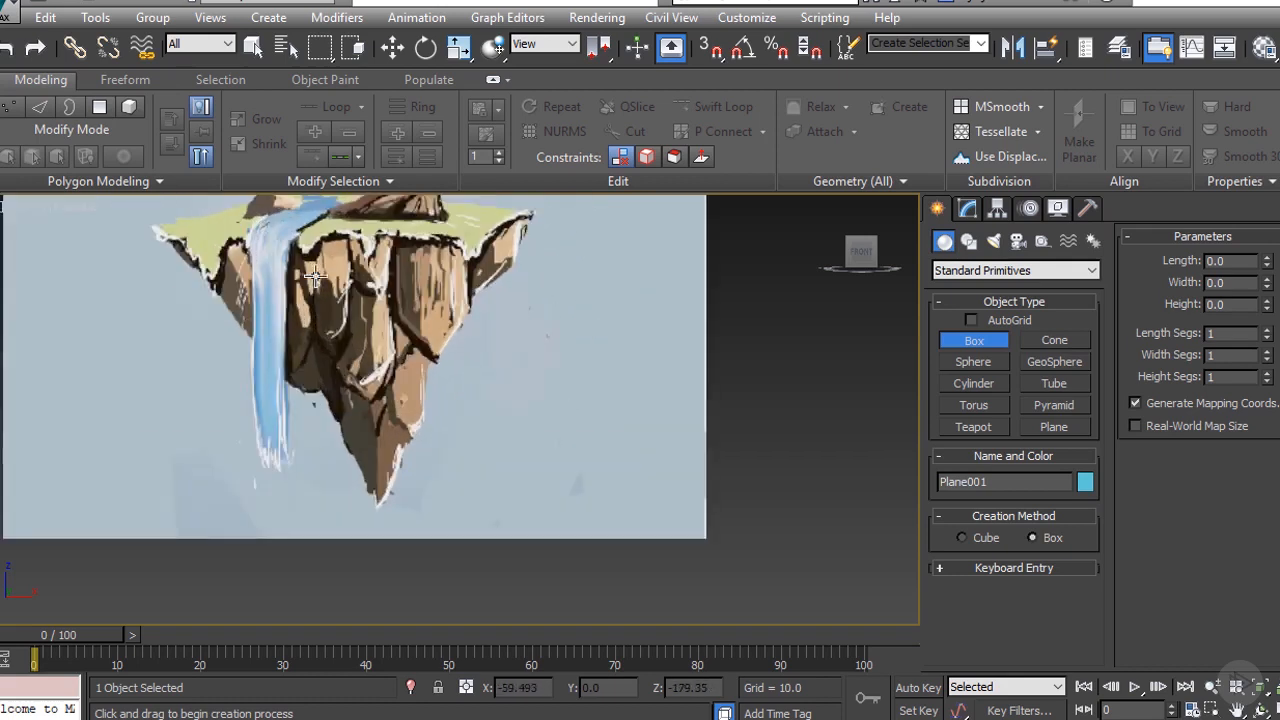
drag(314, 277, 420, 543)
scroll(363, 349, down, 4)
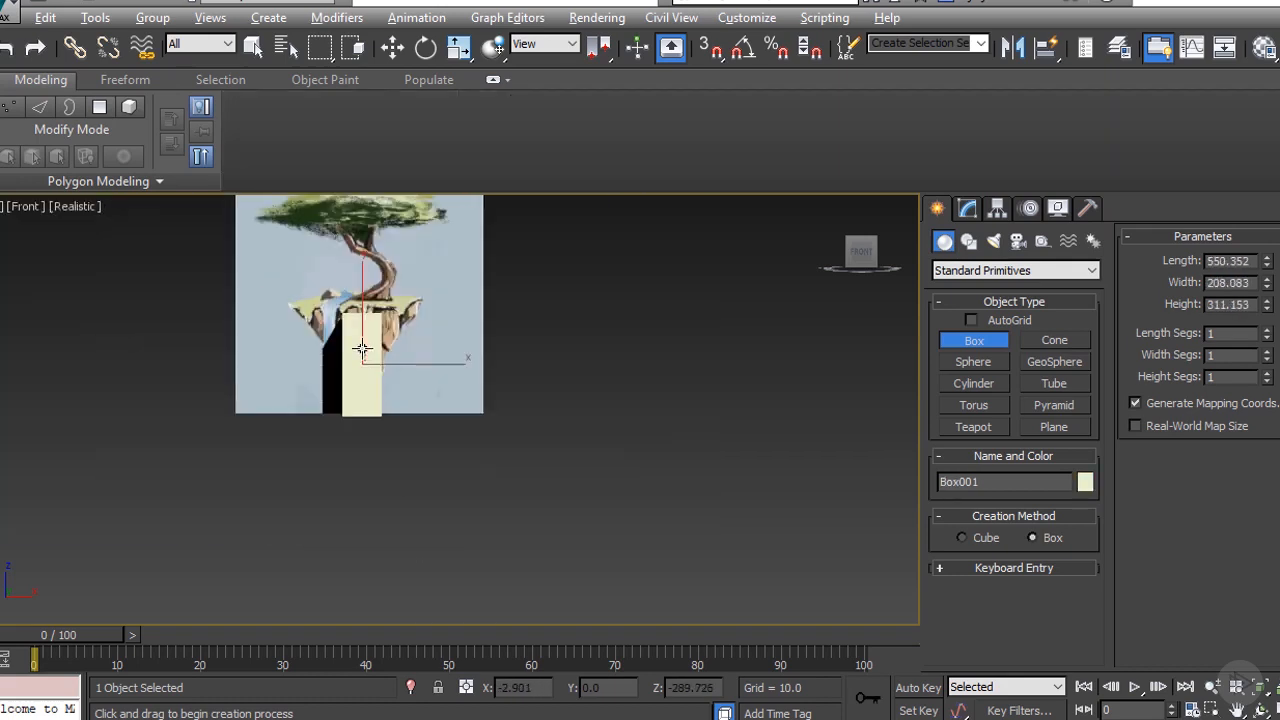
Step: Scale the box down uniformly to about 51% and make it see-through in the front view
mouse_move(345, 350)
alt+middle_down()
mouse_move(351, 366)
mouse_move(343, 351)
alt+middle_up()
key(r)
drag(364, 361, 374, 464)
key(f)
key(z)
key(alt+x)
scroll(466, 378, down, 5)
scroll(466, 378, up, 4)
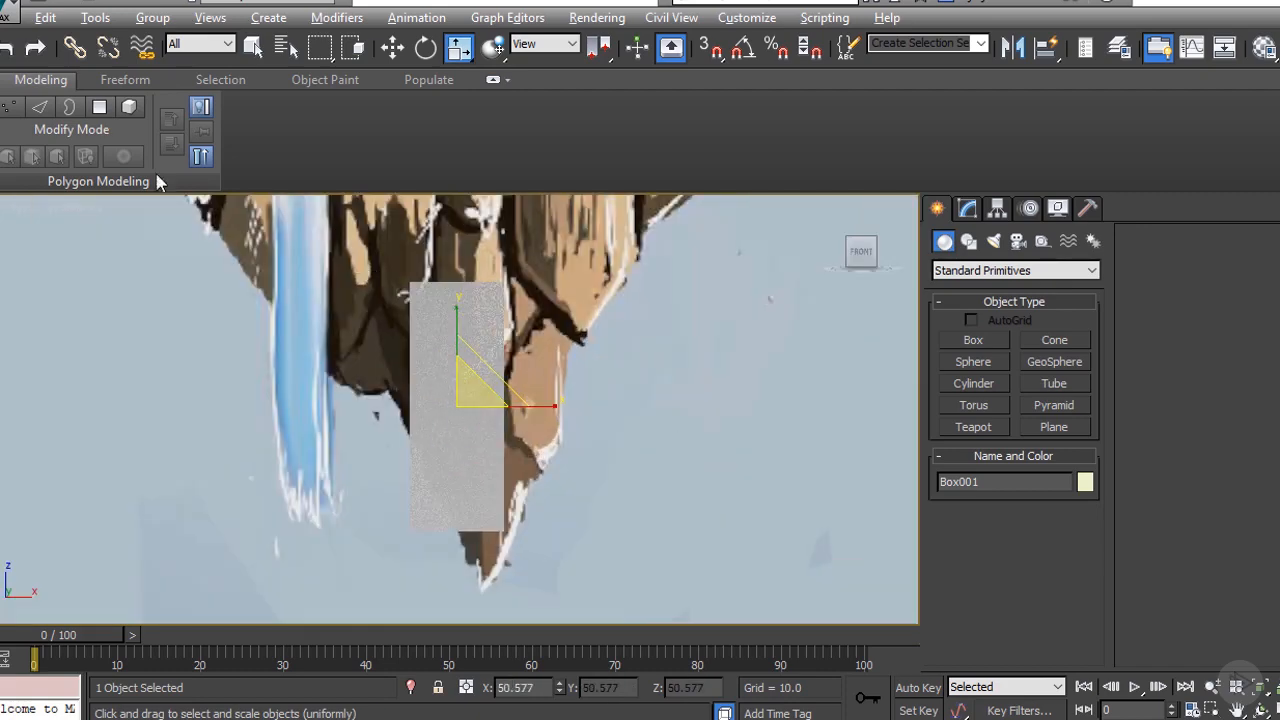
Step: Set the viewport to Shaded and move the box onto the large right rock column, at about X 125.5, Z -240.6
click(73, 208)
click(94, 254)
scroll(449, 380, down, 3)
middle_drag(449, 380, 392, 415)
key(w)
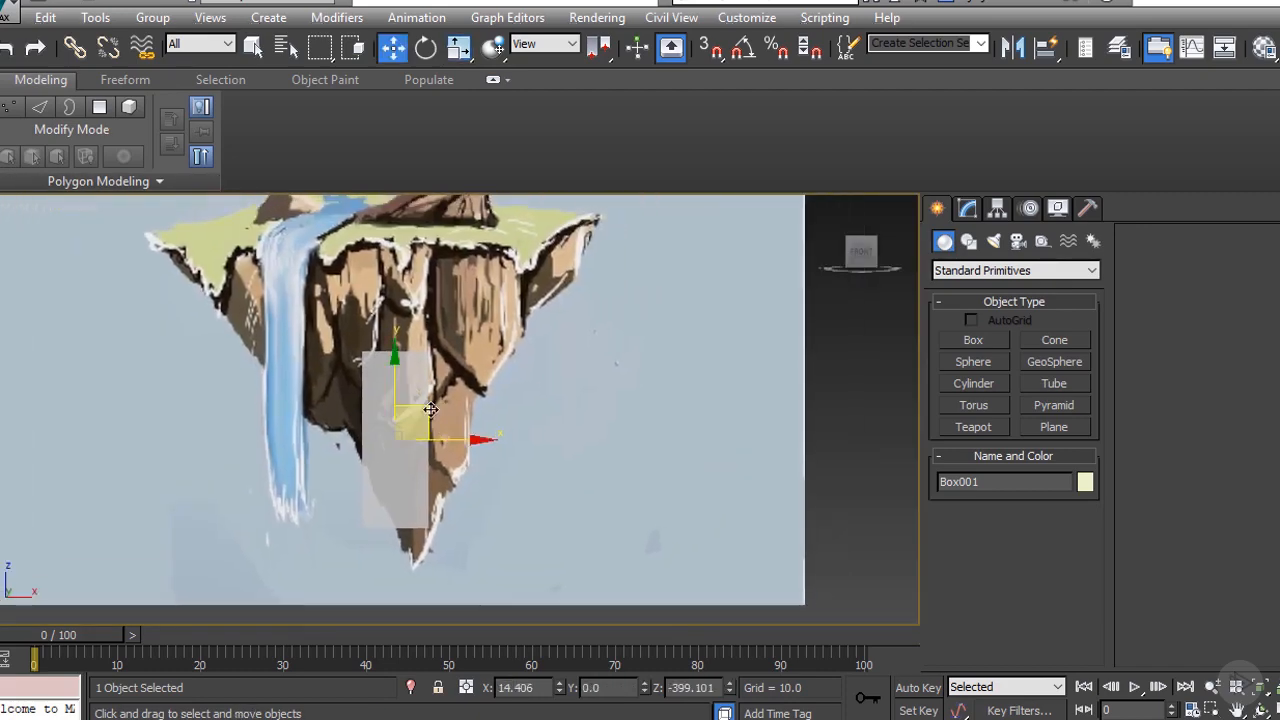
mouse_move(432, 411)
mouse_down()
mouse_move(502, 372)
mouse_move(530, 292)
mouse_up()
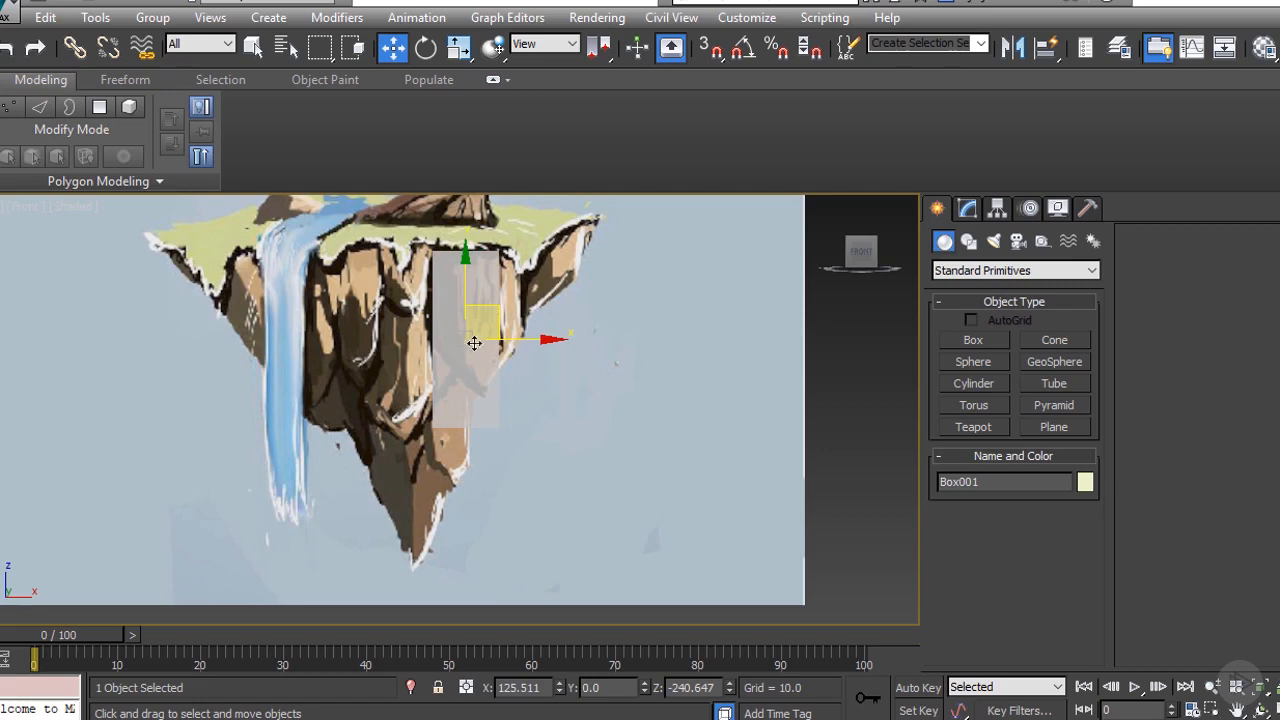
Step: Convert the box to an Editable Poly and start editing its vertices
scroll(474, 343, down, 3)
middle_drag(474, 343, 423, 415)
scroll(411, 401, up, 3)
right_click(403, 395)
mouse_move(550, 611)
click(654, 617)
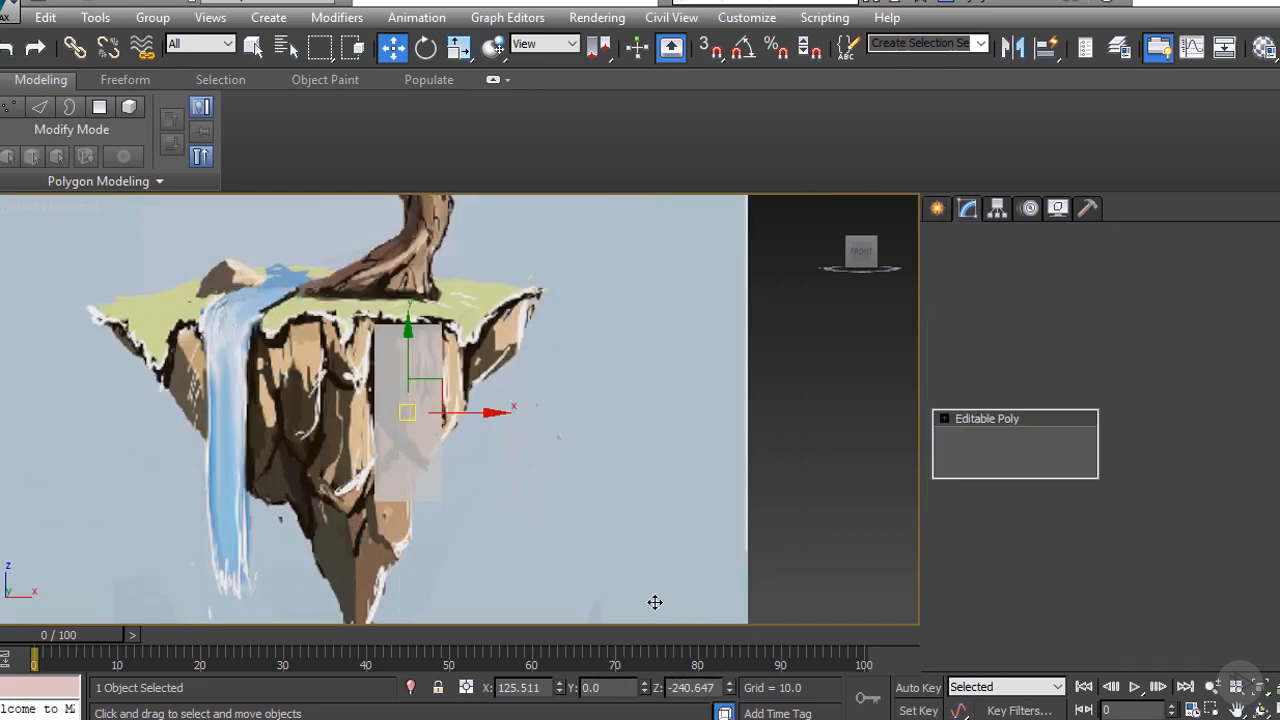
key(1)
Step: Fit the box to the painted rock by moving its right-side vertices outward and adjusting the bottom vertices to a slanted edge
scroll(453, 478, up, 2)
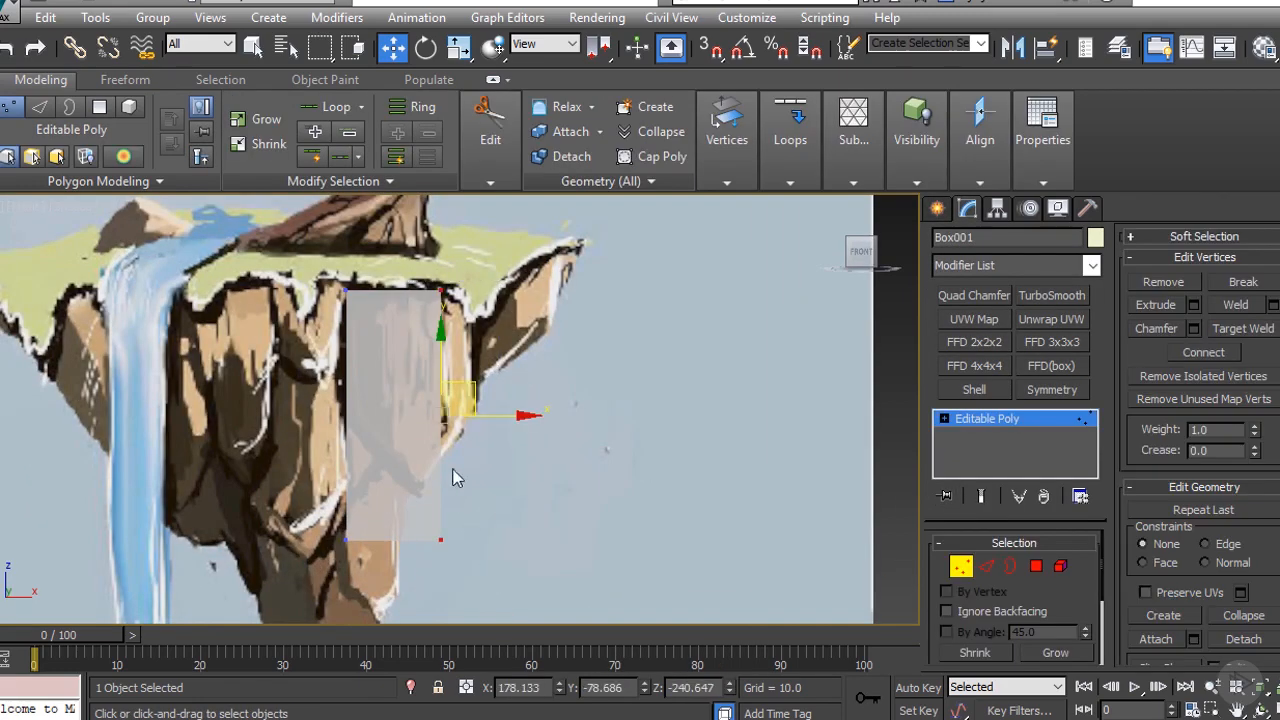
drag(482, 416, 513, 416)
drag(327, 549, 498, 510)
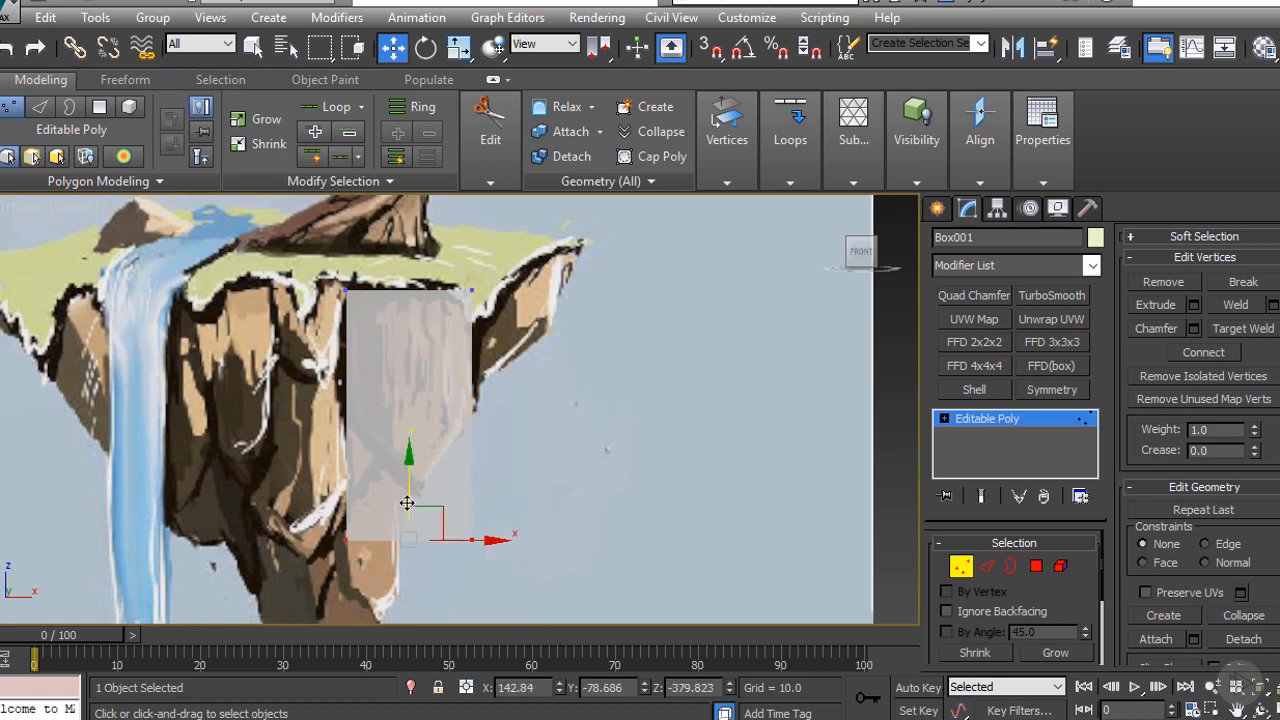
drag(405, 492, 325, 412)
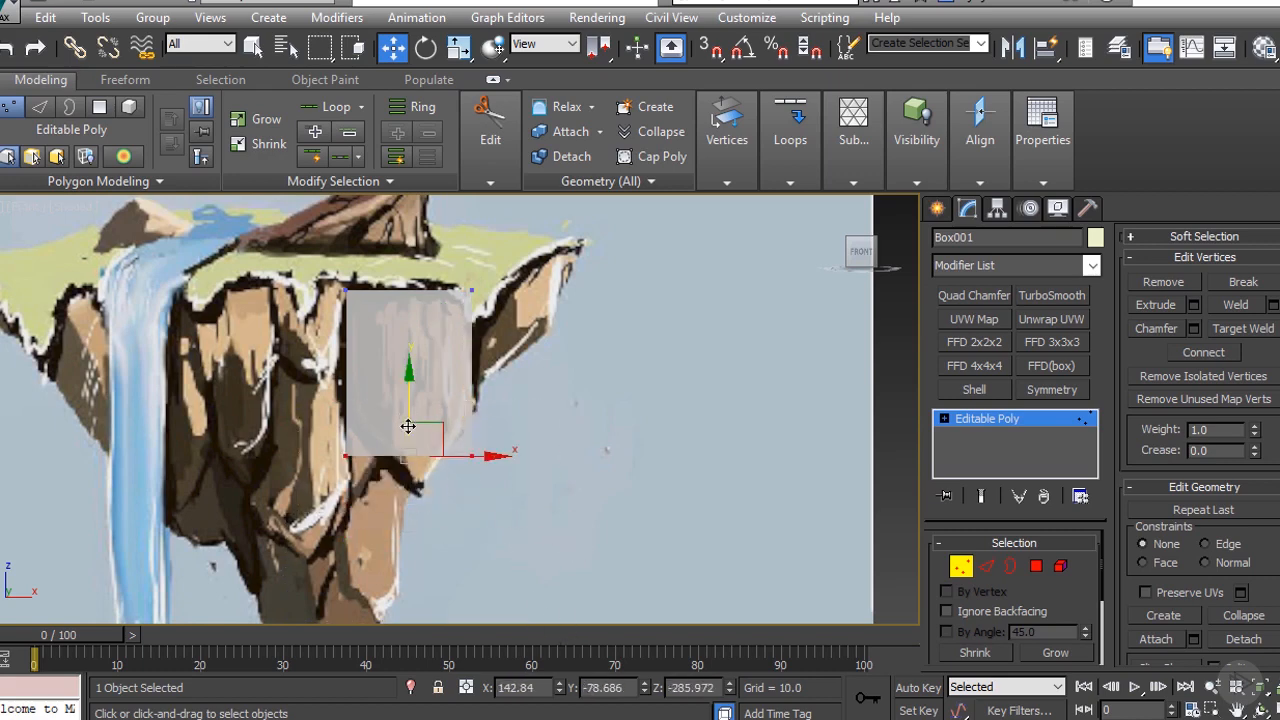
drag(408, 426, 408, 461)
drag(377, 553, 350, 502)
Step: Reduce the box's depth in the top view by moving its front vertices back to about Y -127
scroll(414, 457, down, 4)
alt+middle_drag(414, 459, 572, 519)
drag(384, 319, 455, 354)
alt+middle_drag(438, 385, 215, 425)
key(t)
scroll(430, 480, down, 6)
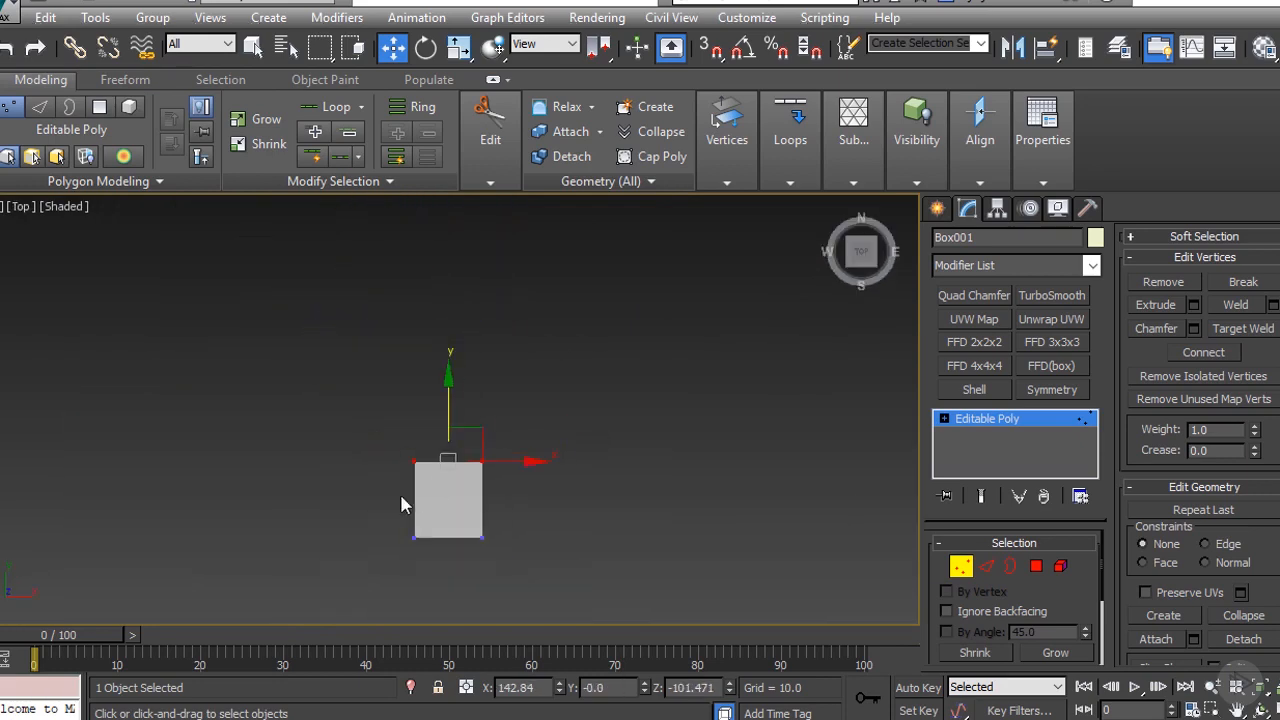
drag(398, 506, 503, 547)
drag(449, 483, 450, 469)
Step: Shift all of the box's vertices about 5.7 units along positive X to align with the painted rock
key(f)
scroll(450, 469, down, 5)
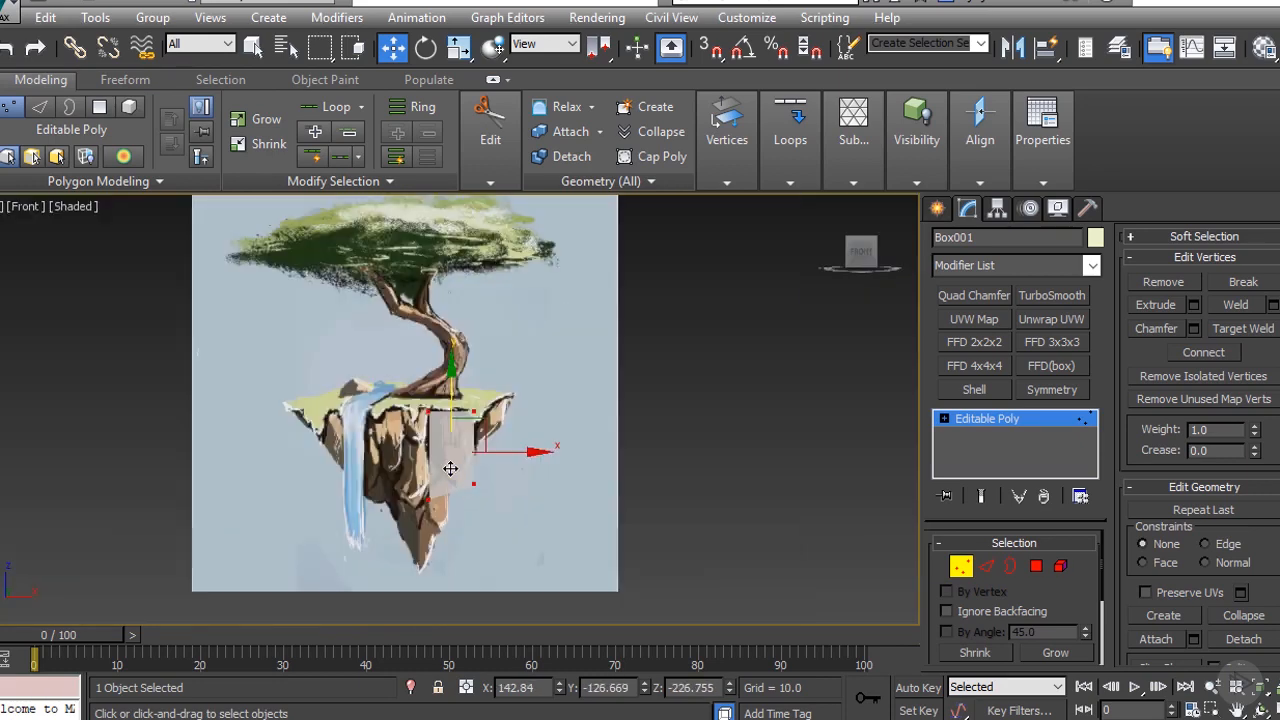
scroll(450, 469, up, 5)
drag(503, 428, 514, 423)
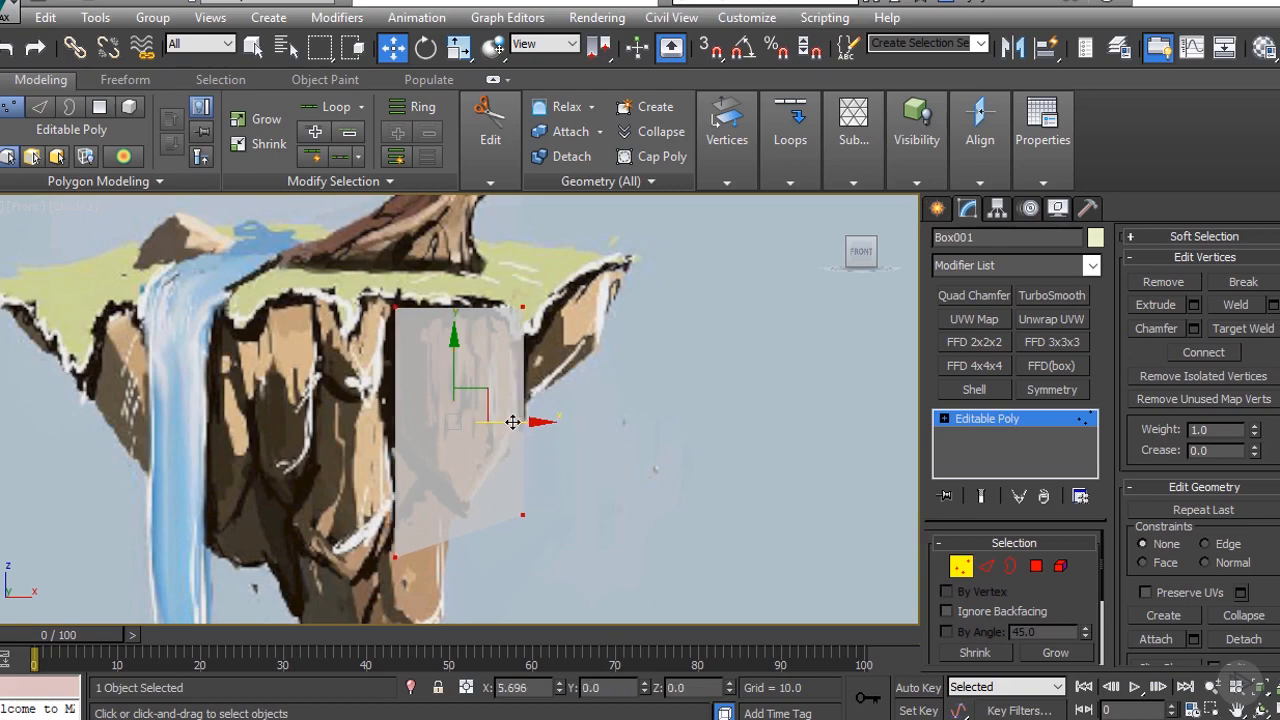
Step: Move all of the box's vertices forward from the reference plane to about Y -240 and leave vertex editing
alt+middle_drag(514, 423, 332, 321)
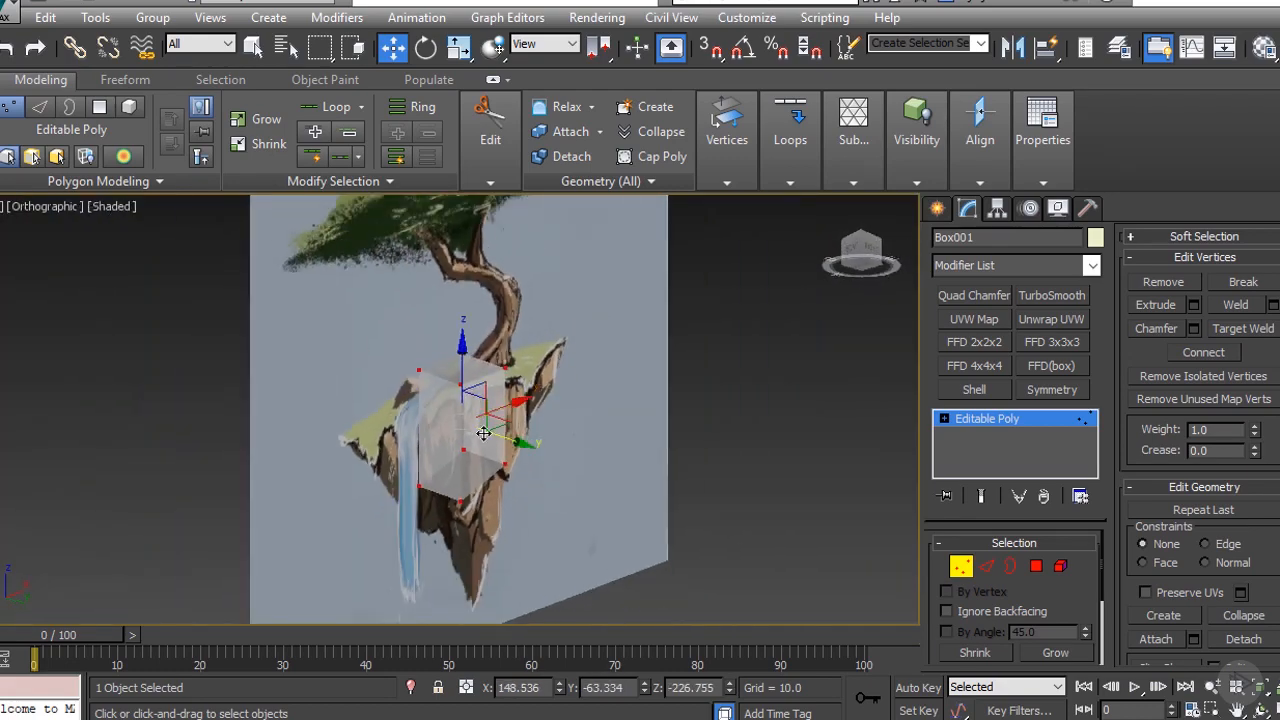
alt+middle_drag(483, 433, 526, 443)
key(f)
scroll(587, 505, up, 3)
middle_drag(587, 505, 498, 422)
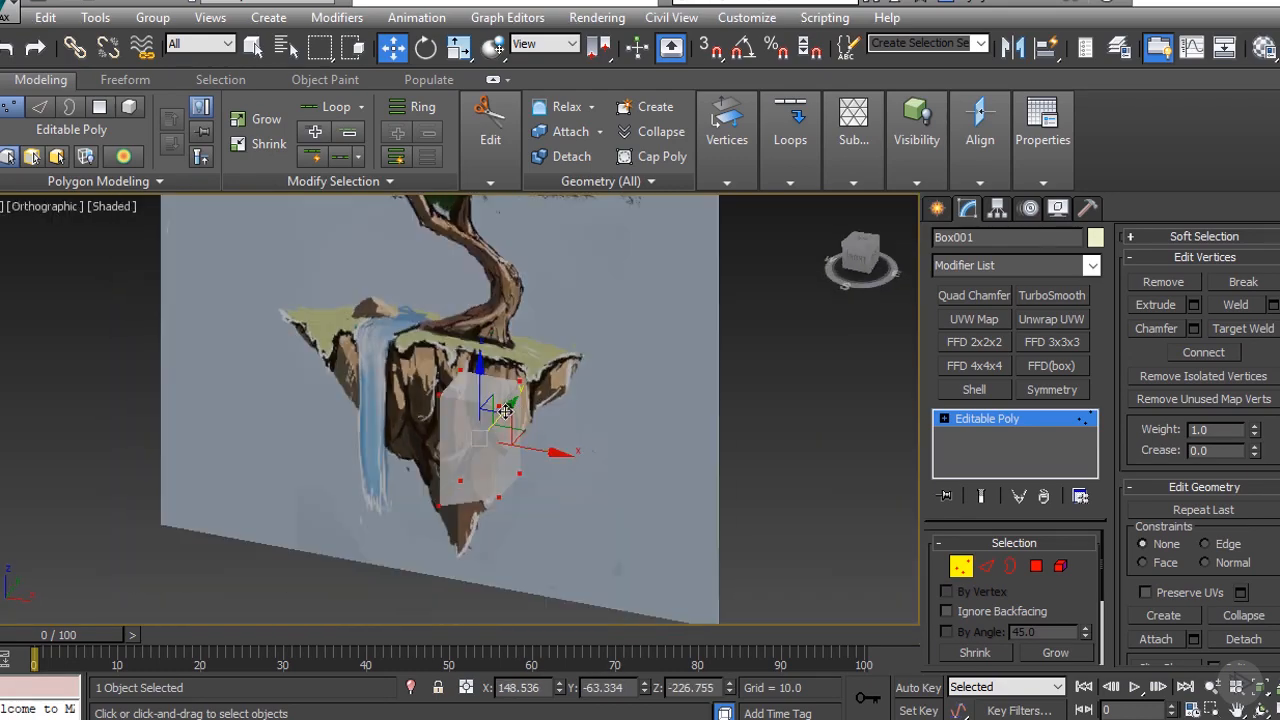
drag(505, 411, 463, 437)
key(f)
key(z)
scroll(480, 486, down, 6)
click(992, 417)
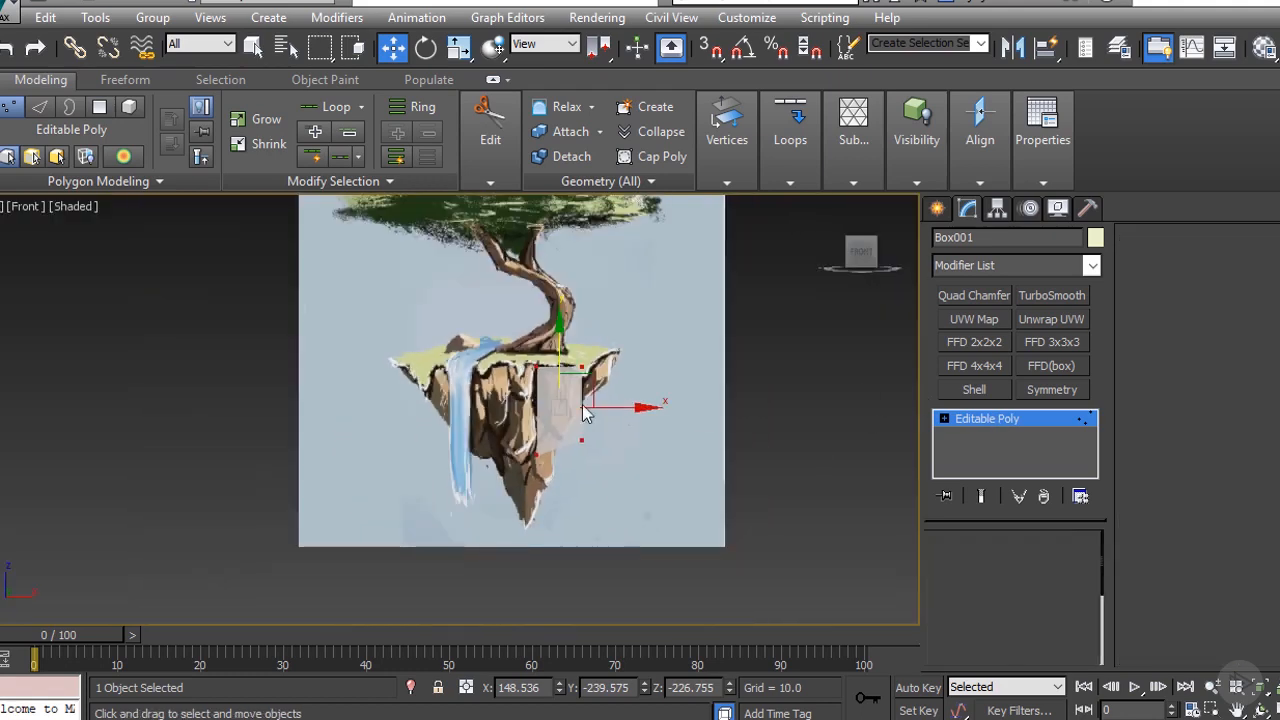
key(4)
Step: Create a second box beside the first over the middle rocks, about 155 long and 107 wide, with depth toward the viewer
scroll(541, 424, up, 5)
click(938, 208)
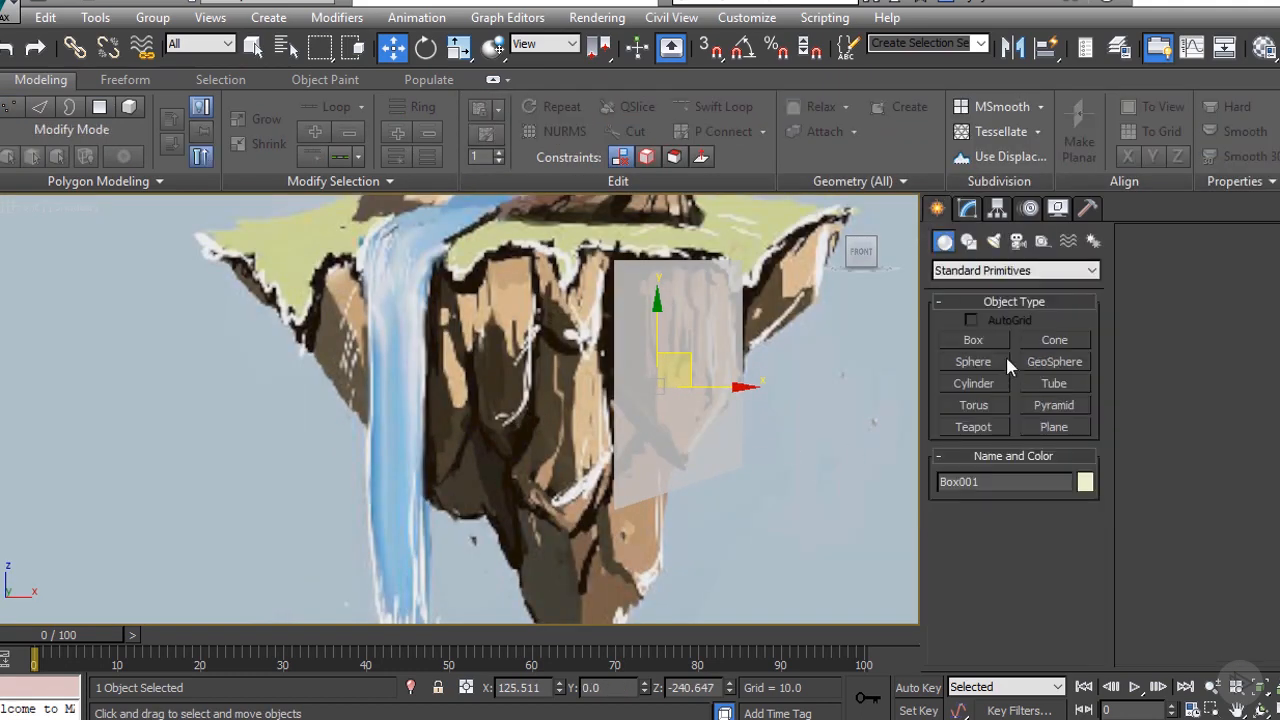
click(974, 340)
drag(521, 246, 616, 383)
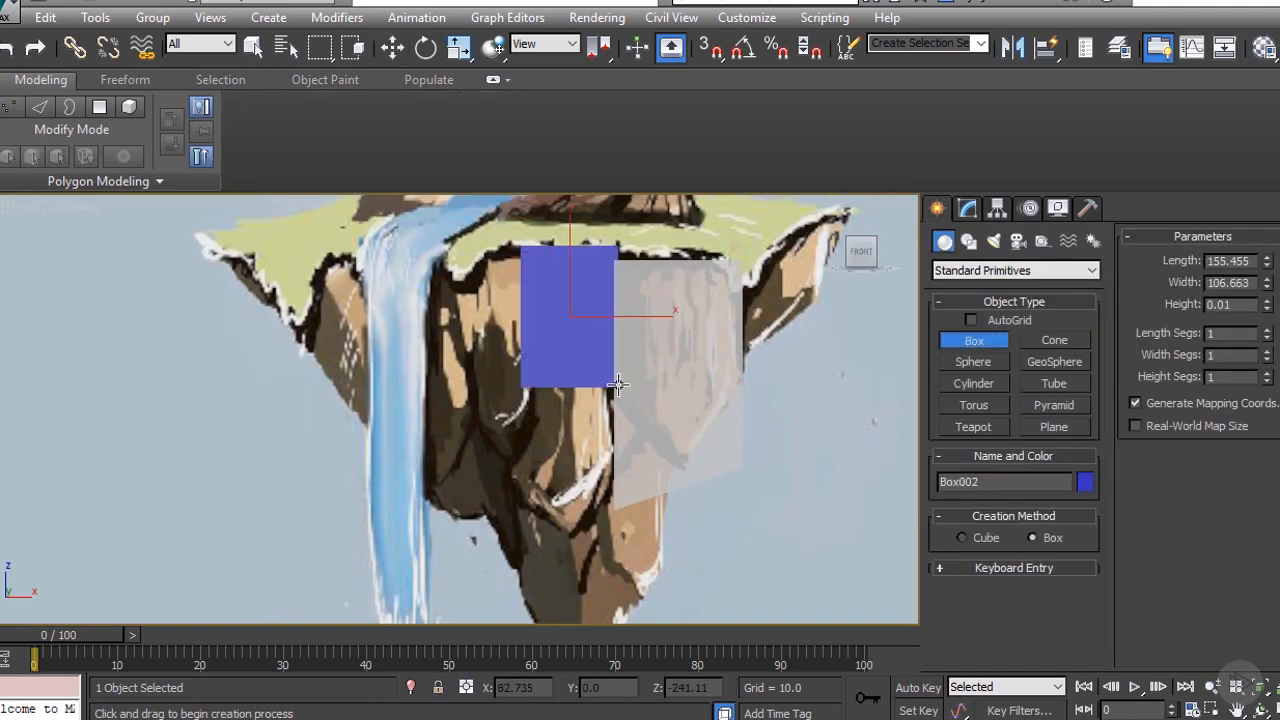
click(574, 223)
Step: Move the second box forward from the reference plane to about Y -216
key(w)
scroll(582, 370, down, 1)
alt+middle_drag(583, 369, 622, 400)
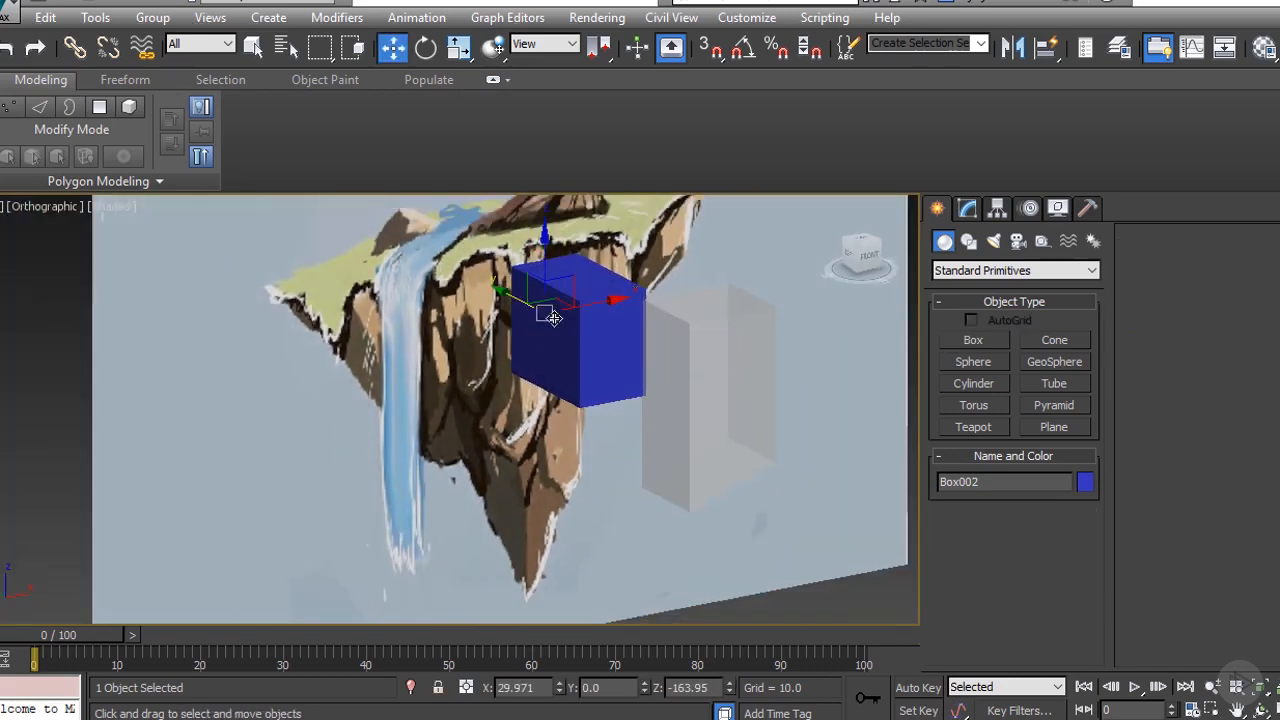
drag(521, 300, 600, 333)
key(f)
scroll(533, 397, down, 6)
scroll(533, 397, up, 4)
Step: Make the second box see-through and convert it to an Editable Poly
key(alt+x)
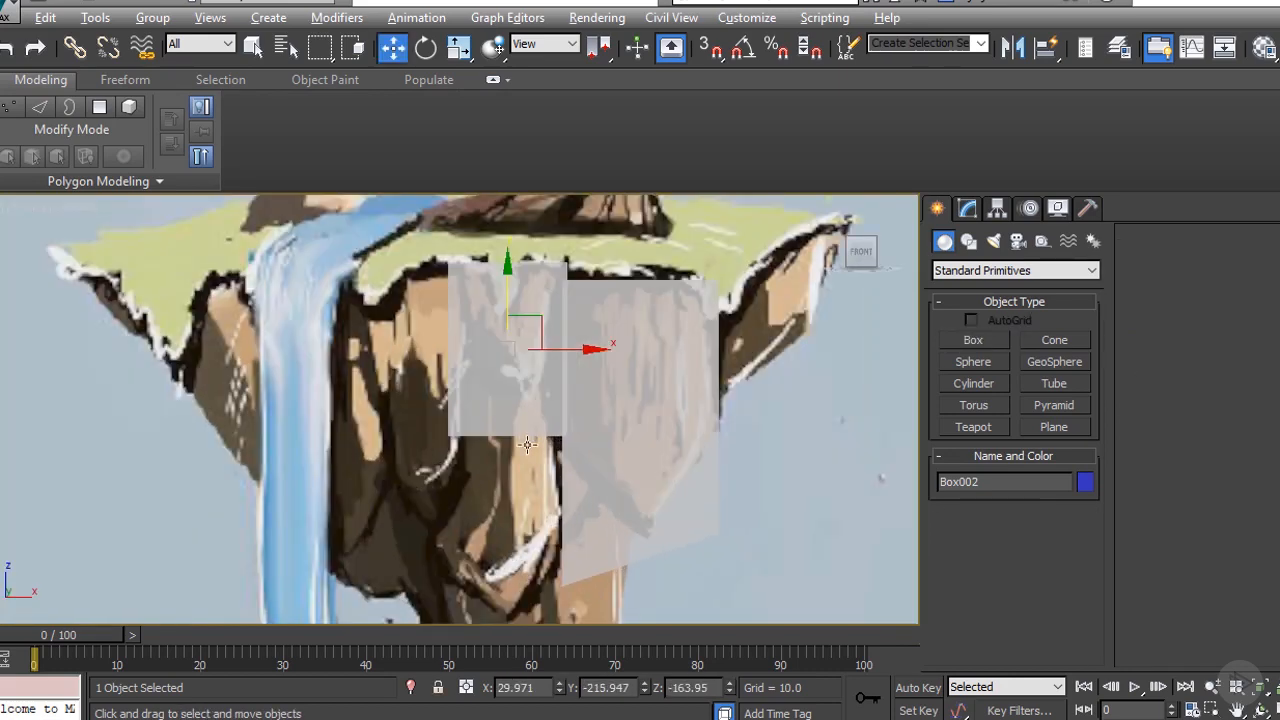
right_click(537, 374)
mouse_move(571, 589)
click(795, 607)
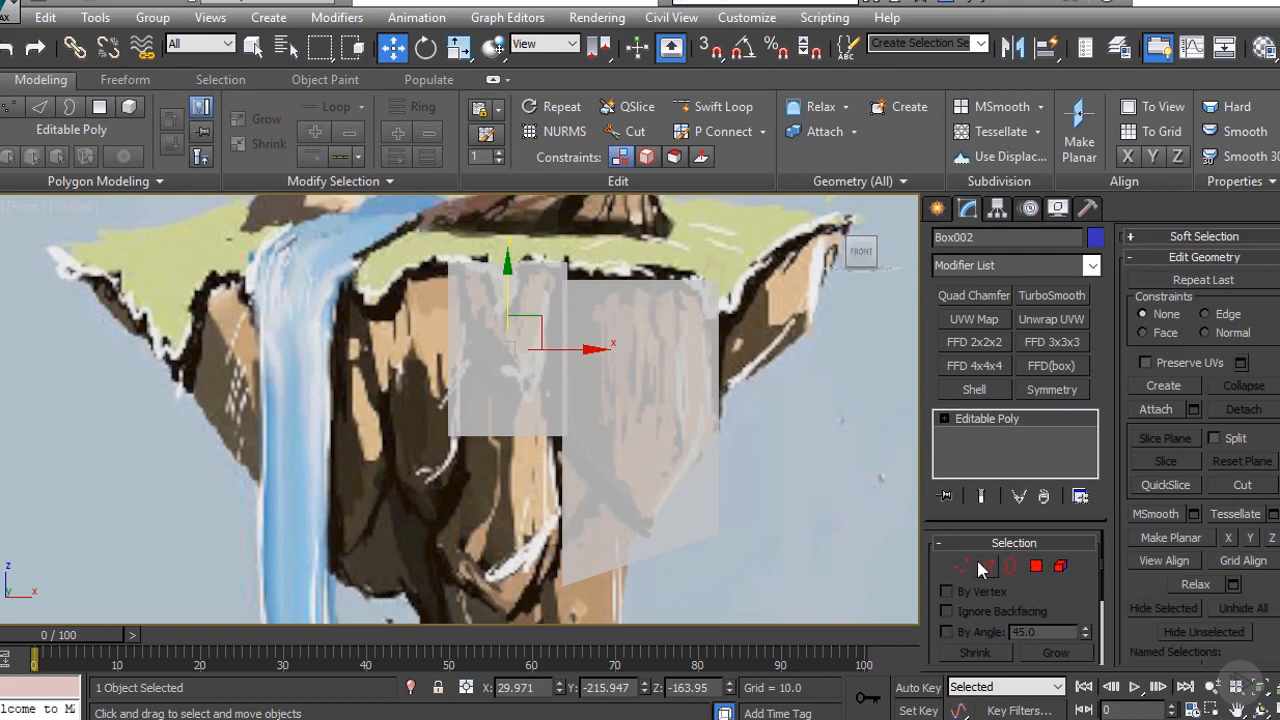
Step: Lengthen the second box by moving its bottom vertices downward
click(965, 566)
alt+middle_drag(626, 481, 656, 481)
drag(351, 382, 510, 473)
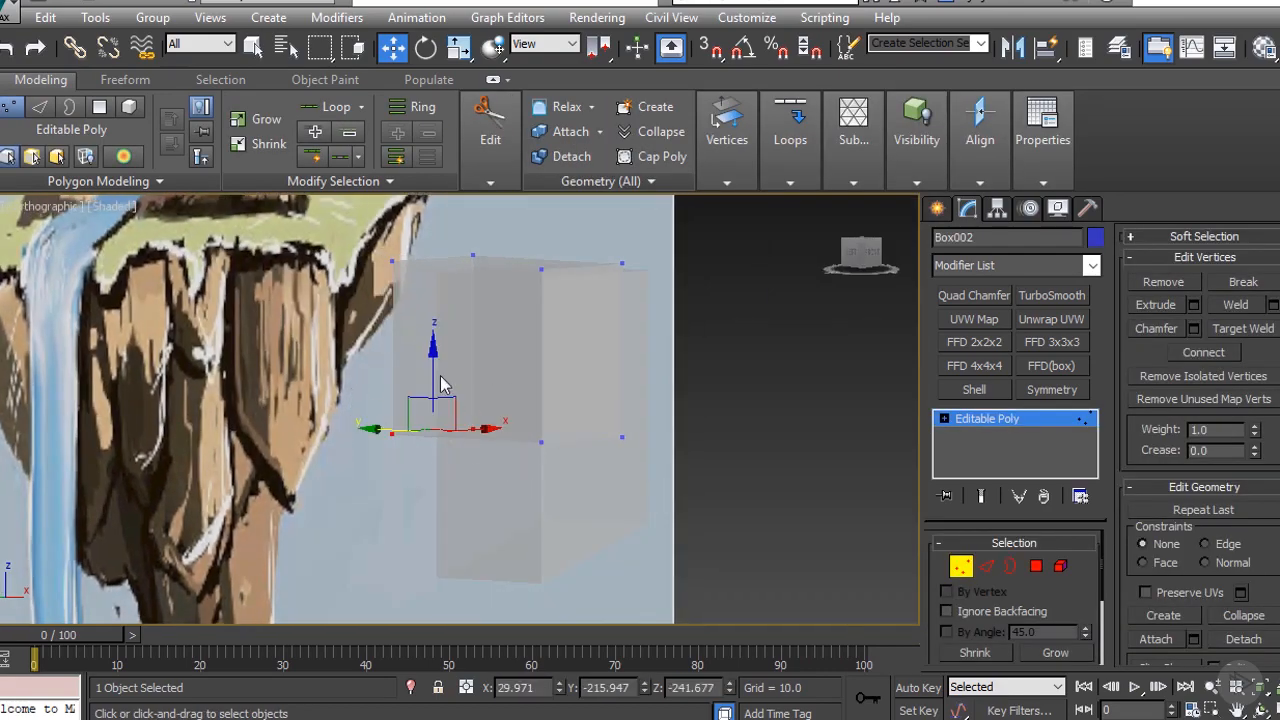
drag(434, 392, 432, 502)
key(f)
Step: Raise the bottom vertices of the first box to match the painted rock's lower edge
scroll(533, 440, down, 6)
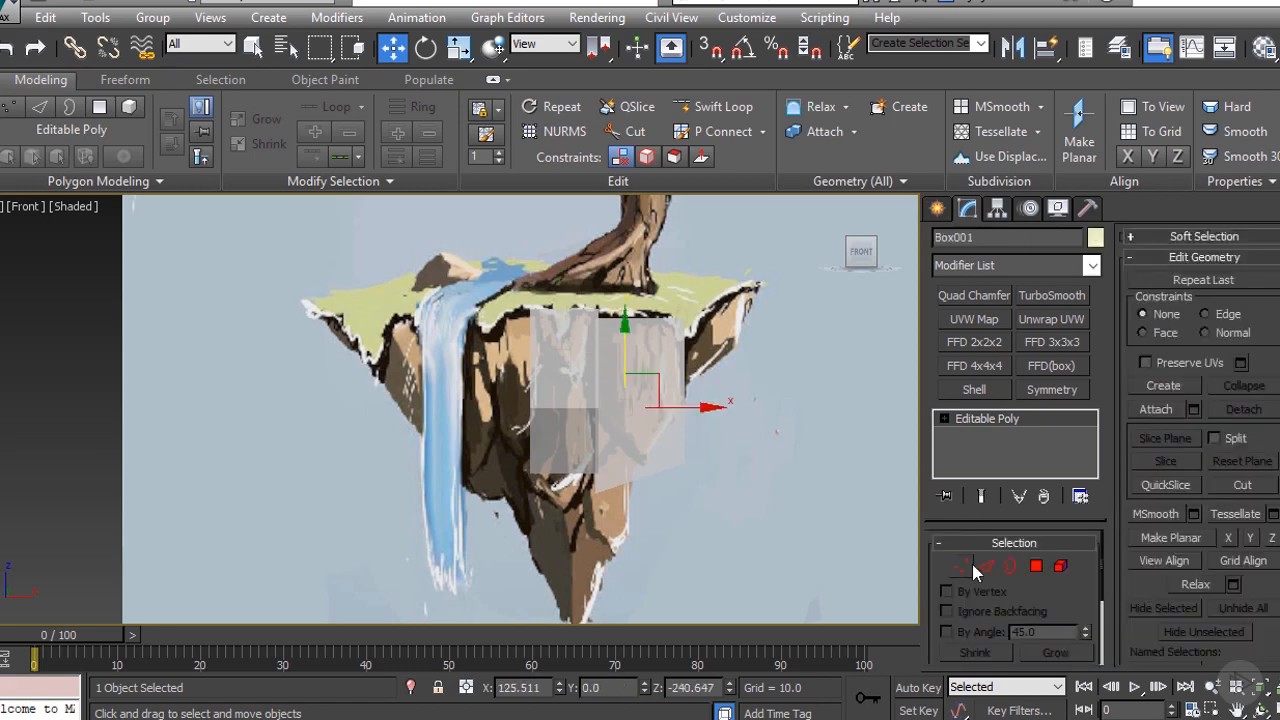
click(966, 566)
drag(723, 523, 725, 526)
drag(639, 431, 641, 404)
Step: Clone the second box straight down as an independent copy to about Z -359
click(544, 410)
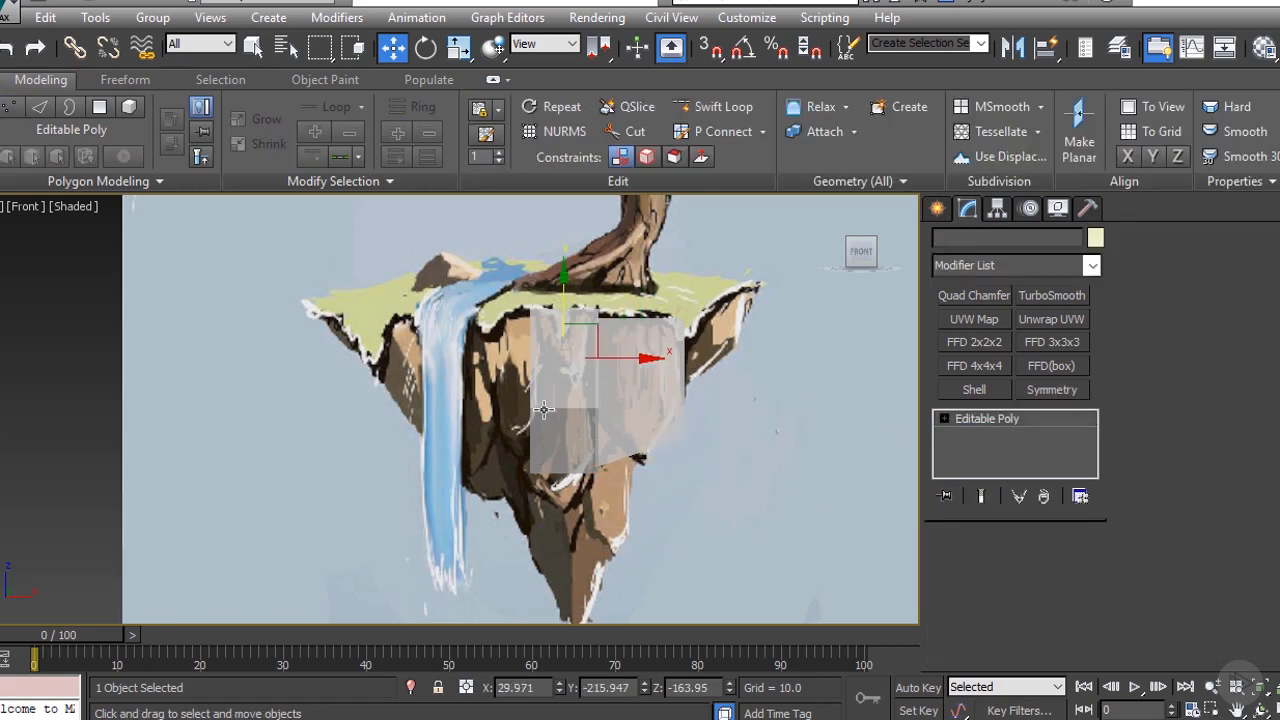
shift+drag(563, 322, 564, 477)
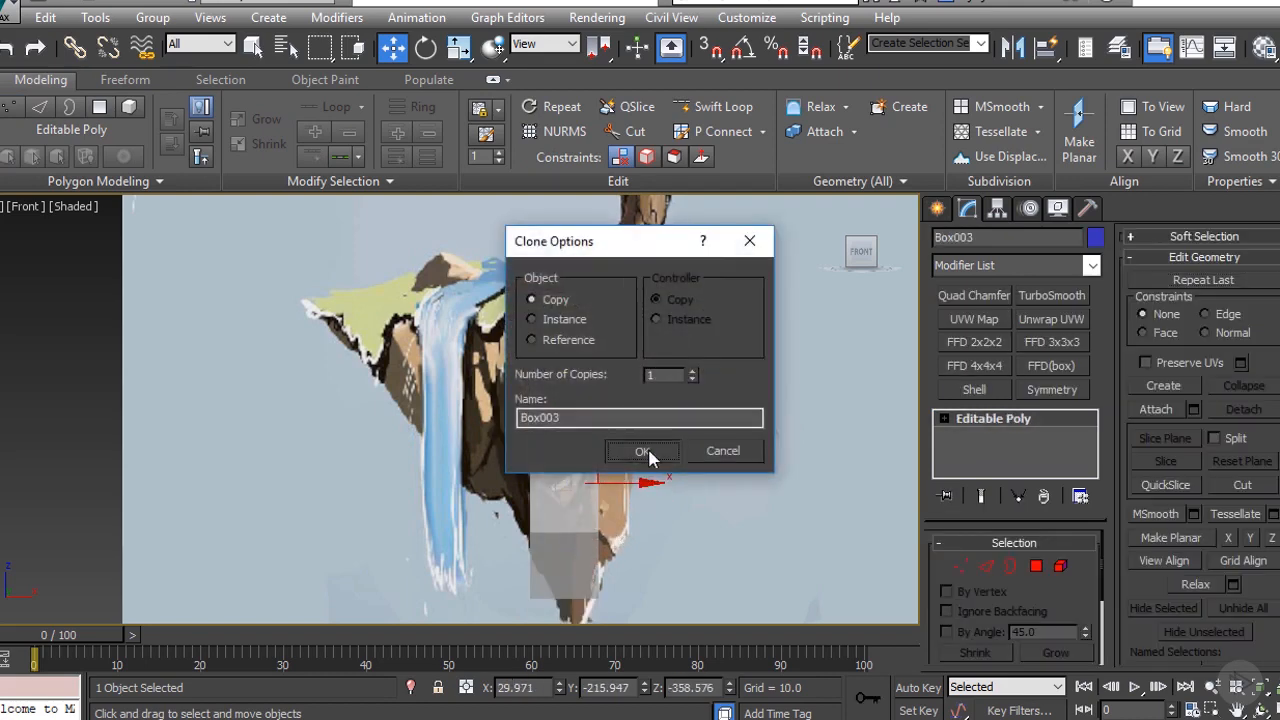
click(651, 455)
Step: Make the lower copy shallower by moving its front vertices back to about Y -323
alt+middle_drag(651, 455, 560, 480)
click(960, 567)
drag(445, 400, 535, 558)
key(f)
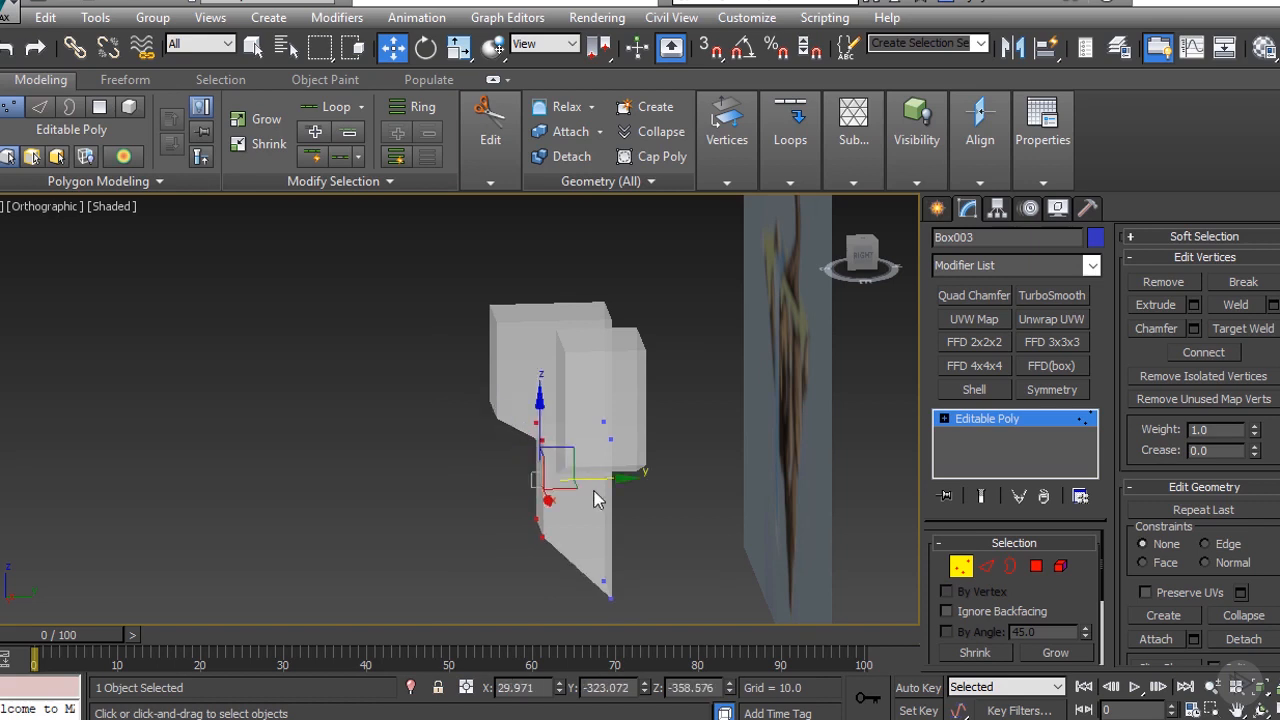
Step: Level the third box's bottom vertices and move its left-side vertices inward to follow the painted rock
drag(548, 441, 548, 525)
drag(448, 508, 662, 614)
drag(558, 508, 557, 490)
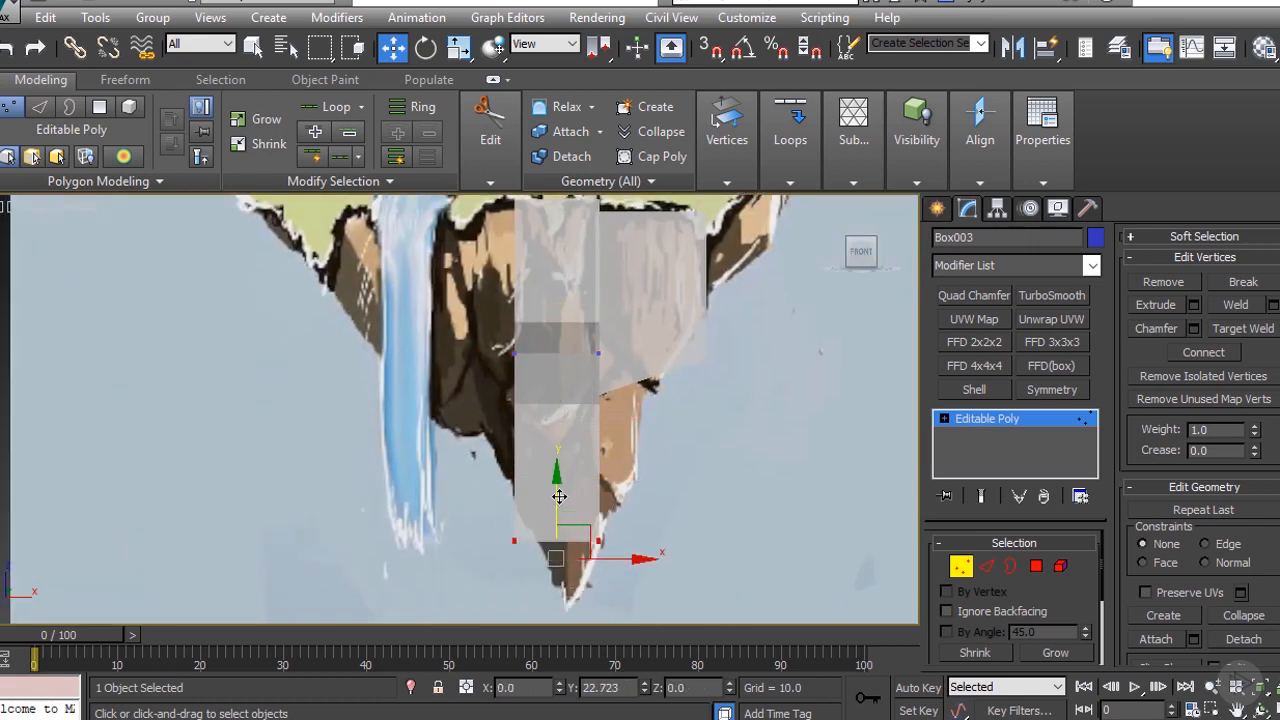
drag(427, 262, 548, 575)
drag(571, 446, 588, 446)
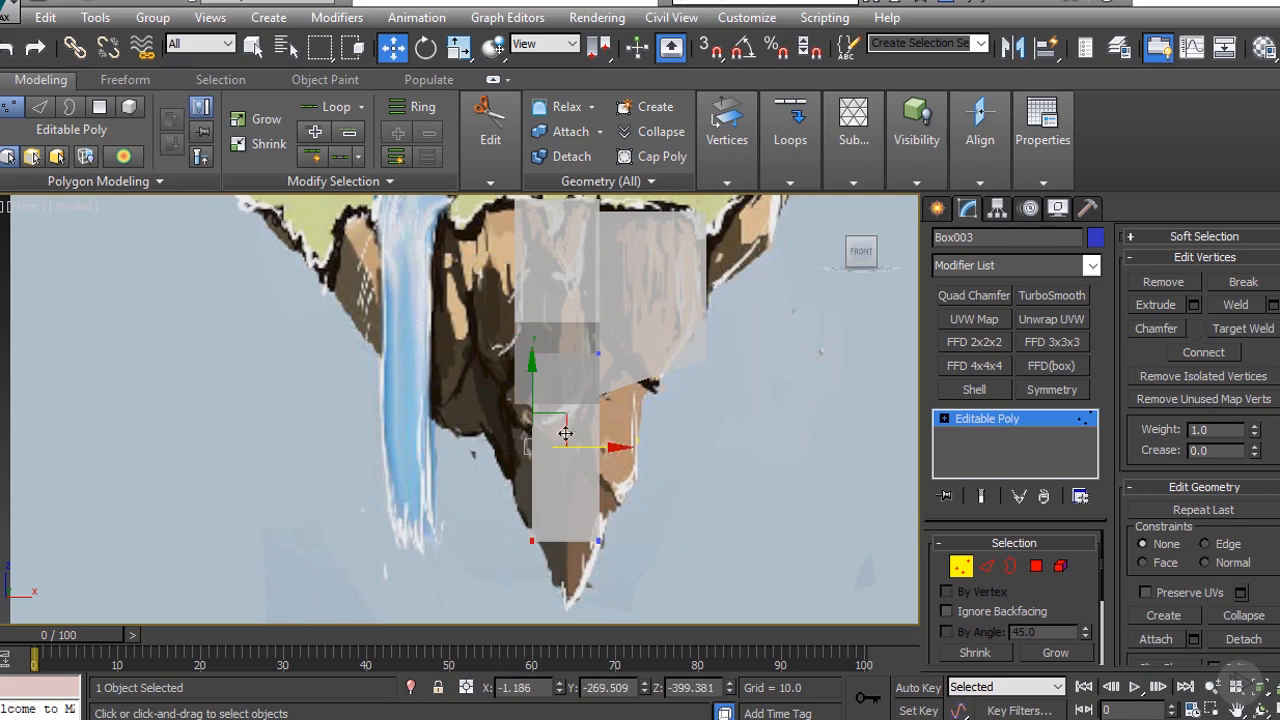
Step: Scale the third box's top vertices outward so the box flares wider at its upper end
drag(493, 339, 704, 354)
alt+middle_drag(693, 403, 542, 357)
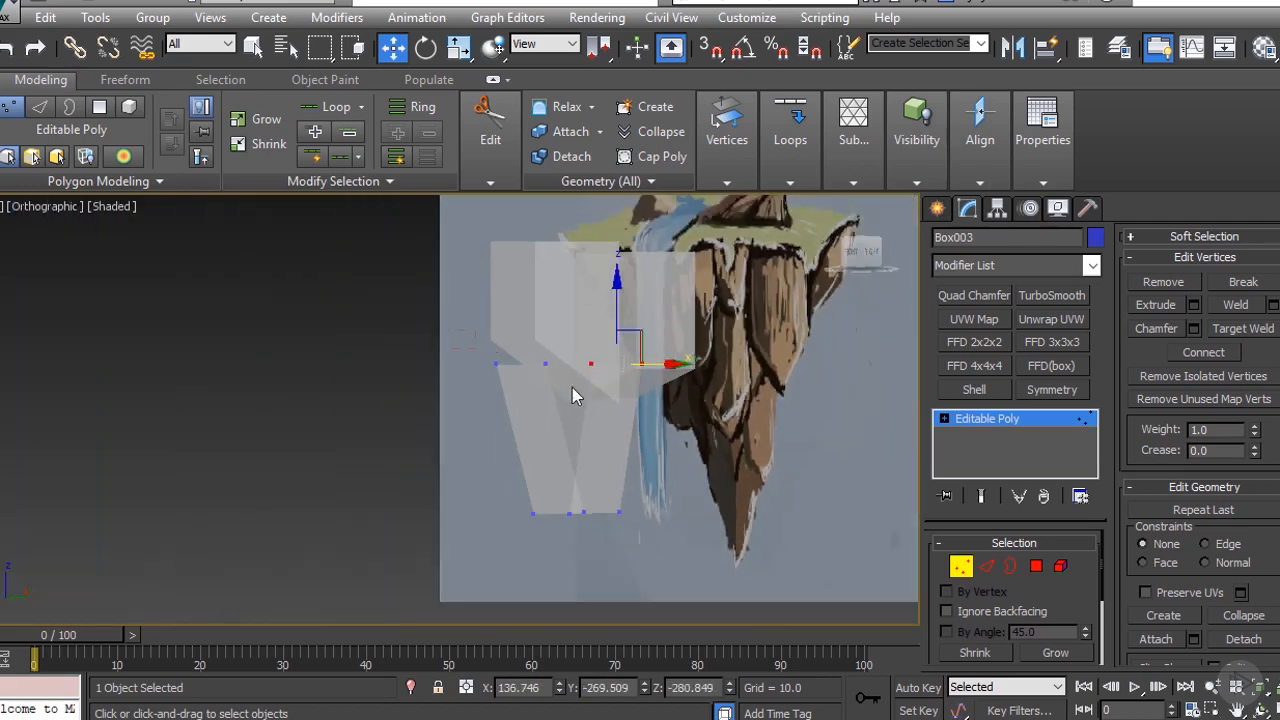
ctrl+drag(572, 387, 573, 391)
key(r)
alt+middle_drag(568, 394, 512, 388)
drag(510, 366, 470, 370)
key(f)
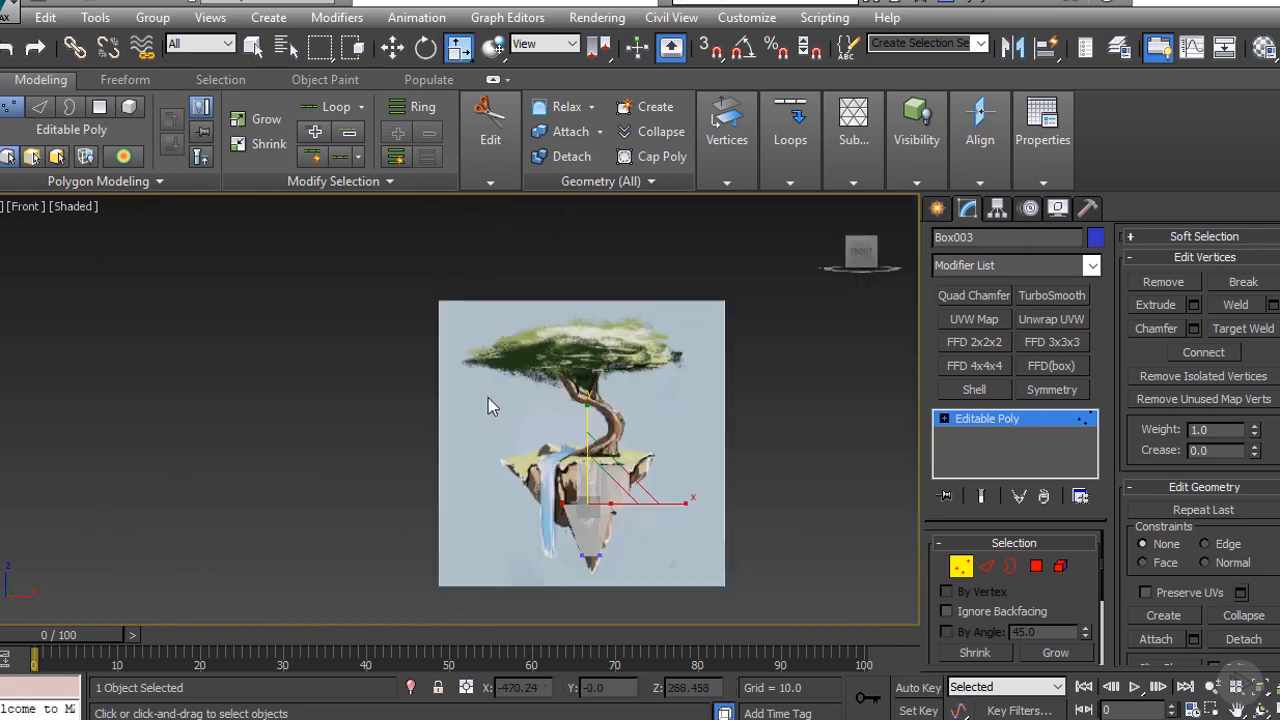
Step: Extend the third box by moving its bottom vertices down toward the tip of the painted rock
scroll(587, 511, up, 5)
middle_drag(587, 511, 512, 400)
scroll(514, 496, down, 2)
drag(480, 480, 558, 525)
scroll(544, 520, up, 4)
key(w)
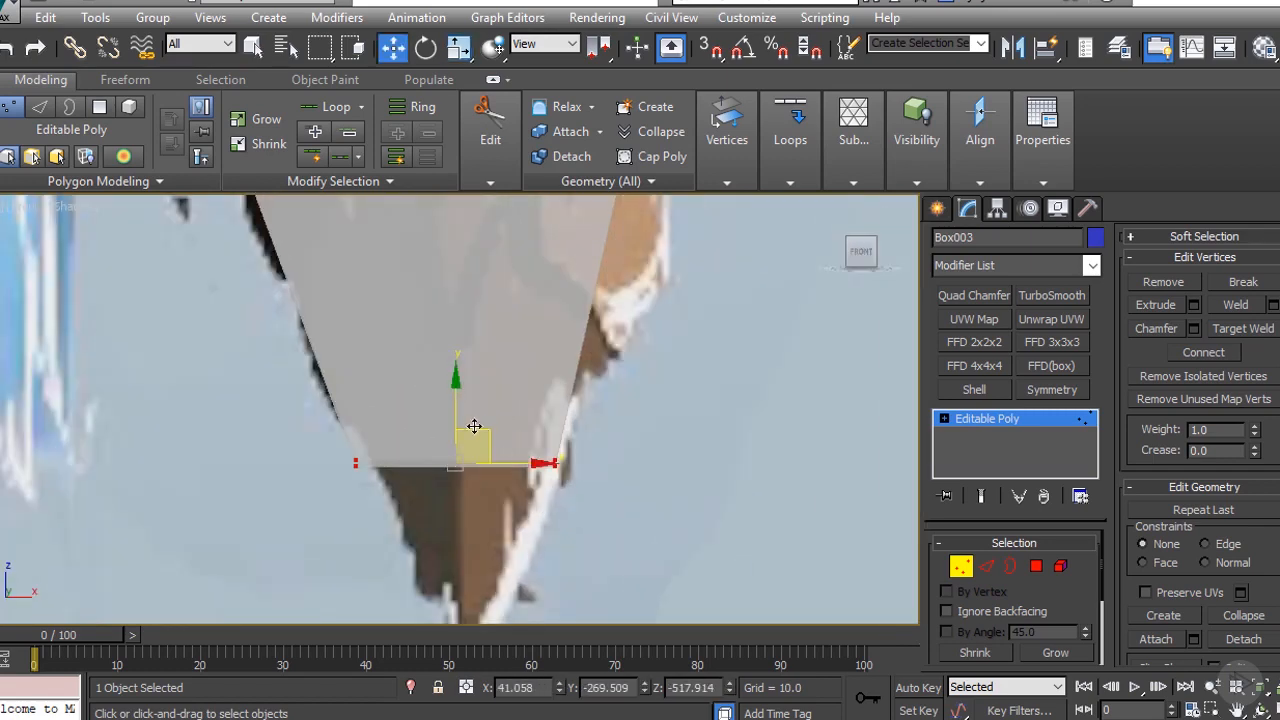
drag(474, 440, 474, 537)
scroll(486, 486, down, 5)
Step: Scale the third box's bottom vertices inward and lower them to about Z -593
key(r)
alt+middle_drag(486, 486, 558, 580)
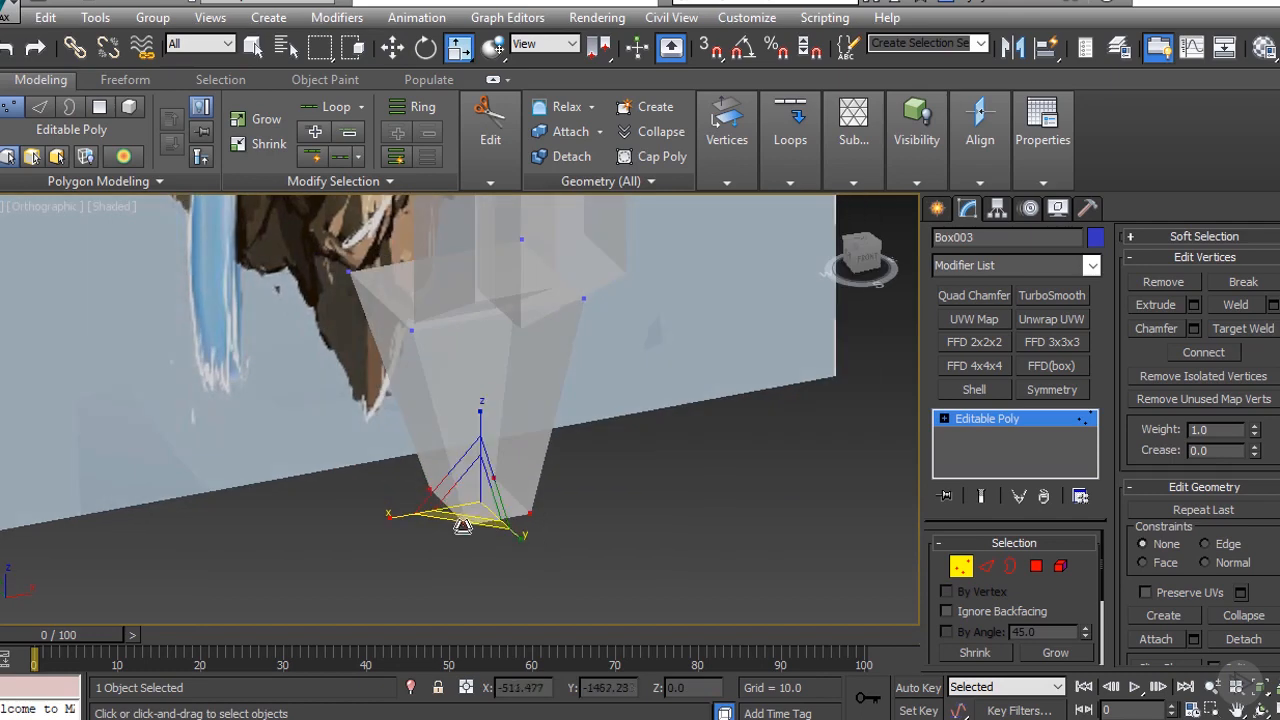
drag(463, 527, 498, 524)
key(f)
key(z)
scroll(498, 524, down, 8)
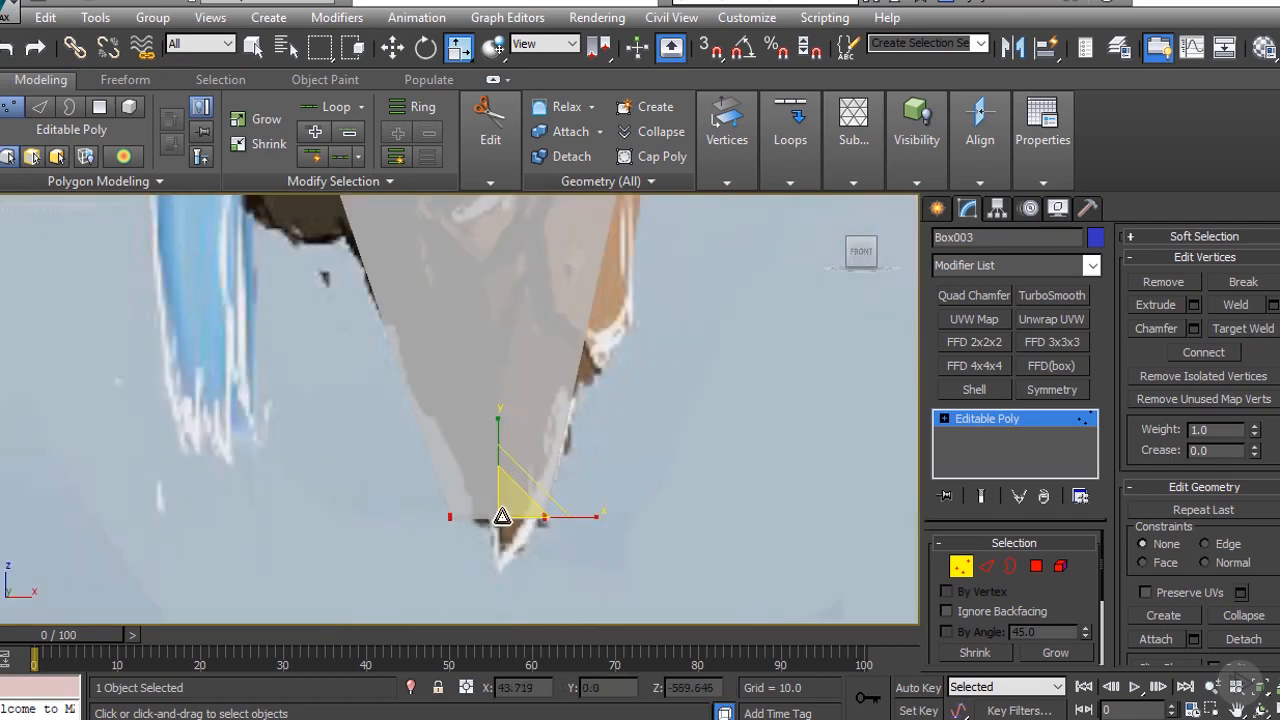
key(w)
drag(500, 469, 500, 503)
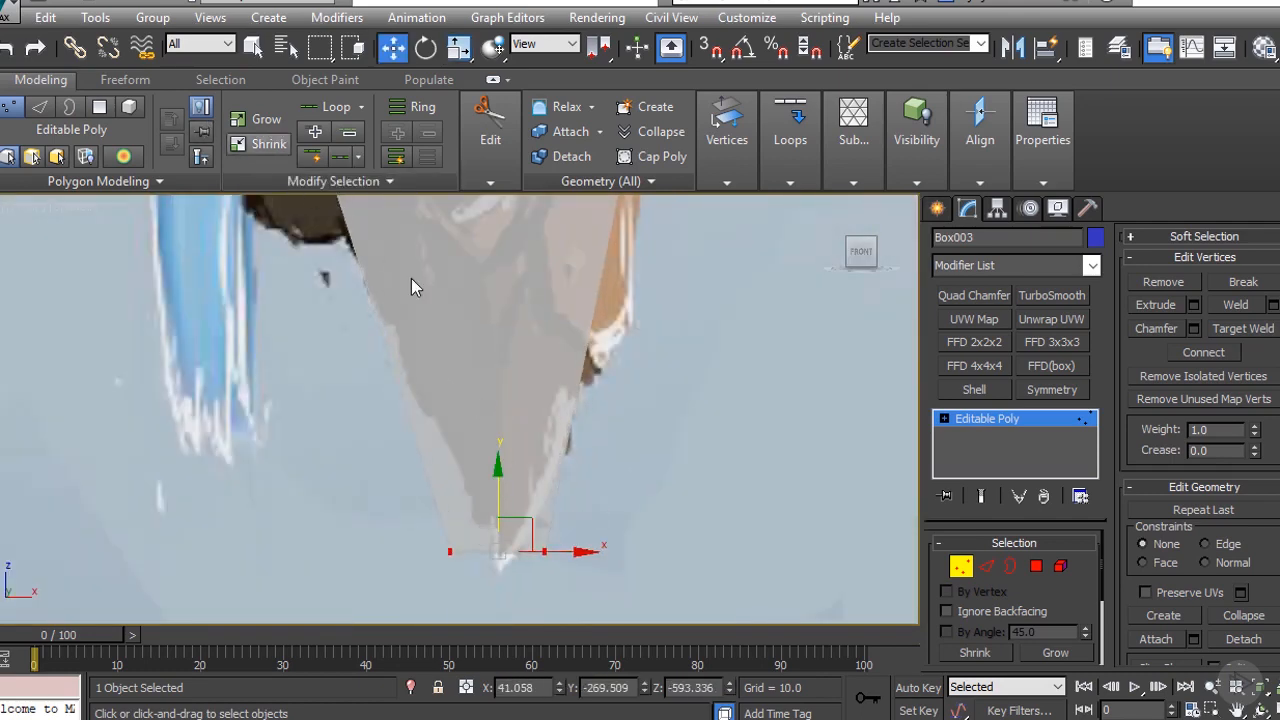
Step: Insert an edge loop across the lower half of the third box
right_click(437, 371)
mouse_move(560, 582)
click(714, 604)
scroll(545, 556, down, 6)
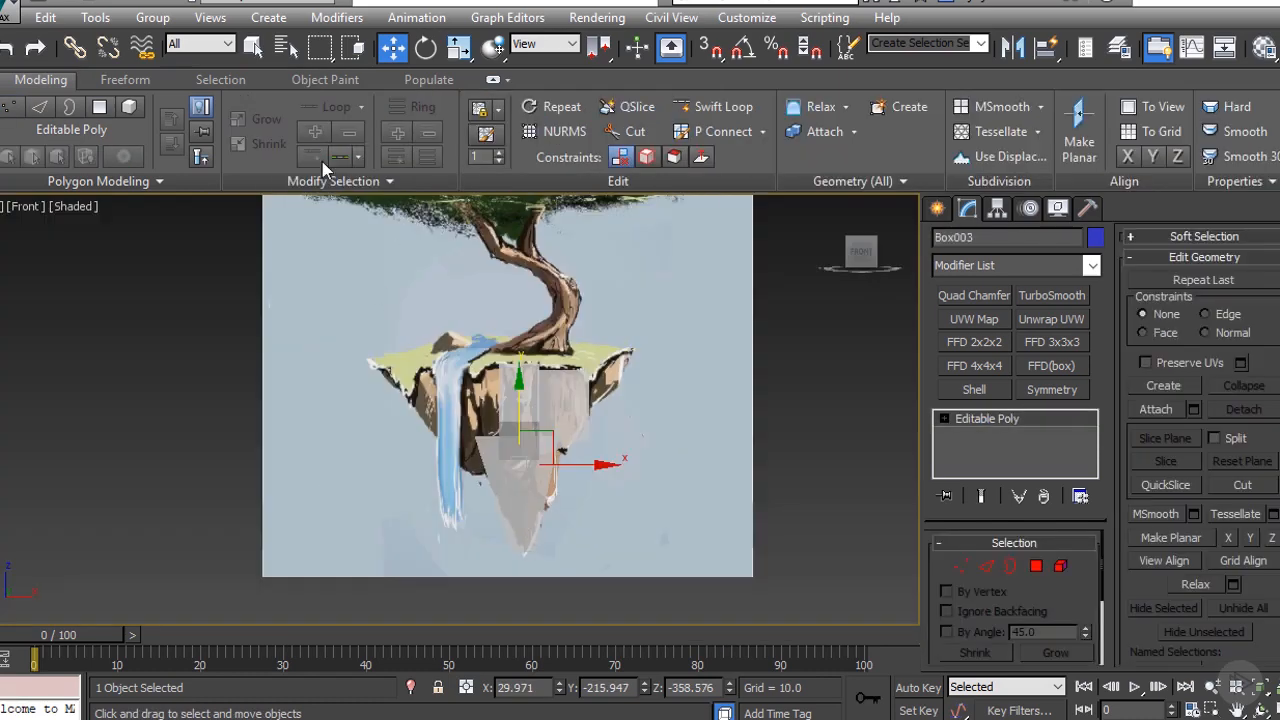
scroll(436, 508, up, 5)
Step: Fit the new loop's side vertices to the rock outline and move the bottom-left vertices onto the rock's tip
key(1)
scroll(440, 480, up, 6)
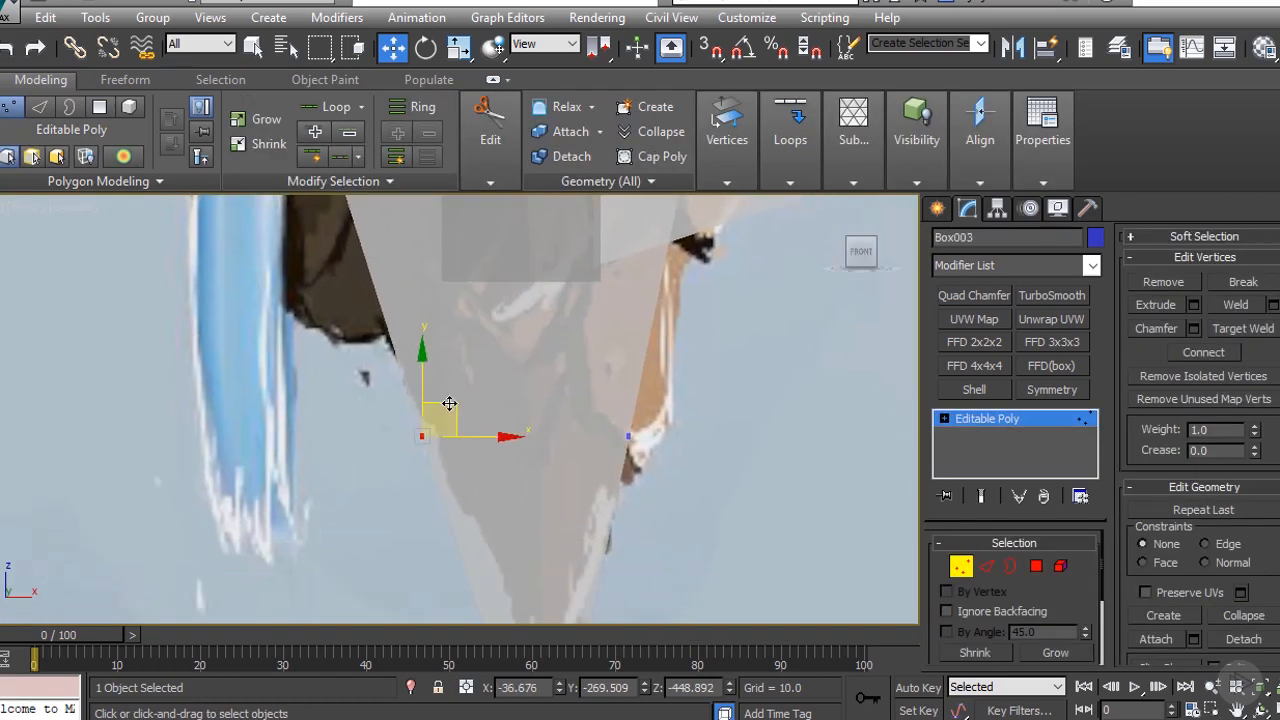
scroll(552, 491, down, 5)
scroll(394, 514, up, 4)
click(458, 557)
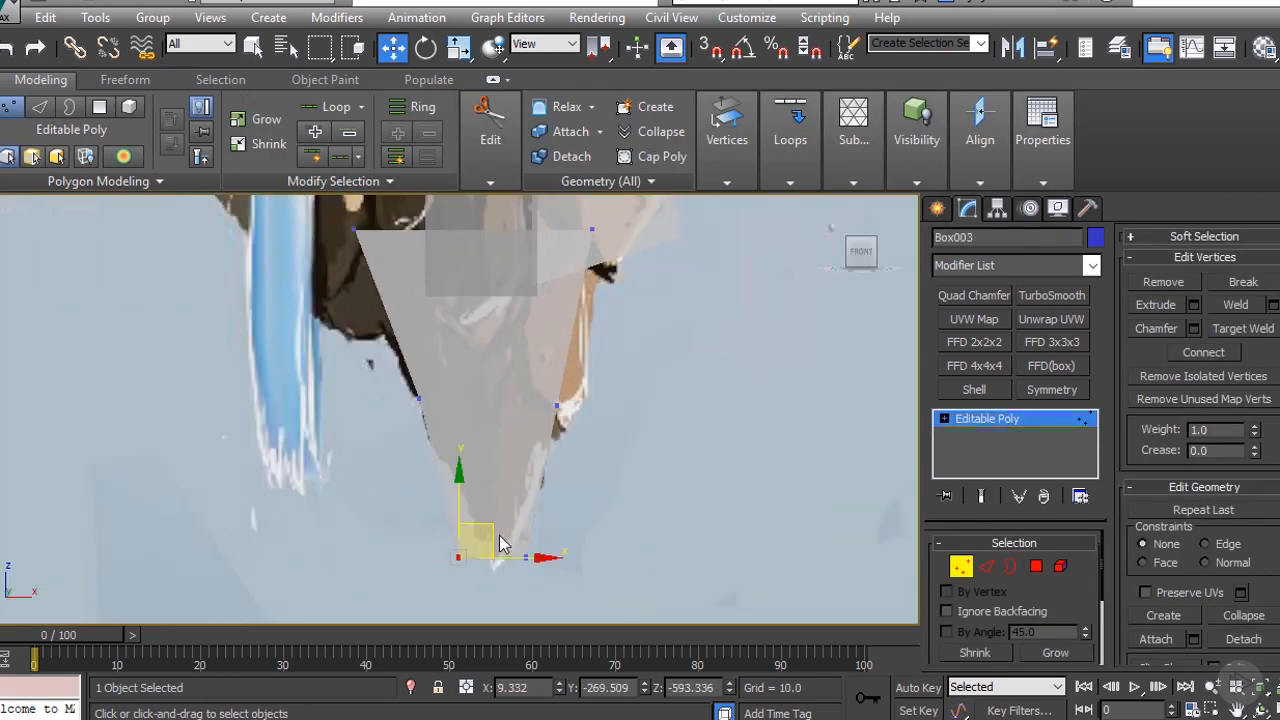
drag(499, 538, 537, 547)
Step: Add another horizontal edge loop near the third box's tip with Swift Loop
mouse_move(755, 175)
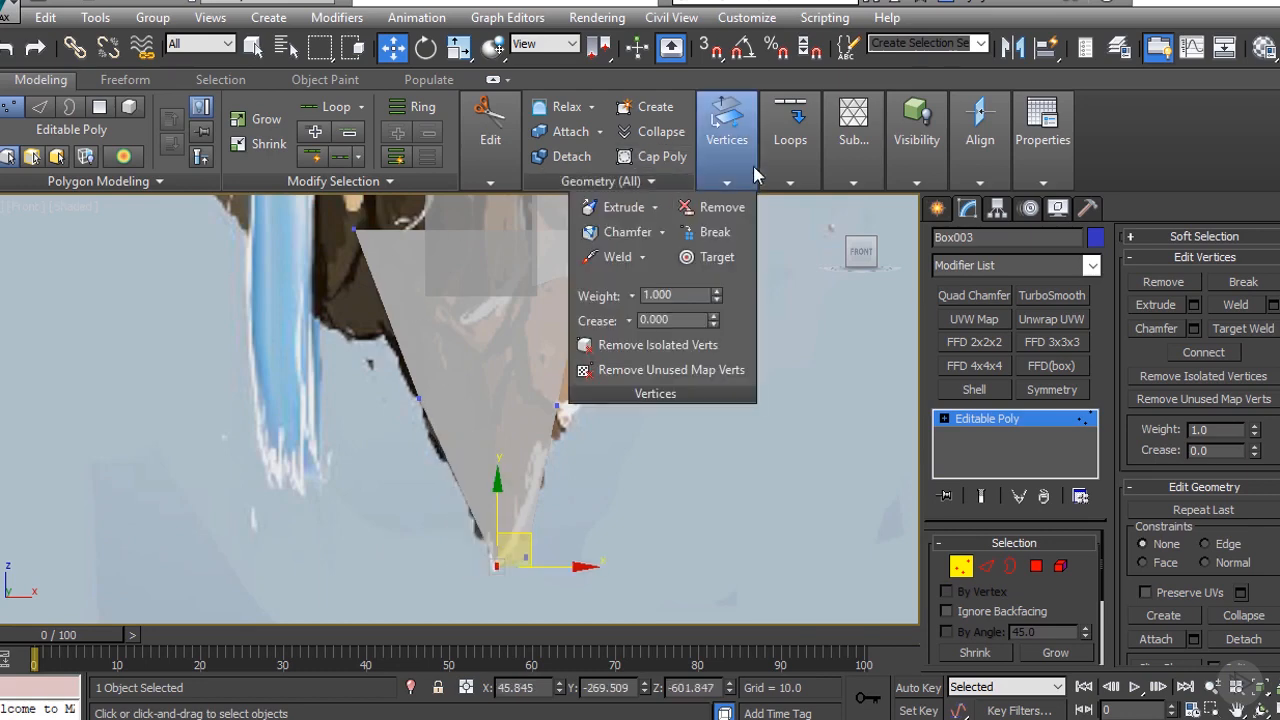
mouse_move(926, 190)
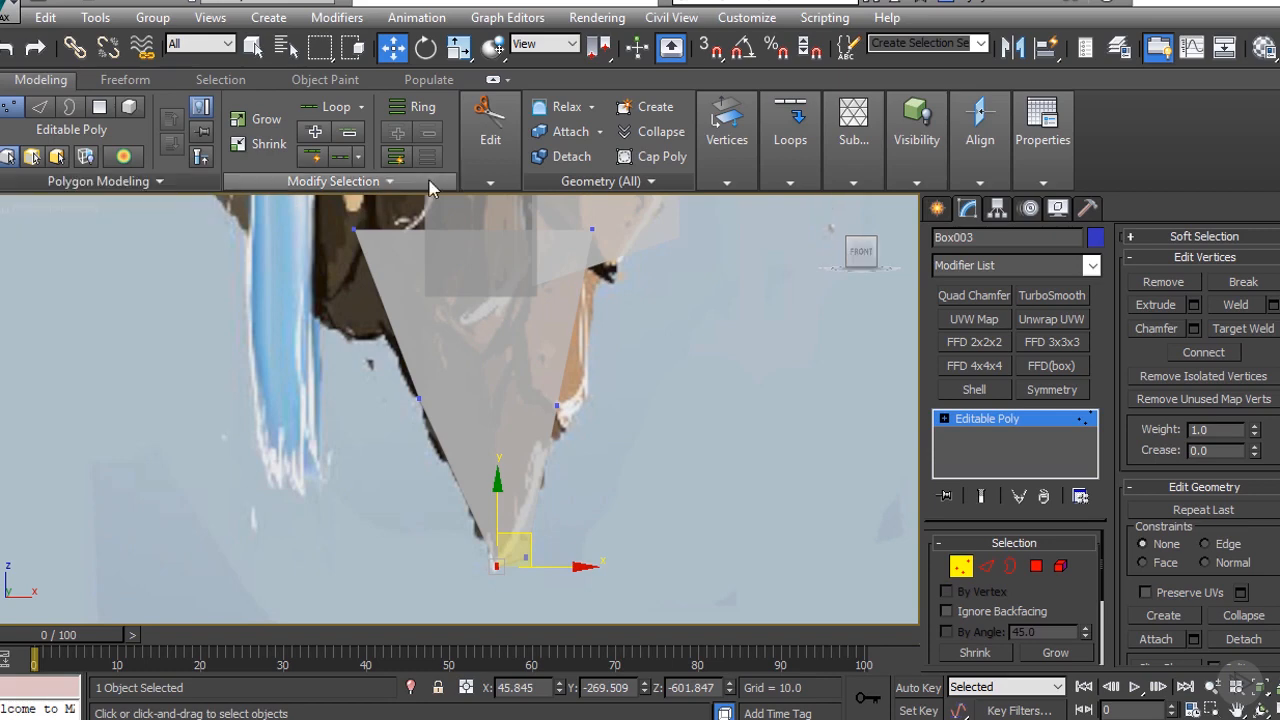
mouse_move(429, 181)
mouse_move(496, 186)
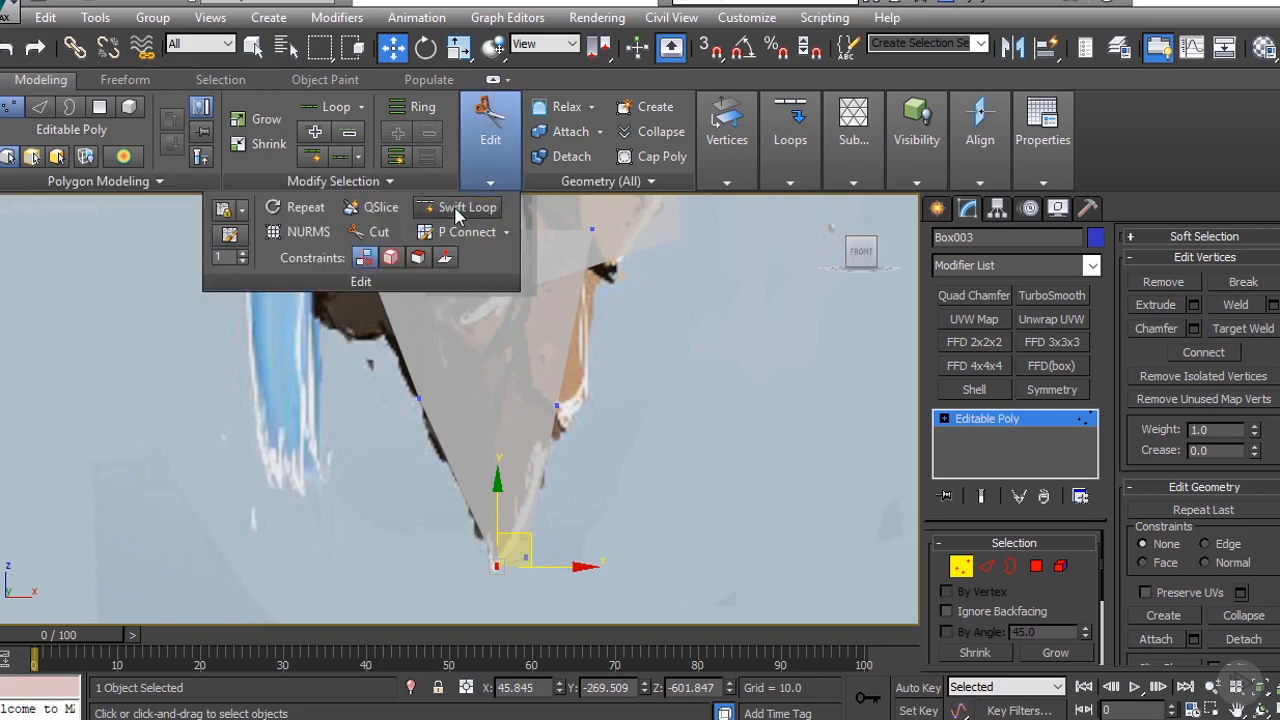
click(458, 207)
click(452, 458)
right_click(801, 551)
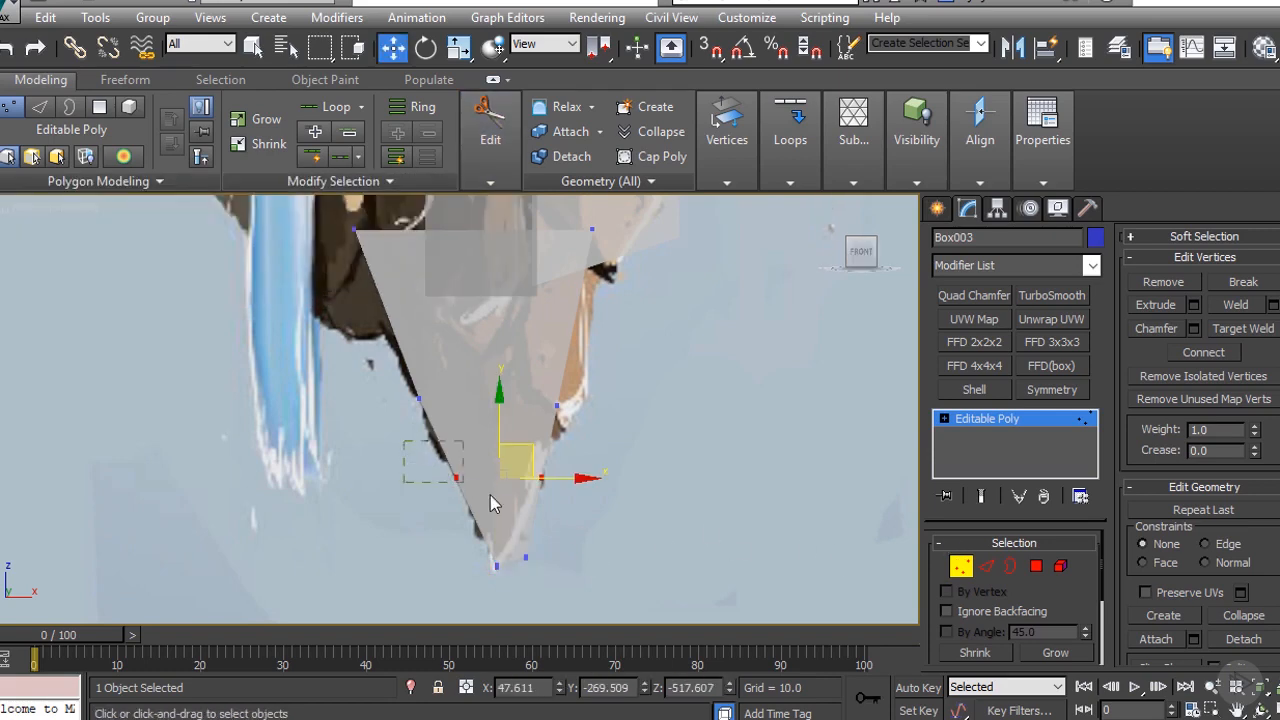
Step: Move the lower loop's right vertices onto the painted edge and gather the bottom vertices at the rock's tip
scroll(490, 495, up, 3)
drag(489, 452, 662, 476)
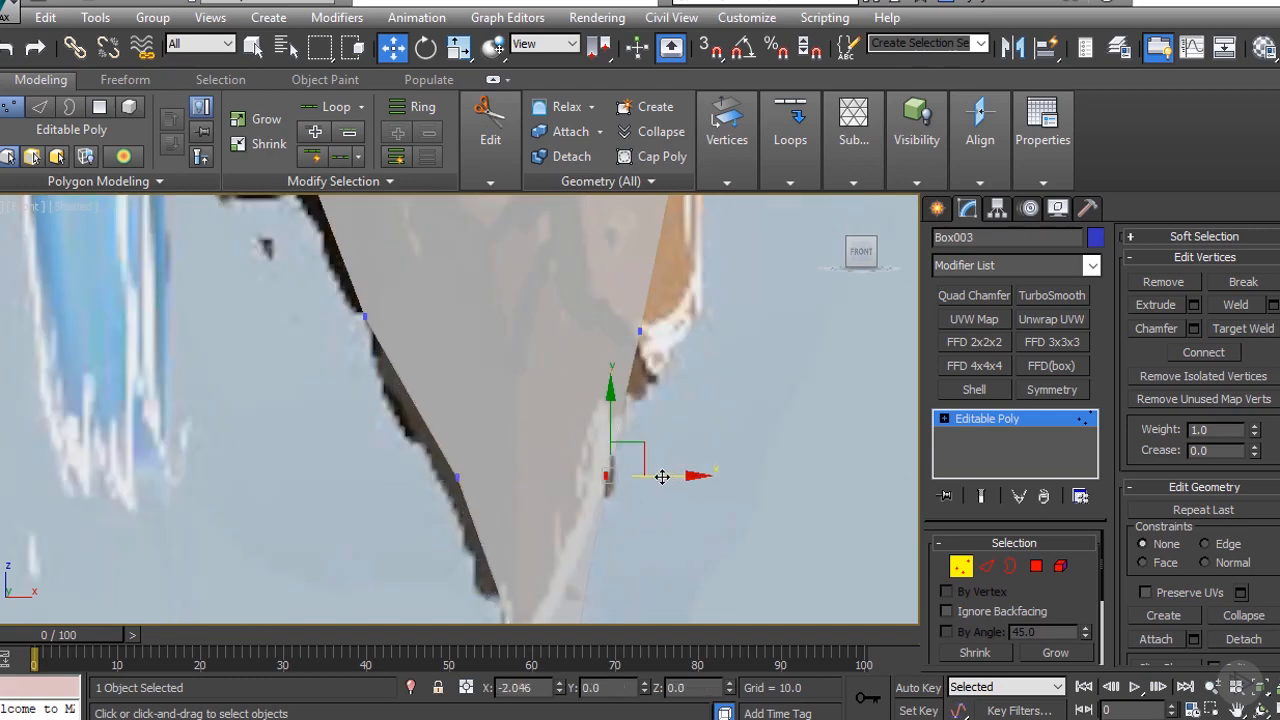
scroll(622, 450, down, 3)
scroll(620, 505, up, 3)
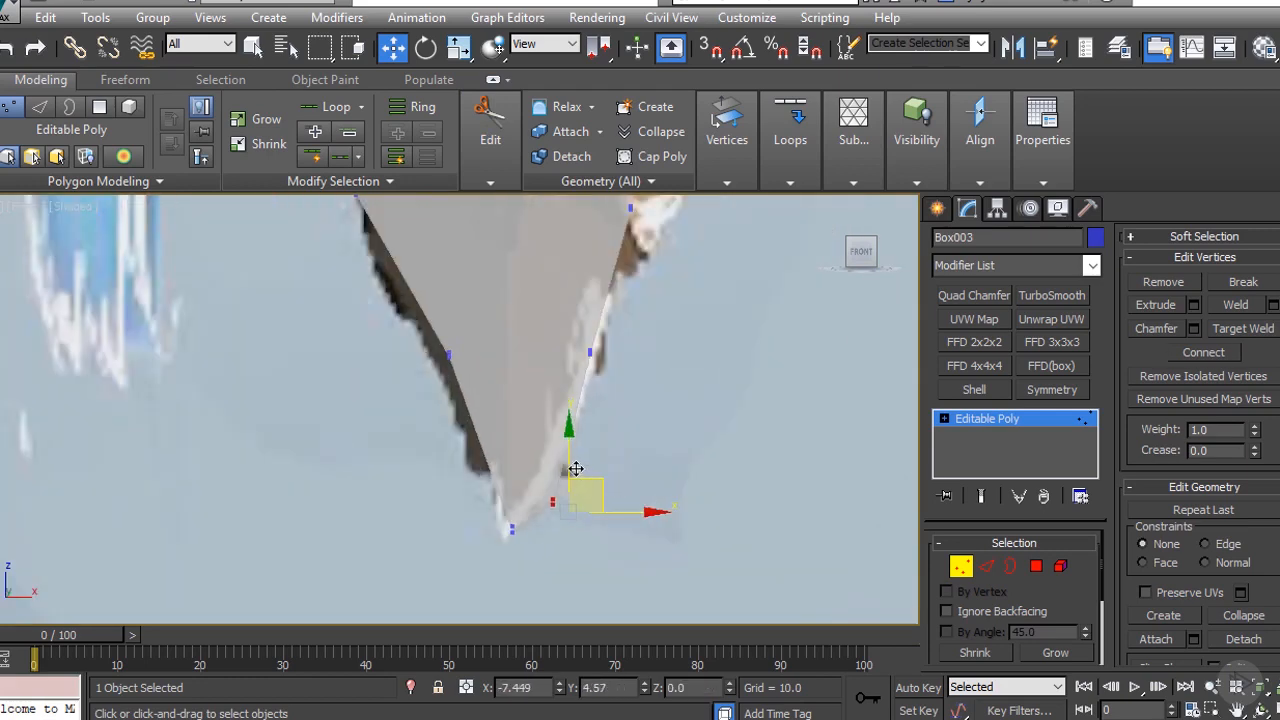
drag(443, 491, 530, 567)
drag(545, 502, 530, 495)
Step: Leave sub-object editing of the third box and turn off see-through display on the boxes
scroll(530, 495, down, 5)
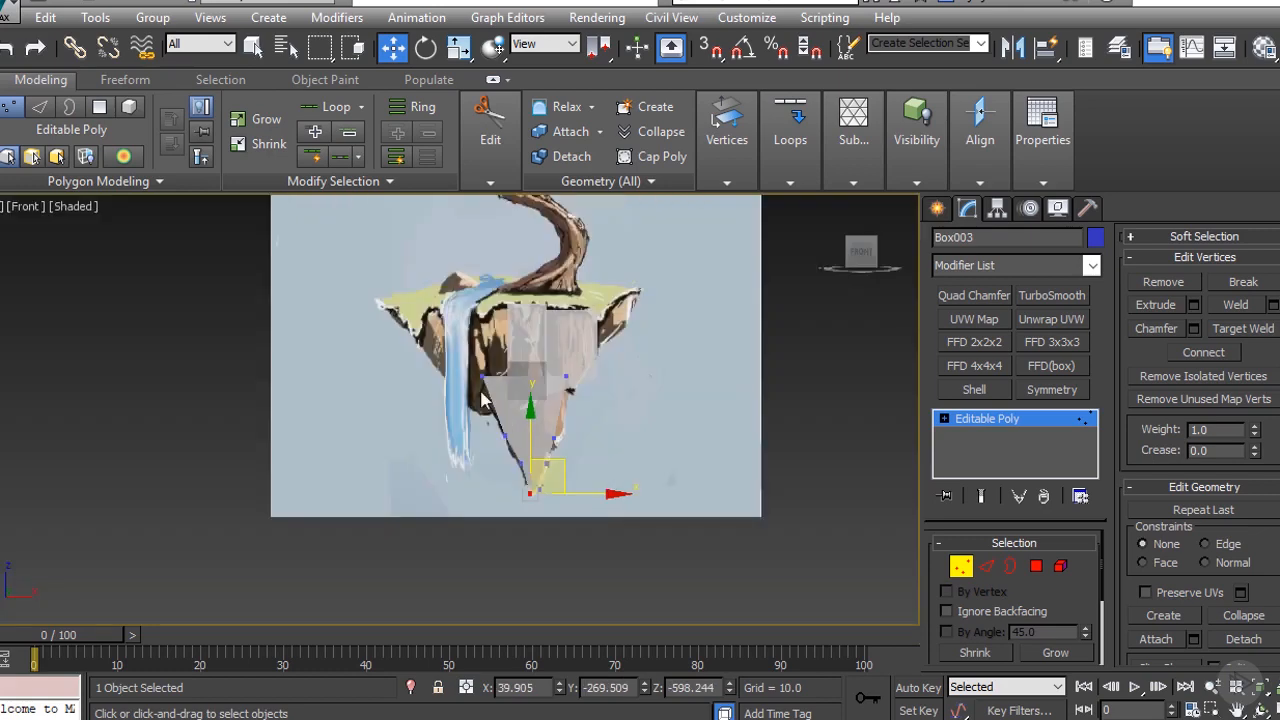
scroll(537, 425, up, 3)
scroll(710, 453, down, 4)
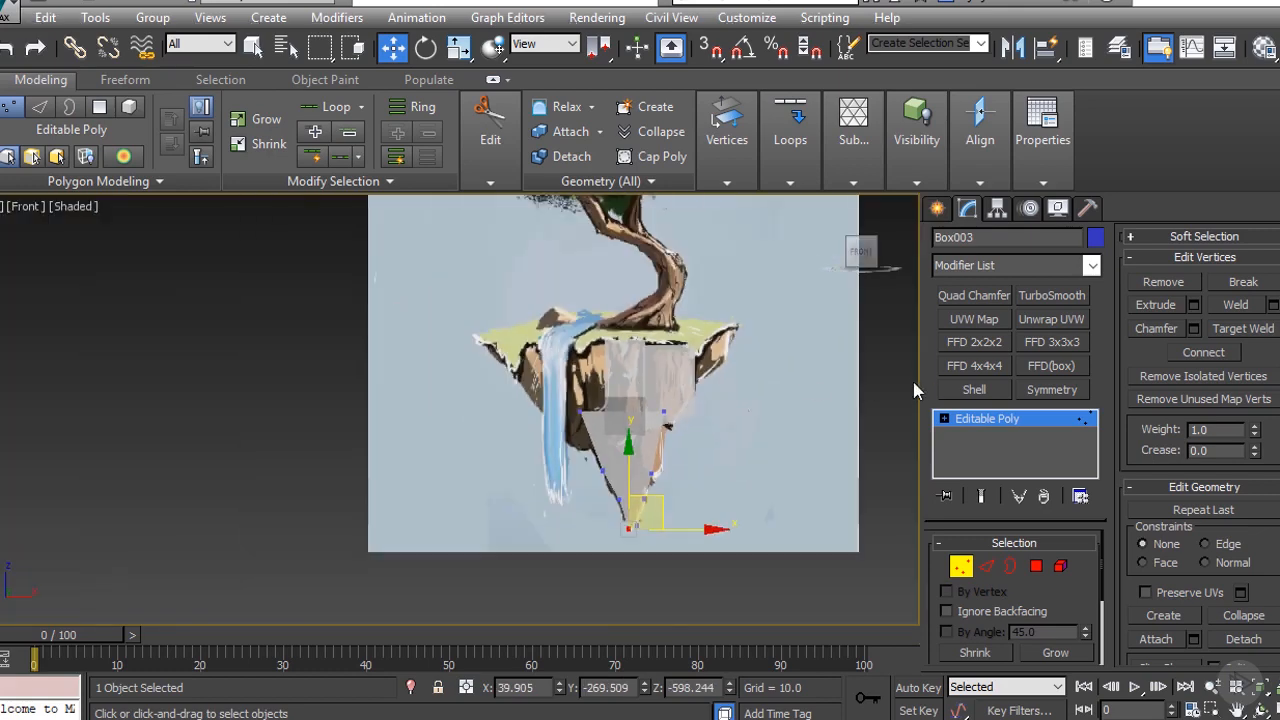
key(4)
click(628, 437)
alt+middle_drag(629, 437, 540, 425)
click(604, 368)
key(alt+x)
click(662, 378)
key(alt+x)
Step: Select all three boxes and assign them the grey 08 - Default material
click(600, 414)
scroll(540, 420, down, 3)
drag(536, 326, 612, 427)
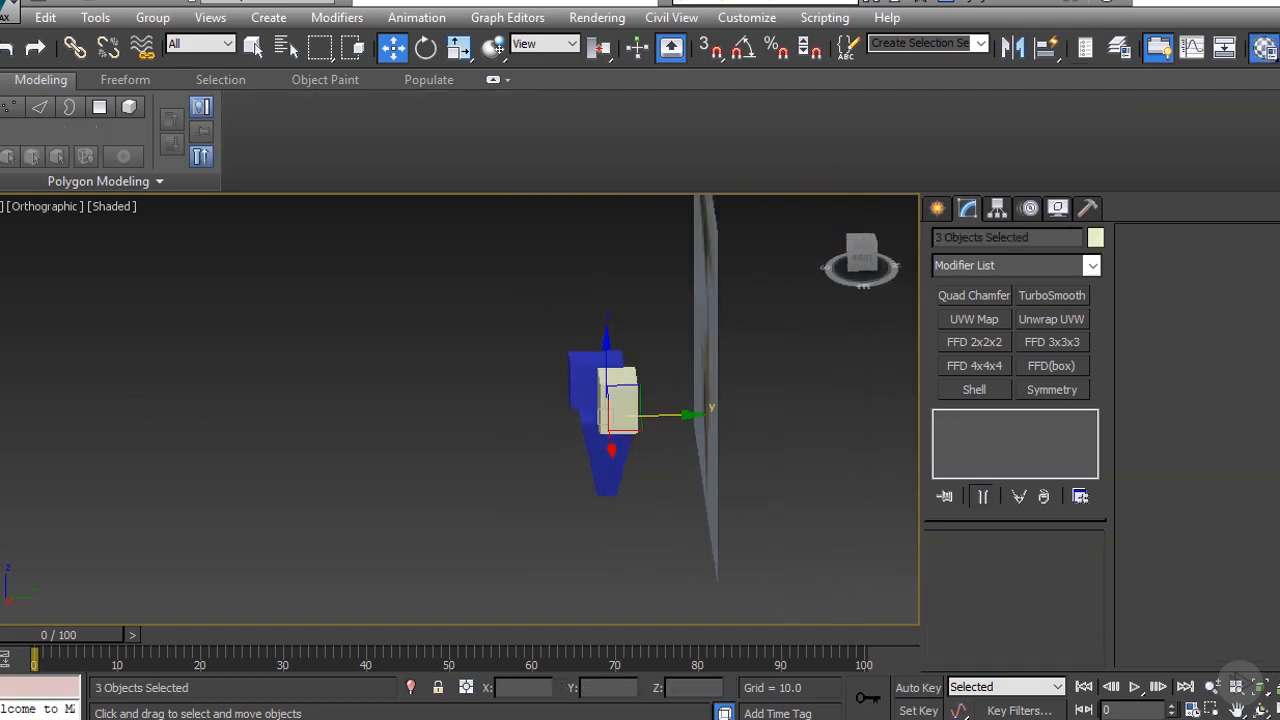
key(m)
drag(177, 29, 157, 8)
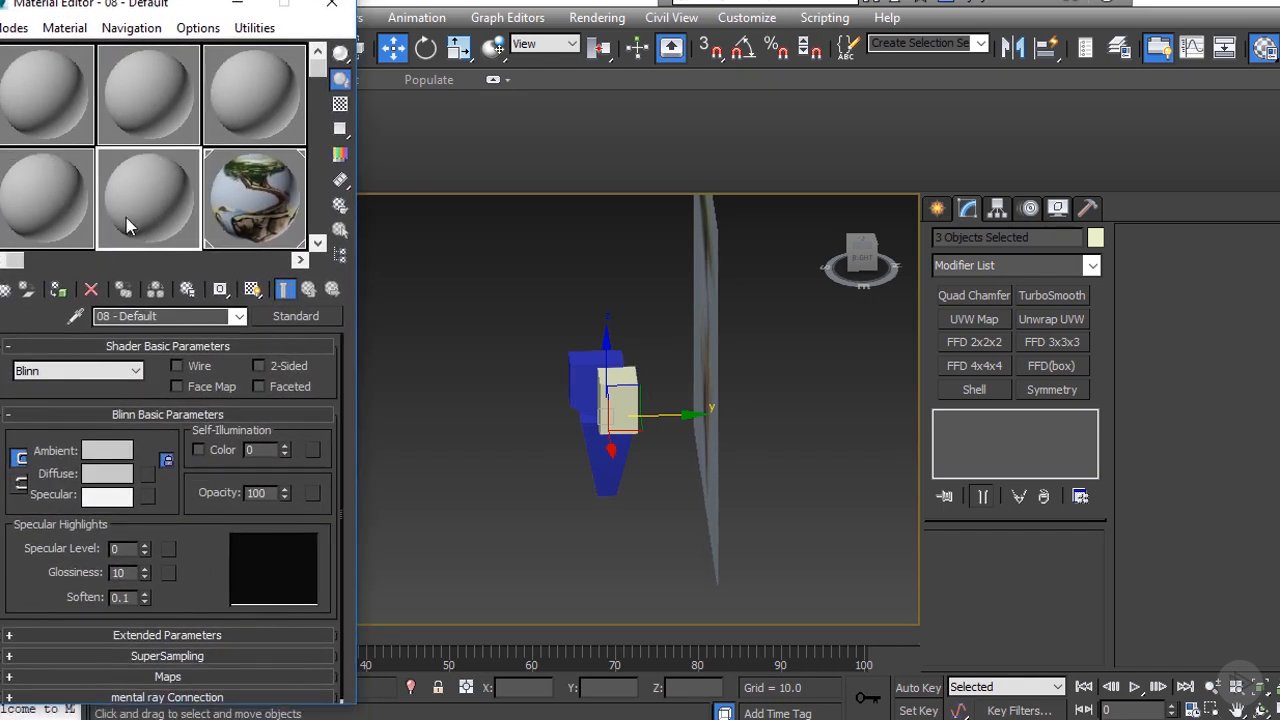
click(58, 289)
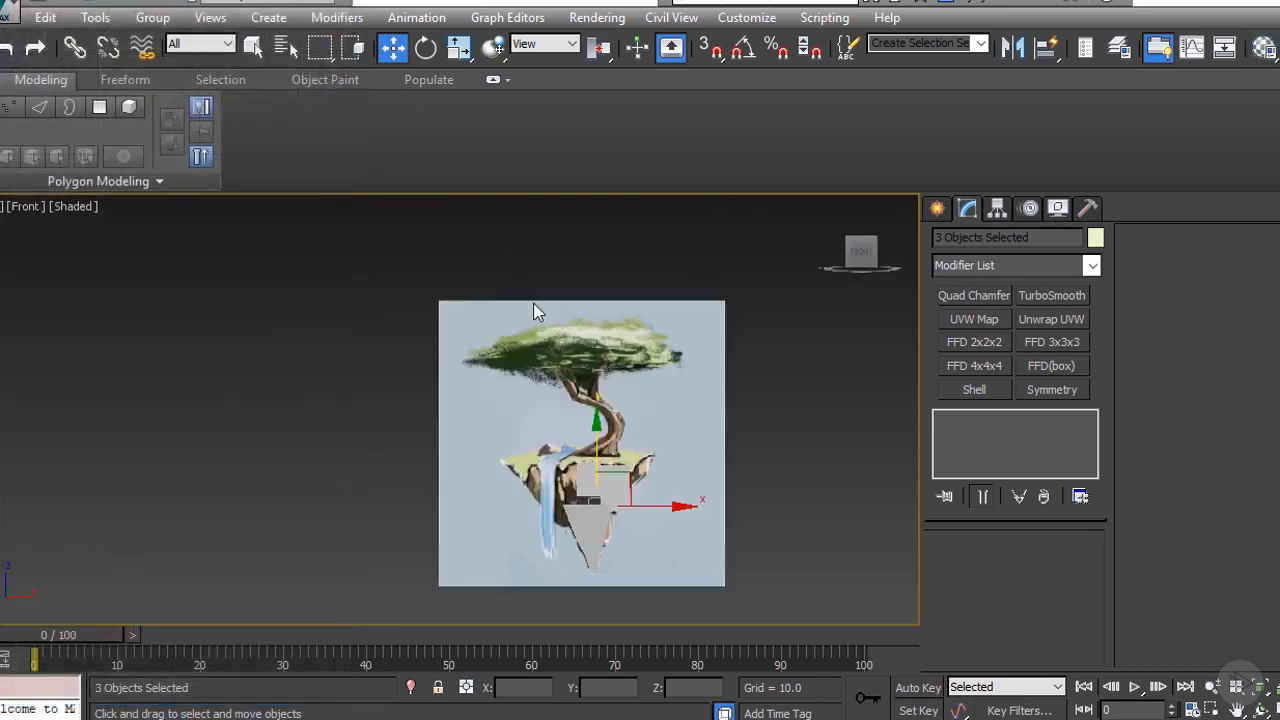
Step: Clone the first box as an independent copy toward the waterfall side of the rock
scroll(451, 423, up, 3)
scroll(451, 423, down, 2)
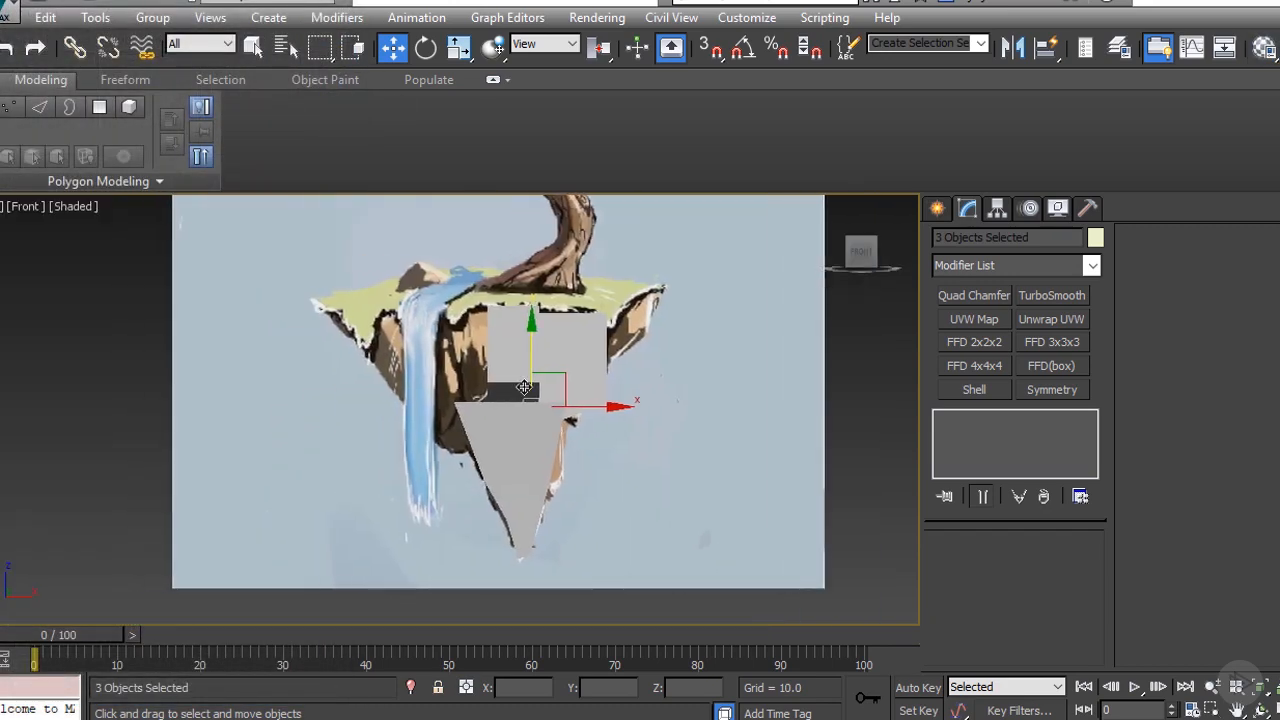
scroll(583, 377, up, 3)
click(583, 377)
click(566, 351)
scroll(636, 388, down, 2)
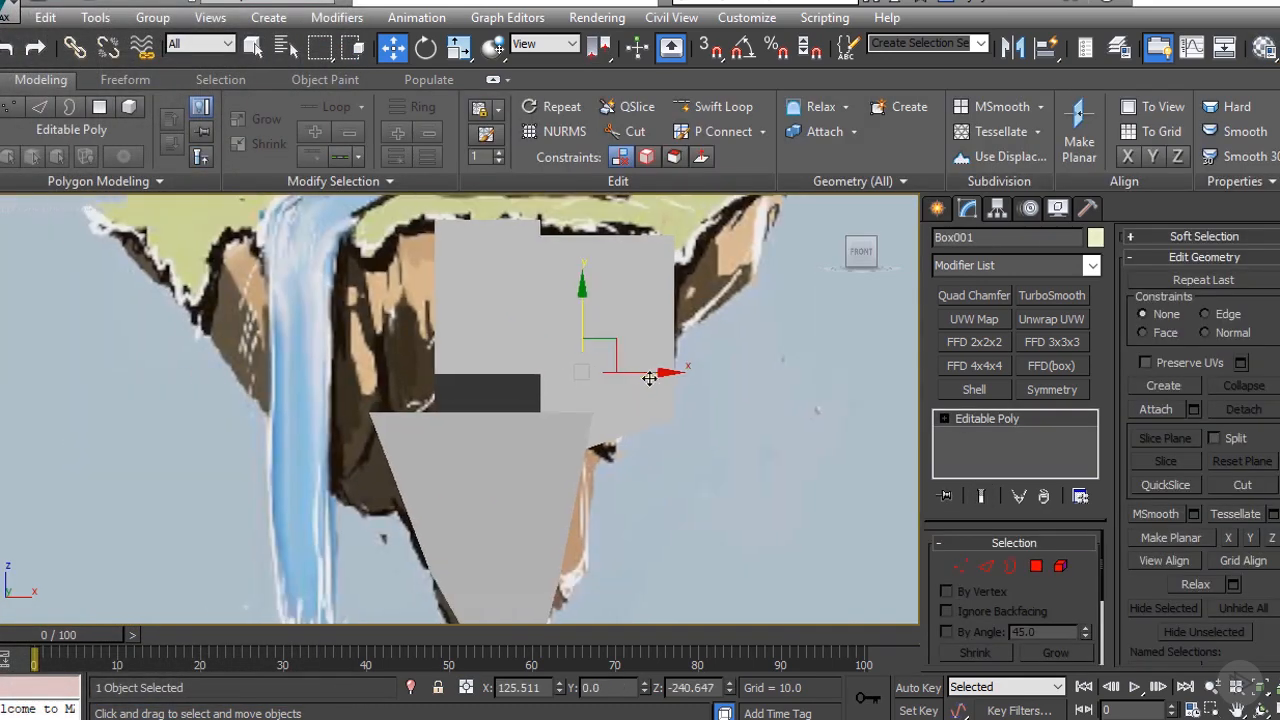
mouse_move(649, 378)
shift+mouse_down()
mouse_move(362, 378)
mouse_move(505, 375)
shift+mouse_up()
click(645, 449)
Step: Rotate the waterfall-side copy and move it forward to about Y -288
key(e)
alt+middle_drag(493, 377, 447, 381)
key(w)
key(f)
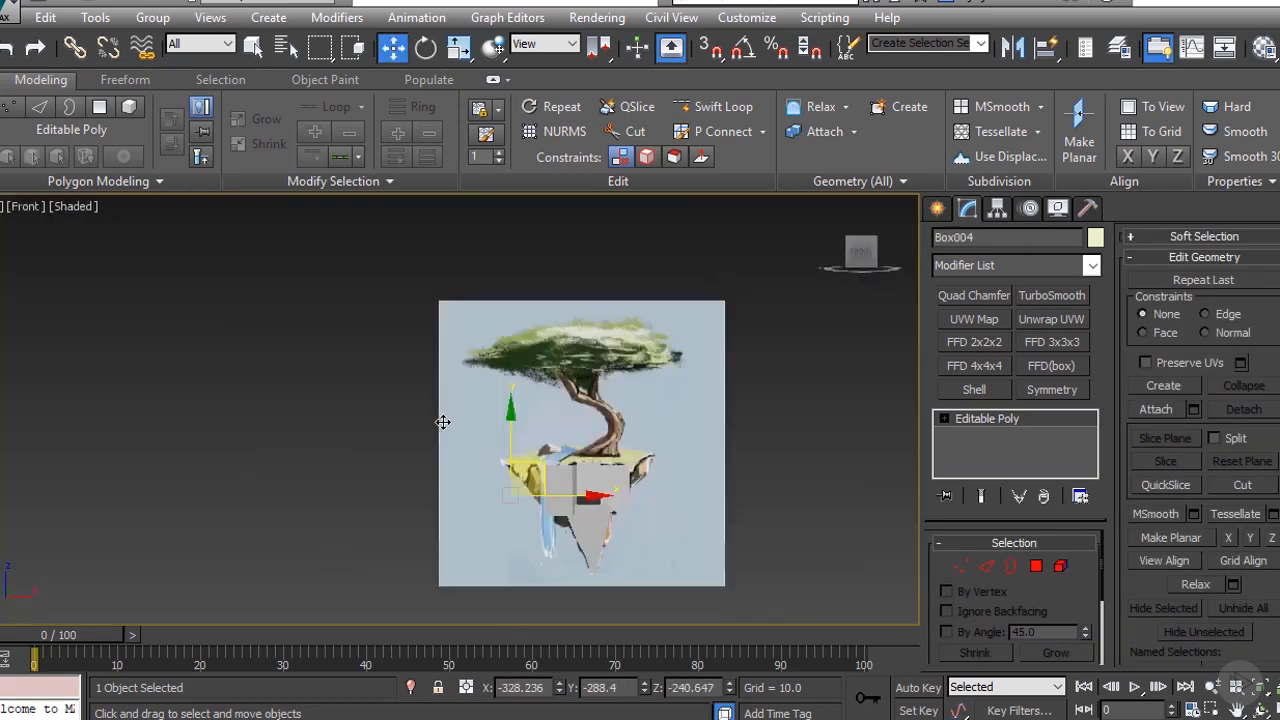
scroll(740, 412, up, 5)
Step: Rotate the waterfall-side copy's whole element and move it further forward from the reference plane
click(1059, 566)
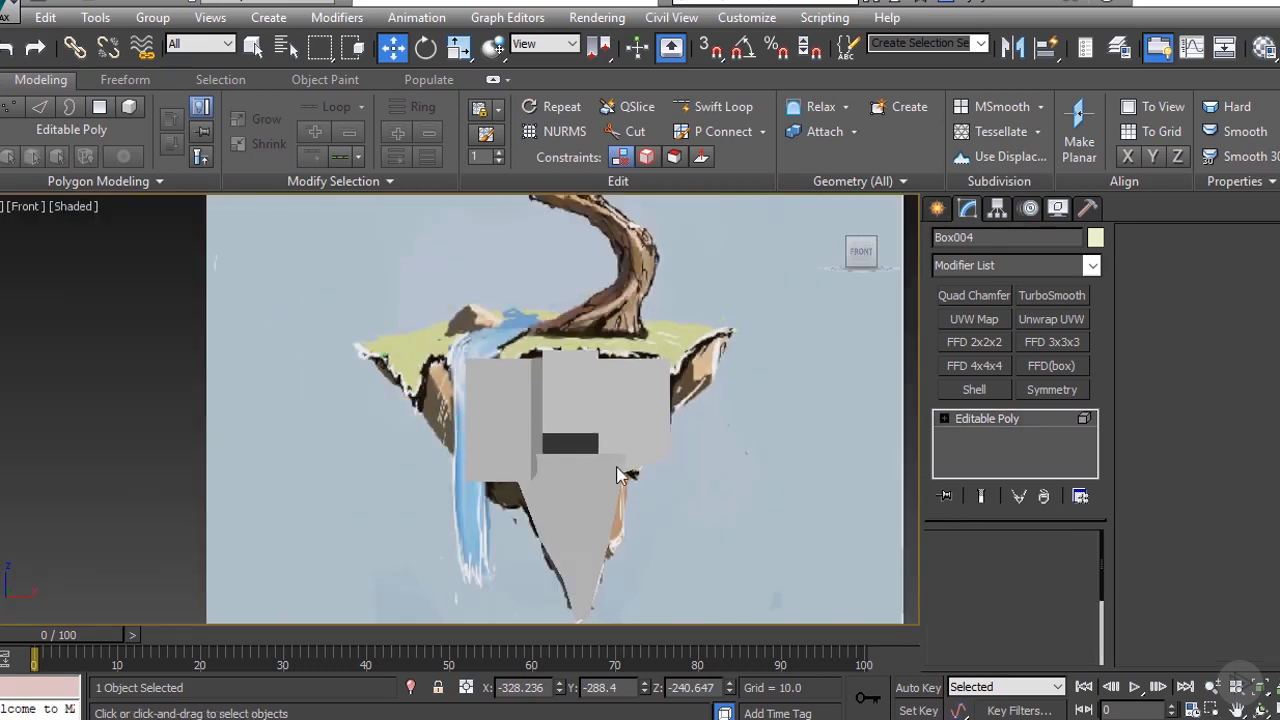
click(512, 455)
key(e)
alt+middle_drag(648, 406, 533, 403)
key(w)
drag(500, 390, 512, 408)
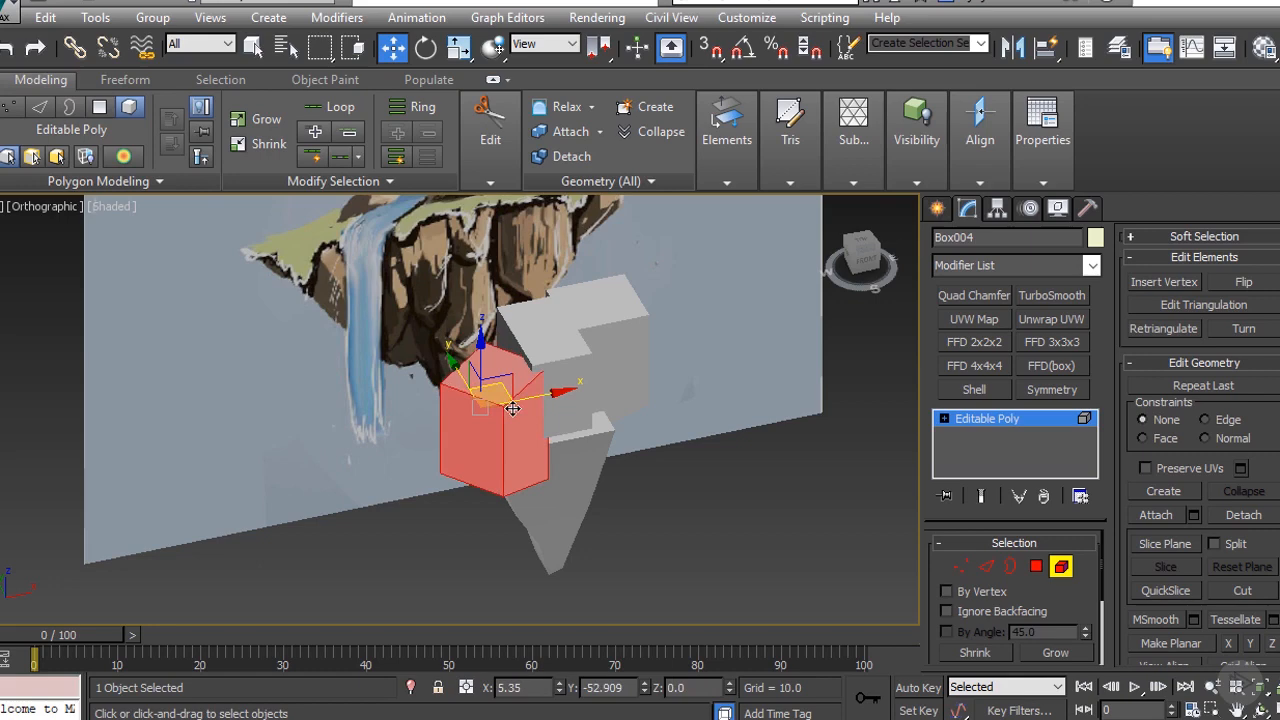
click(597, 470)
click(965, 422)
Step: Clone the first box as an independent copy and place it at about X 75, Y -138
click(574, 452)
key(f)
key(z)
scroll(572, 446, down, 5)
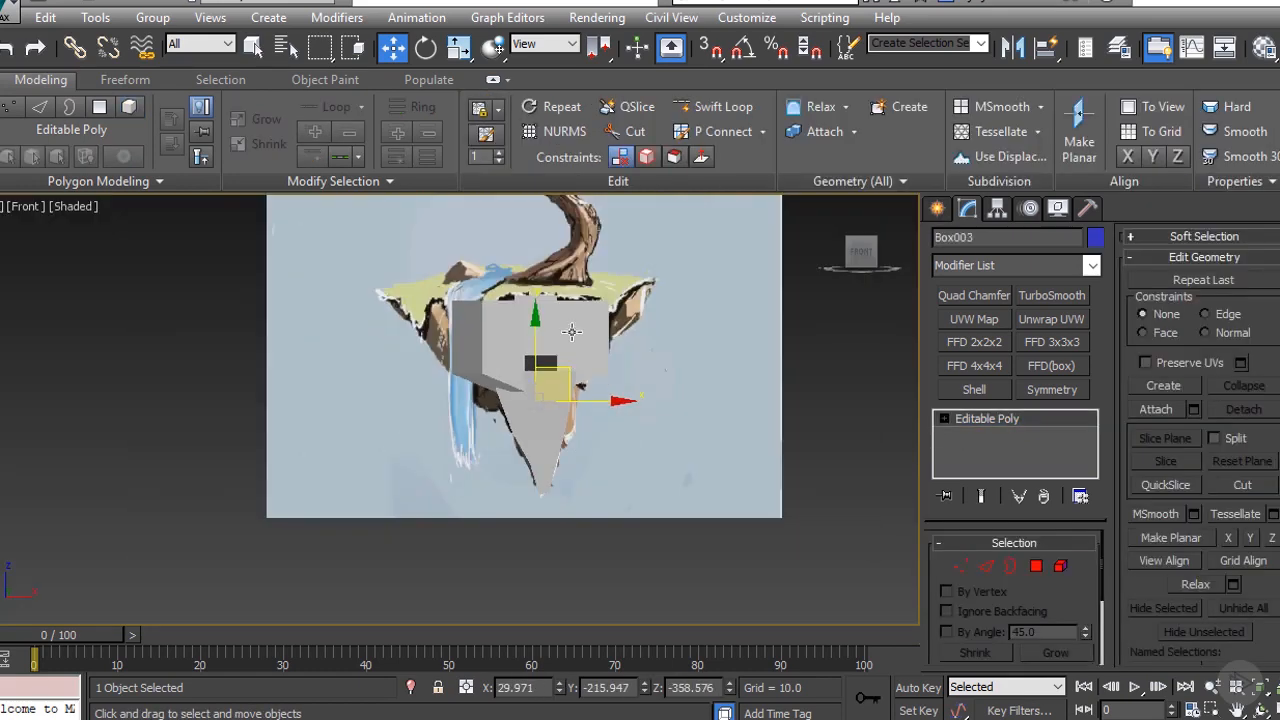
click(572, 332)
scroll(571, 332, up, 4)
click(527, 330)
alt+middle_drag(530, 335, 518, 377)
middle_drag(518, 377, 553, 359)
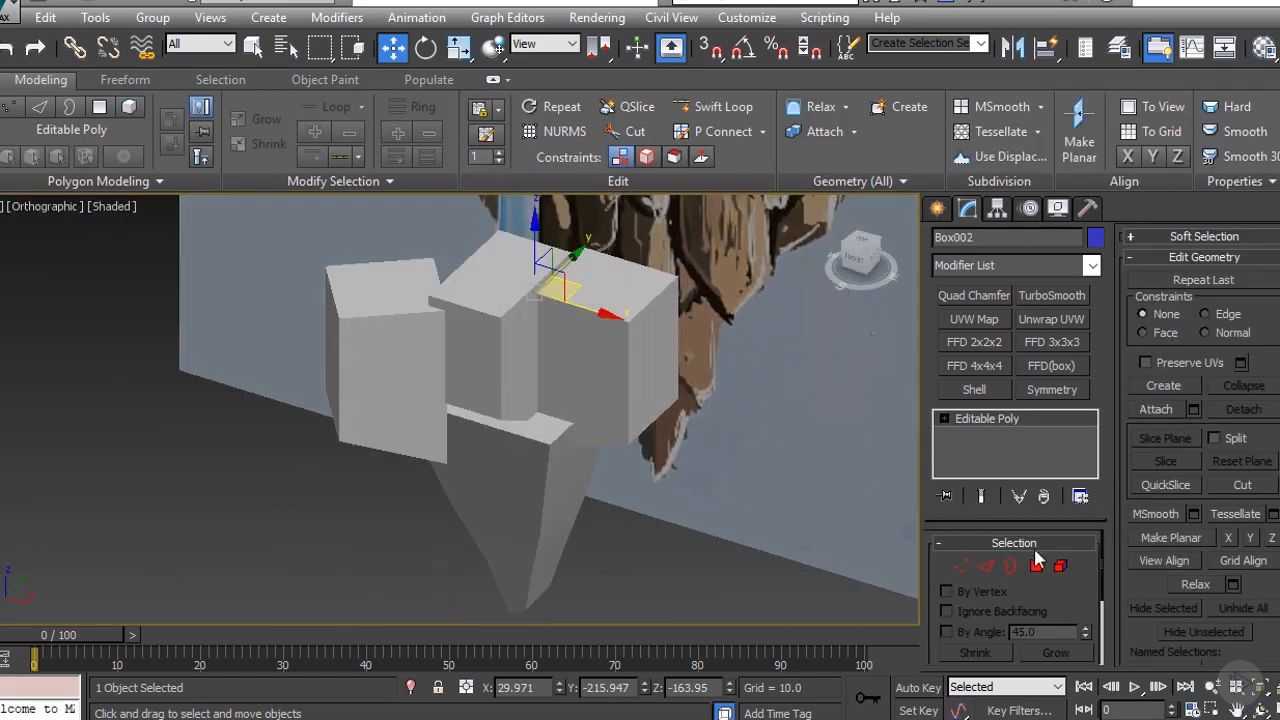
click(619, 355)
mouse_move(730, 282)
shift+mouse_down()
mouse_move(627, 345)
mouse_move(640, 326)
shift+mouse_up()
click(638, 449)
Step: Make the first box and its copies see-through from the front and select the waterfall-side copy
key(f)
key(z)
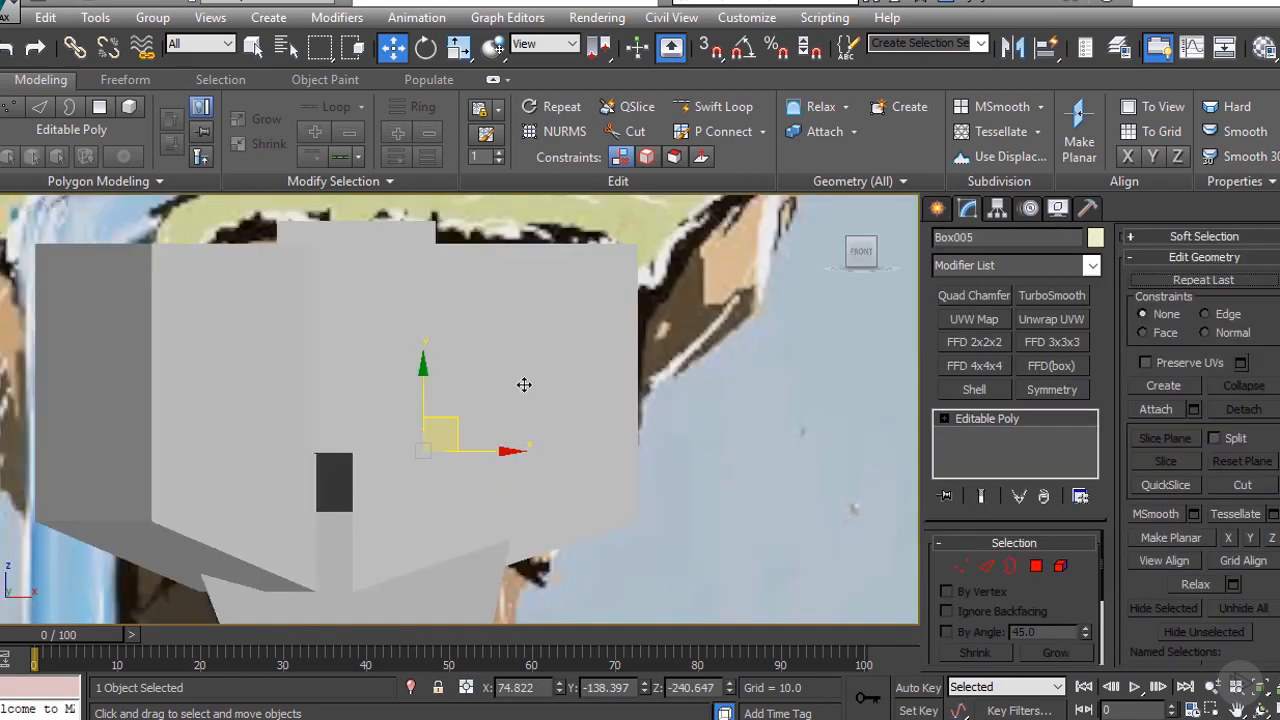
scroll(523, 383, down, 4)
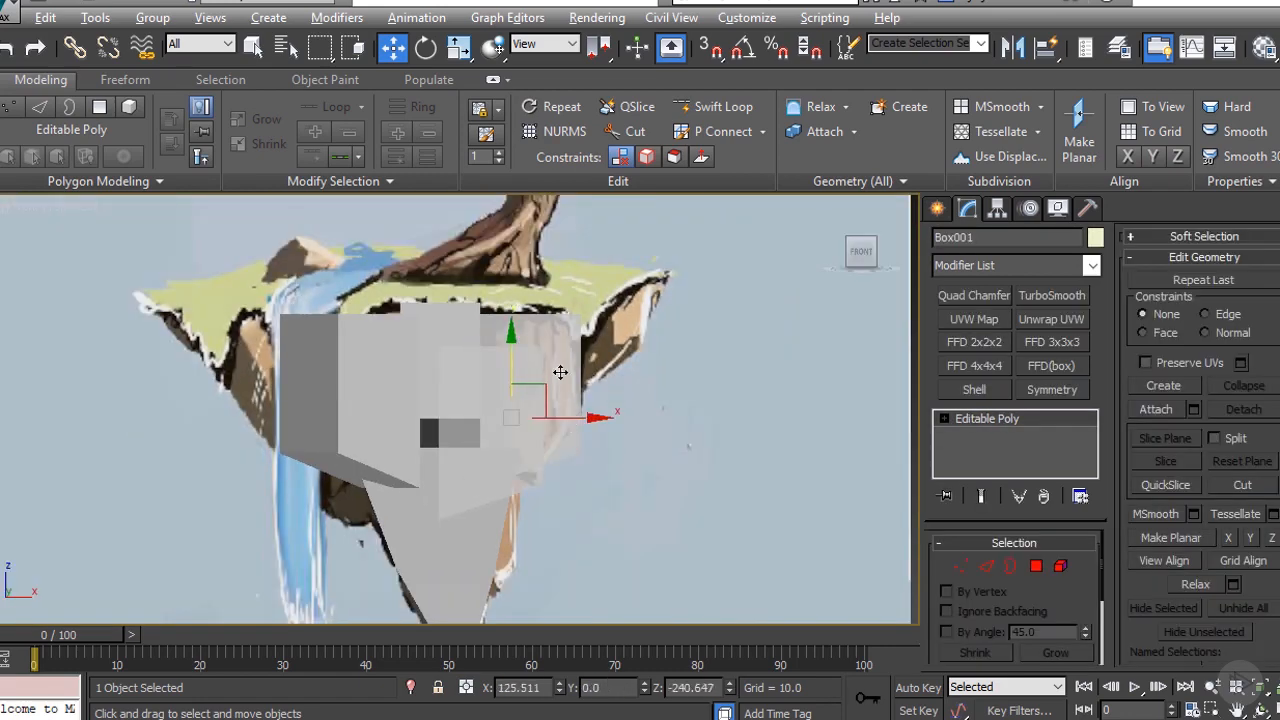
click(378, 371)
scroll(500, 391, down, 4)
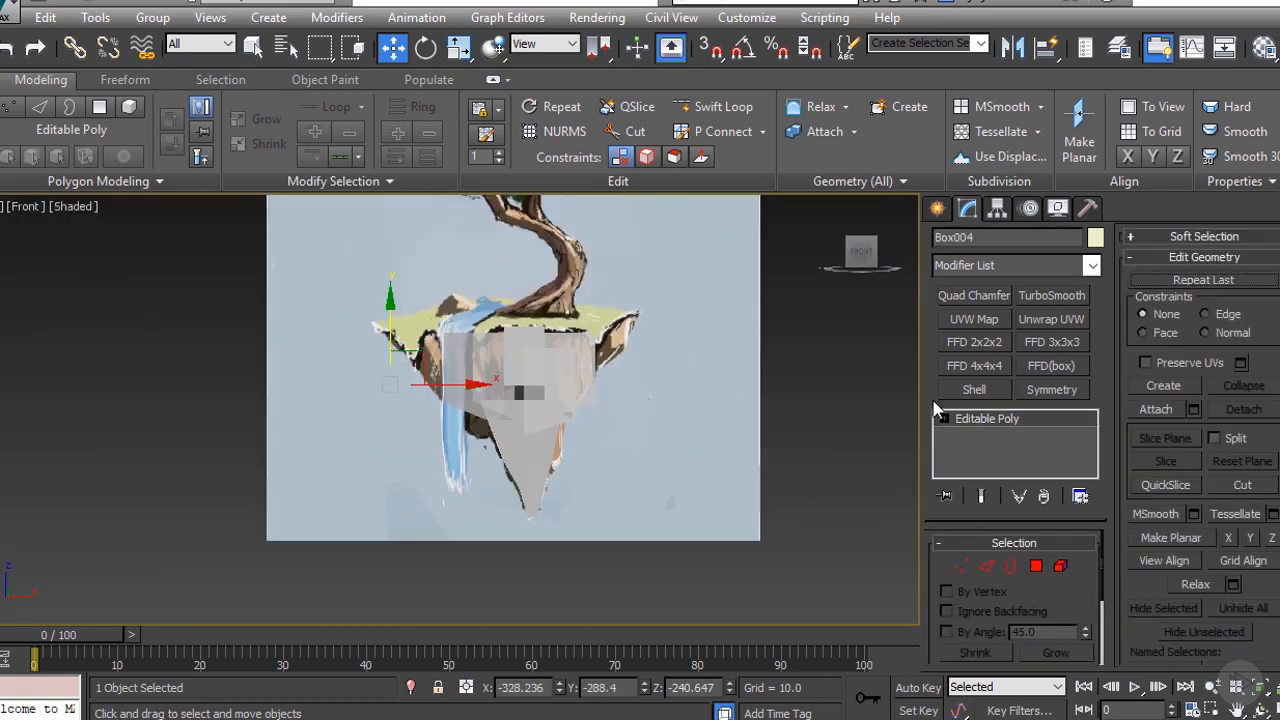
Step: Center the waterfall-side copy's pivot on its own geometry
alt+middle_drag(500, 392, 574, 454)
scroll(514, 368, up, 3)
key(t)
key(z)
scroll(506, 474, down, 5)
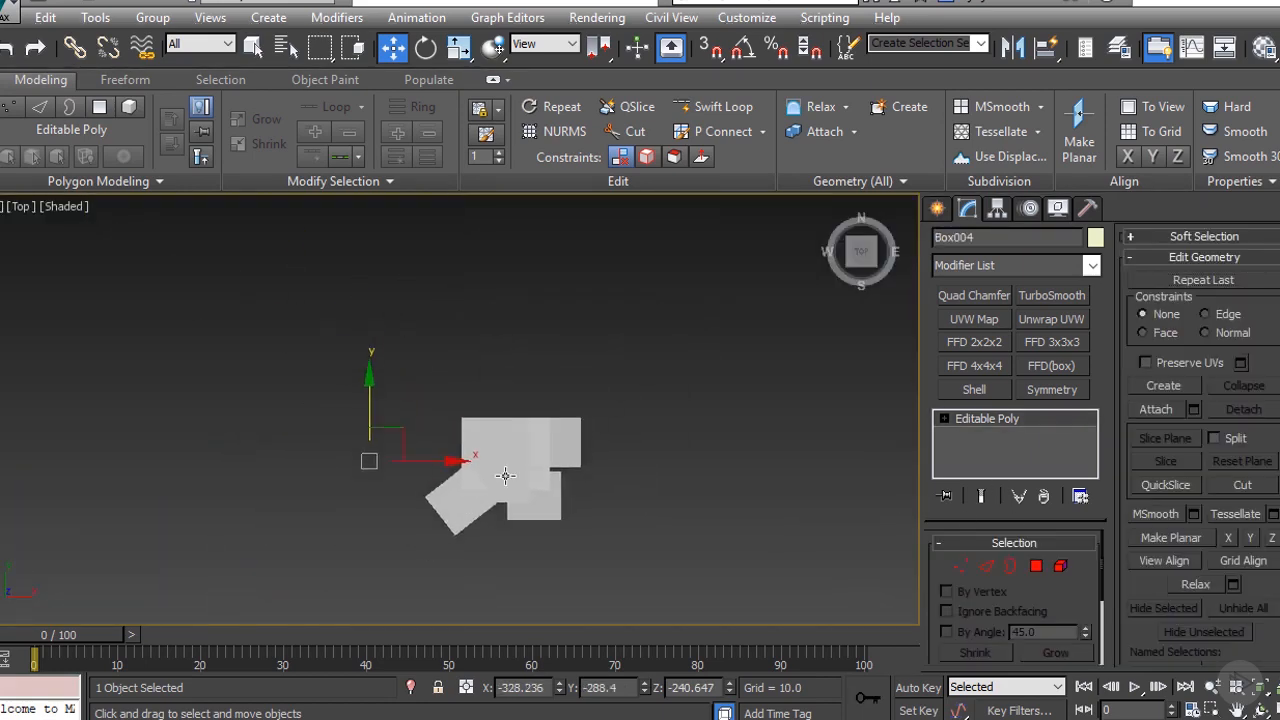
scroll(505, 476, up, 2)
click(997, 207)
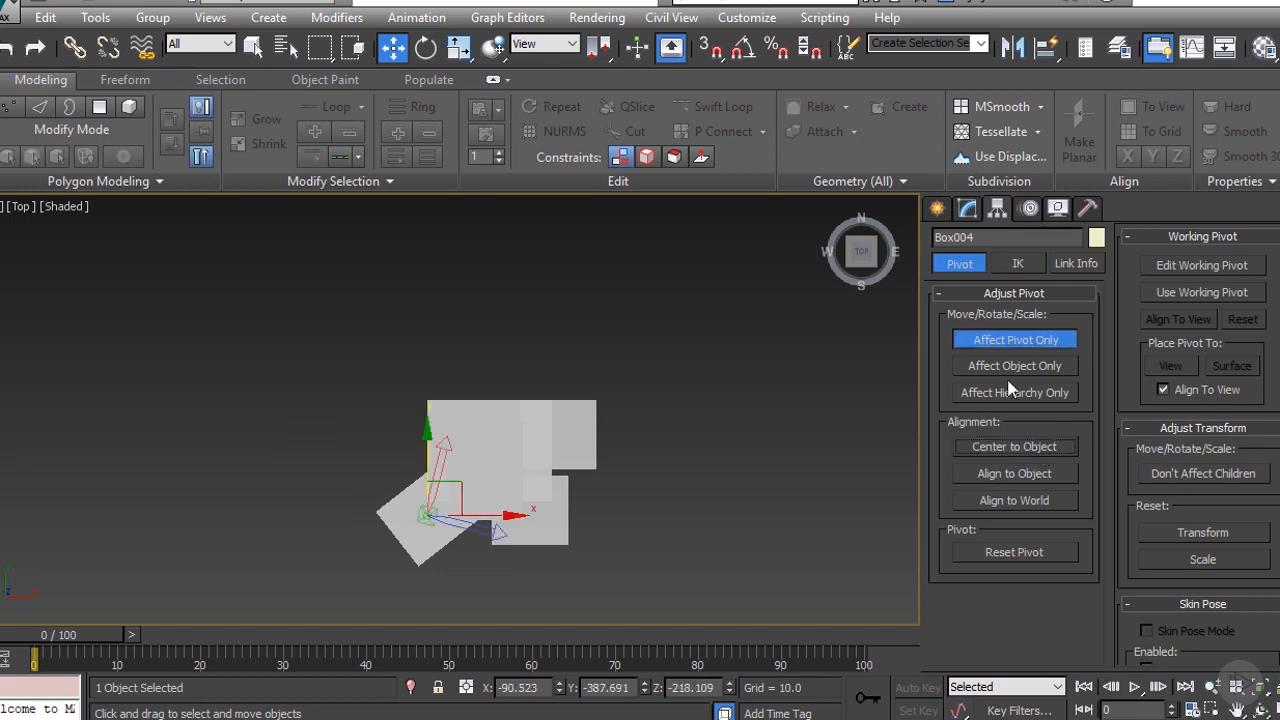
Step: Clone the waterfall-side copy as an independent copy behind it and rotate the clone nearly square to the central rocks
mouse_move(455, 498)
shift+mouse_down()
mouse_move(405, 455)
mouse_move(425, 423)
shift+mouse_up()
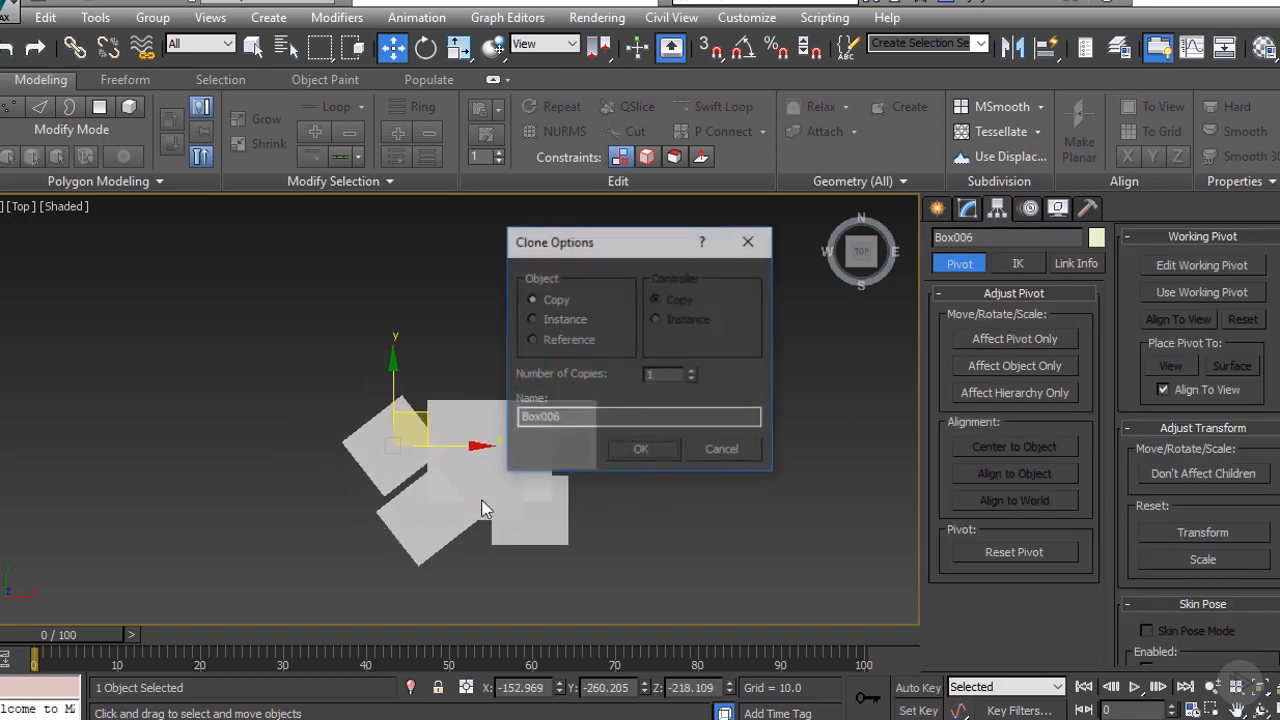
click(630, 453)
key(e)
key(r)
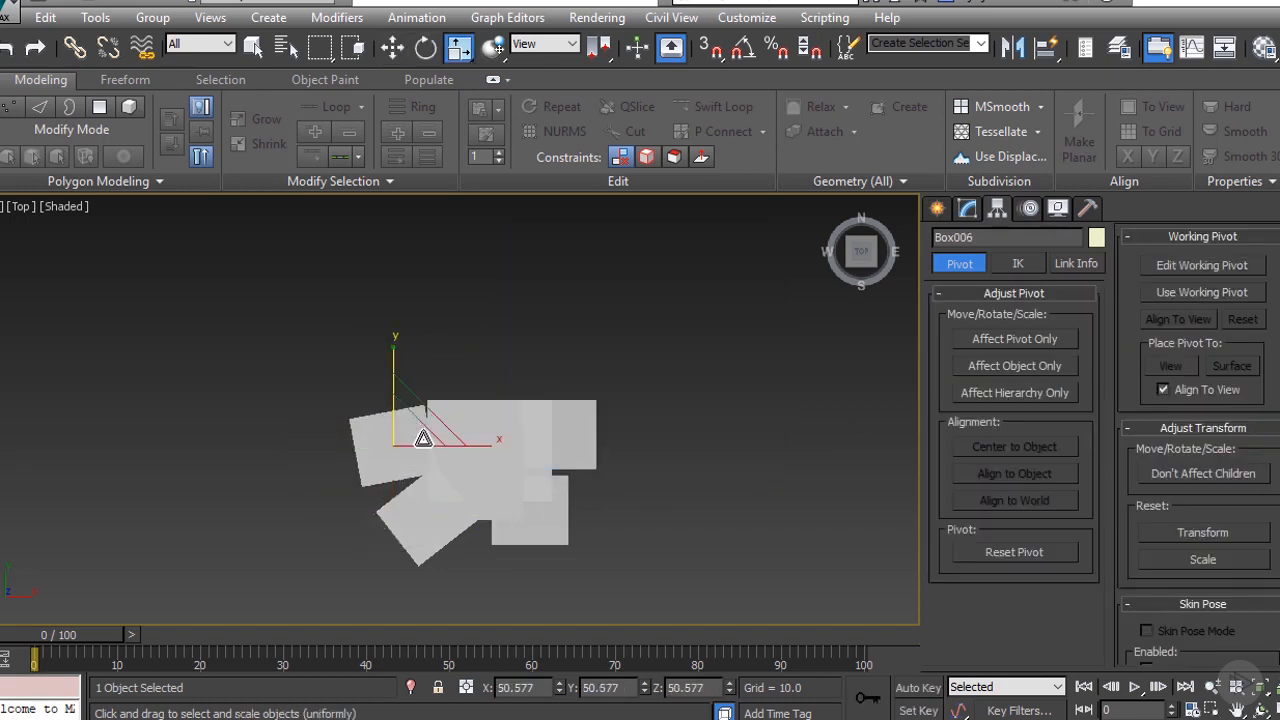
key(e)
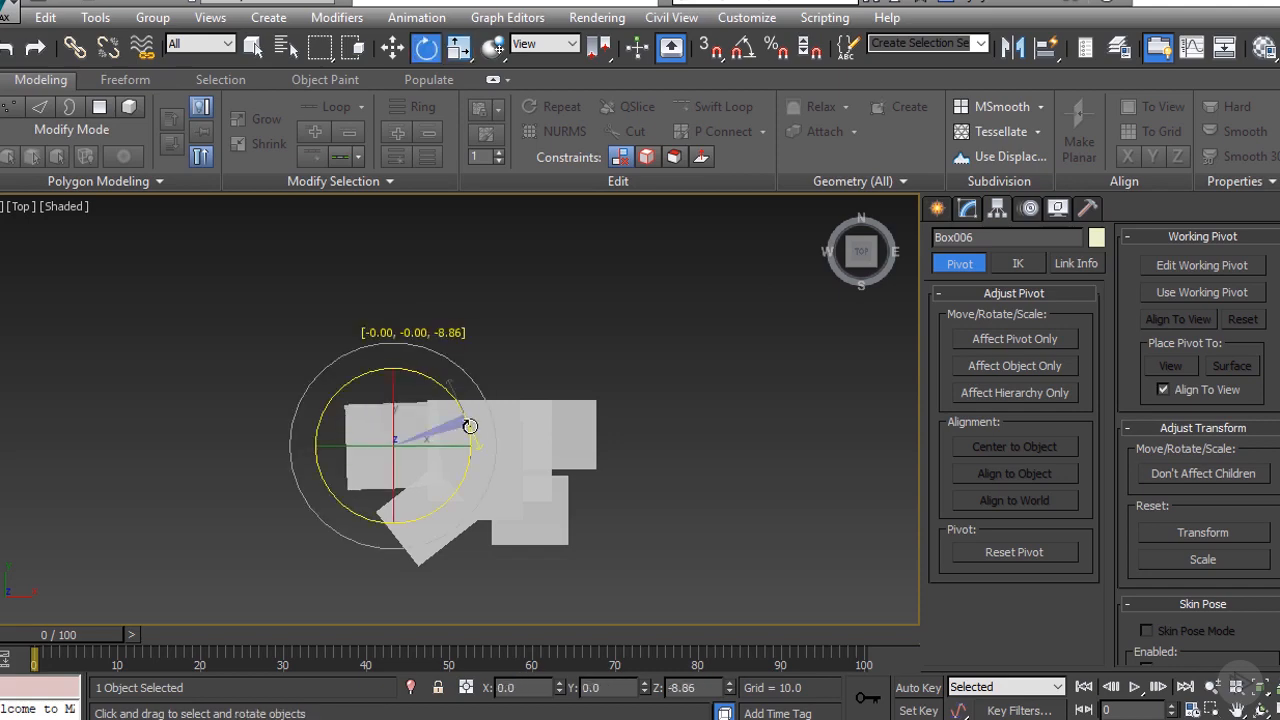
key(w)
Step: Move the new waterfall-side clone out to the painted island's outer edge, at about X -265, Z -193
key(f)
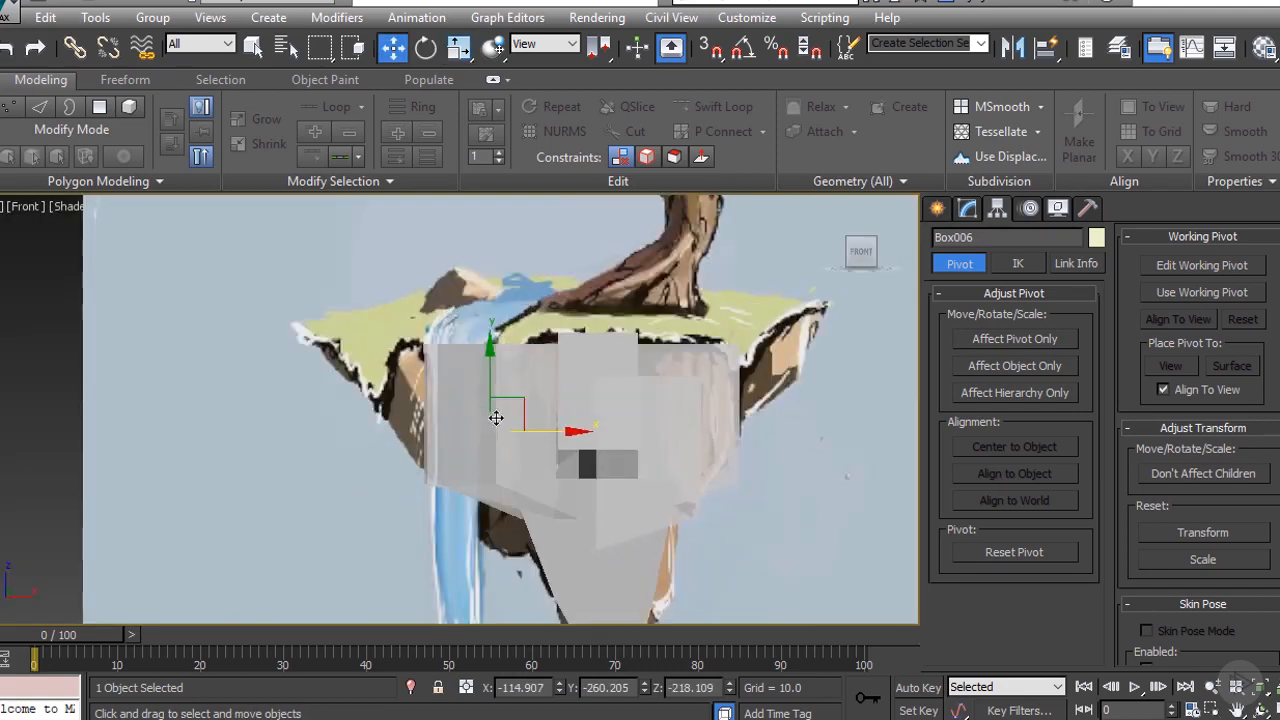
drag(496, 418, 425, 374)
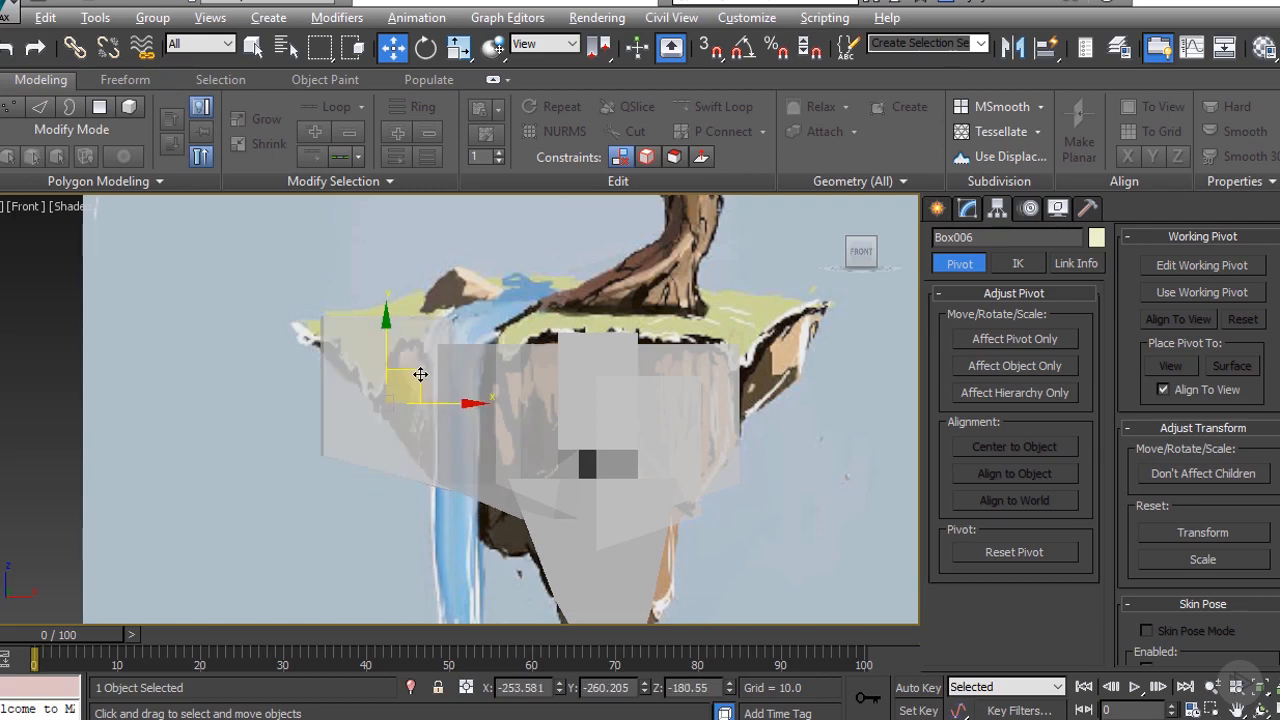
click(967, 208)
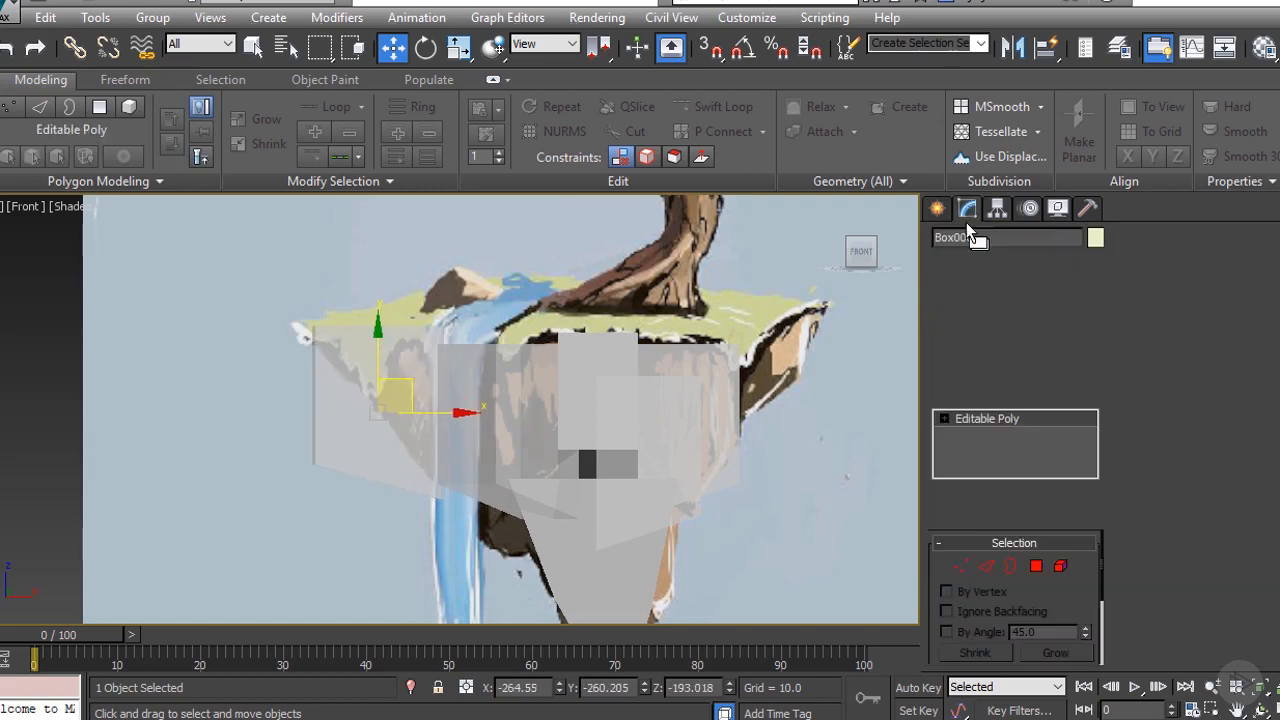
Step: Reshape the outer clone's lower vertices to follow the painted underside, raising the inner ones to about Z -250
click(984, 566)
click(960, 566)
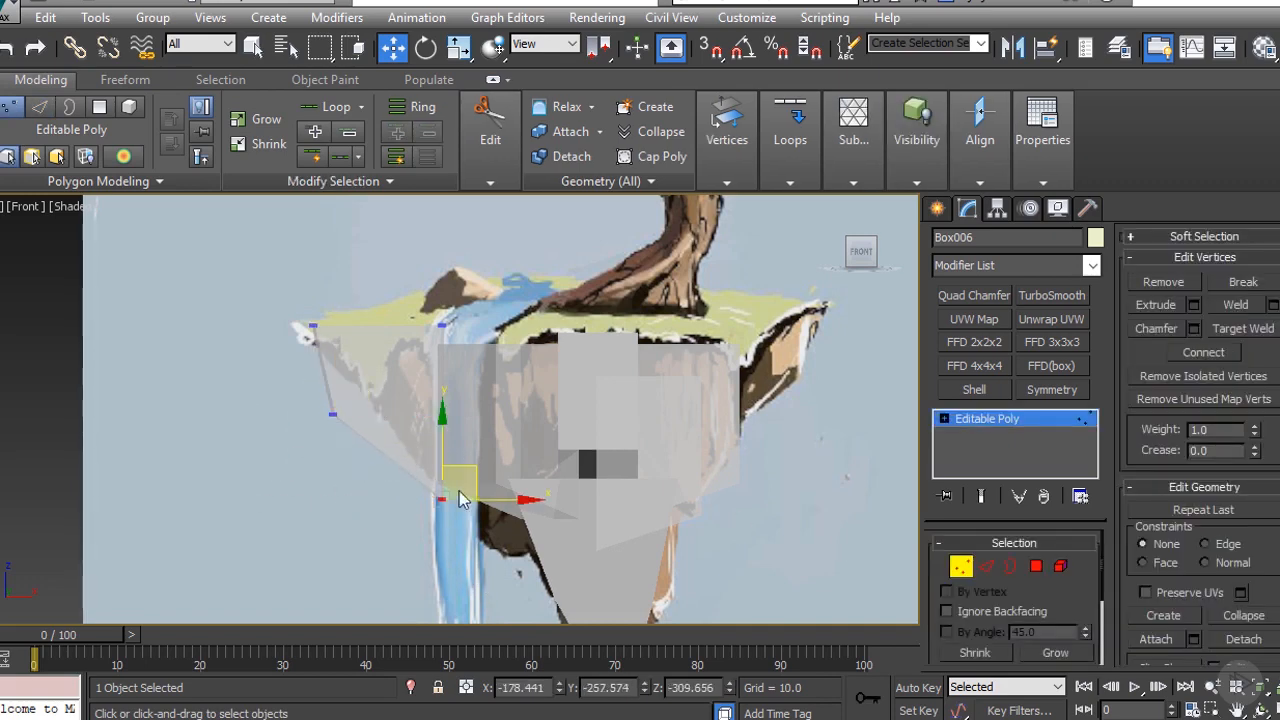
scroll(623, 430, down, 3)
alt+middle_drag(623, 430, 563, 452)
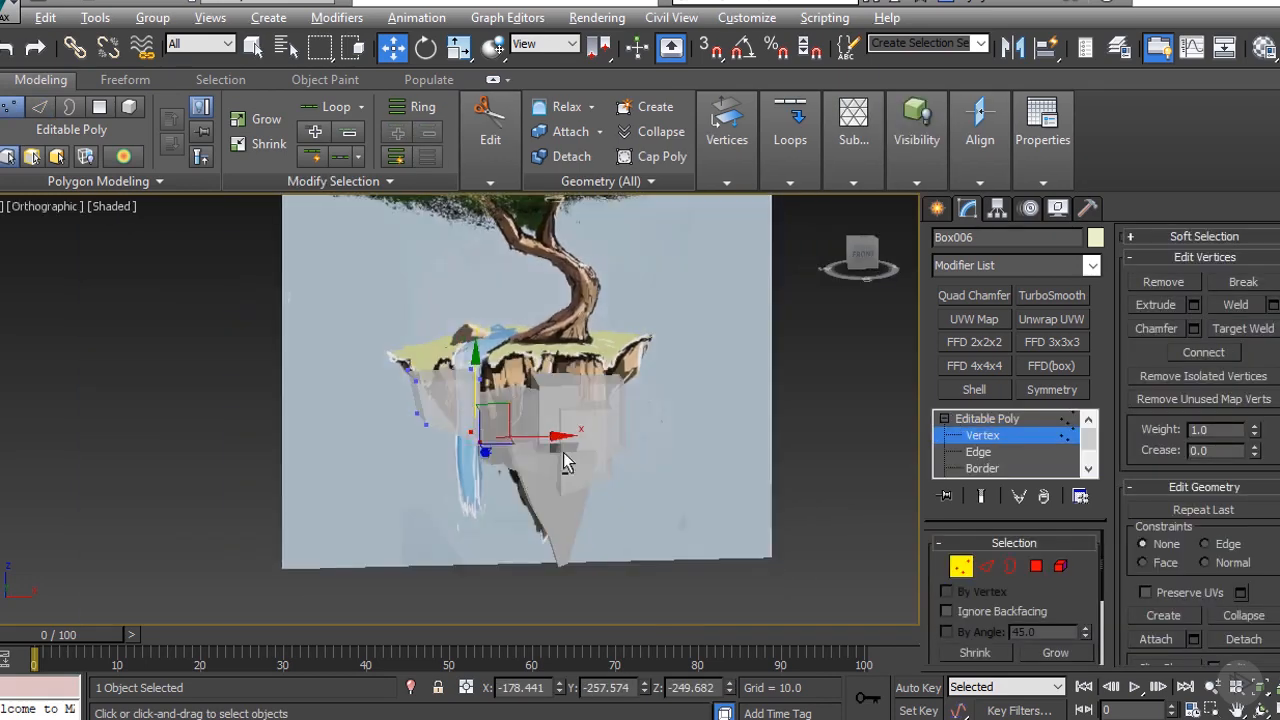
alt+middle_drag(506, 380, 700, 540)
click(971, 438)
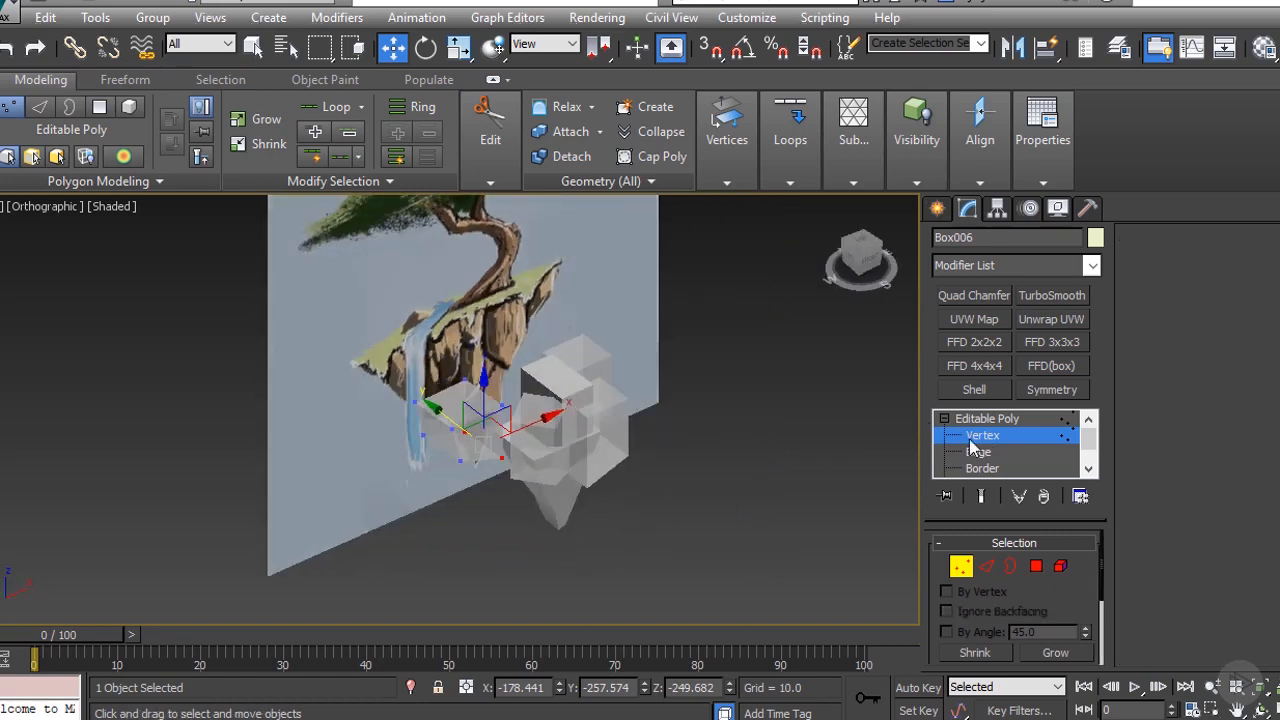
Step: Select the first box and center its pivot on its own geometry
click(521, 384)
key(t)
scroll(575, 426, down, 5)
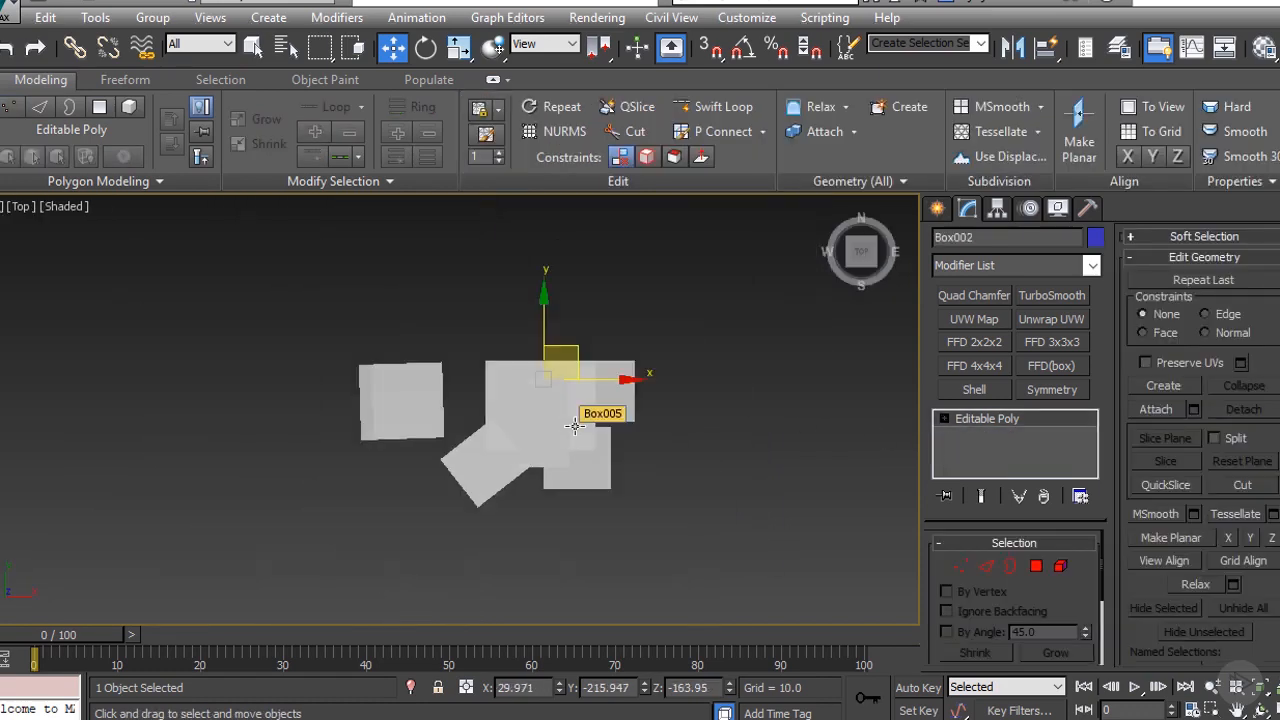
click(620, 405)
scroll(614, 423, up, 4)
scroll(614, 423, down, 4)
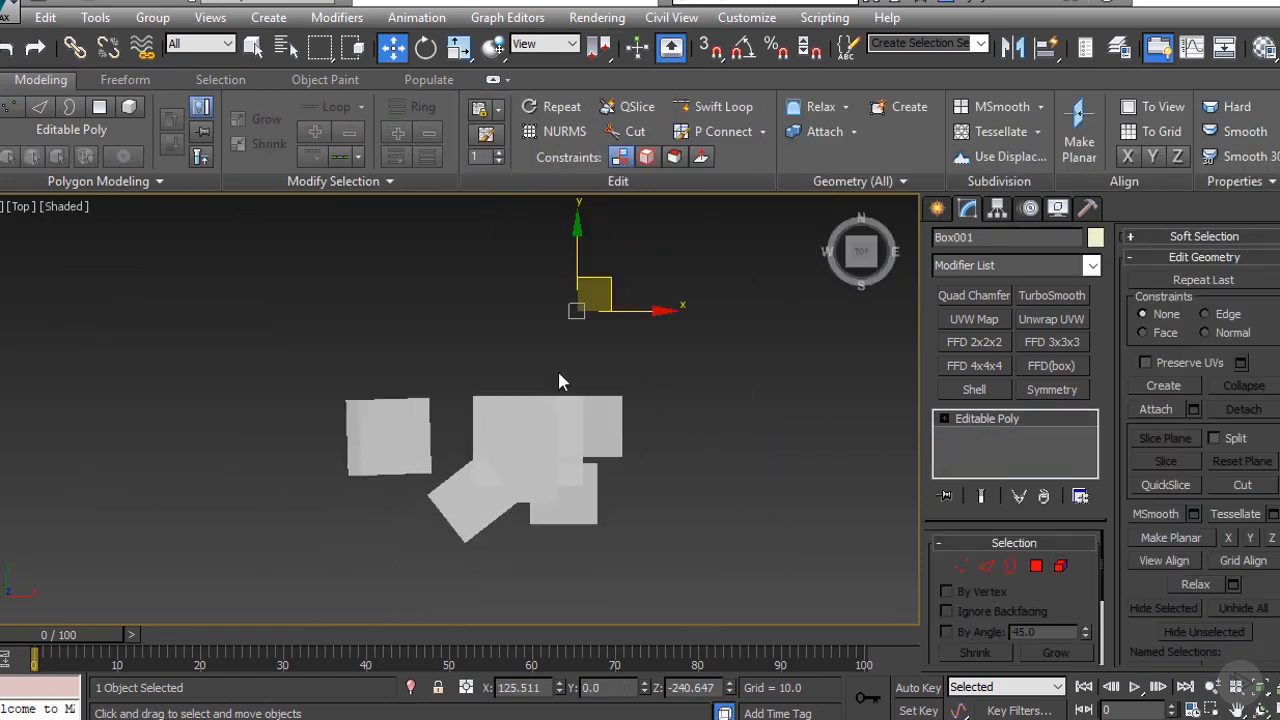
click(997, 208)
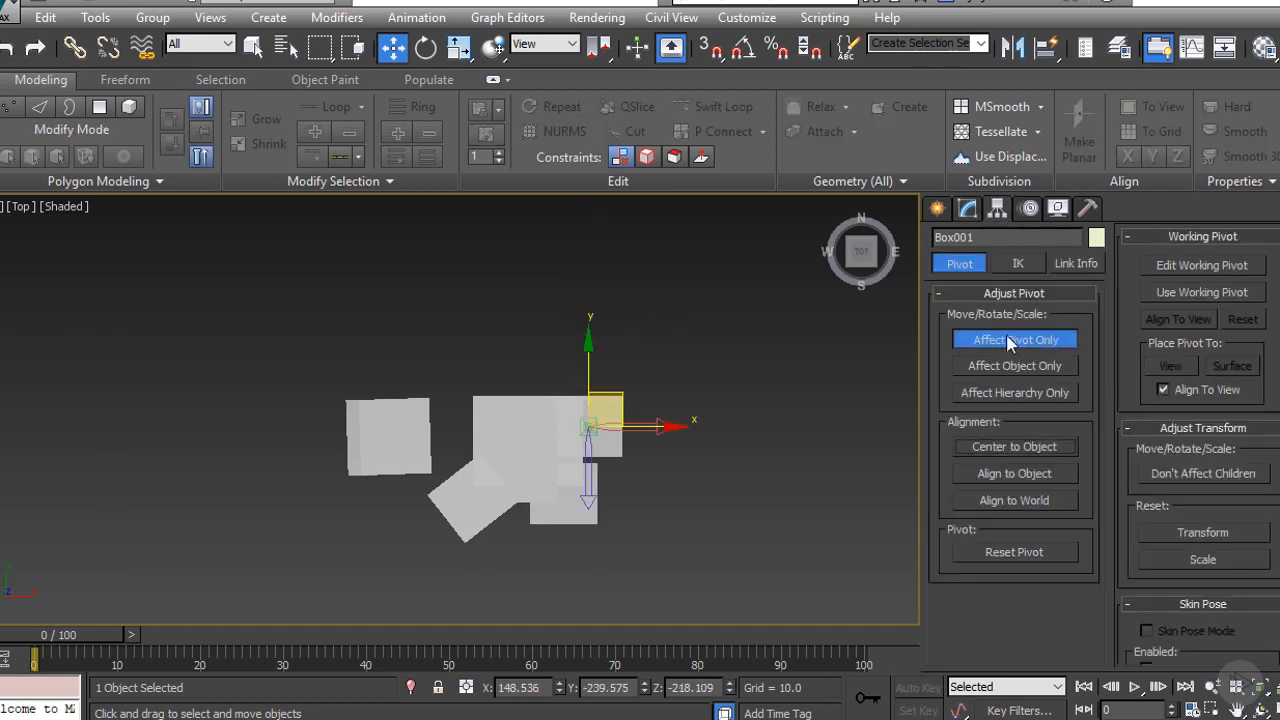
click(1008, 341)
Step: Clone the first box as an independent copy and place it at about X 205, Y -307
scroll(590, 443, up, 5)
mouse_move(634, 373)
shift+mouse_down()
mouse_move(680, 478)
mouse_move(710, 466)
shift+mouse_up()
click(632, 455)
Step: Move the new clone onto the painted rock tip opposite the waterfall, at about X 252, Z -185
key(f)
scroll(570, 460, down, 6)
scroll(568, 459, up, 3)
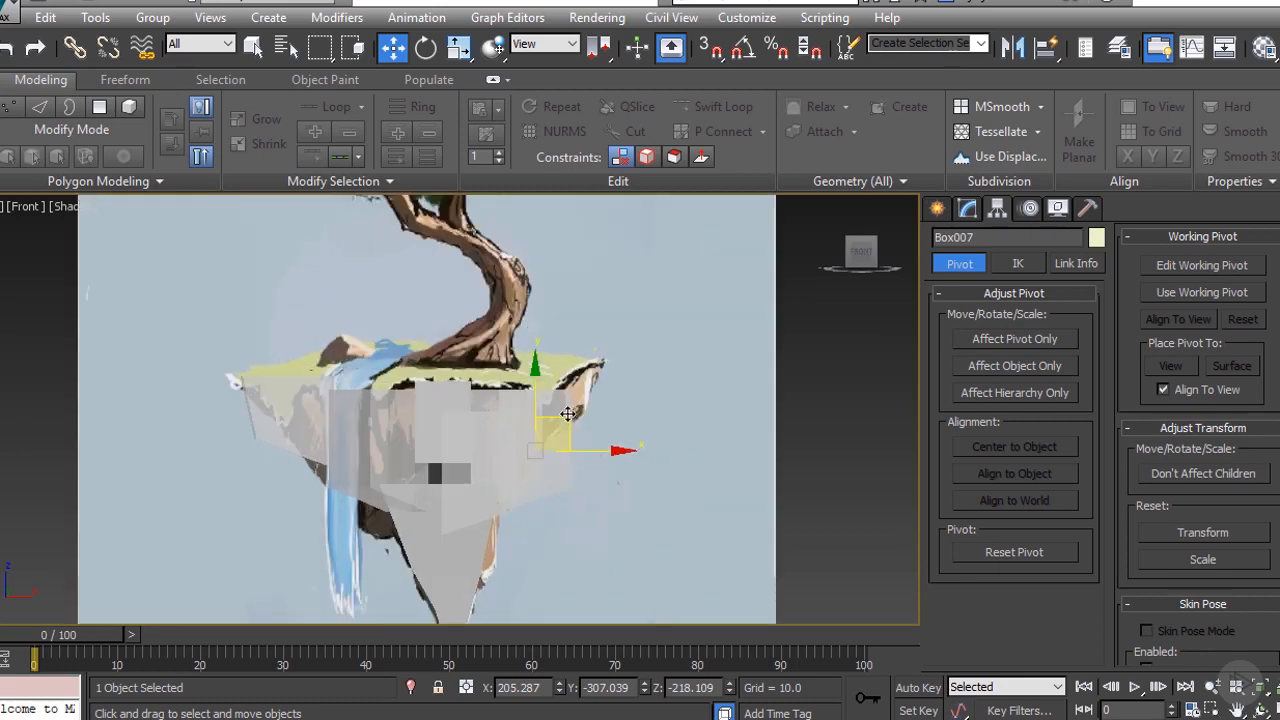
click(970, 208)
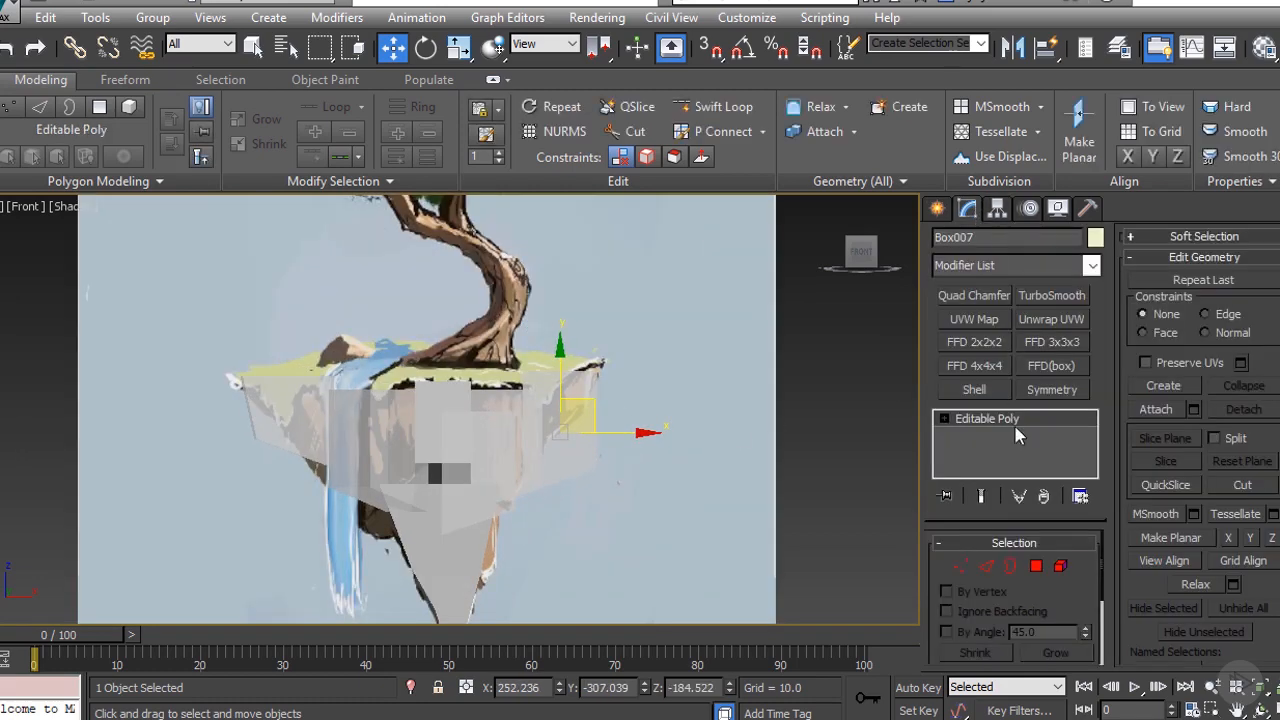
Step: Raise the lower vertices of the clone at the island's tip to shorten it to the painted rock
click(961, 567)
scroll(489, 422, up, 3)
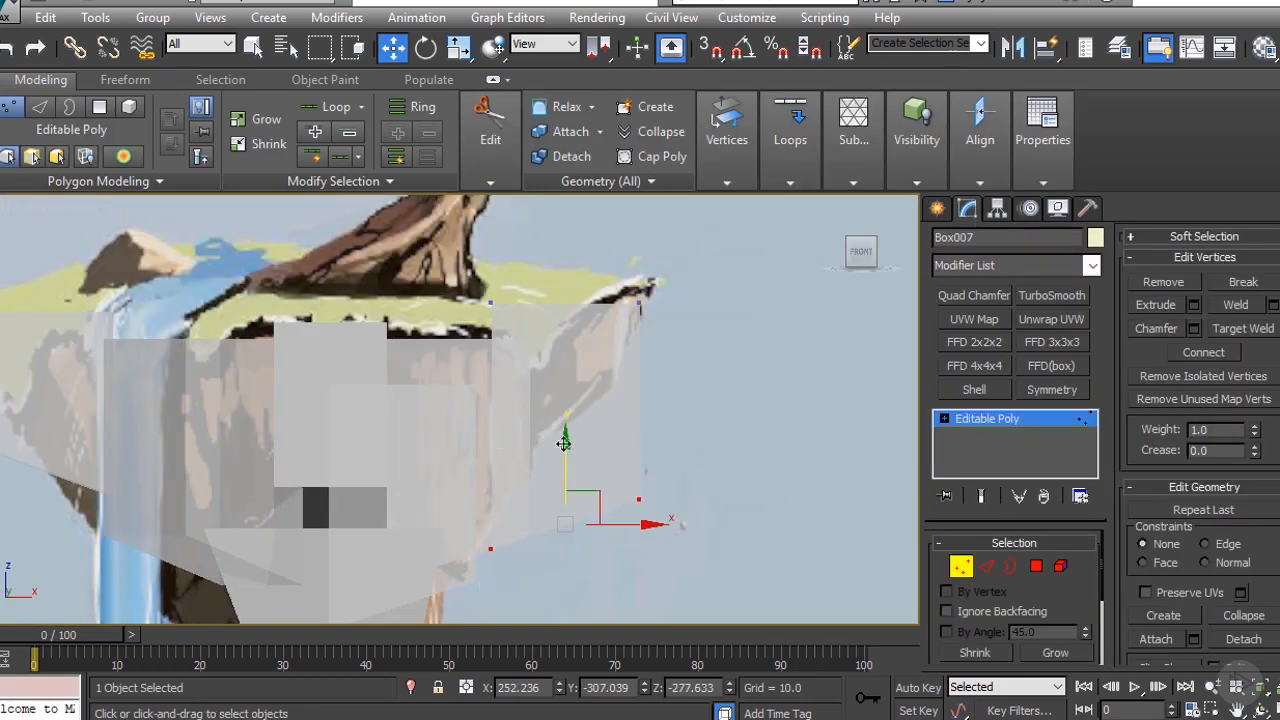
drag(533, 365, 533, 364)
middle_drag(528, 441, 666, 385)
click(1029, 423)
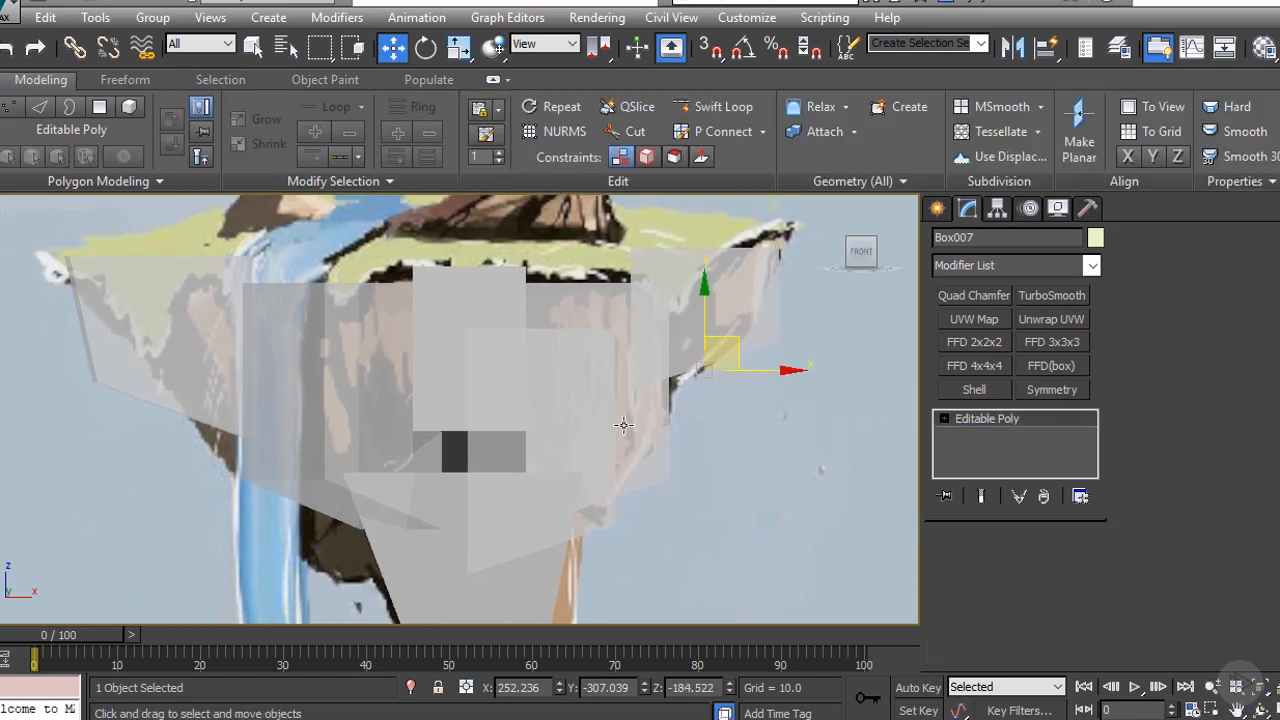
Step: Lower the first box's bottom vertices to about Z -369 to extend it down the painted rock
click(626, 423)
scroll(832, 403, down, 3)
click(960, 567)
scroll(714, 421, up, 3)
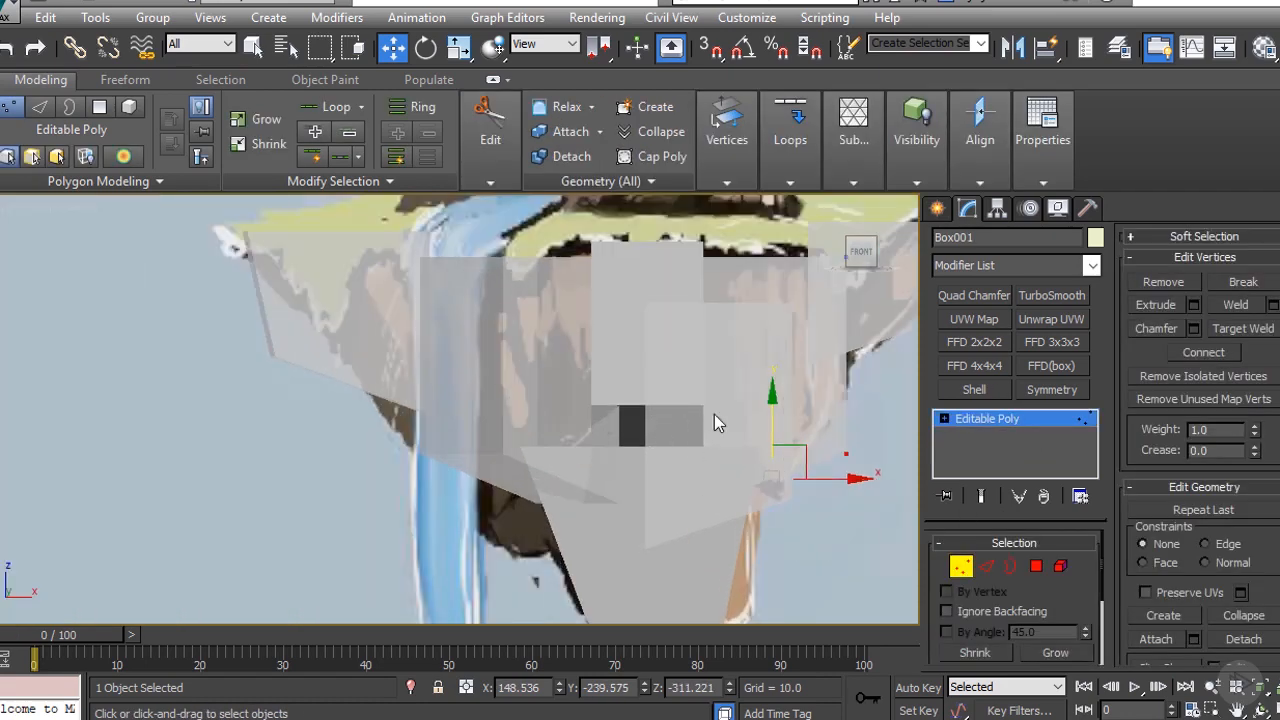
drag(773, 477, 773, 540)
scroll(753, 508, down, 3)
middle_drag(753, 508, 727, 453)
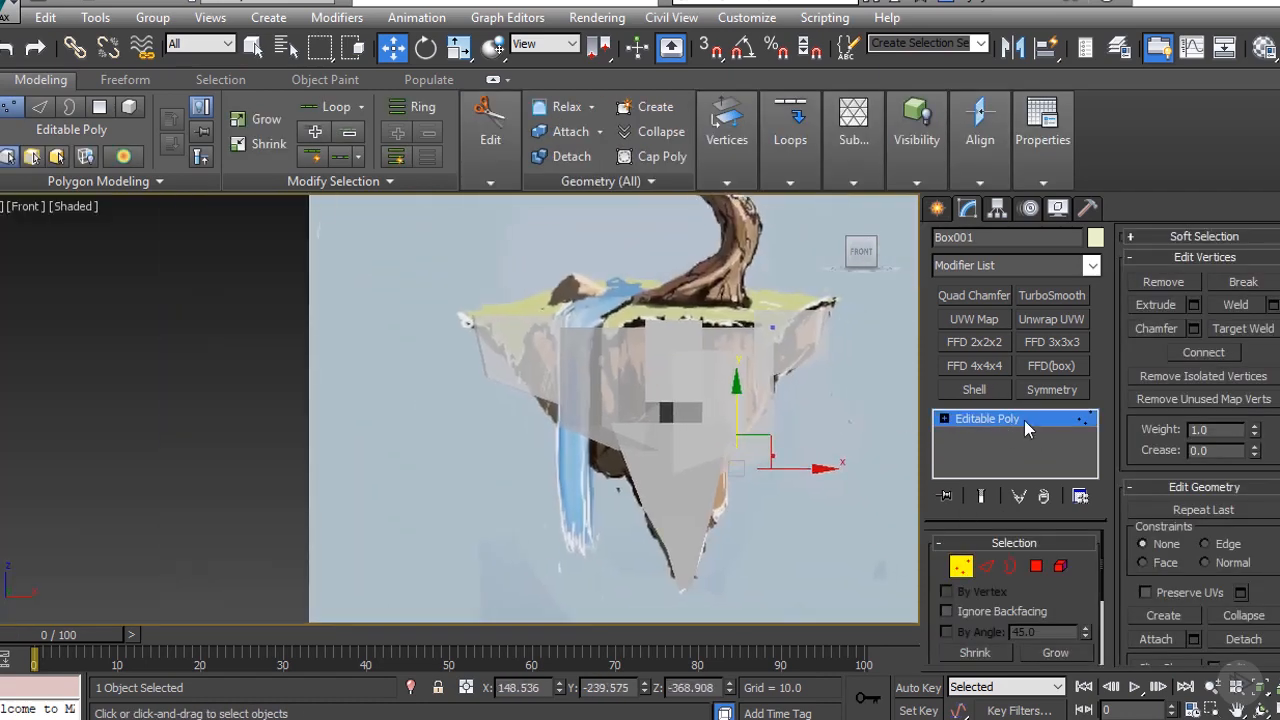
click(1028, 424)
Step: Turn off the see-through display of the cloned rock boxes
click(782, 349)
alt+middle_drag(782, 349, 640, 340)
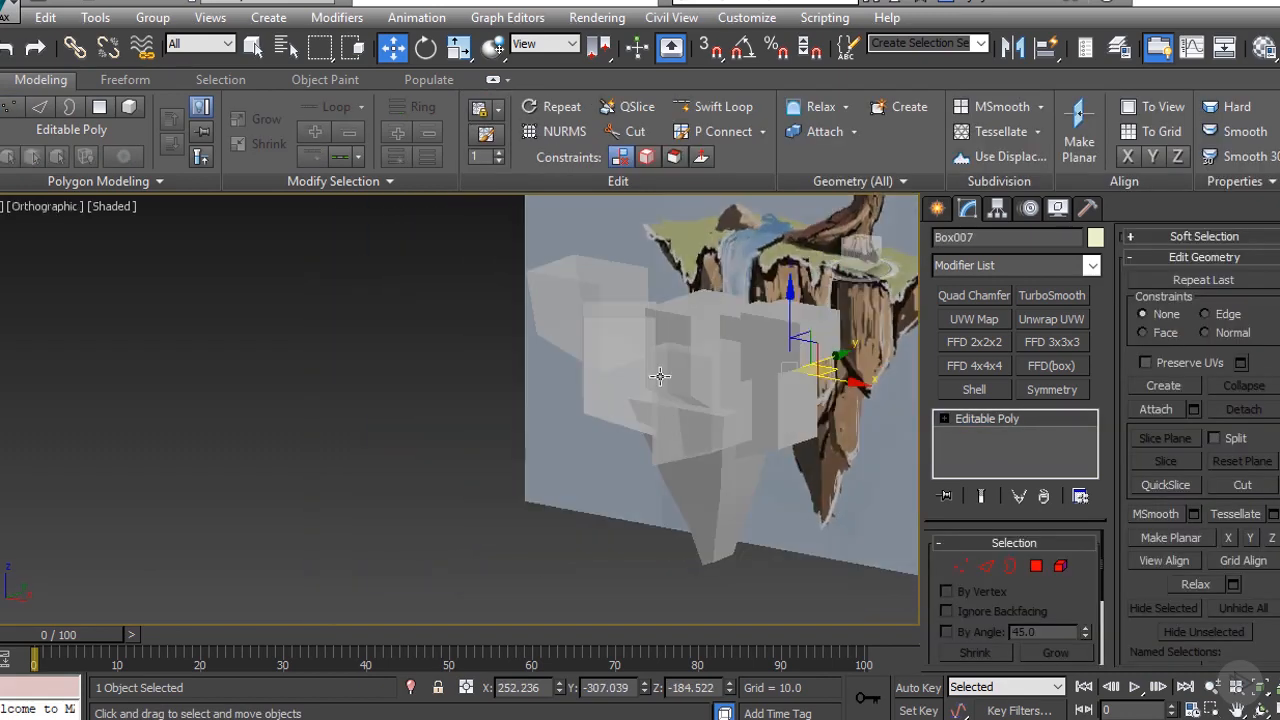
click(614, 397)
alt+middle_drag(614, 397, 674, 414)
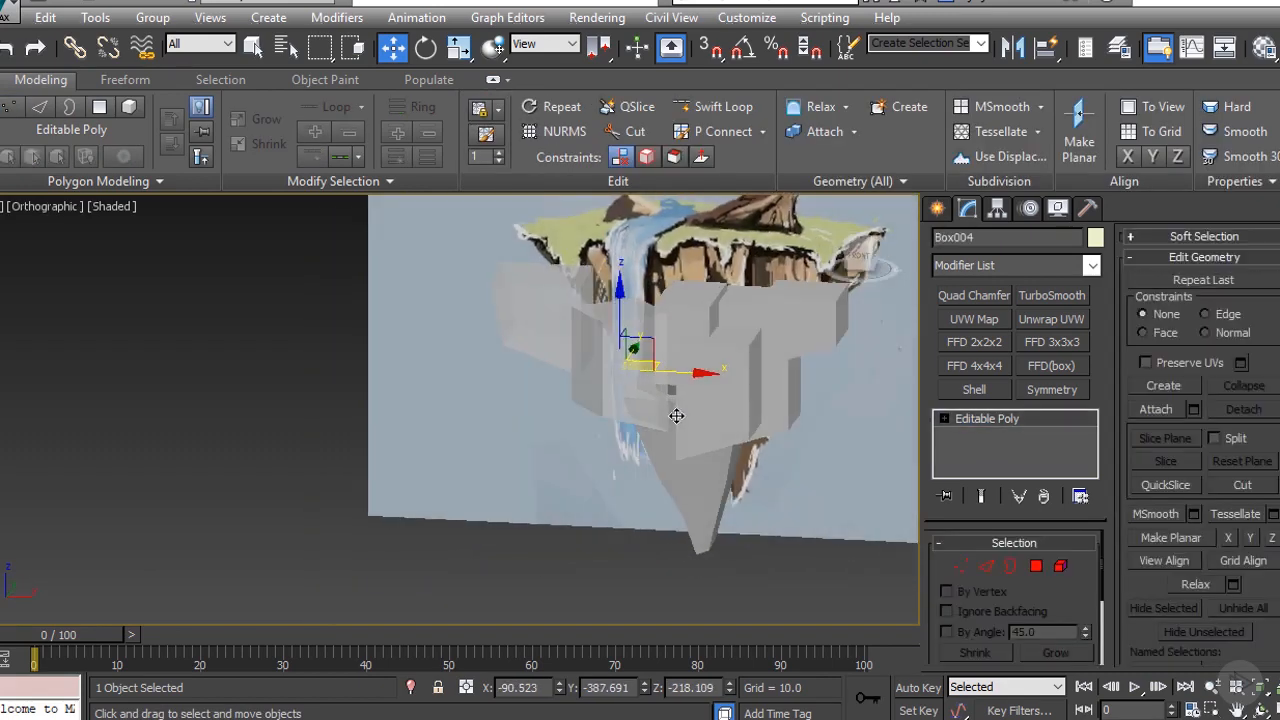
click(568, 337)
Step: Move the outermost waterfall-side clone inward to about X -182, Z -221
key(f)
key(z)
scroll(596, 458, down, 7)
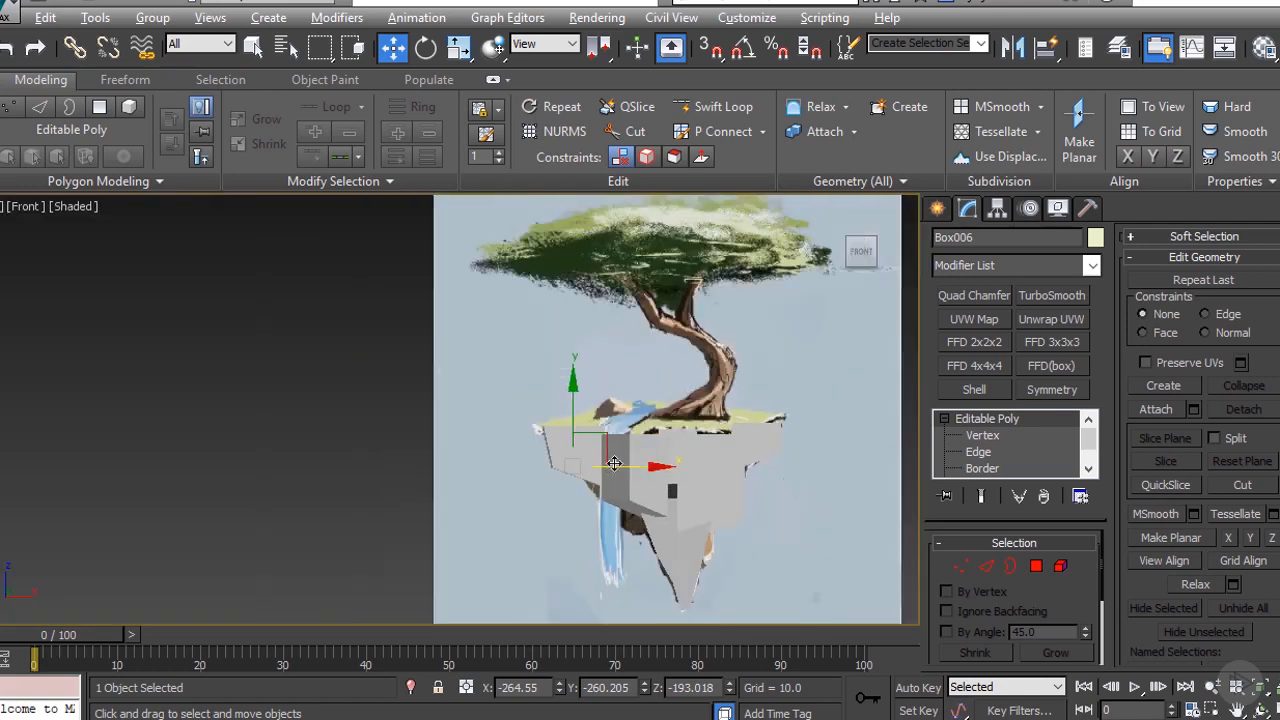
scroll(612, 457, up, 4)
drag(540, 462, 613, 484)
scroll(630, 484, down, 4)
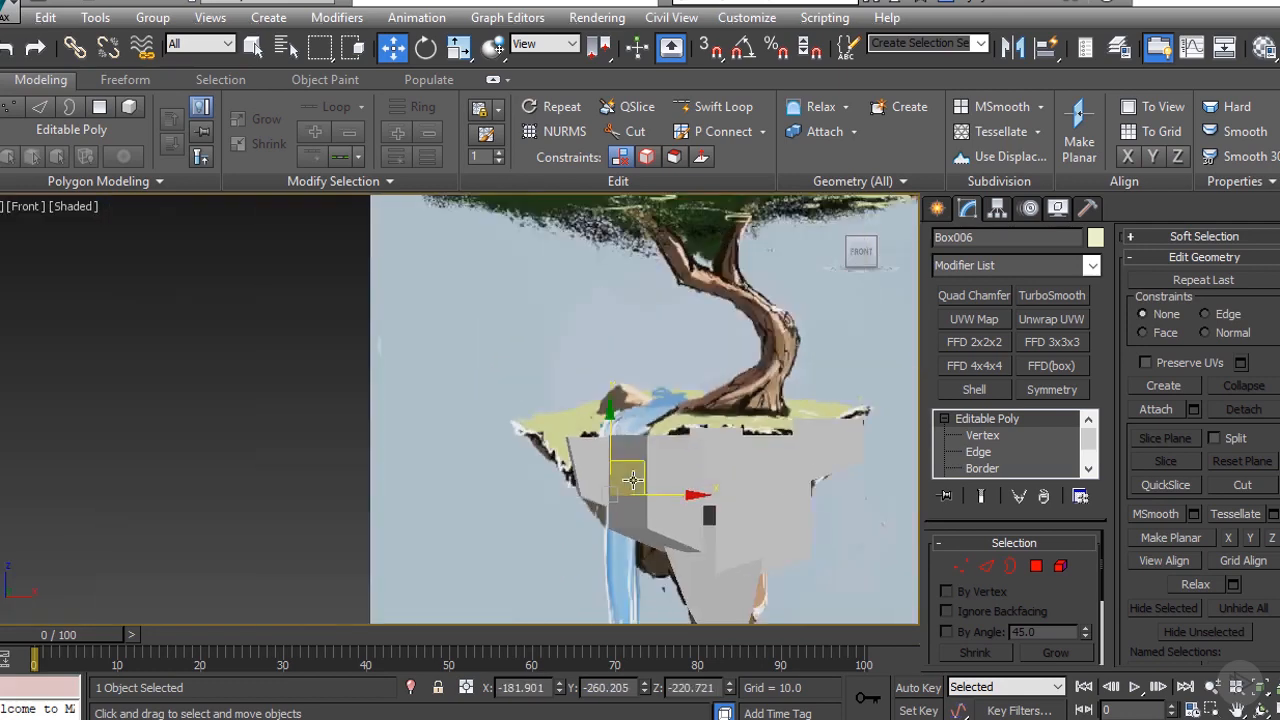
Step: Clone the front box opposite the waterfall as an independent copy and place it lower, over the spire
alt+middle_drag(632, 484, 706, 432)
click(678, 476)
key(f)
key(z)
scroll(649, 446, down, 3)
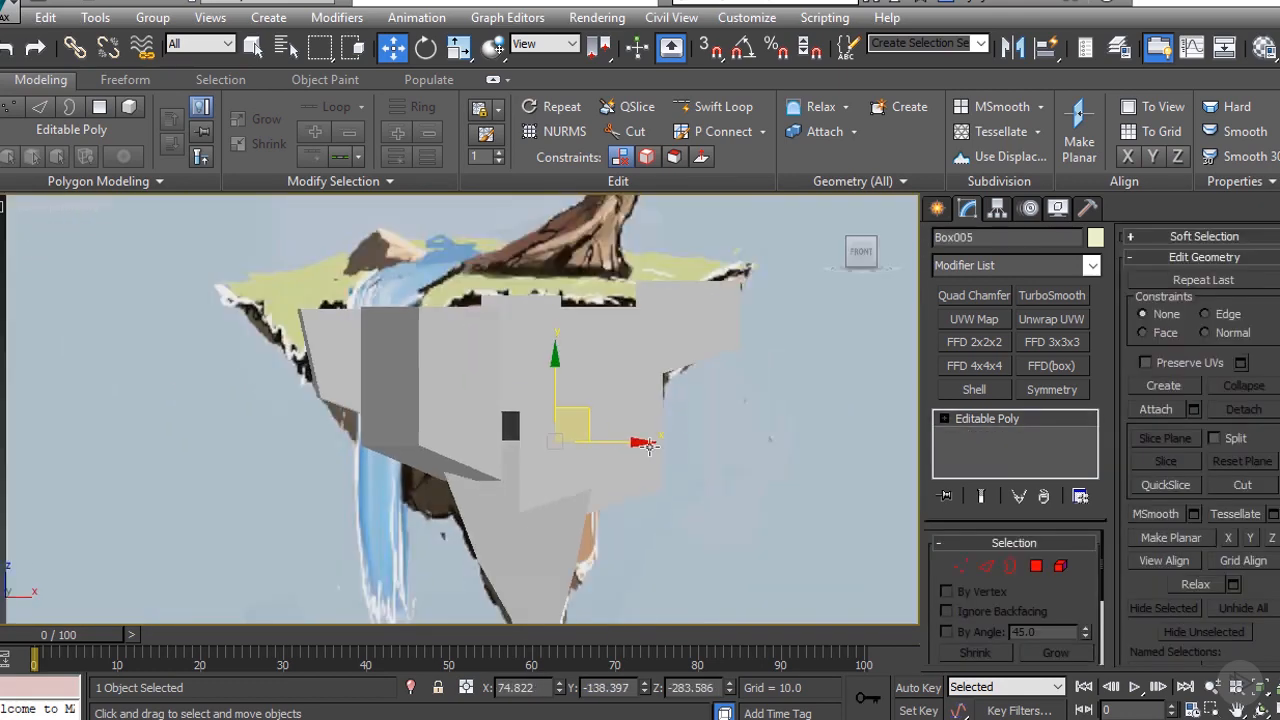
mouse_move(457, 360)
shift+mouse_down()
mouse_move(531, 471)
mouse_move(618, 478)
shift+mouse_up()
click(640, 451)
Step: Rotate the new lower clone about its vertical axis and move it to about X 5, Y -427
alt+middle_drag(500, 474, 520, 503)
key(e)
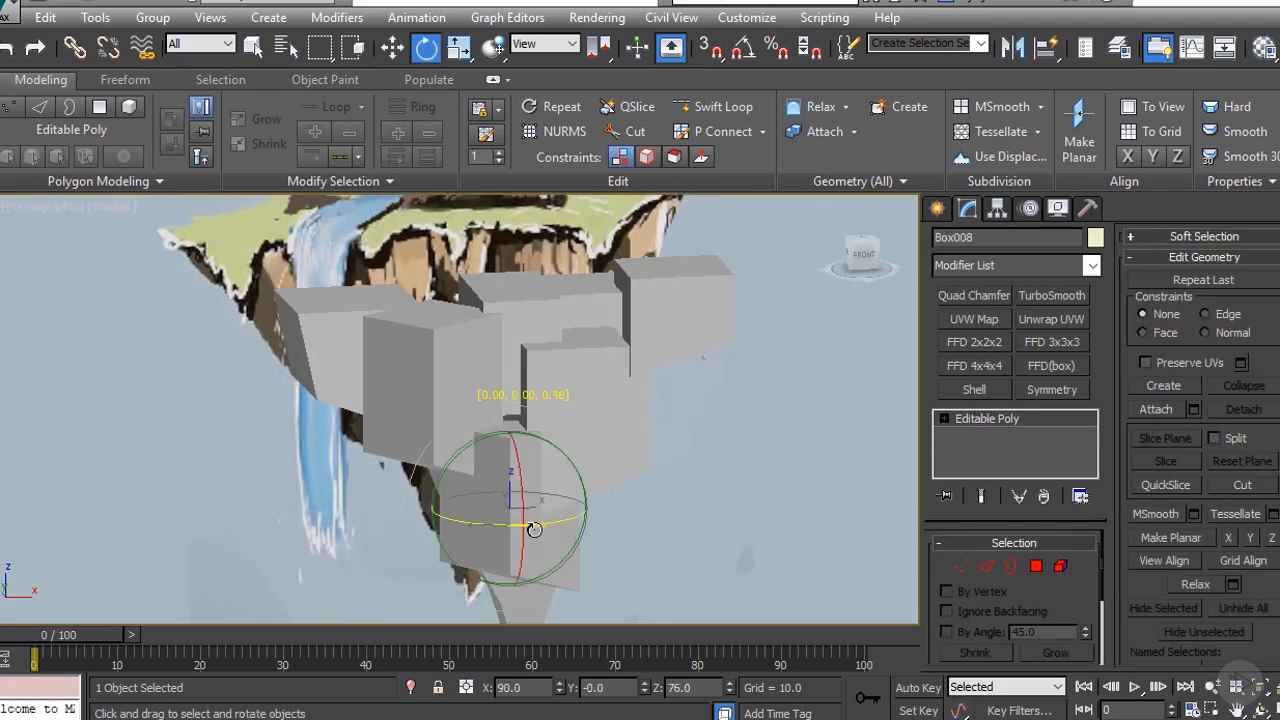
drag(534, 530, 600, 538)
key(t)
middle_drag(600, 577, 560, 482)
scroll(548, 488, down, 5)
scroll(538, 480, up, 2)
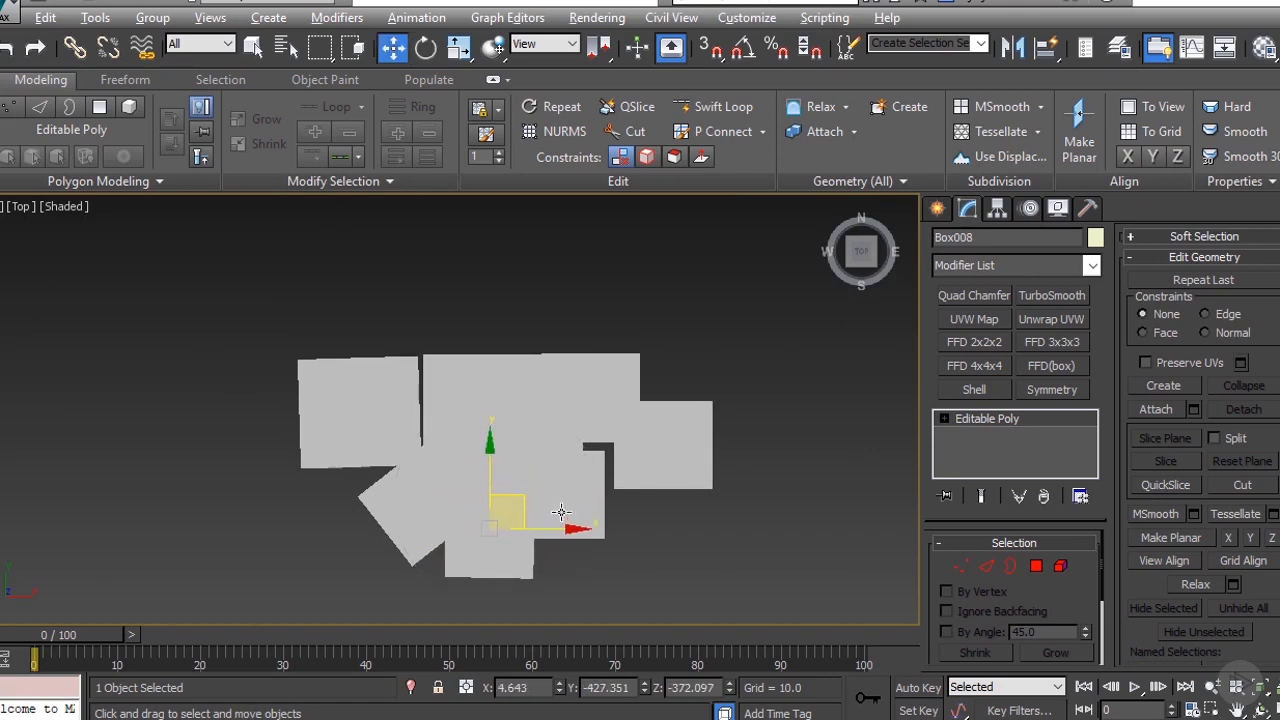
Step: Move the lower clone back along Y into the rock mass
key(f)
scroll(583, 490, down, 5)
scroll(583, 500, up, 5)
alt+middle_drag(543, 509, 554, 491)
scroll(554, 491, up, 2)
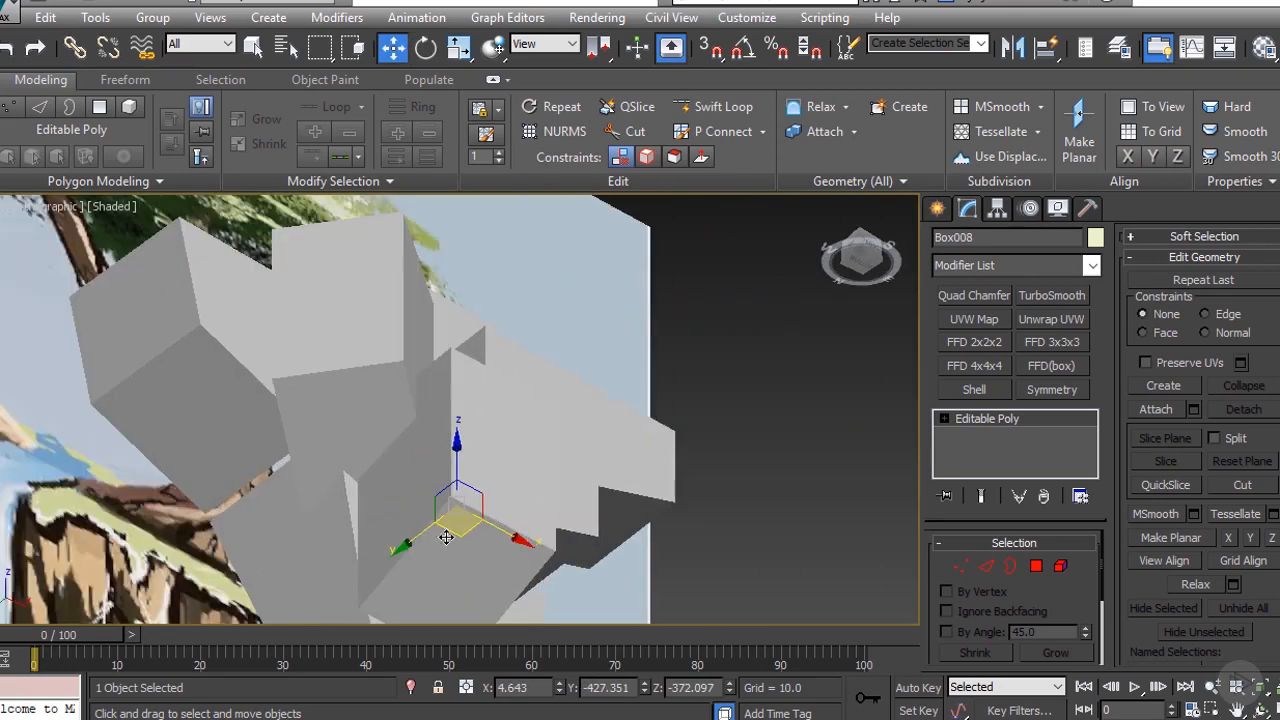
drag(412, 544, 361, 585)
scroll(462, 436, down, 4)
alt+middle_drag(464, 432, 449, 462)
Step: Clone the blue-tagged center box as an independent copy in front of it, at about X 7, Y -373
click(451, 414)
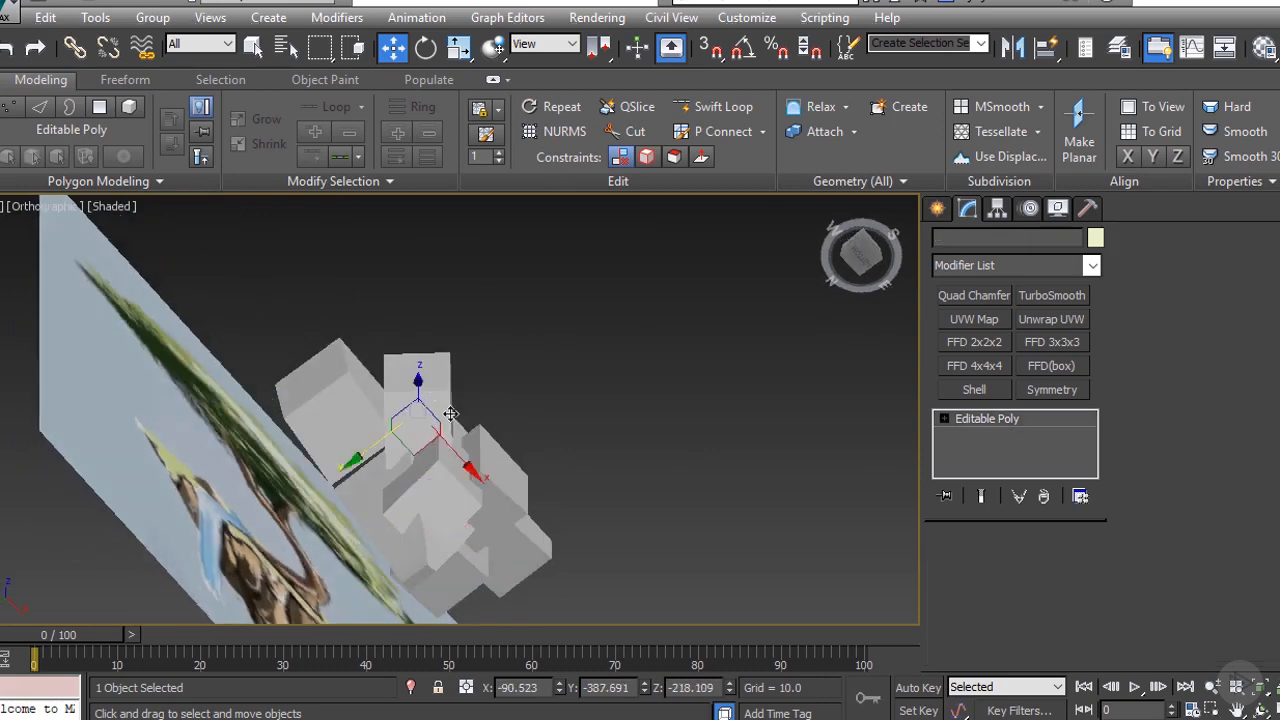
key(f)
scroll(449, 486, down, 4)
scroll(585, 508, up, 7)
key(e)
alt+middle_drag(514, 417, 530, 450)
click(548, 330)
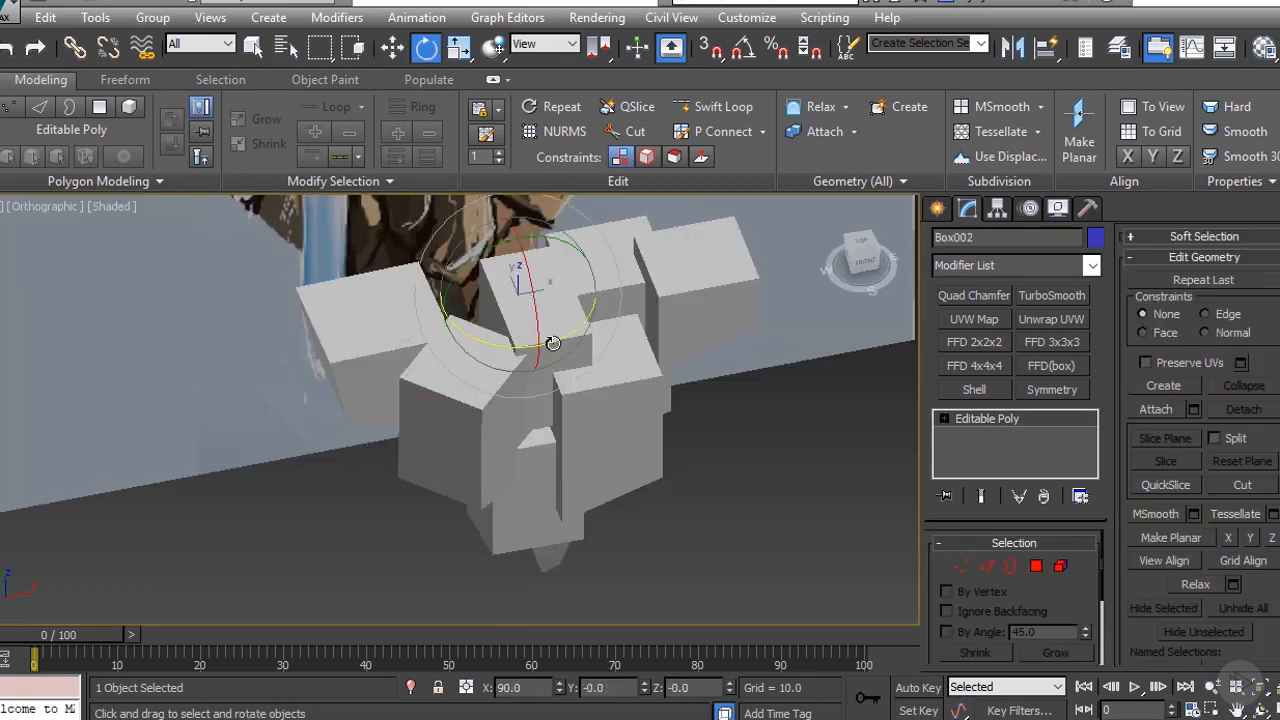
shift+drag(537, 278, 534, 354)
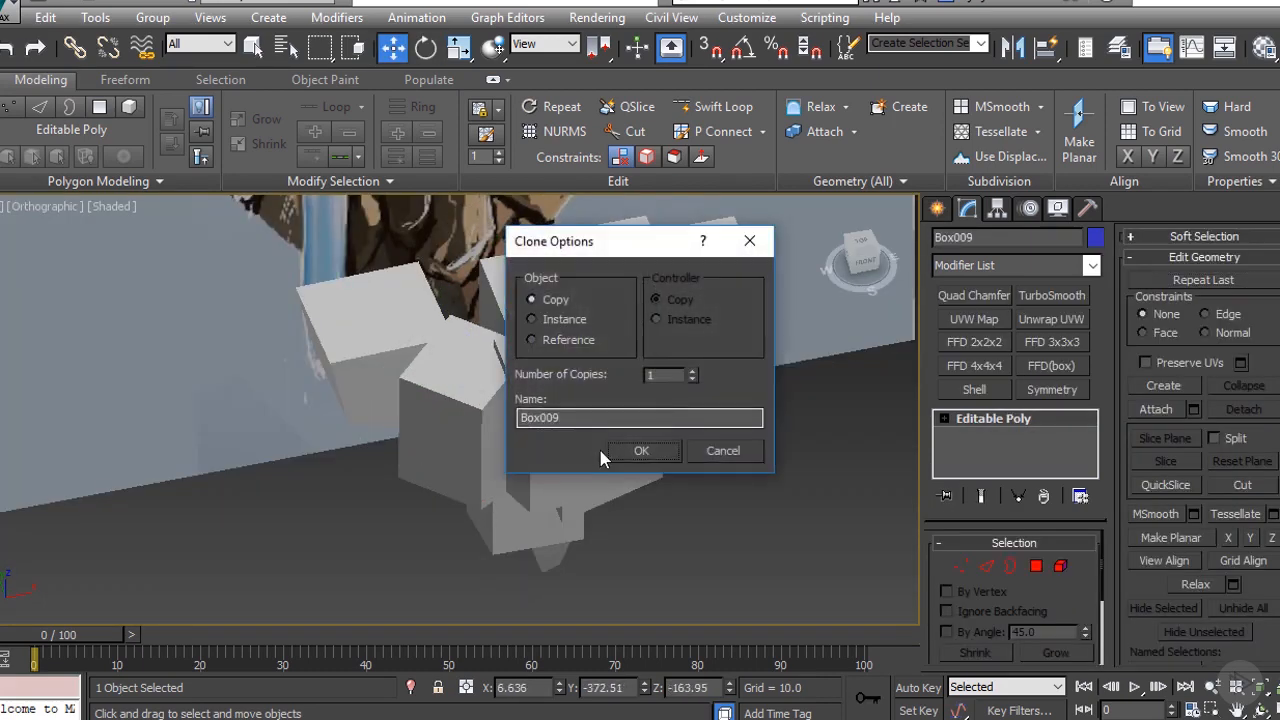
key(Return)
Step: Lower the center box's new clone to about Z -188
key(f)
scroll(527, 362, down, 2)
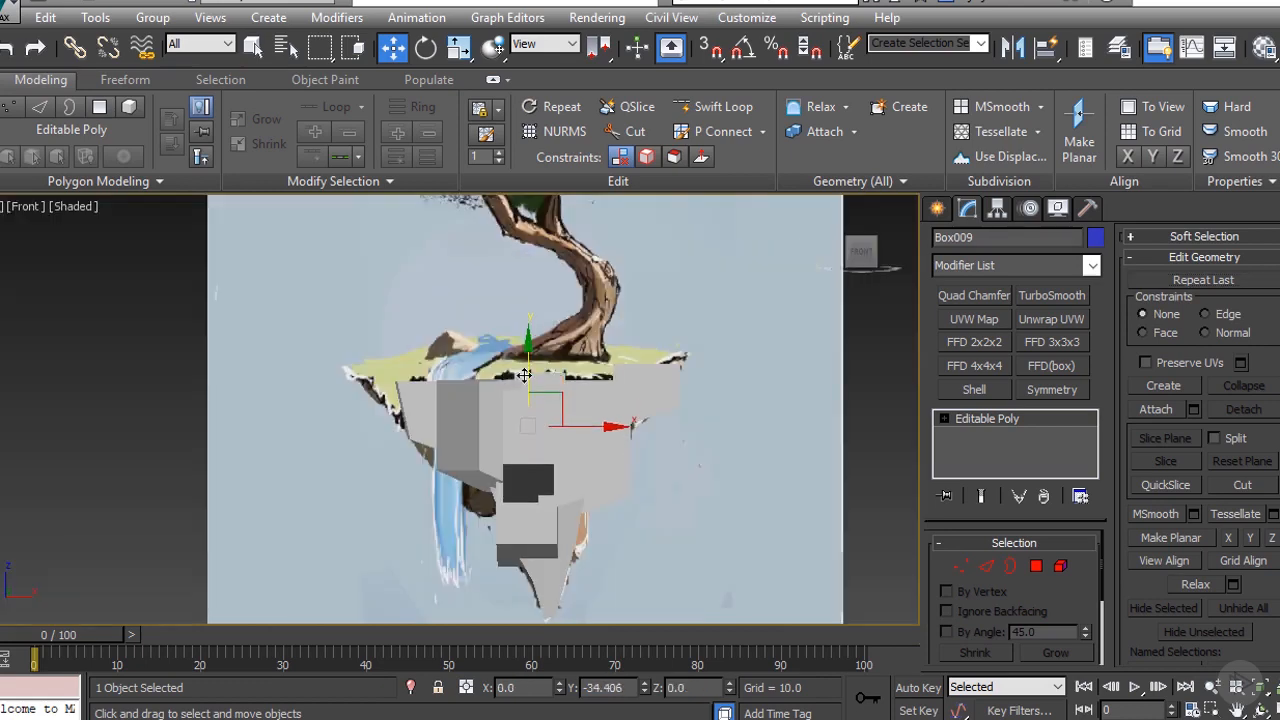
alt+middle_drag(598, 430, 737, 420)
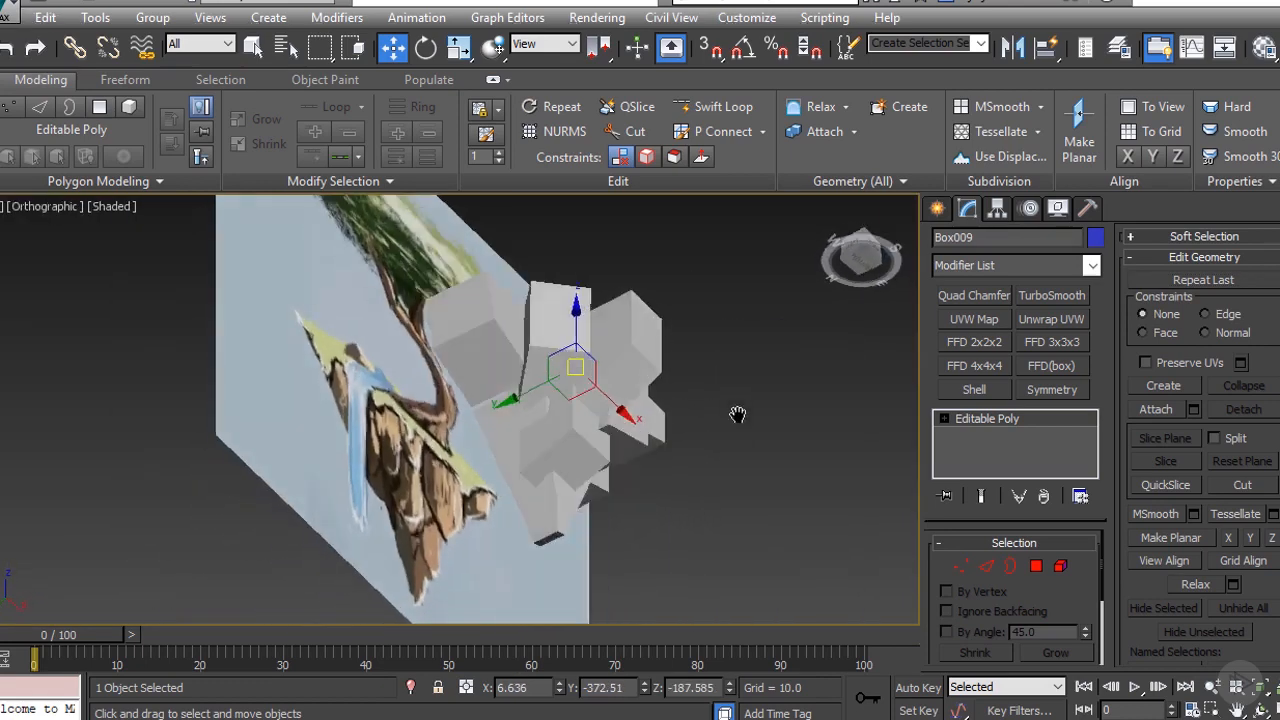
Step: Clone the lower box over the spire as an independent copy and place it on the waterfall side
scroll(500, 477, up, 5)
click(470, 477)
alt+middle_drag(469, 477, 495, 477)
shift+drag(495, 472, 411, 404)
click(641, 449)
Step: Rotate the new lower waterfall-side clone to vary its angle from the neighbouring rocks
key(e)
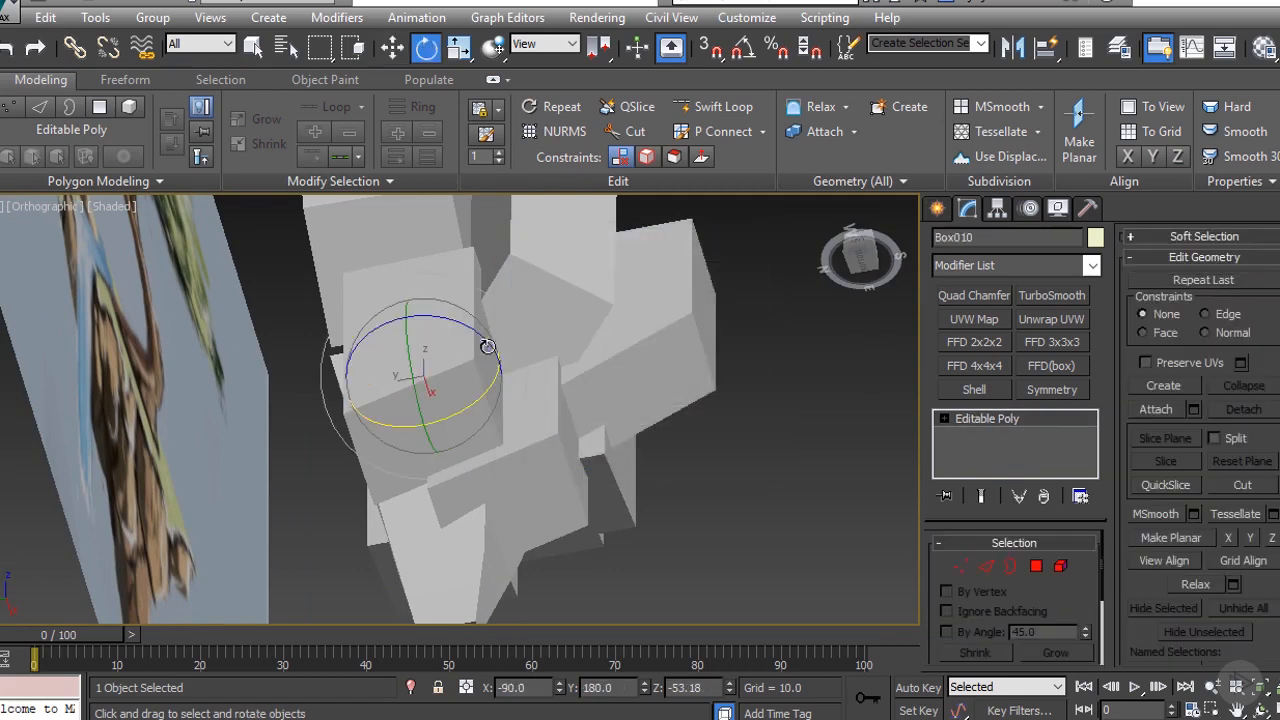
drag(475, 335, 290, 318)
drag(199, 321, 7, 343)
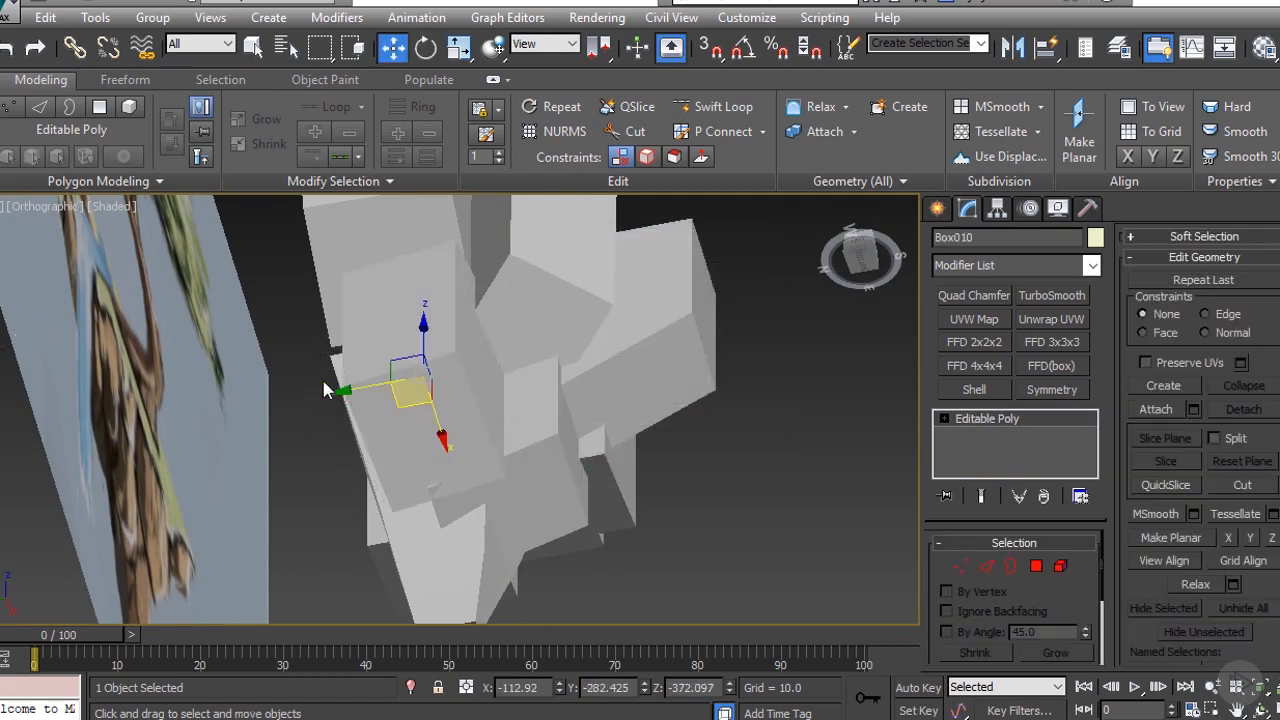
Step: Move the lower waterfall-side clone to about X -88, Y -271 and adjust its height against the neighbouring rocks
drag(417, 405, 410, 430)
alt+middle_drag(406, 442, 378, 490)
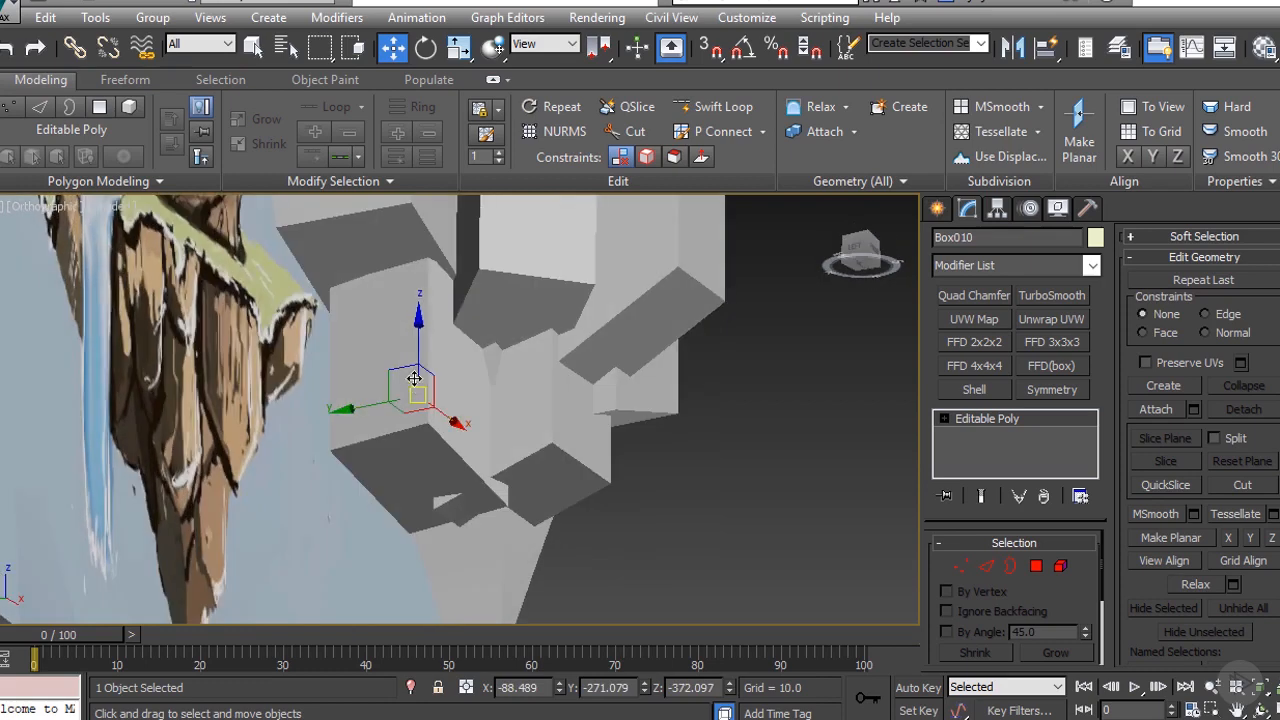
drag(413, 366, 409, 329)
alt+middle_drag(409, 329, 503, 477)
scroll(521, 485, down, 2)
Step: Shift the rock block at the island's far right inward to about X 218 and align it with the concept image
key(t)
scroll(477, 457, down, 4)
click(586, 431)
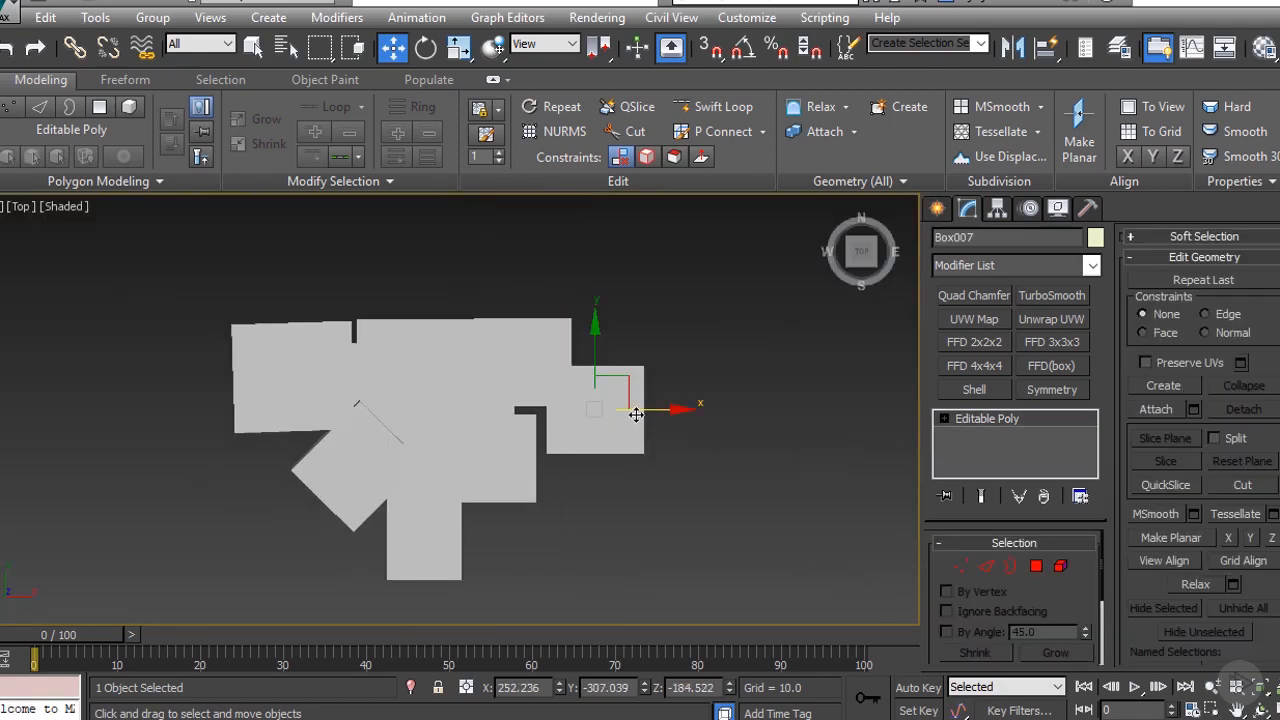
drag(613, 413, 597, 413)
alt+middle_drag(597, 413, 629, 311)
key(f)
scroll(600, 428, down, 4)
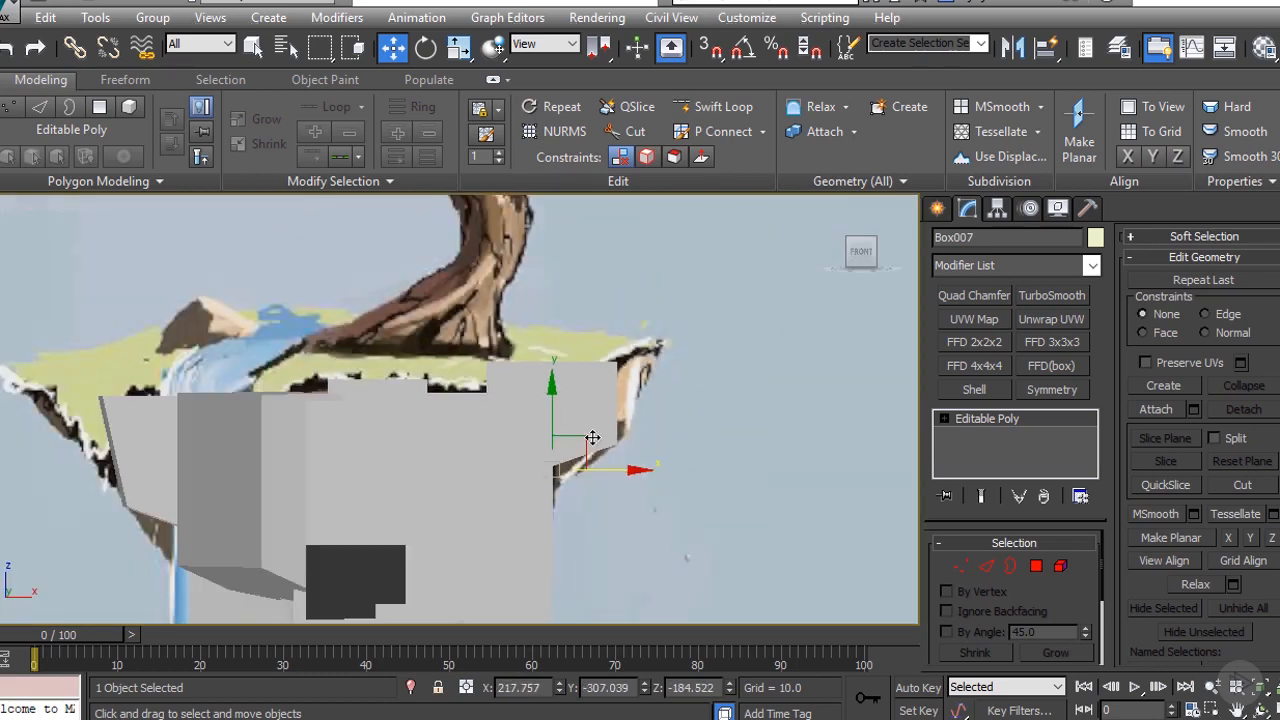
drag(605, 432, 612, 436)
Step: Move the box beneath the right-hand block to about X 163, Z -205 to follow the painted outline
middle_drag(617, 384, 626, 336)
scroll(626, 336, down, 4)
click(599, 400)
scroll(600, 400, up, 4)
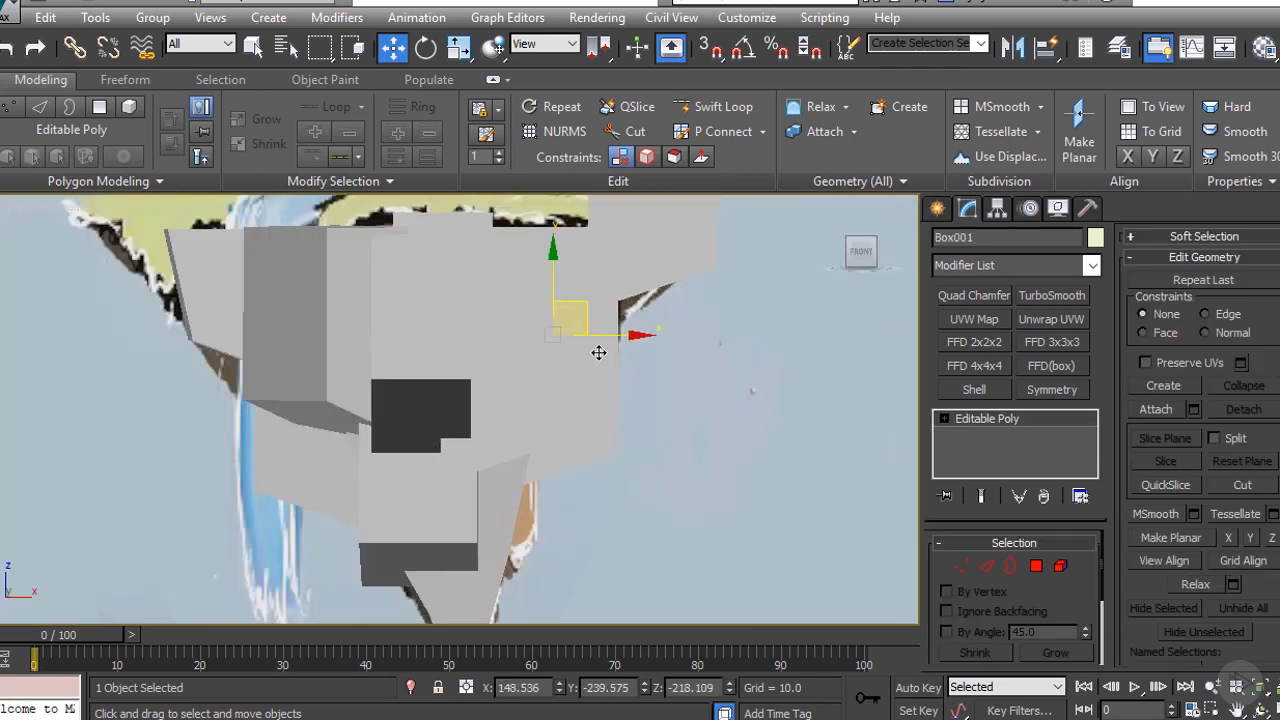
Step: Display edged faces on the shaded rock boxes
click(104, 203)
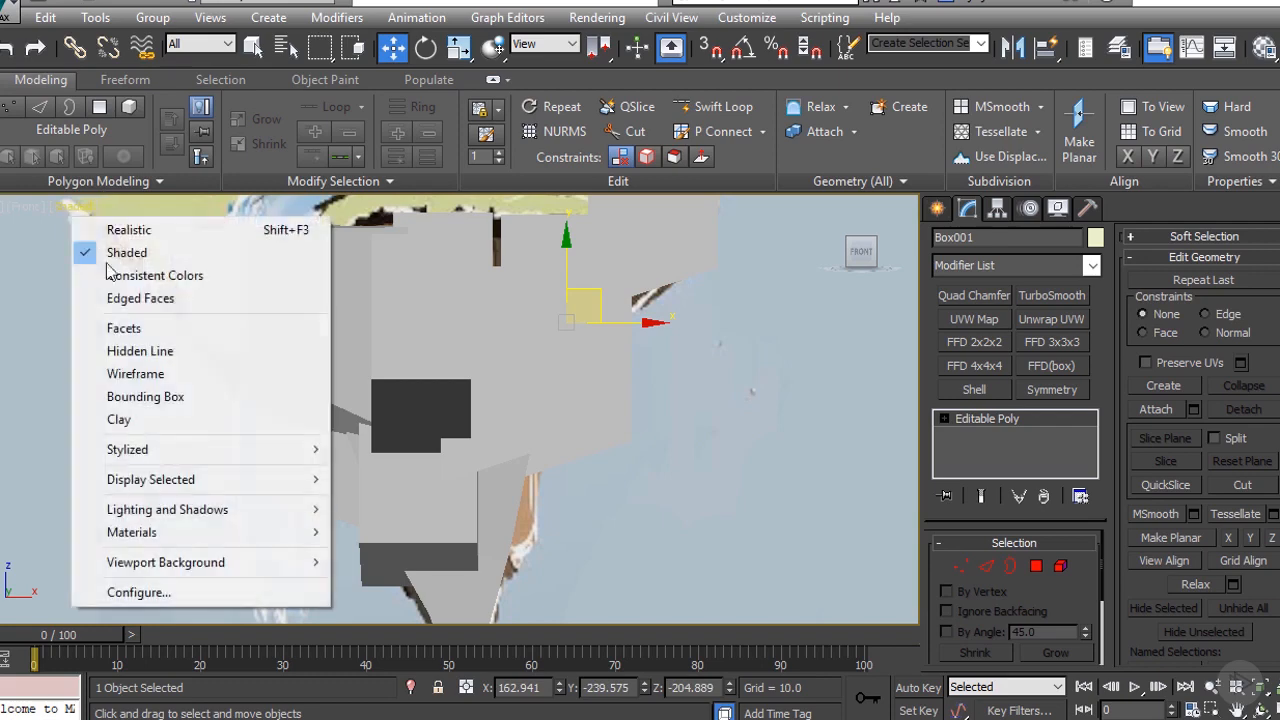
click(129, 300)
scroll(480, 400, down, 3)
alt+middle_drag(480, 400, 514, 410)
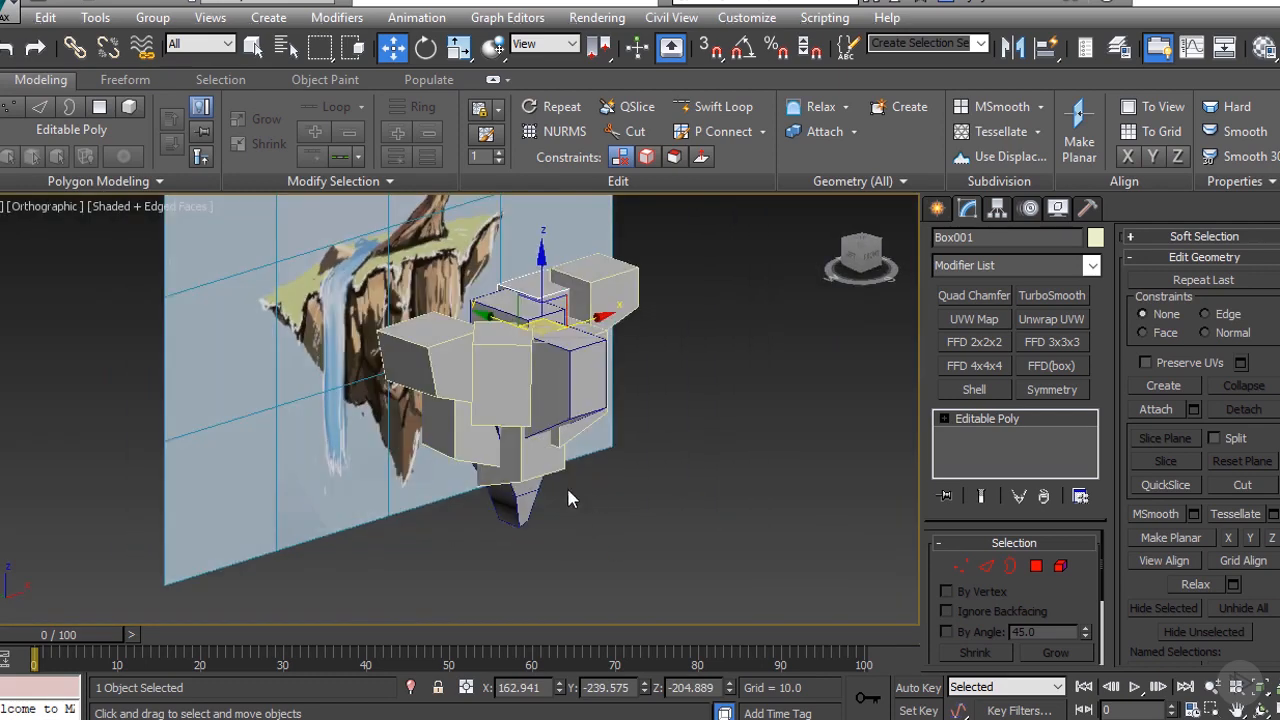
Step: Lower the inner bottom vertices of the angled waterfall-side box by about 60 units in the front view
click(567, 487)
click(551, 420)
key(f)
scroll(489, 397, down, 4)
key(z)
scroll(515, 404, down, 6)
scroll(515, 404, up, 8)
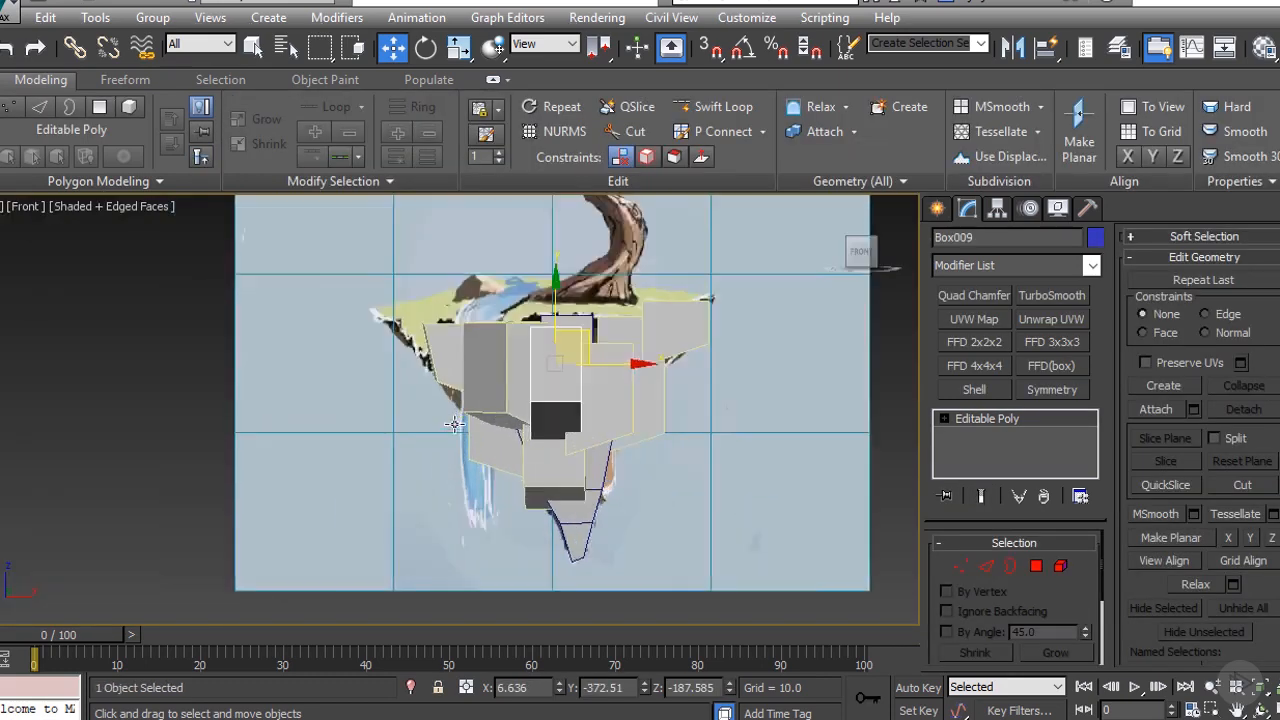
click(960, 567)
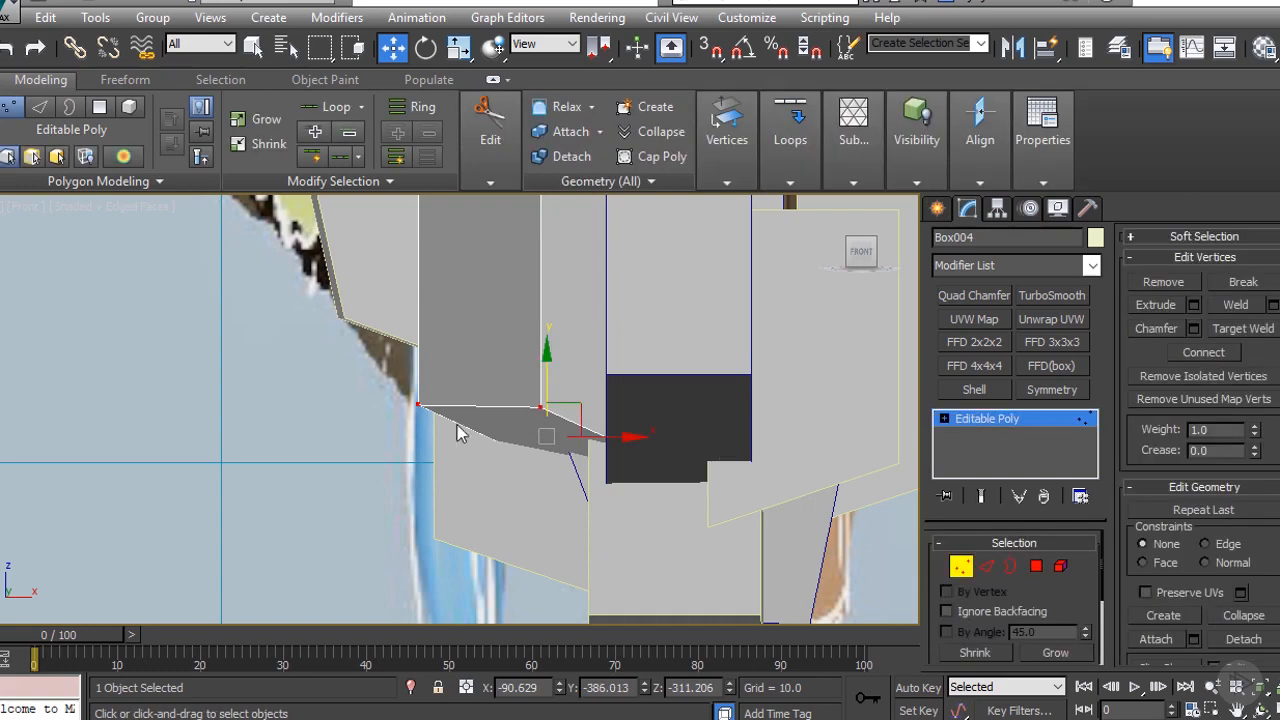
drag(608, 428, 608, 514)
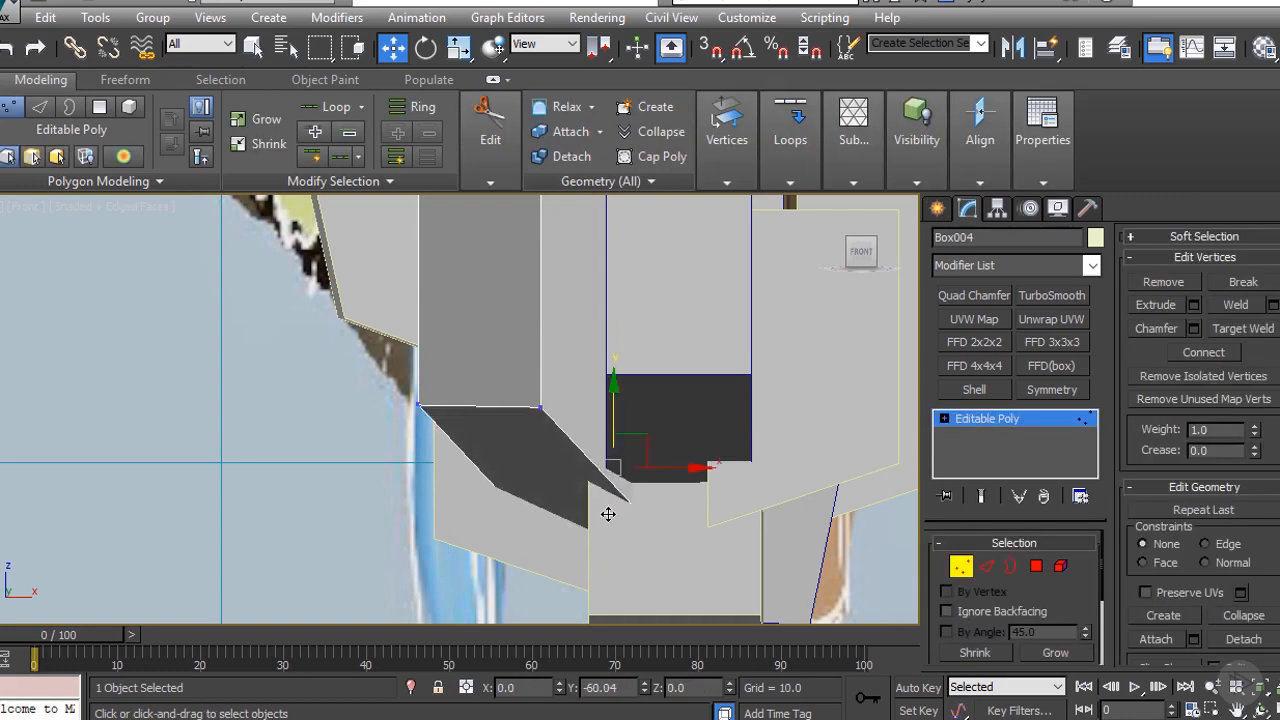
click(1017, 418)
scroll(749, 394, down, 9)
alt+middle_drag(745, 394, 664, 378)
click(639, 369)
scroll(638, 367, up, 5)
click(630, 331)
scroll(694, 380, down, 3)
click(664, 375)
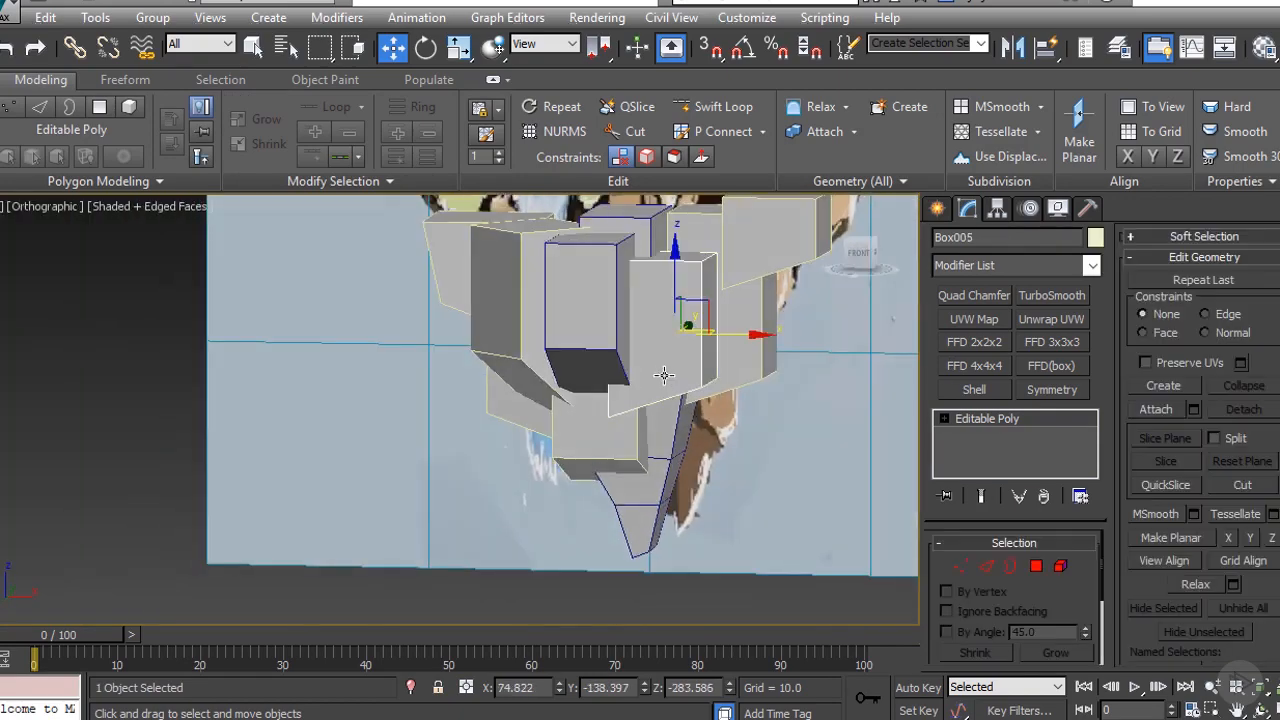
Step: Clone all ten rock boxes, rotated about half a turn around the vertical axis in the top view
key(t)
scroll(640, 383, down, 9)
middle_drag(547, 412, 570, 460)
drag(461, 354, 731, 512)
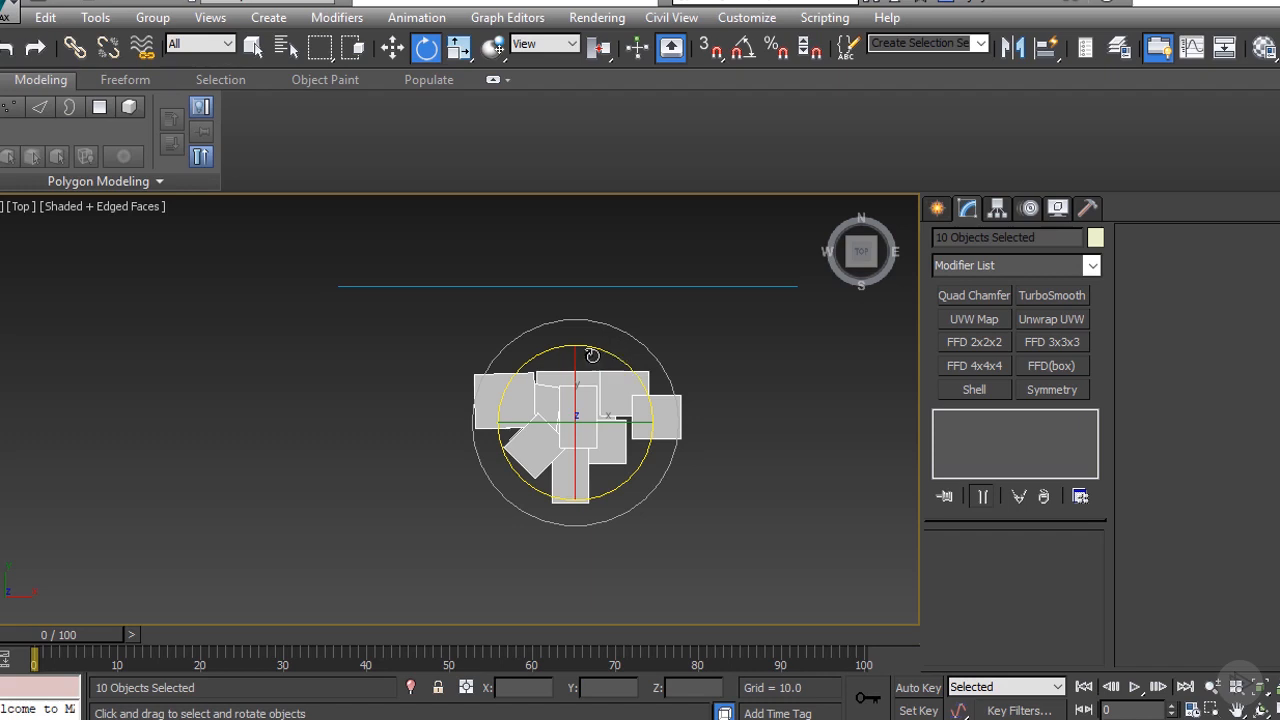
mouse_move(592, 355)
mouse_down()
mouse_move(737, 423)
mouse_move(646, 586)
mouse_move(840, 531)
mouse_move(927, 547)
mouse_move(872, 555)
mouse_up()
click(648, 452)
Step: Move the rotated copies behind the originals by about X 18, Y 173 and fine-tune their position
key(w)
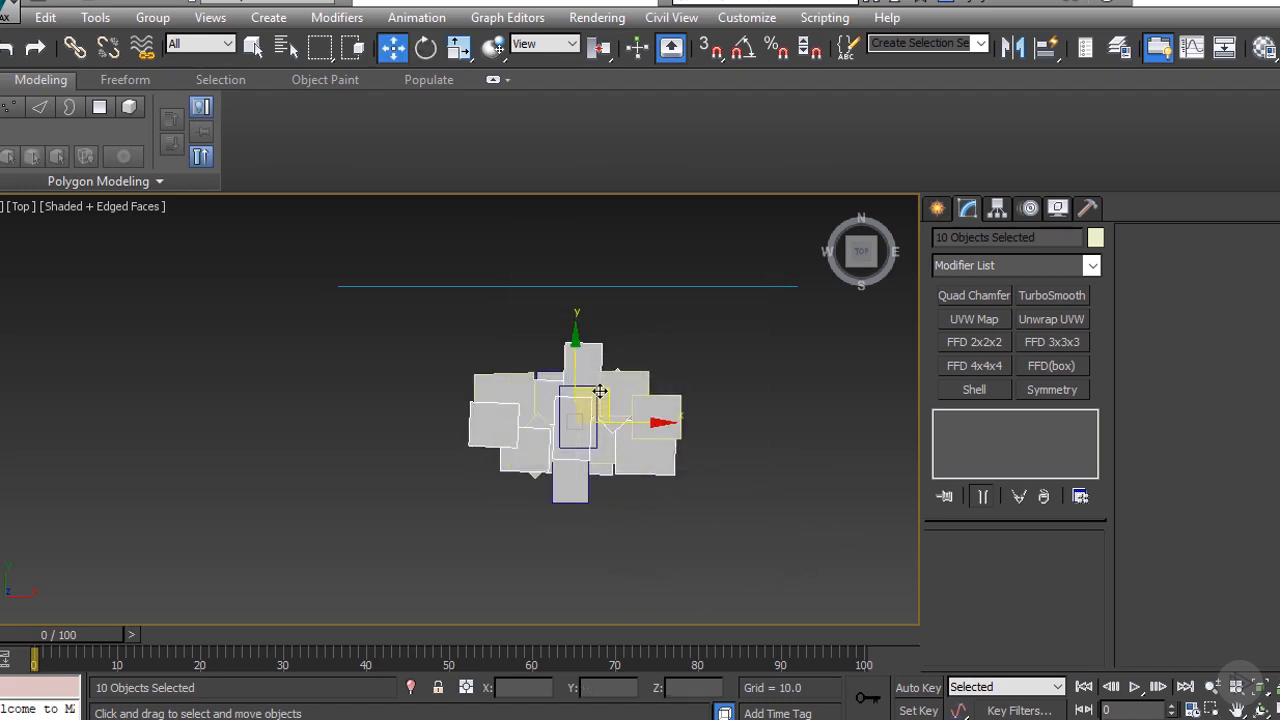
drag(599, 391, 607, 336)
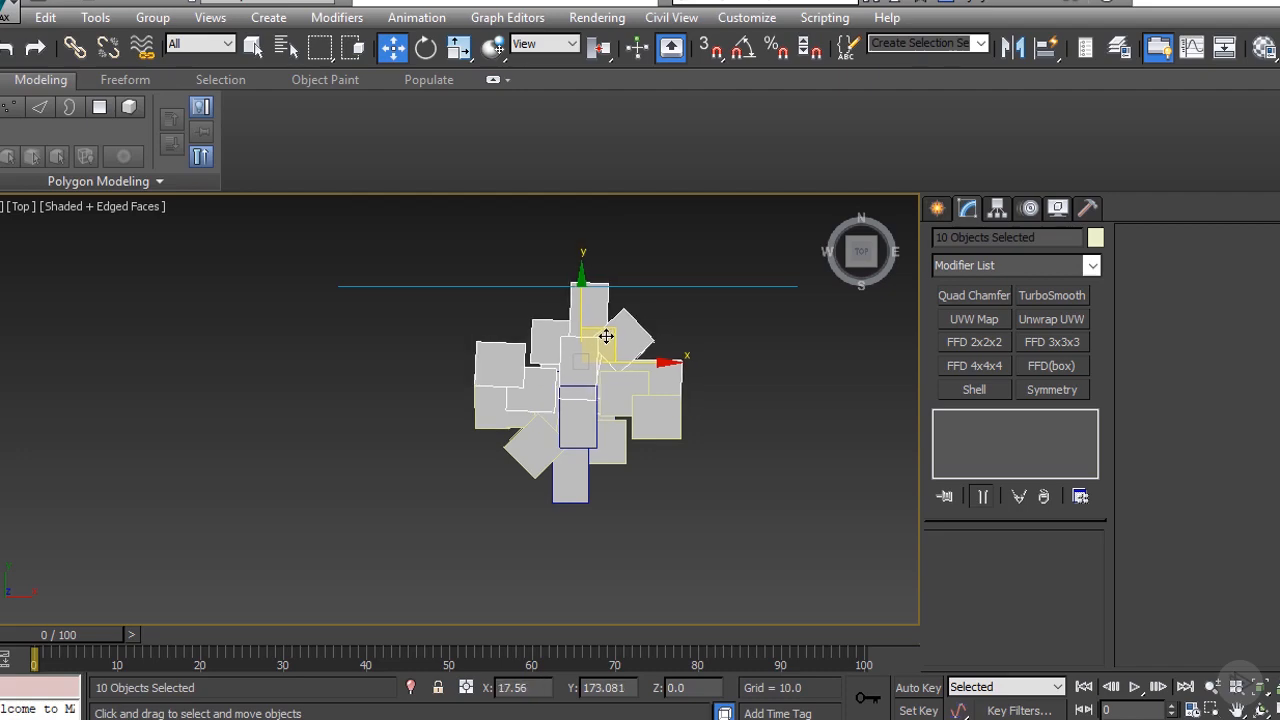
alt+middle_drag(650, 376, 555, 369)
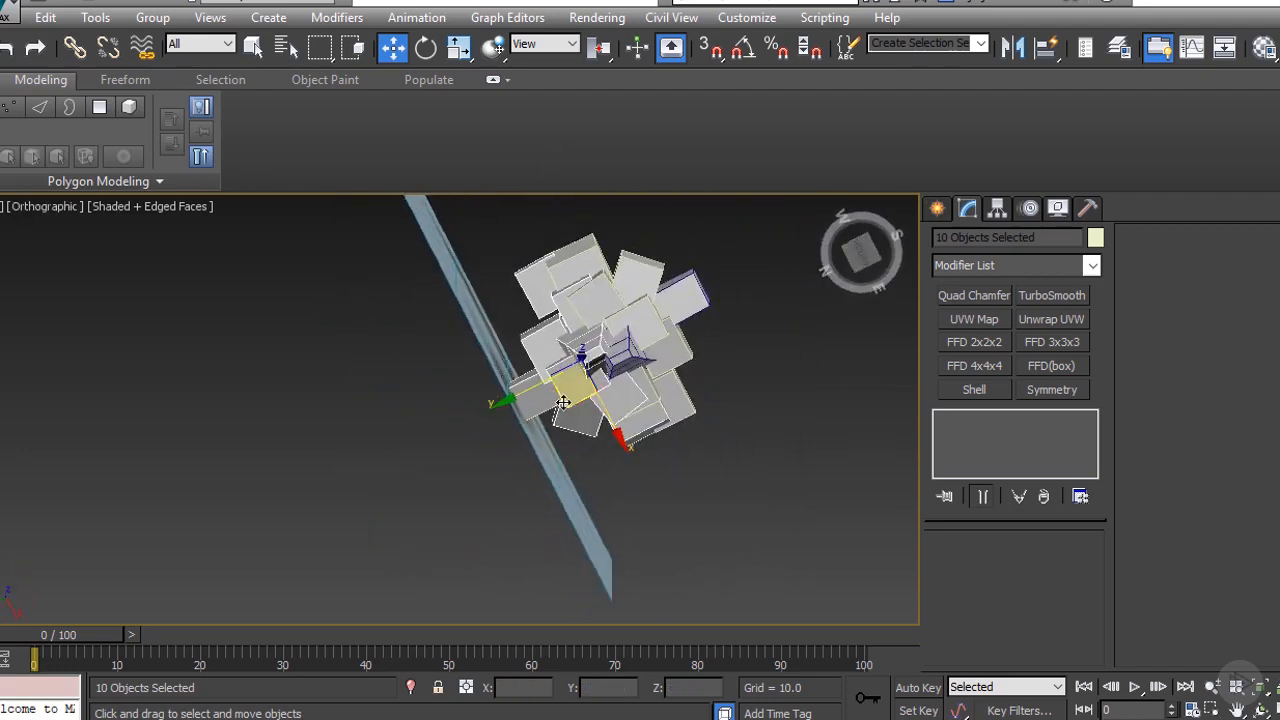
drag(563, 402, 570, 399)
Step: Delete the duplicated spire from the copied rocks
click(609, 347)
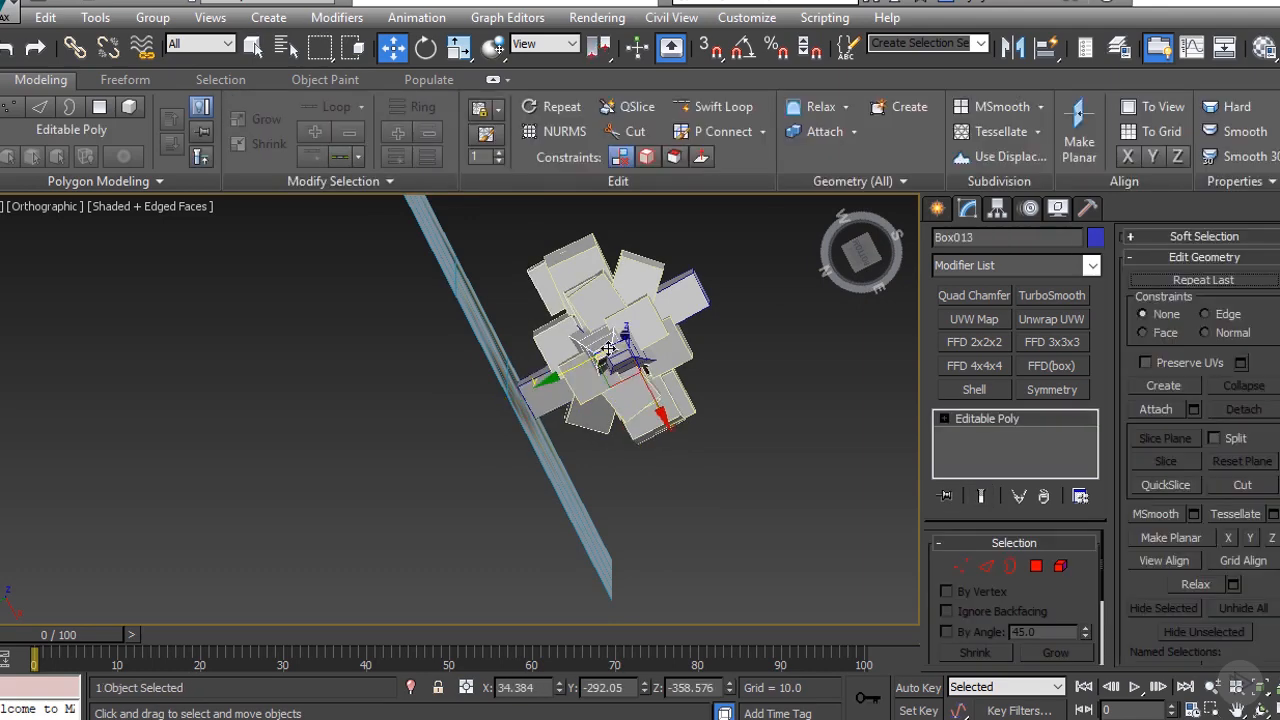
key(Delete)
click(609, 348)
alt+middle_drag(609, 350, 492, 339)
Step: Hide the concept image plane so only the rock boxes remain in view
click(383, 311)
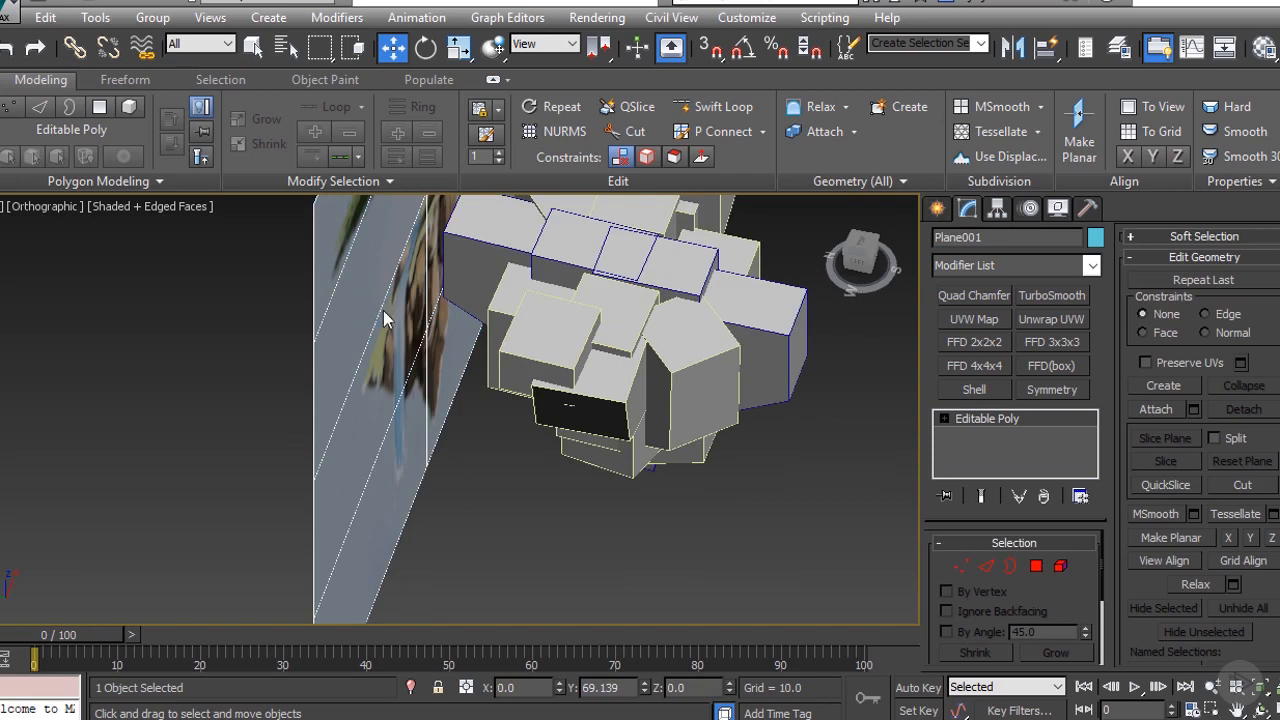
key(f)
alt+middle_drag(496, 458, 480, 364)
right_click(477, 363)
click(528, 306)
key(z)
alt+middle_drag(430, 420, 289, 435)
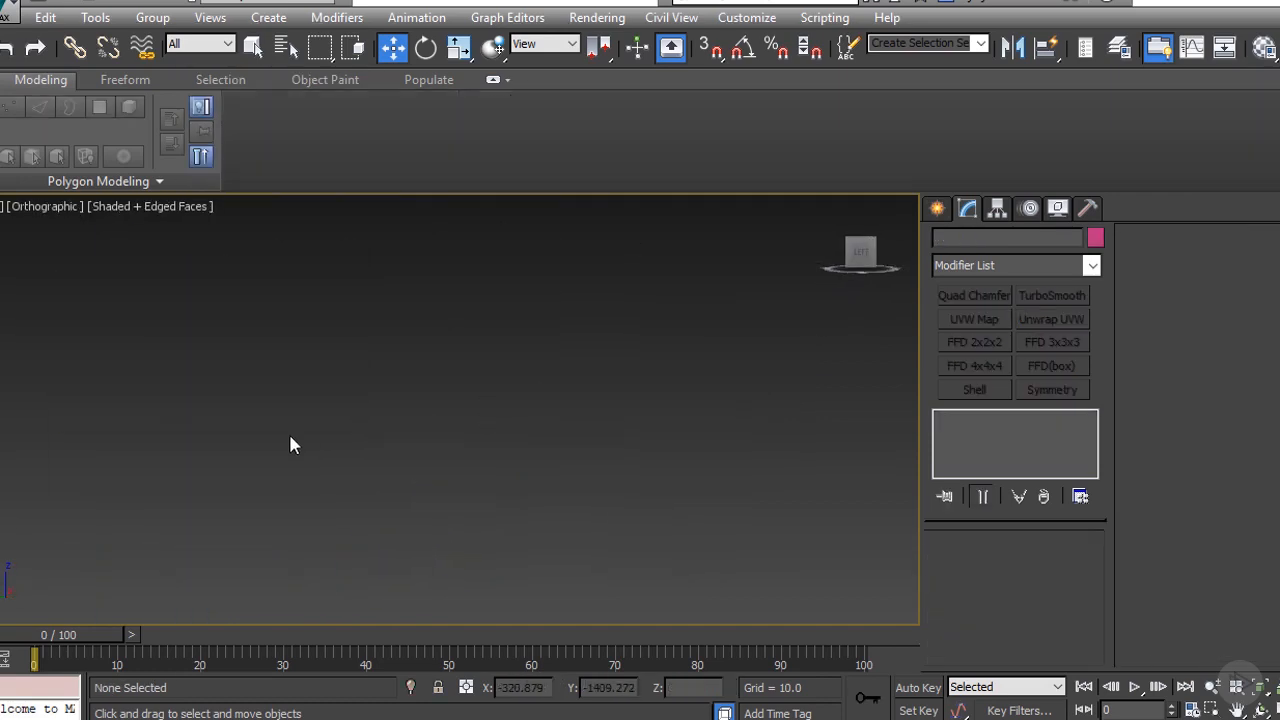
key(z)
Step: Move the rear copied box on the waterfall side to about X -94, Y -200 to close the gap
click(417, 403)
key(z)
alt+middle_drag(417, 403, 424, 380)
scroll(424, 380, down, 3)
scroll(424, 381, up, 3)
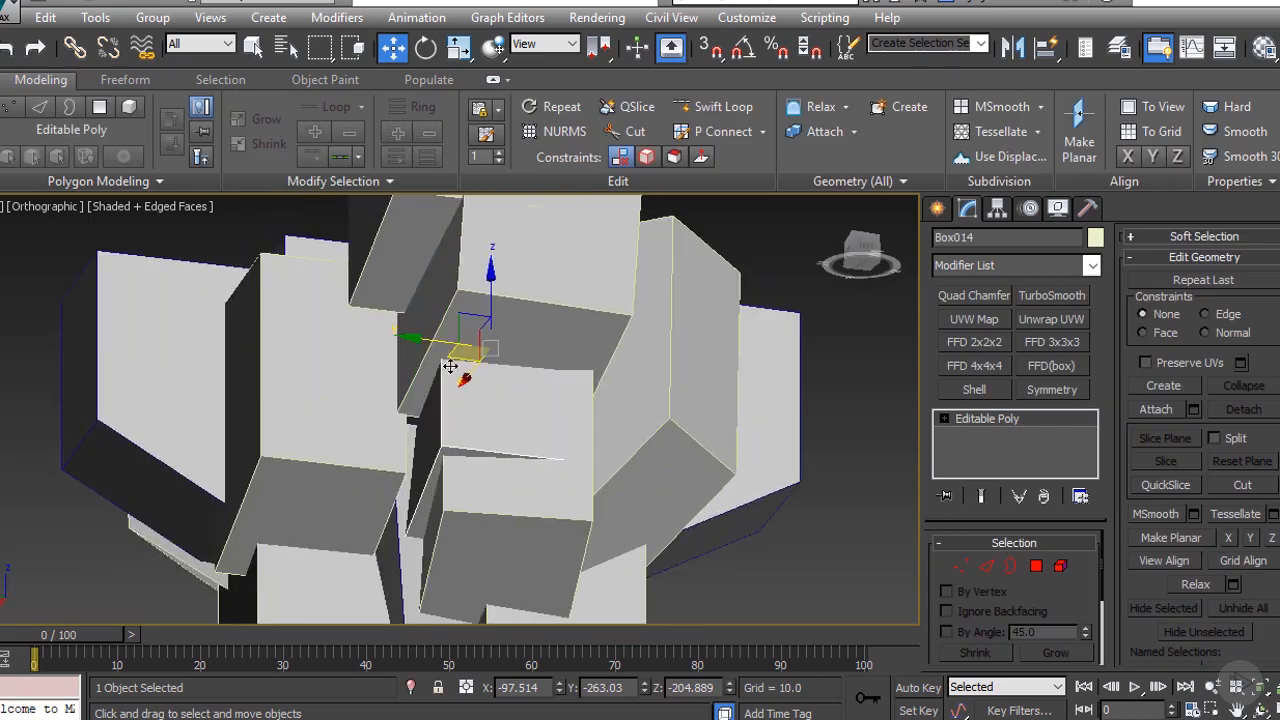
drag(449, 356, 378, 349)
scroll(378, 349, down, 3)
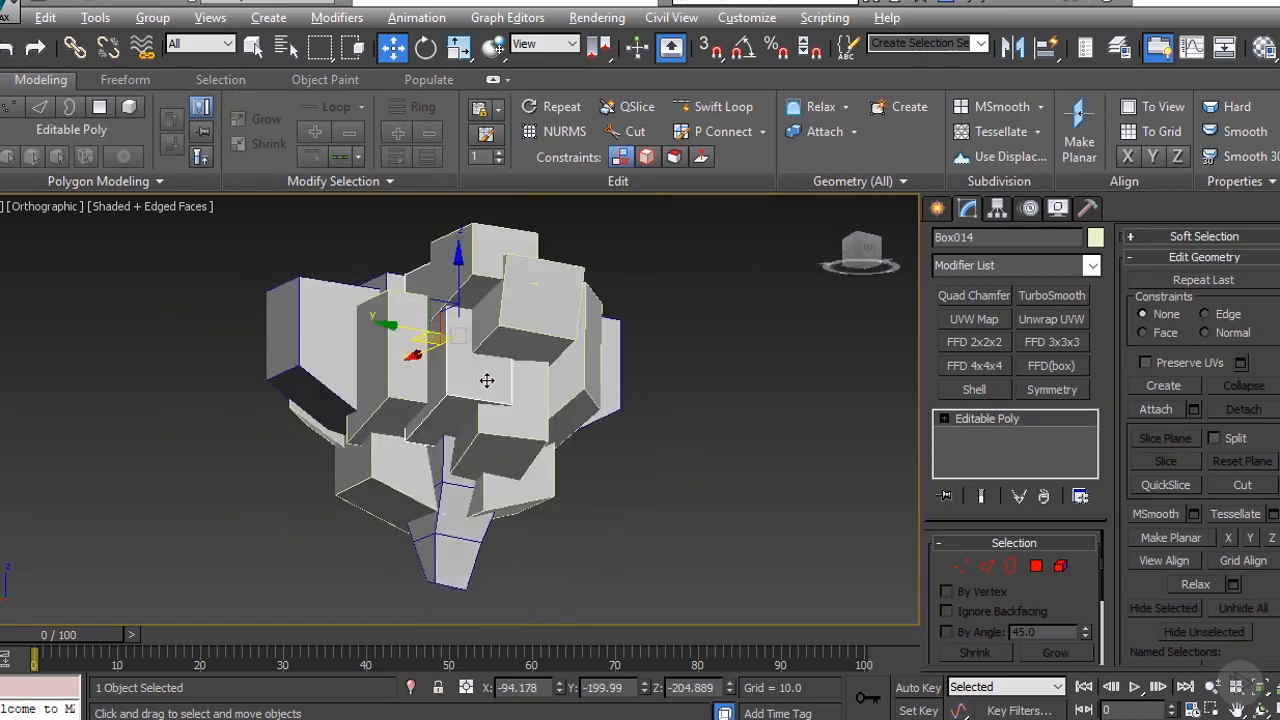
Step: Rotate the lower waterfall-side box about -17° and the neighbouring copied box about -31° around the vertical axis
alt+middle_drag(489, 380, 458, 437)
key(e)
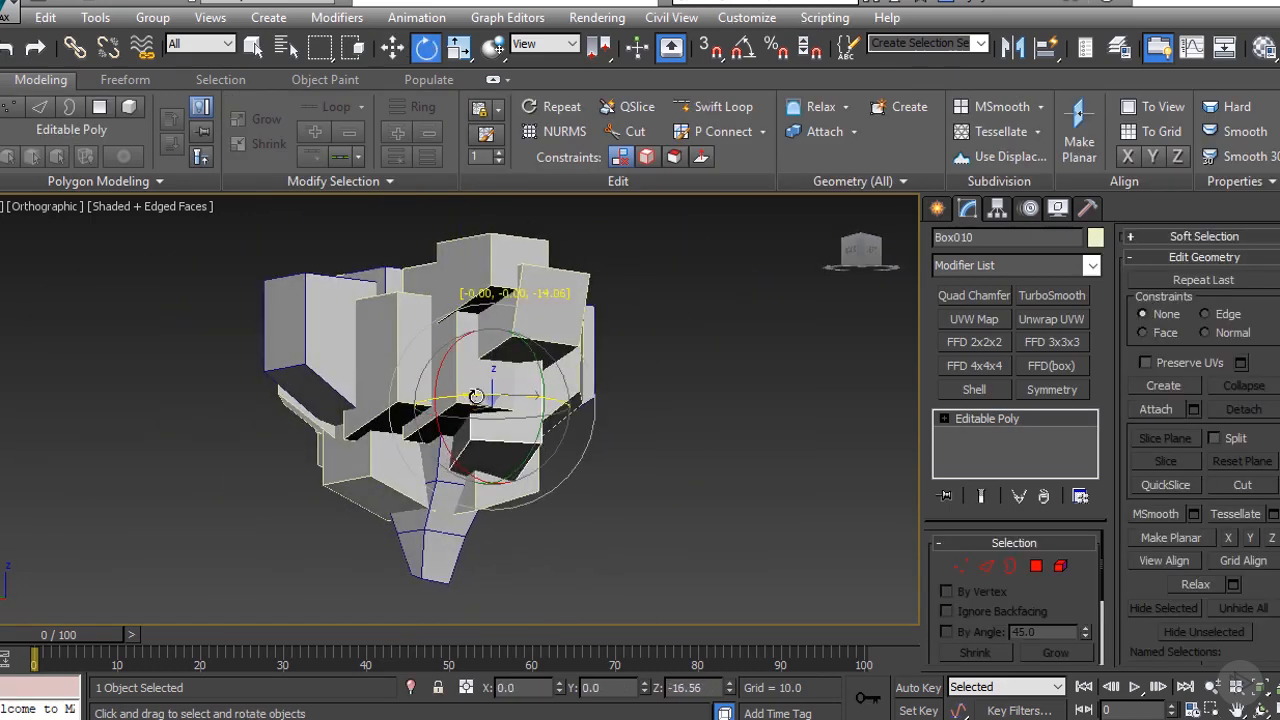
click(458, 395)
drag(440, 326, 414, 326)
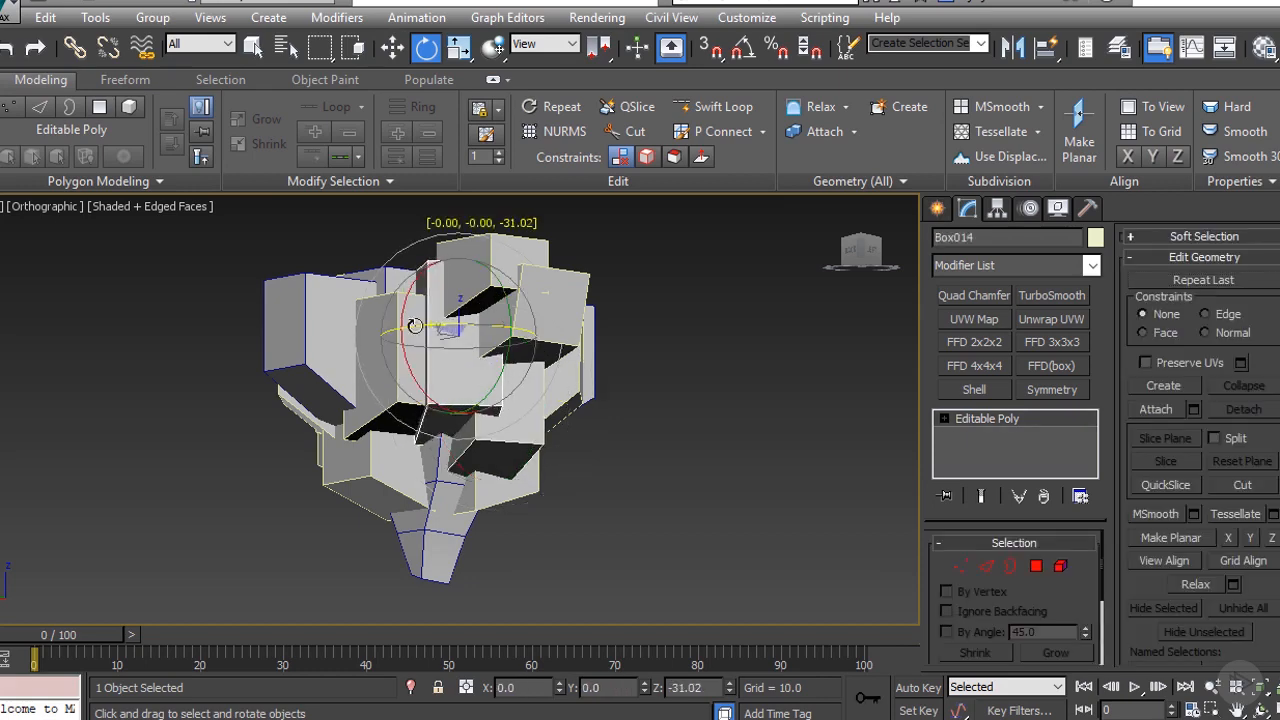
Step: Clone the upper waterfall-side box as an independent copy and place it behind the original in the top view
click(482, 280)
key(t)
key(z)
scroll(536, 422, down, 6)
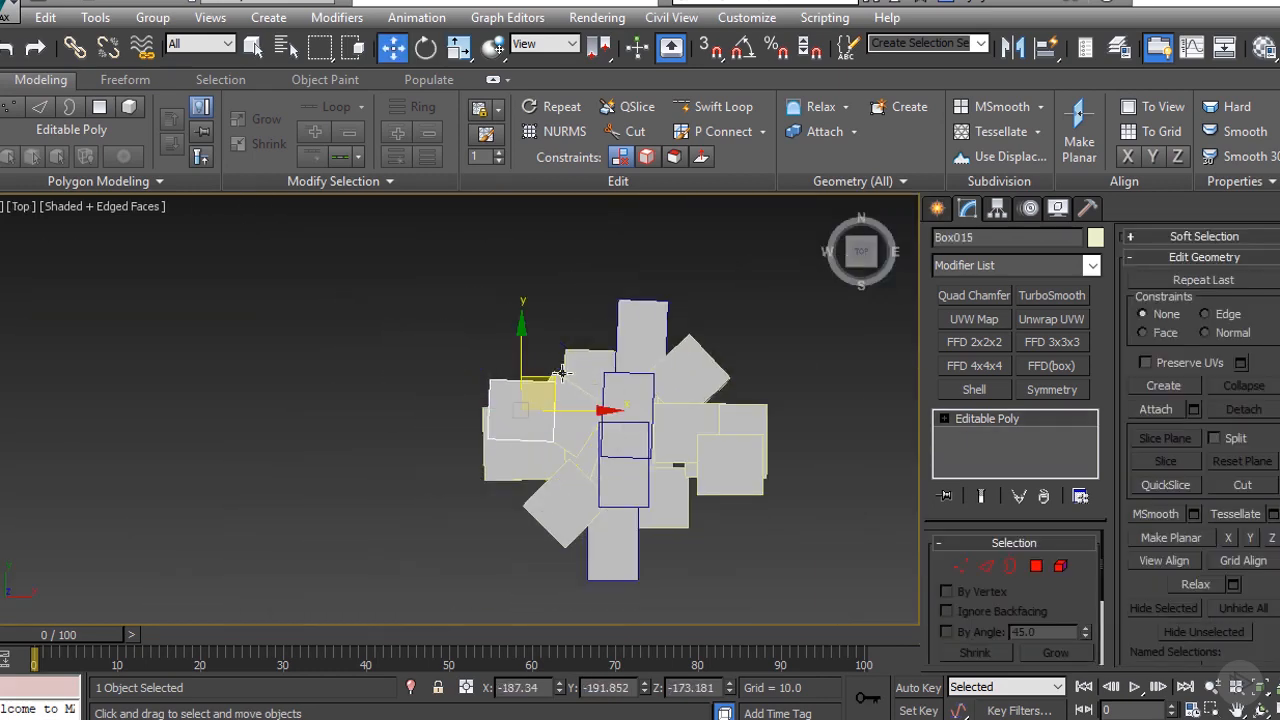
shift+drag(561, 372, 597, 318)
click(646, 449)
Step: Rotate the new rear clone diagonally and move it to about X -157, Y -33
key(e)
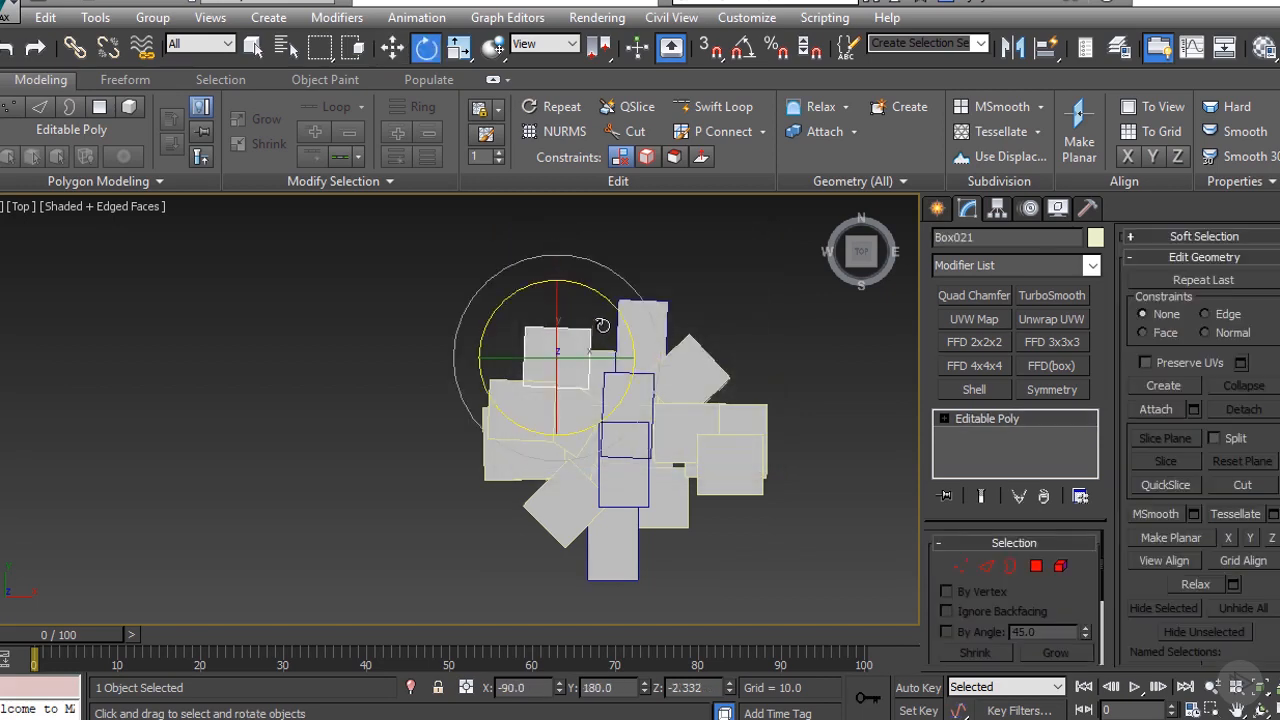
drag(663, 397, 663, 397)
key(w)
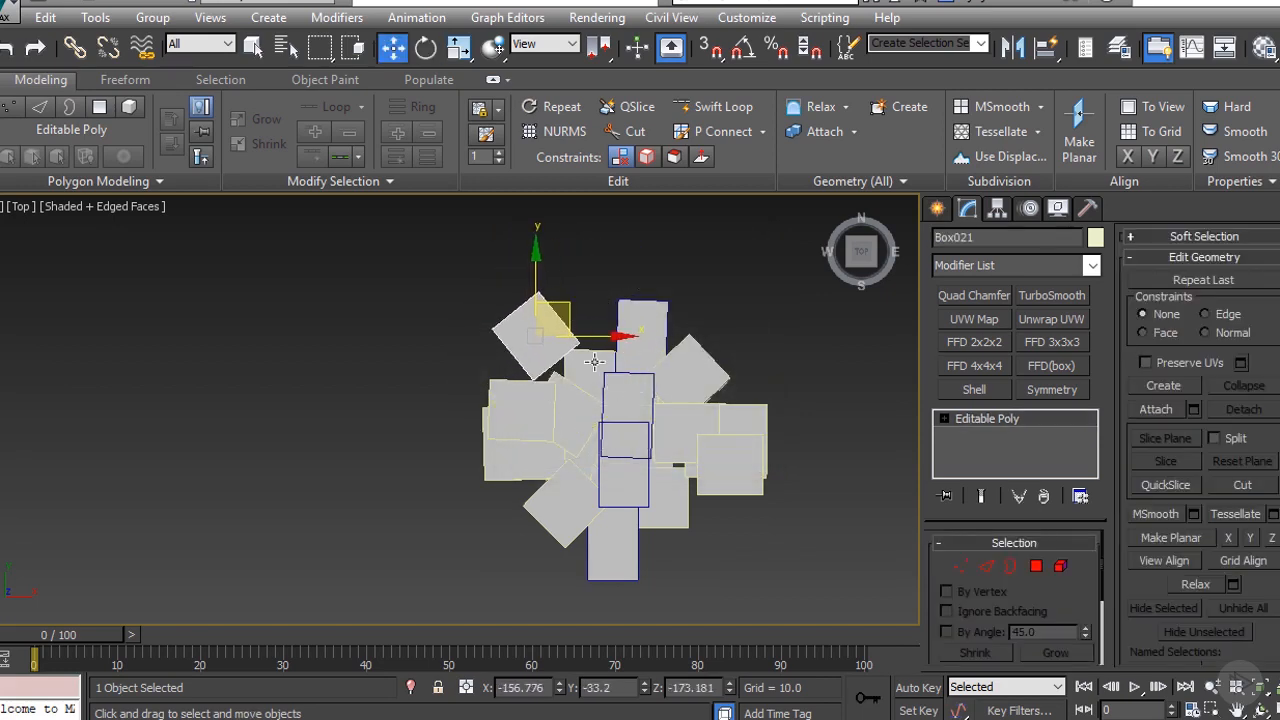
Step: Enlarge the rear clone by moving its front corner about X -29, Y -86 and its inner corner to about X 60, Y -66
click(961, 567)
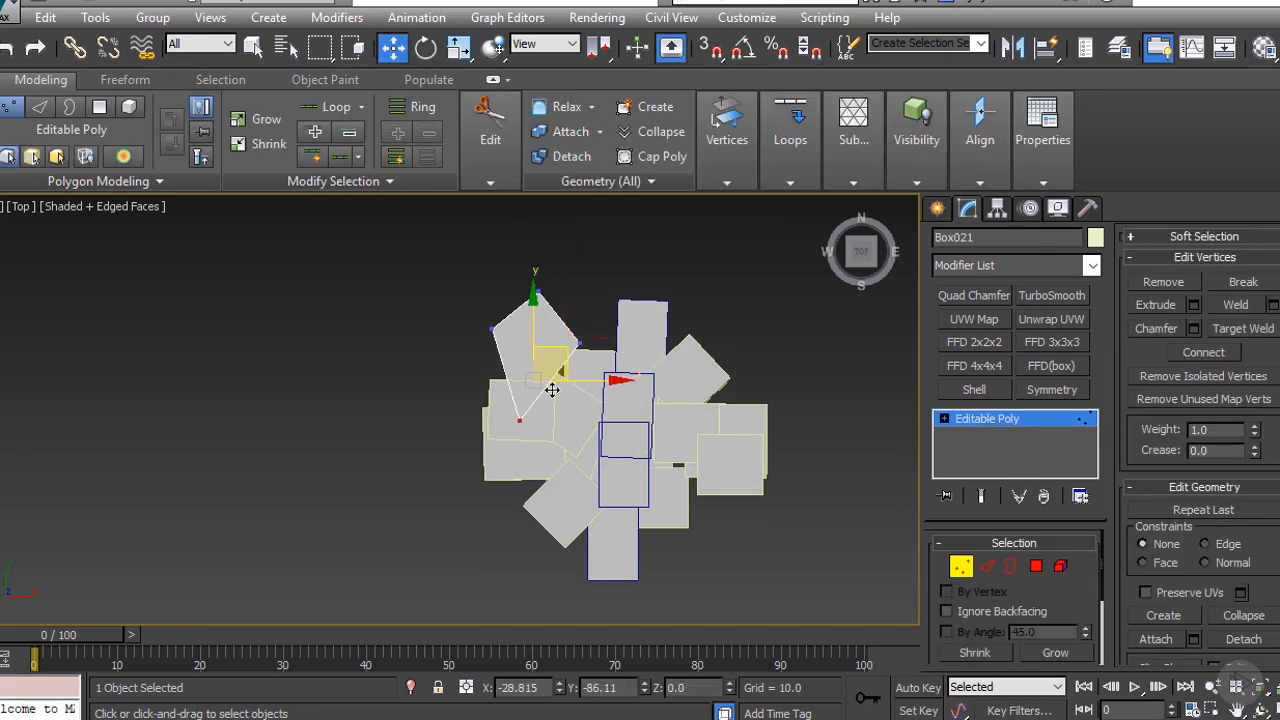
mouse_move(678, 319)
alt+middle_down()
mouse_move(734, 277)
mouse_move(663, 326)
alt+middle_up()
key(f)
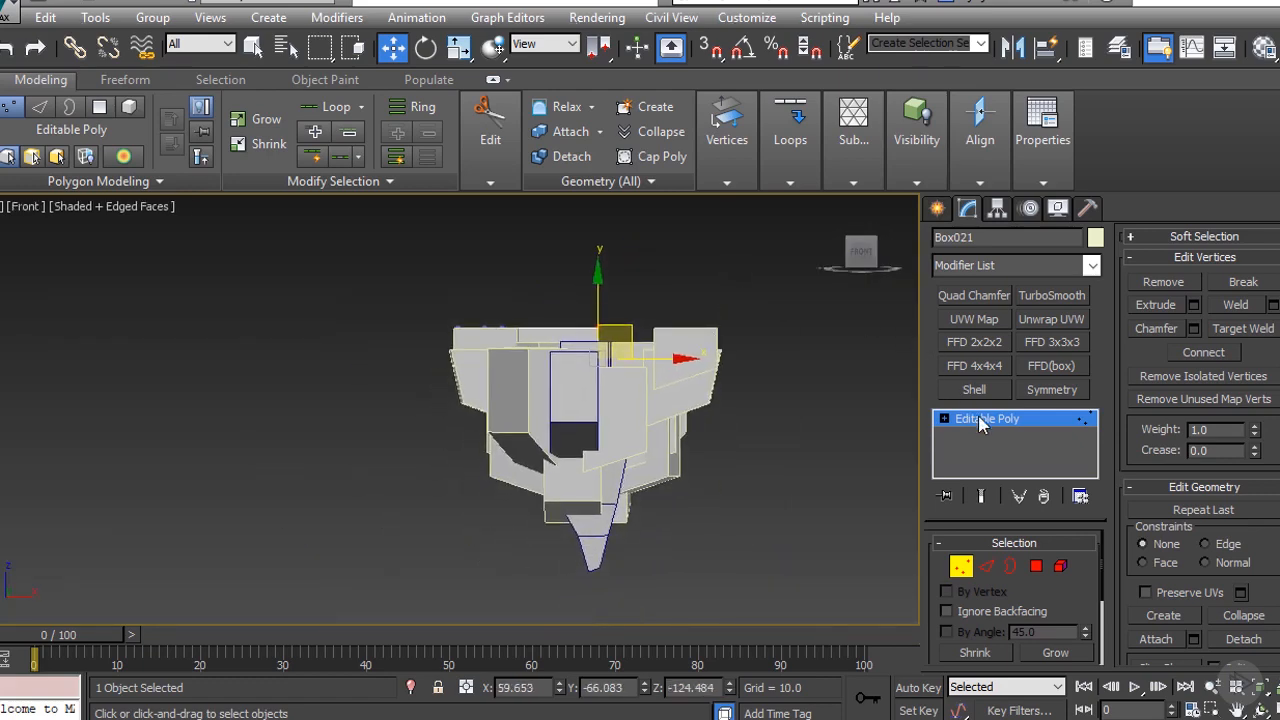
click(978, 418)
Step: Rotate the upper right-hand front block diagonally and shift it forward and inward among the neighbouring rocks
alt+middle_drag(712, 398, 534, 420)
scroll(534, 412, up, 5)
click(534, 412)
scroll(557, 400, down, 4)
key(f)
scroll(565, 475, down, 6)
alt+middle_drag(565, 475, 670, 478)
scroll(625, 430, up, 4)
click(652, 425)
middle_drag(631, 432, 884, 438)
scroll(586, 443, down, 2)
click(700, 306)
key(t)
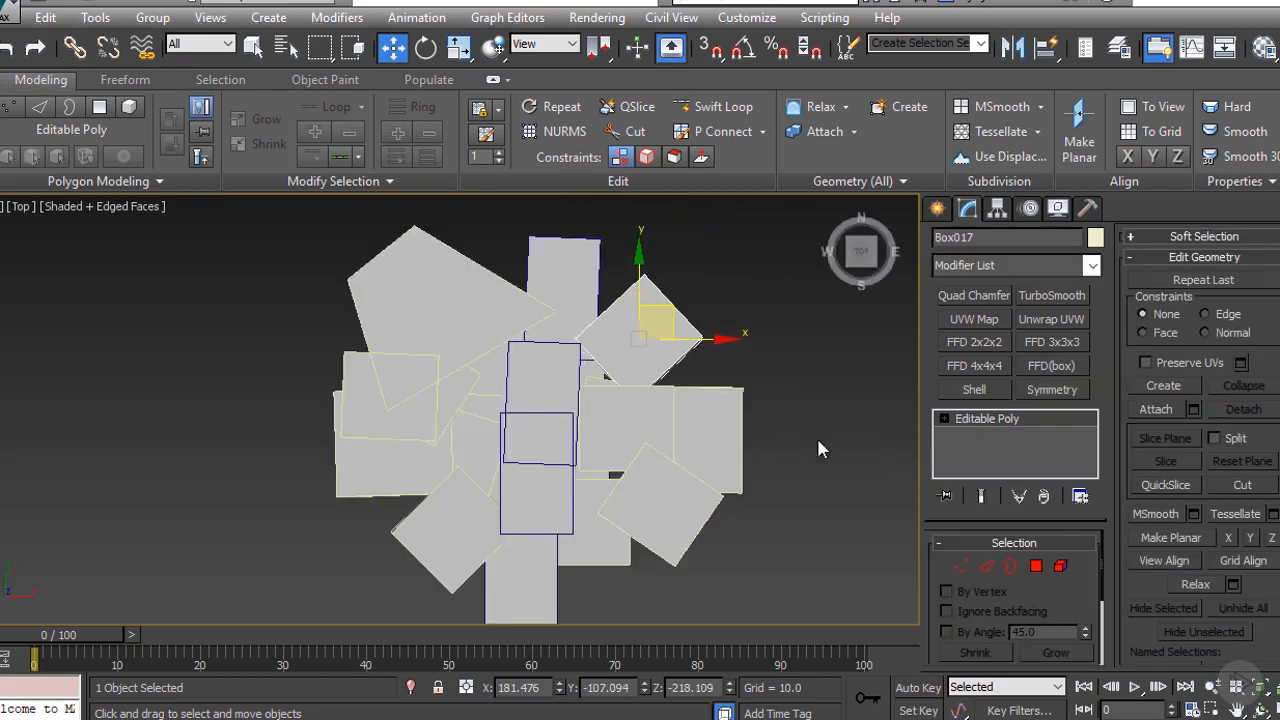
click(708, 466)
alt+middle_drag(708, 466, 608, 303)
alt+middle_drag(655, 478, 745, 455)
scroll(694, 374, down, 4)
key(f)
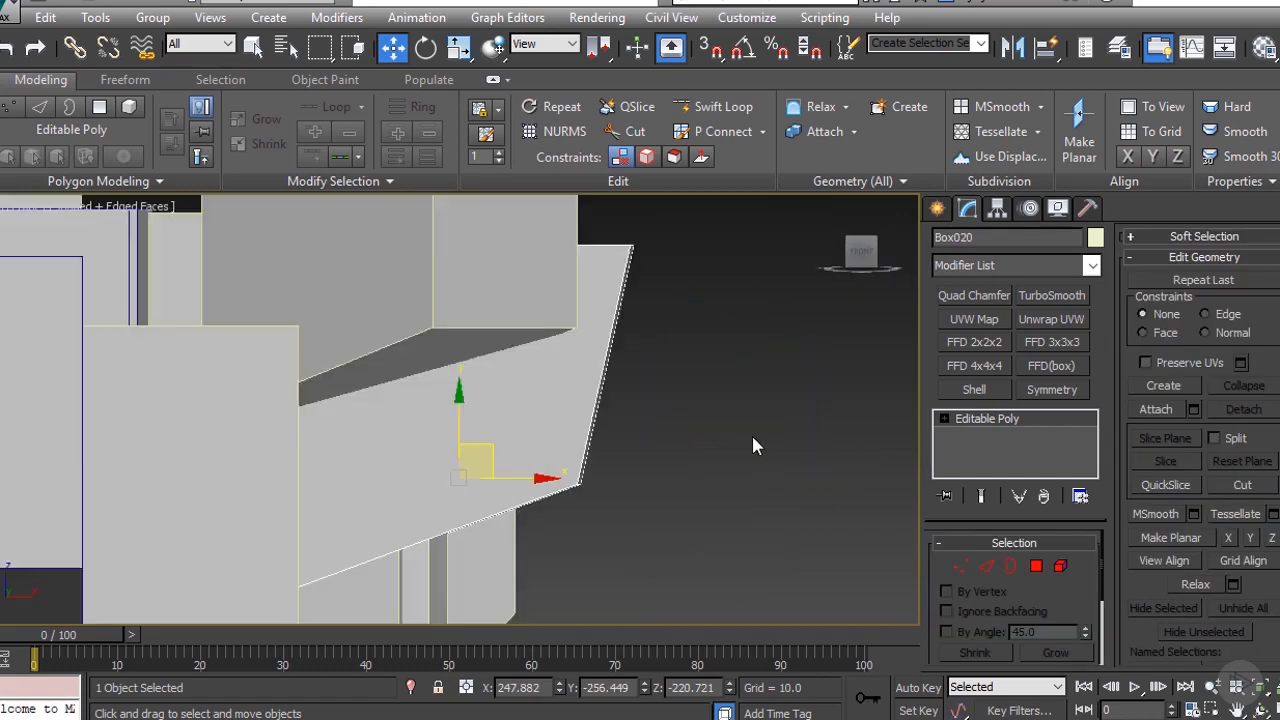
Step: Set the wireframe colour of all rock boxes to black
scroll(771, 325, down, 5)
key(ctrl+a)
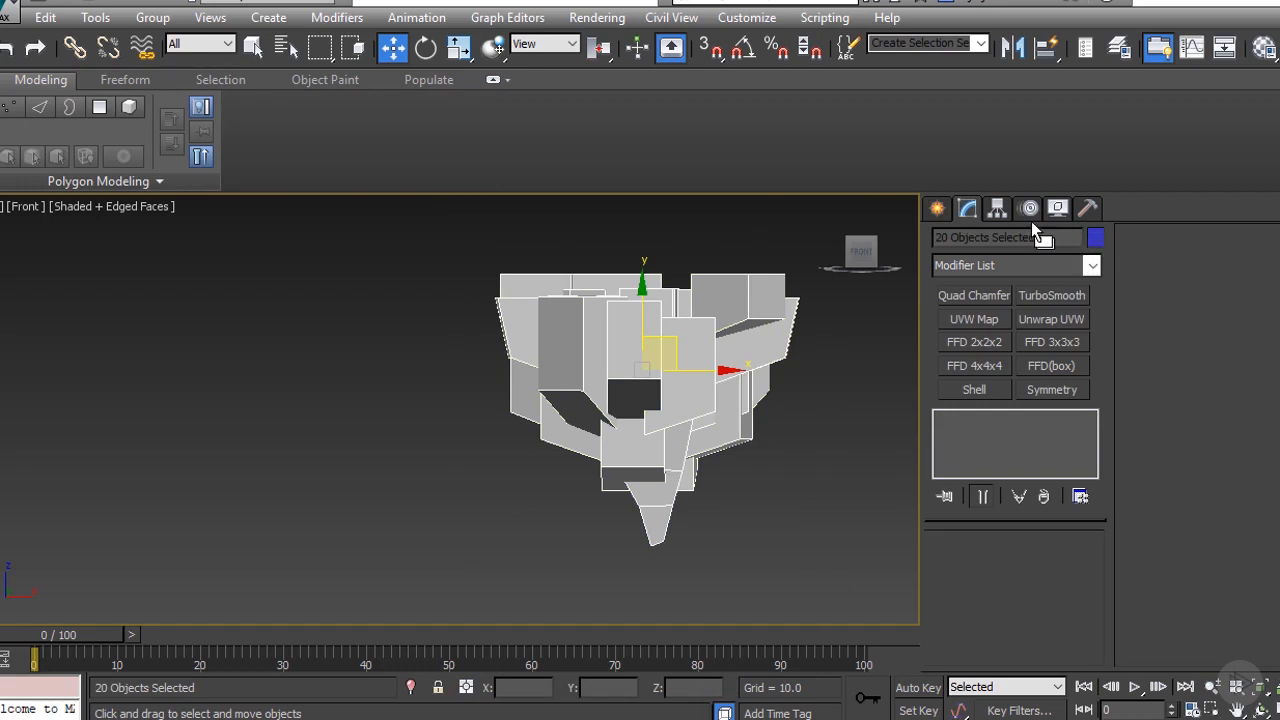
click(1095, 240)
drag(388, 379, 498, 303)
click(525, 558)
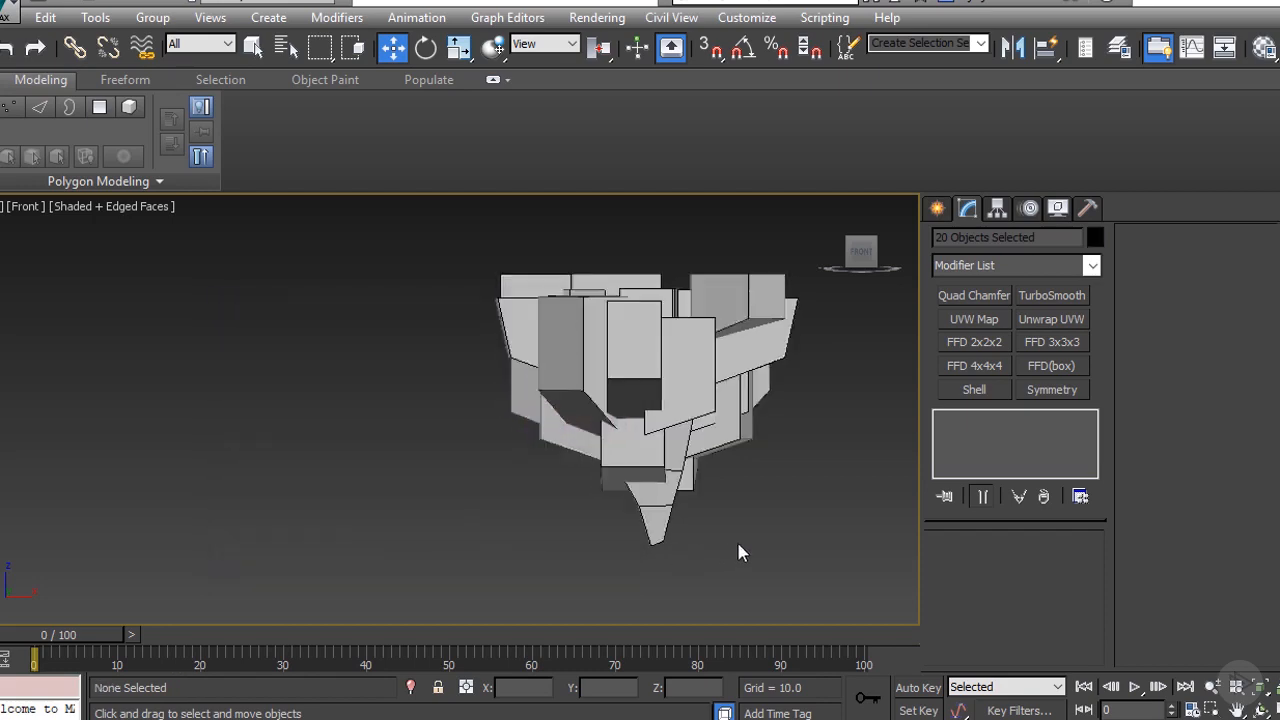
click(736, 539)
Step: Examine the rock mass from above, the front and behind for gaps and awkward overlaps between boxes
alt+middle_drag(736, 539, 621, 403)
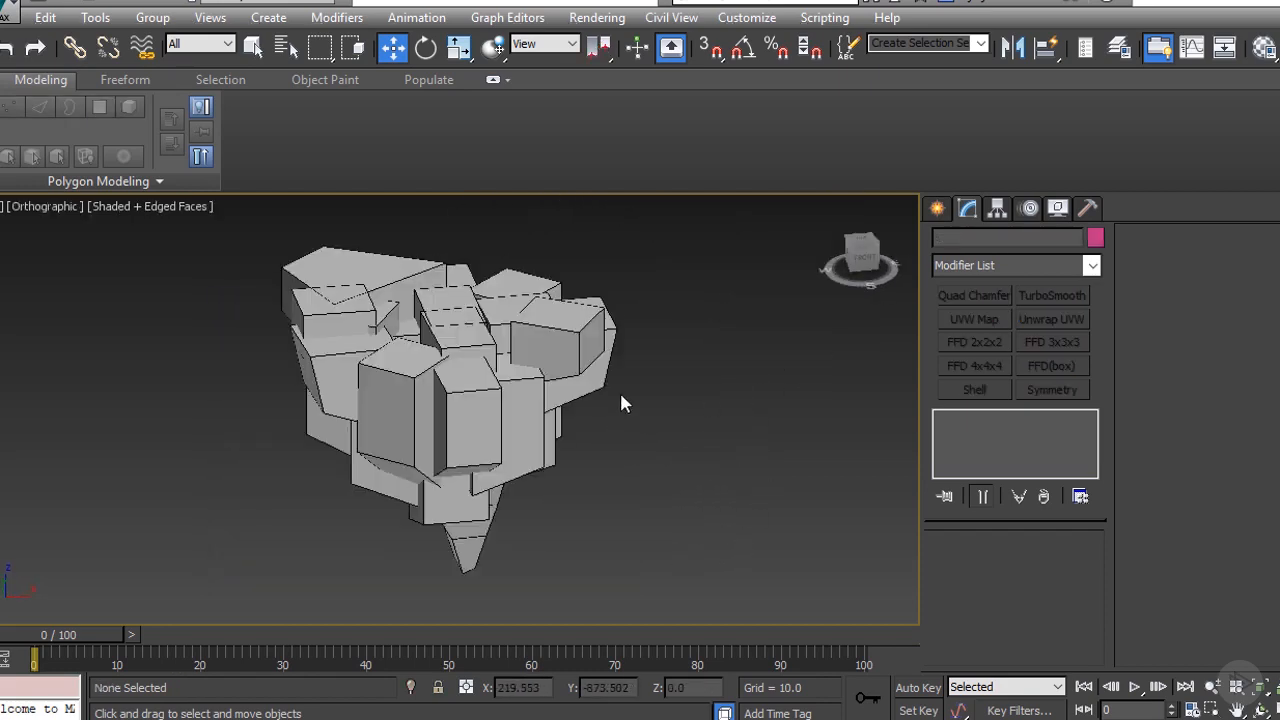
click(452, 343)
scroll(475, 344, up, 4)
scroll(497, 366, down, 5)
alt+middle_drag(523, 346, 452, 346)
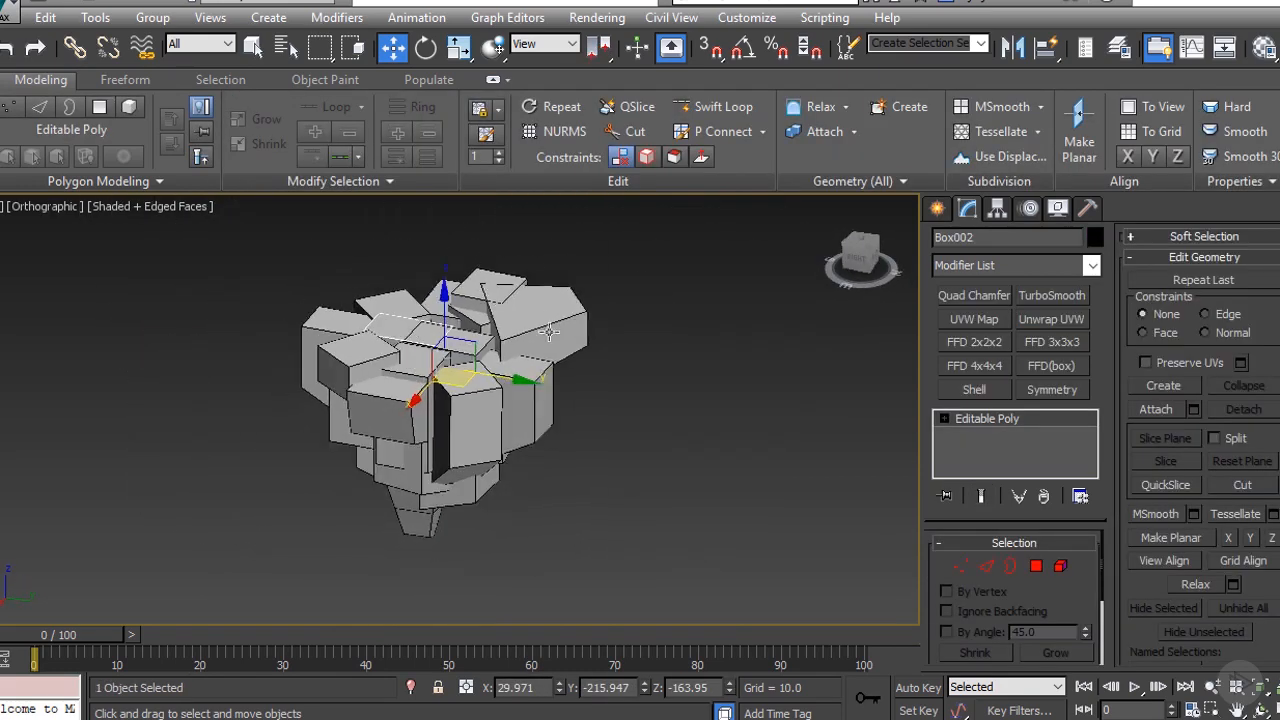
click(552, 322)
alt+middle_drag(552, 322, 583, 366)
key(f)
scroll(623, 386, down, 8)
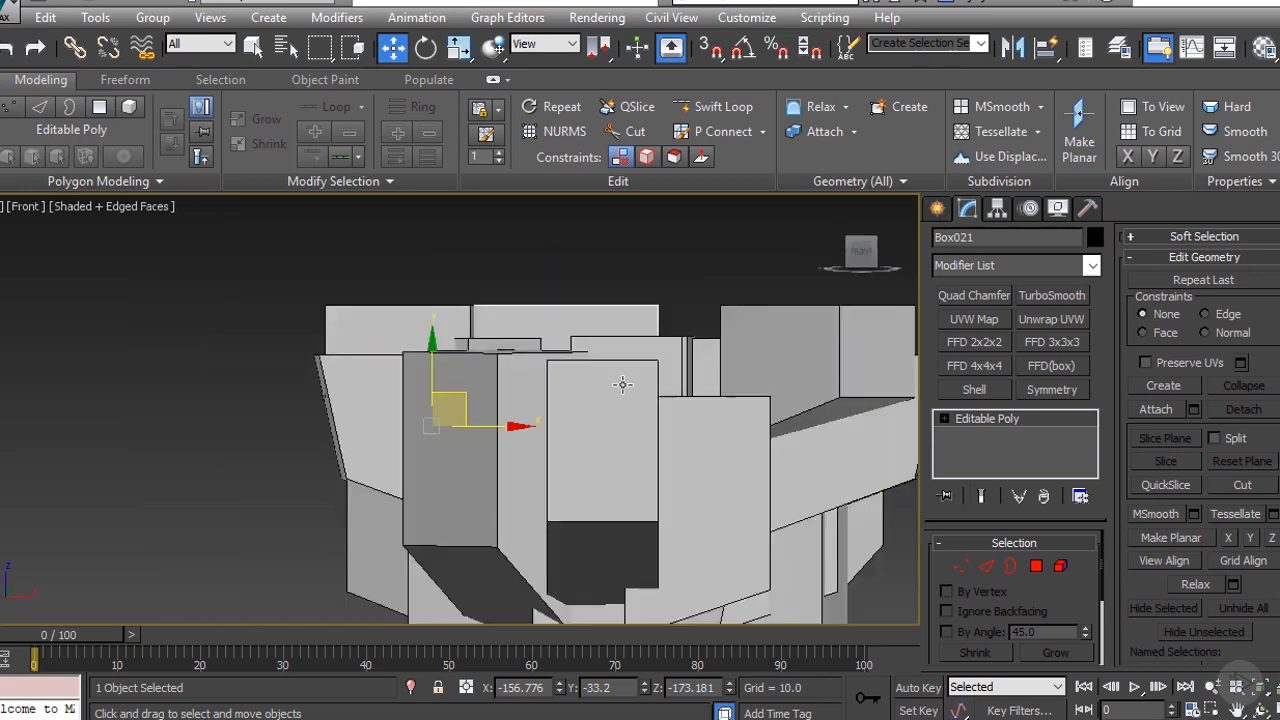
alt+middle_drag(776, 384, 766, 371)
scroll(766, 371, up, 5)
key(2)
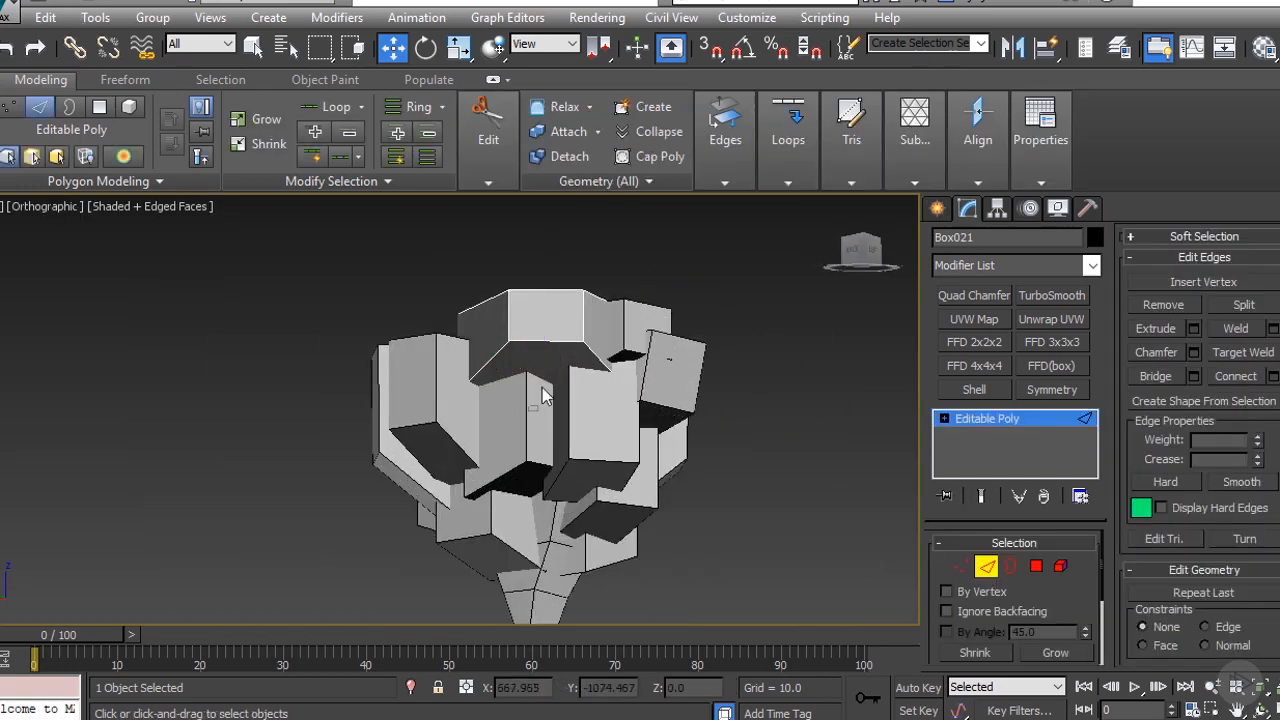
alt+middle_drag(590, 405, 720, 415)
click(985, 420)
click(1036, 566)
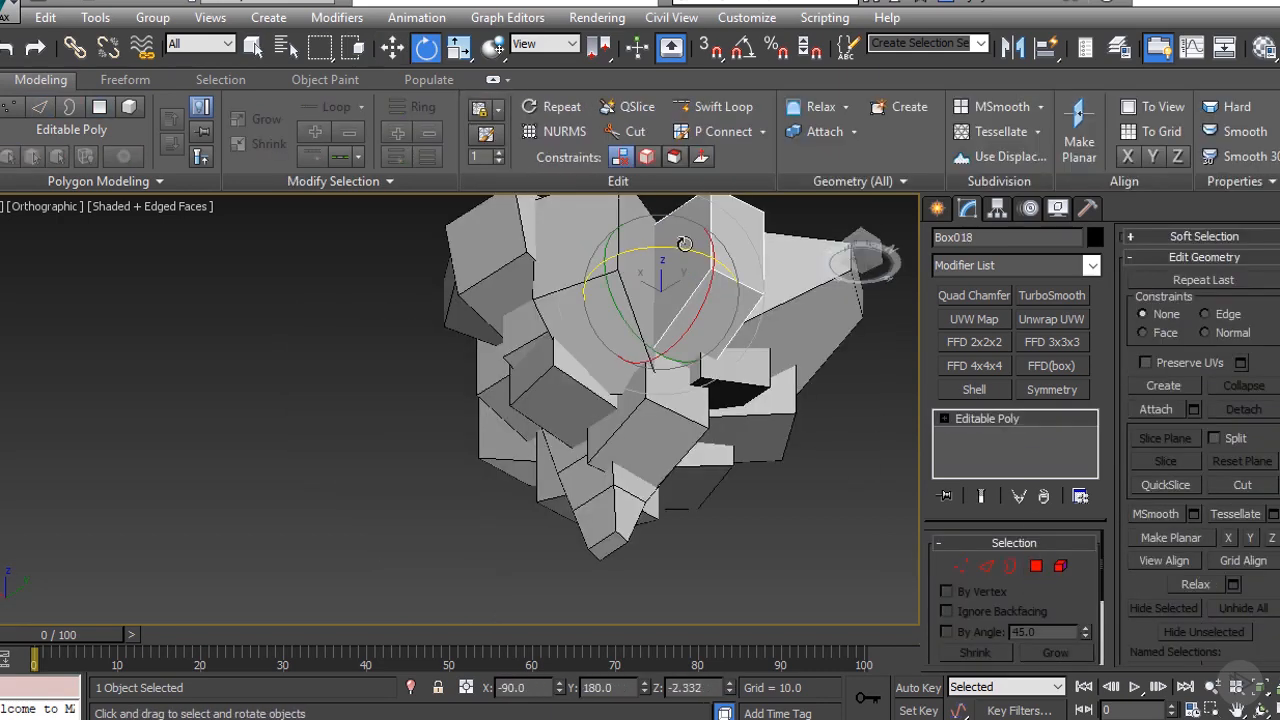
Step: Clone an upper outer block into the gap beside it and raise the copy about 18 units
click(625, 243)
shift+drag(614, 240, 658, 295)
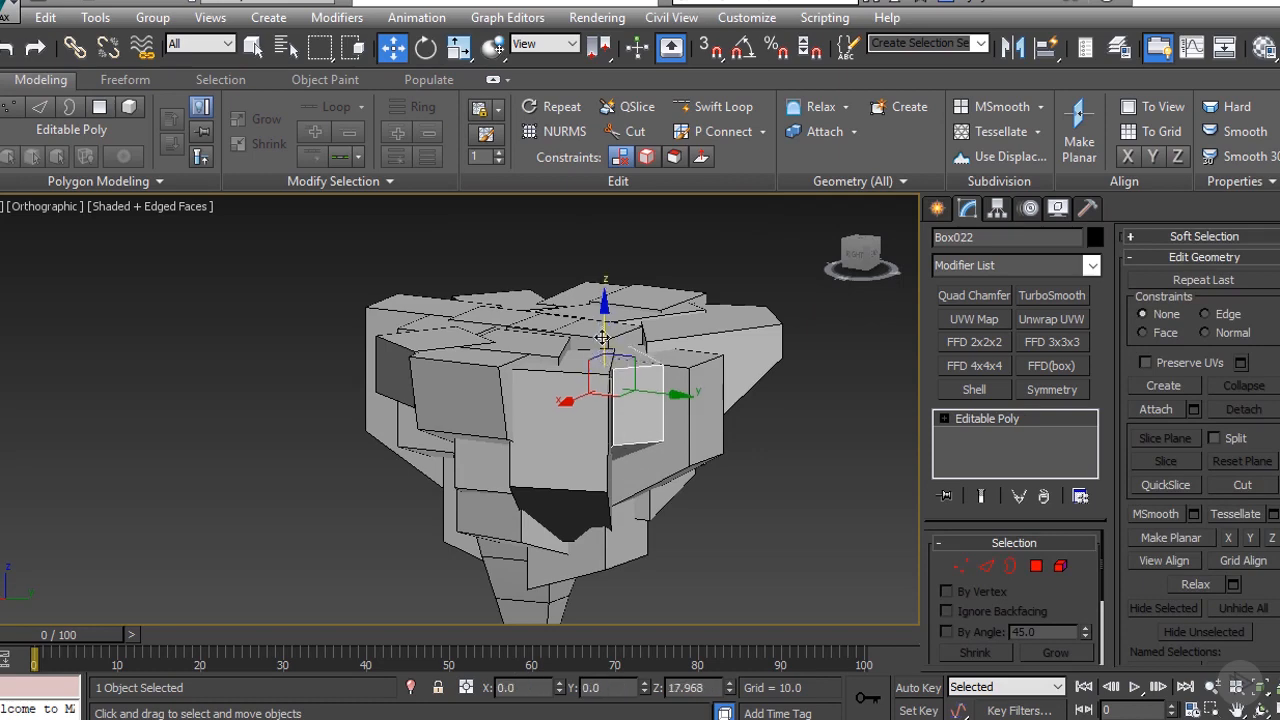
alt+middle_drag(602, 332, 555, 375)
Step: Clone the adjacent outer block as a copy rotated about -26.5 degrees around the Z axis
click(724, 414)
scroll(725, 415, down, 5)
alt+middle_drag(725, 415, 751, 315)
scroll(748, 385, up, 4)
key(e)
shift+drag(758, 342, 717, 340)
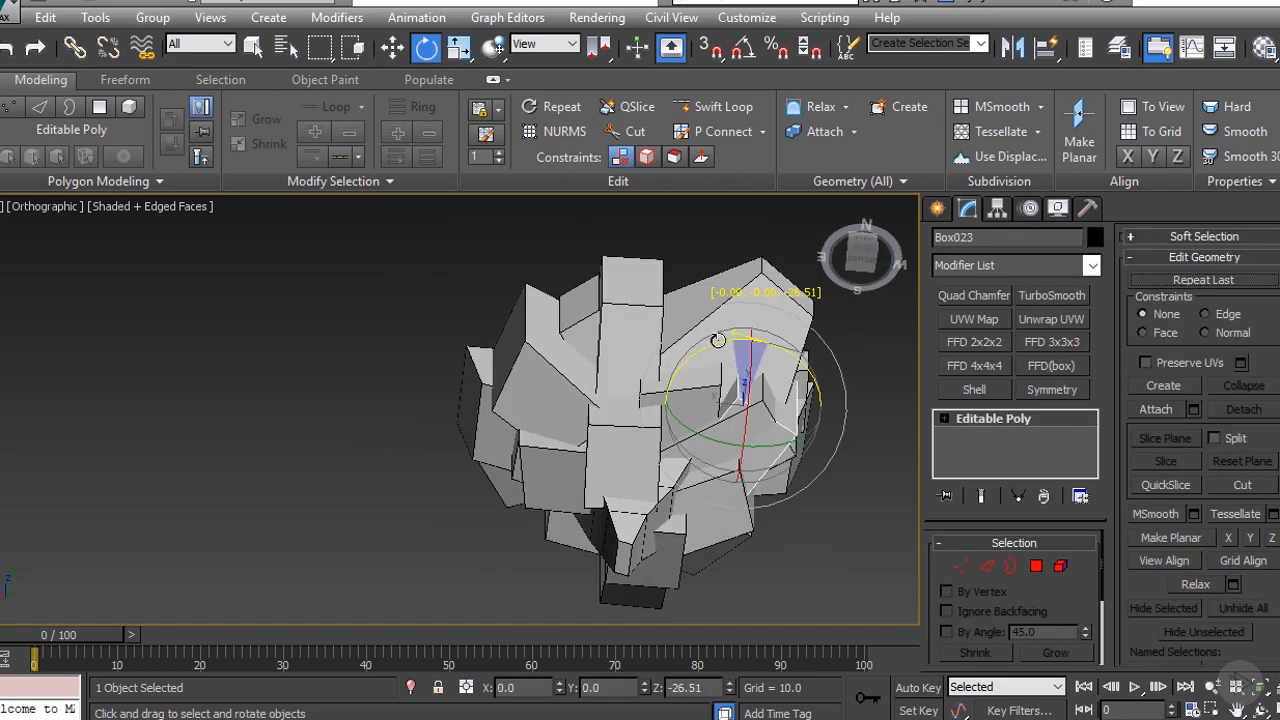
click(657, 453)
Step: Move the rotated copy against the large outer block and turn it about 6 degrees around Z
key(w)
mouse_move(746, 414)
alt+middle_down()
mouse_move(746, 395)
mouse_move(711, 373)
alt+middle_up()
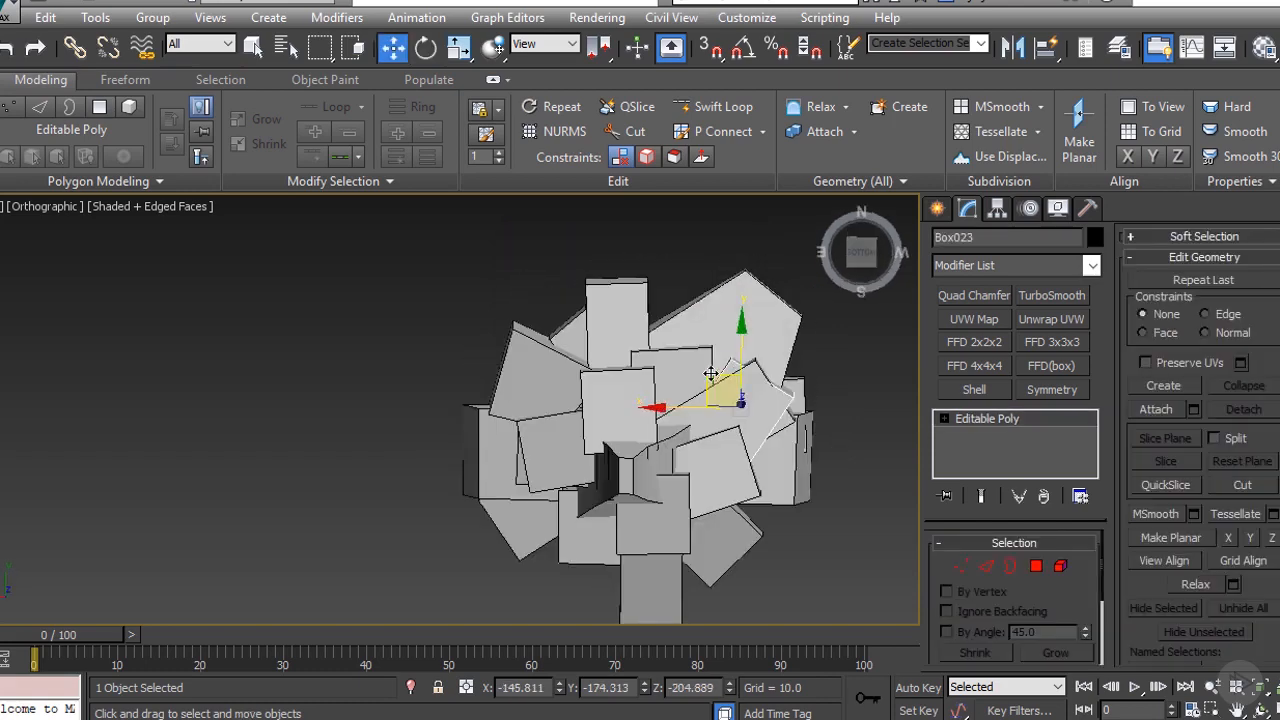
key(e)
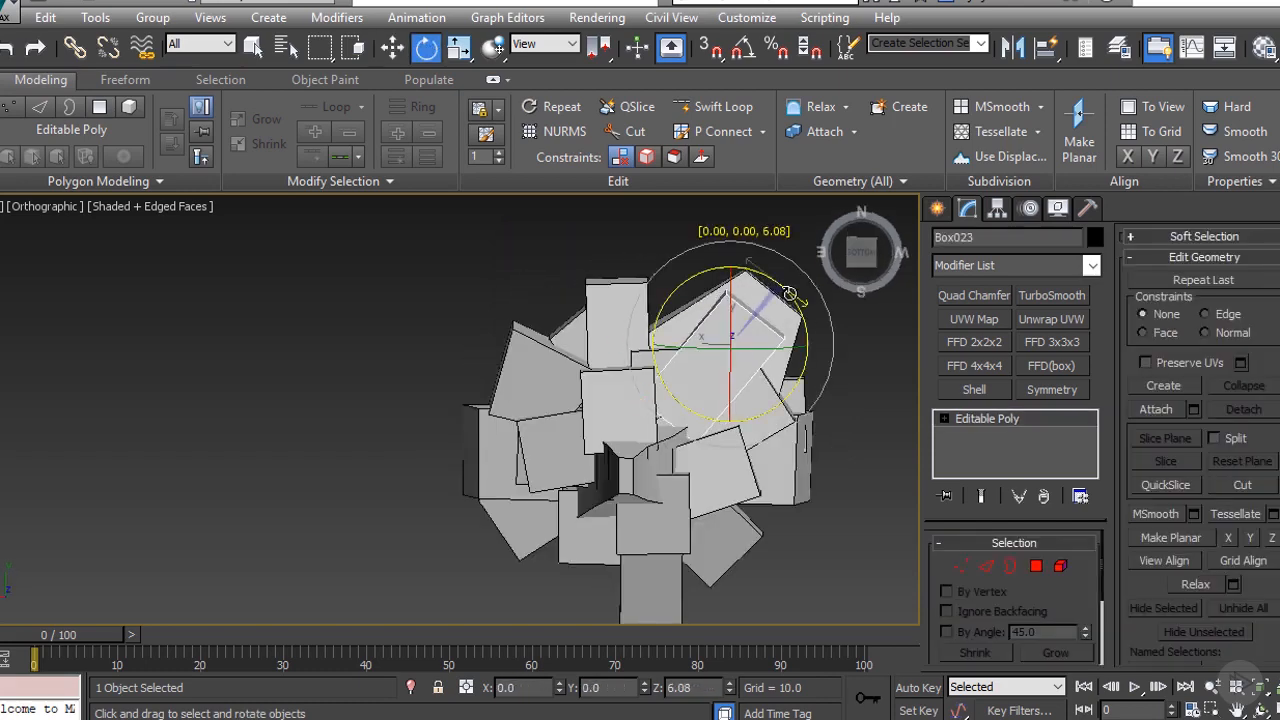
key(w)
alt+middle_drag(790, 295, 712, 420)
Step: Scale the bottom spike box up uniformly to about 132 percent
click(722, 540)
click(627, 530)
alt+middle_drag(627, 500, 637, 402)
key(r)
alt+middle_drag(639, 324, 766, 471)
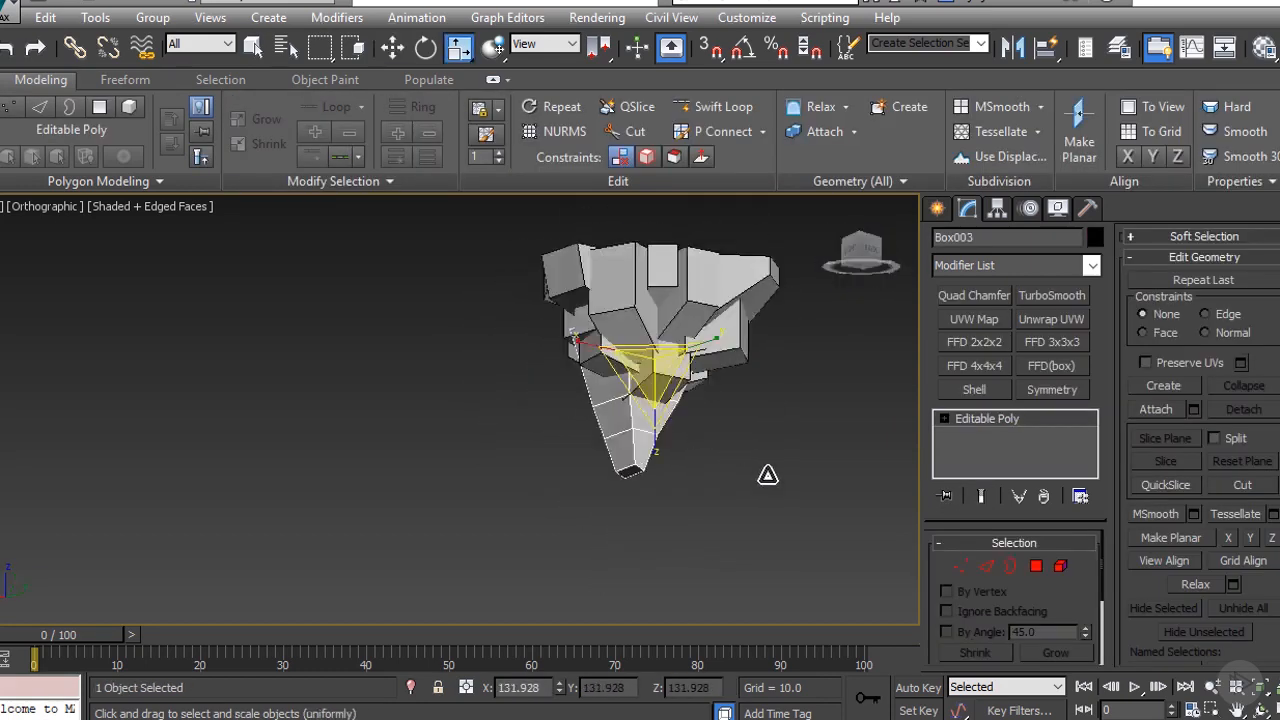
key(w)
alt+middle_drag(664, 331, 695, 411)
Step: Reframe the whole rock mass and examine its sides for remaining gaps
click(770, 392)
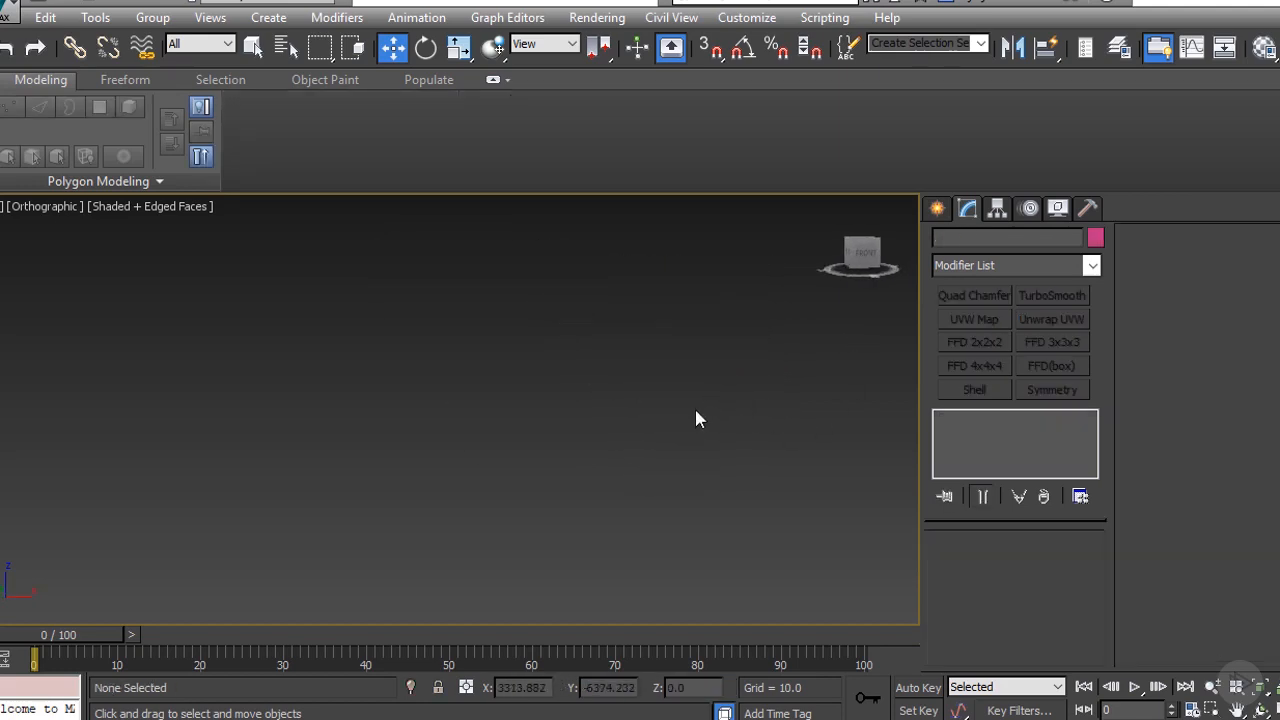
key(z)
click(490, 397)
scroll(490, 397, up, 3)
alt+middle_drag(490, 397, 762, 376)
scroll(530, 470, up, 3)
Step: Clone the lower side block as a scaled-down copy
click(627, 524)
key(z)
scroll(674, 500, down, 5)
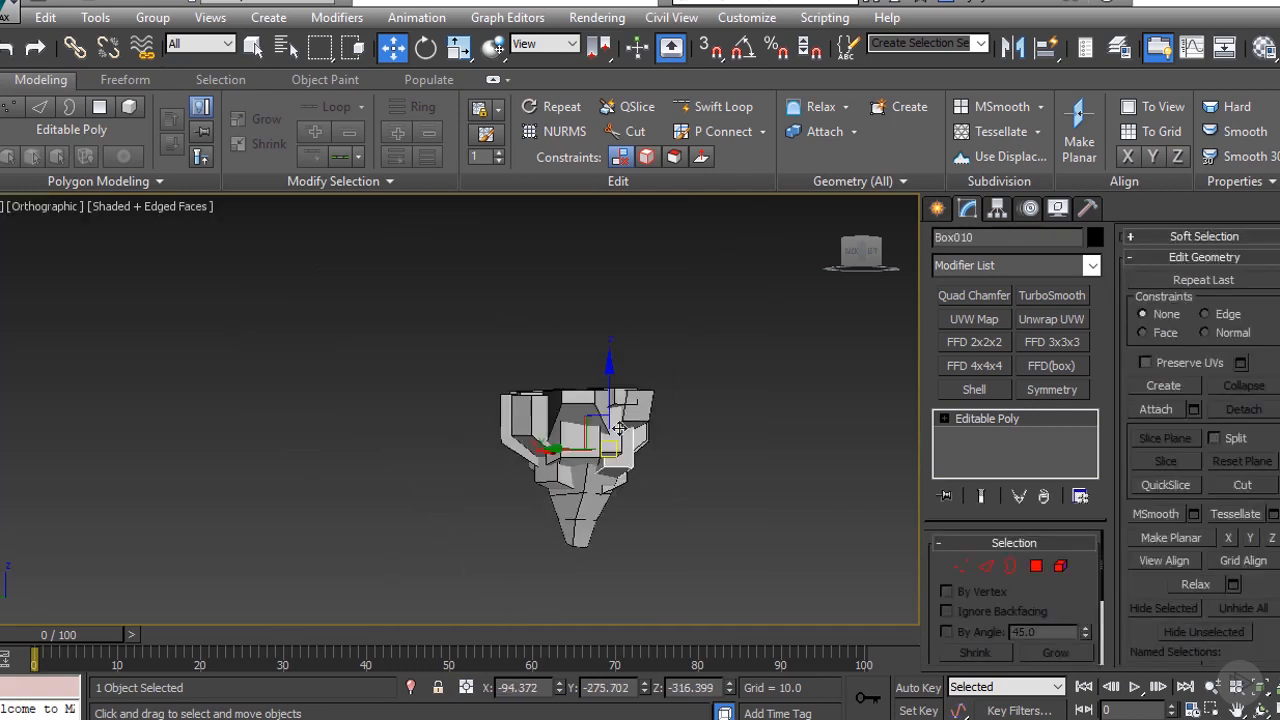
alt+middle_drag(674, 500, 592, 450)
scroll(592, 450, up, 4)
scroll(592, 450, up, 2)
key(r)
shift+drag(671, 440, 686, 492)
click(641, 451)
Step: Move the scaled-down clone into the gap above the bottom spike and rotate it about -15 degrees around Z
scroll(660, 453, down, 2)
alt+middle_drag(677, 386, 696, 405)
key(w)
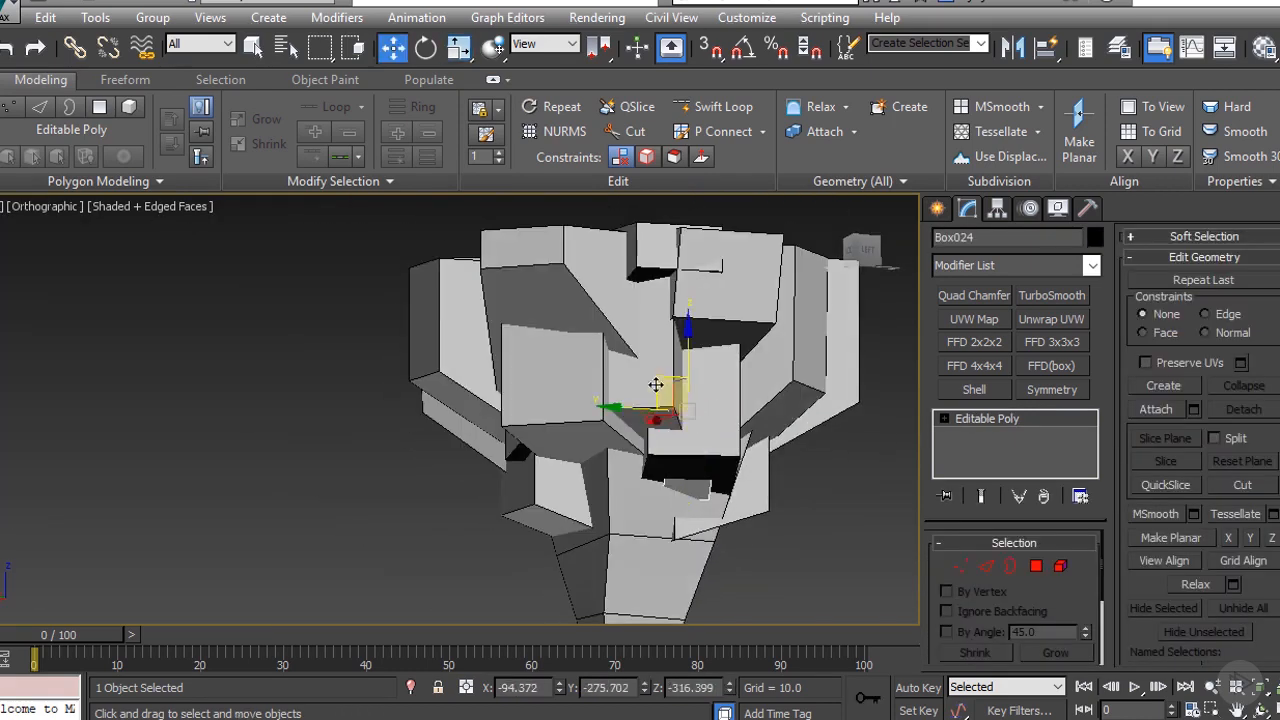
drag(655, 385, 590, 482)
alt+middle_drag(590, 482, 641, 452)
key(e)
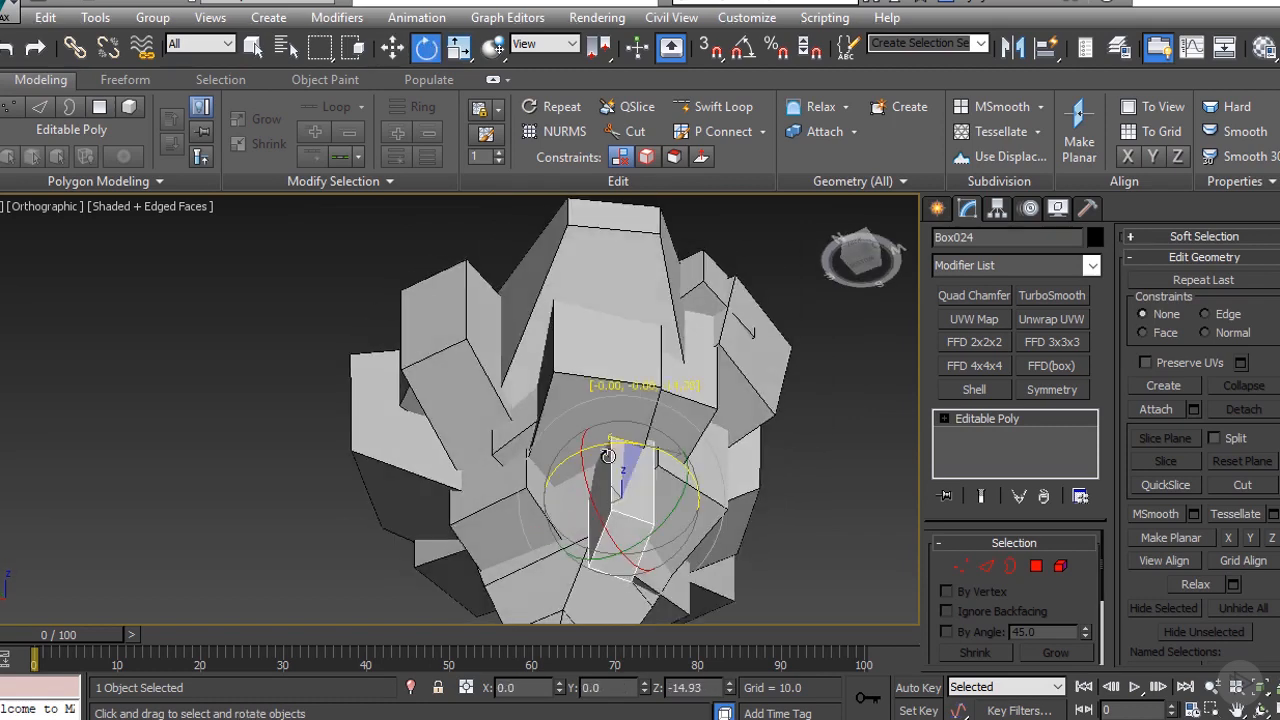
Step: Nudge the small clone between its neighbours and fine-tune its rotation around the vertical axis
key(w)
mouse_move(585, 485)
mouse_down()
mouse_move(567, 517)
mouse_move(593, 488)
mouse_up()
key(e)
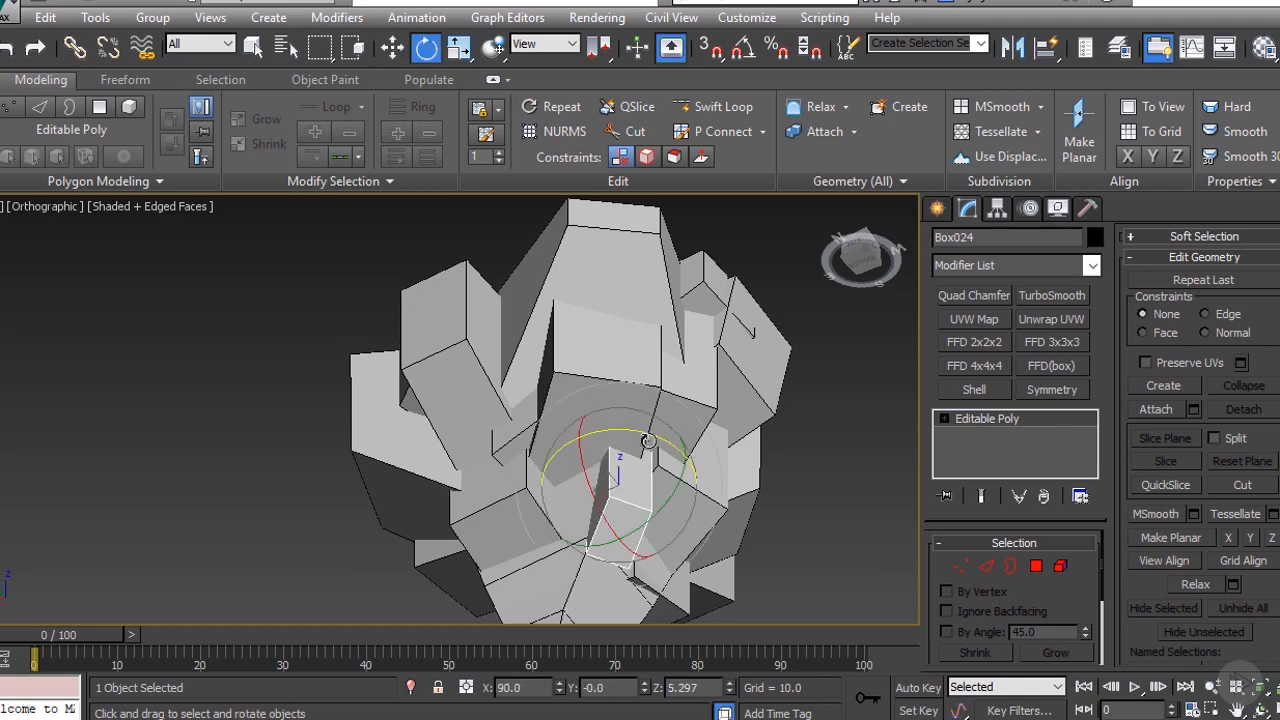
drag(646, 443, 668, 450)
Step: Clone a block from the middle of the rock mass into the neighbouring open area
scroll(668, 448, down, 3)
alt+middle_drag(668, 448, 681, 393)
key(w)
click(632, 363)
shift+drag(608, 340, 621, 360)
click(651, 452)
Step: Rotate the new clone and position it under the upper rear blocks at about X 13.5, Y -76.5
key(e)
alt+middle_drag(622, 352, 654, 323)
key(w)
key(e)
key(w)
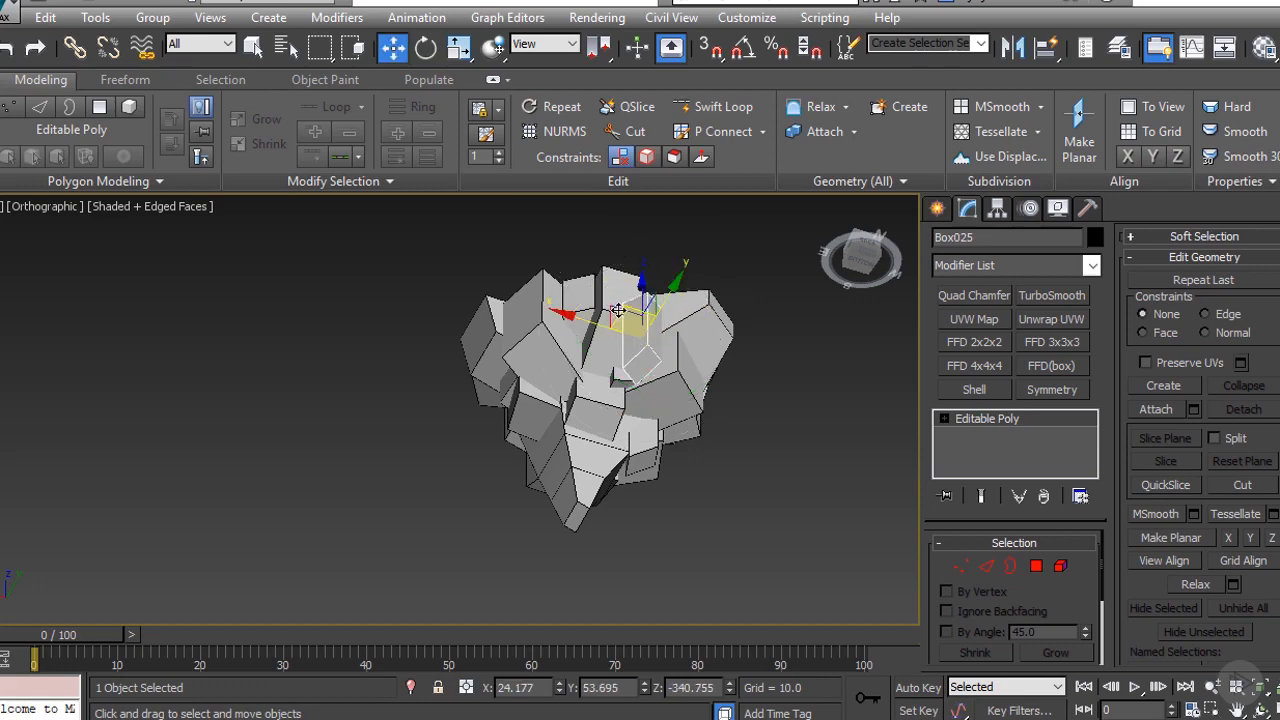
alt+middle_drag(606, 347, 635, 367)
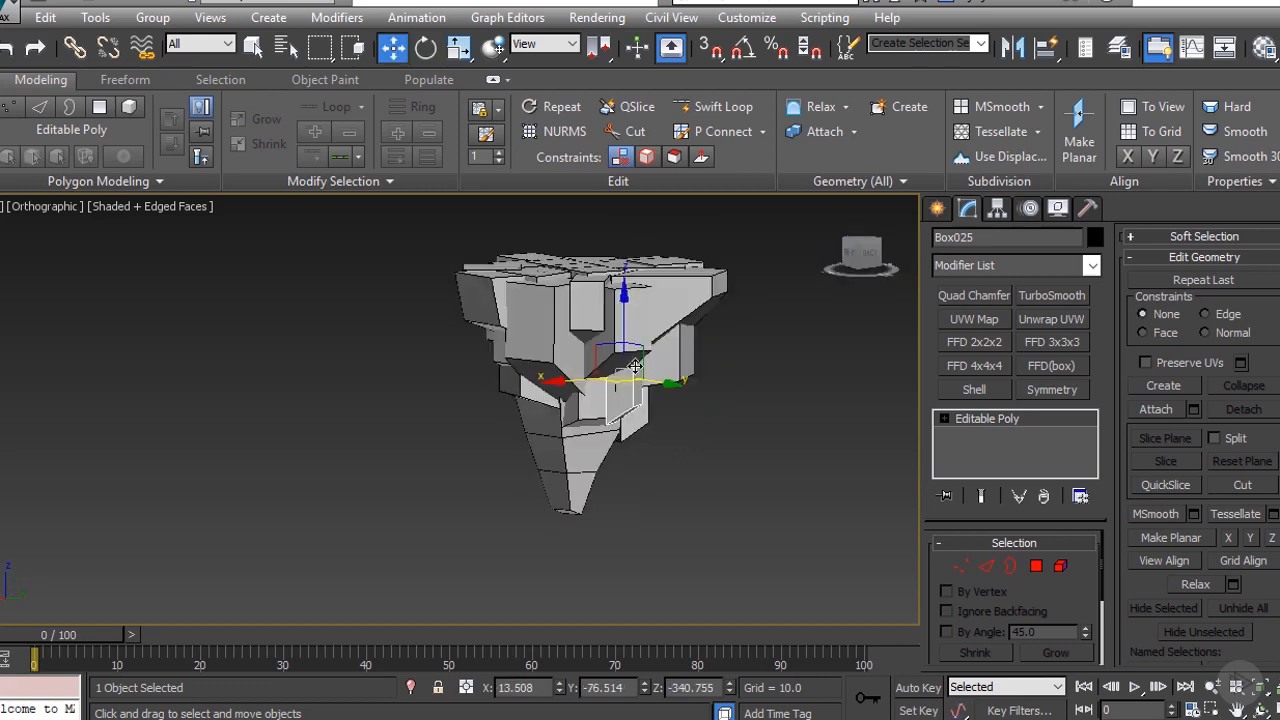
Step: Clone the tall upper block next to the central row outward as a single copy
alt+middle_drag(560, 287, 556, 268)
alt+middle_drag(541, 336, 560, 276)
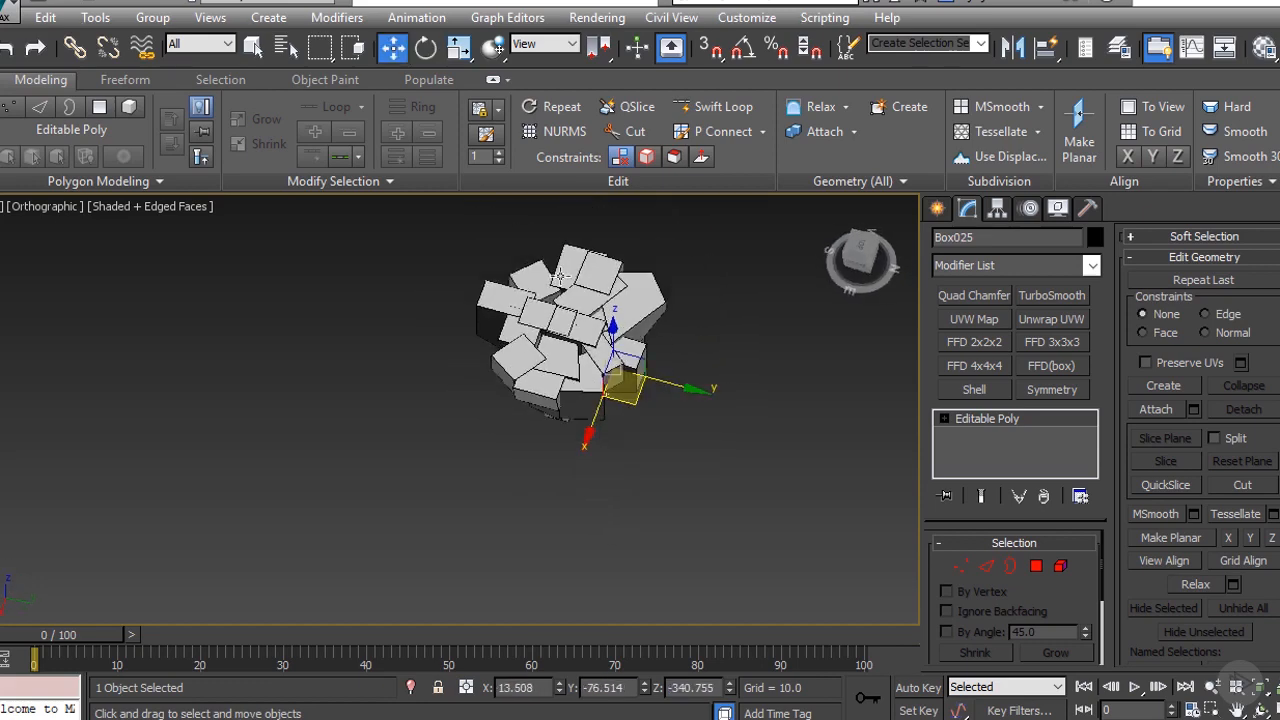
alt+middle_drag(558, 324, 576, 328)
scroll(576, 328, up, 5)
click(569, 349)
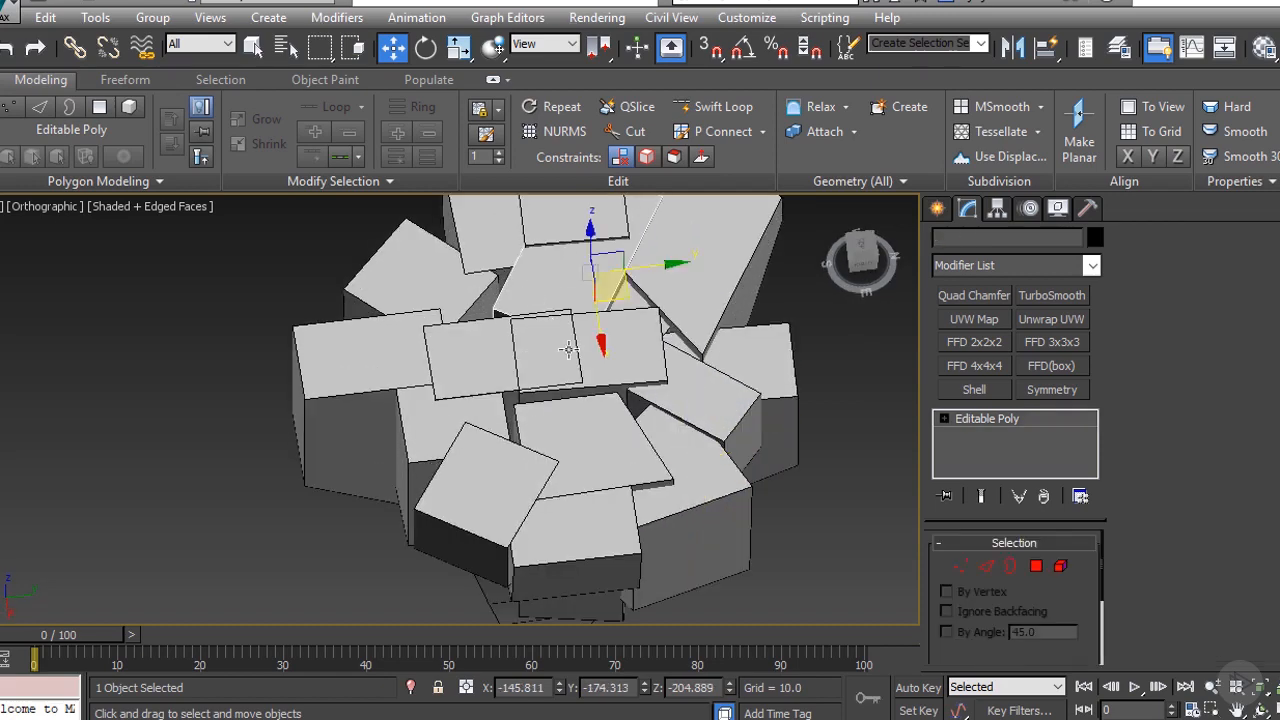
click(487, 414)
shift+drag(487, 414, 487, 441)
key(Return)
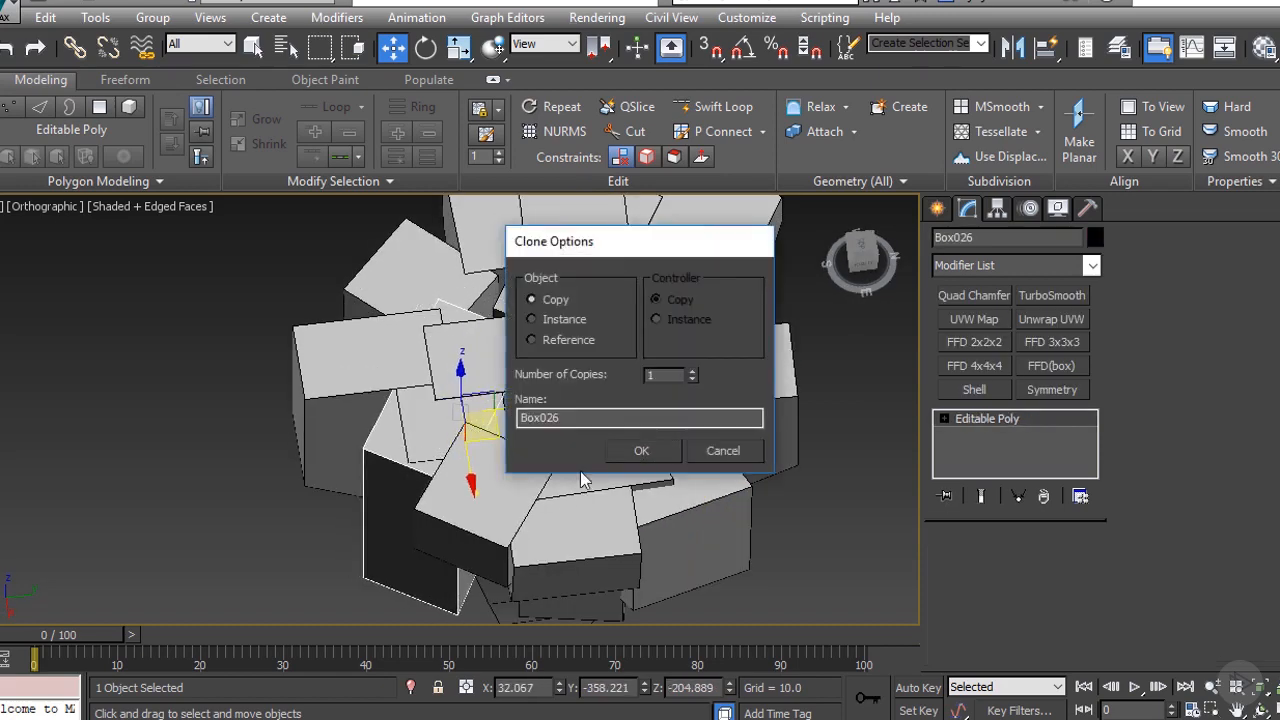
Step: Shift the tall clone about X 41, Y 2 and rotate it around the vertical axis between its neighbours
mouse_move(592, 430)
alt+middle_down()
mouse_move(617, 269)
mouse_move(583, 286)
mouse_move(527, 437)
alt+middle_up()
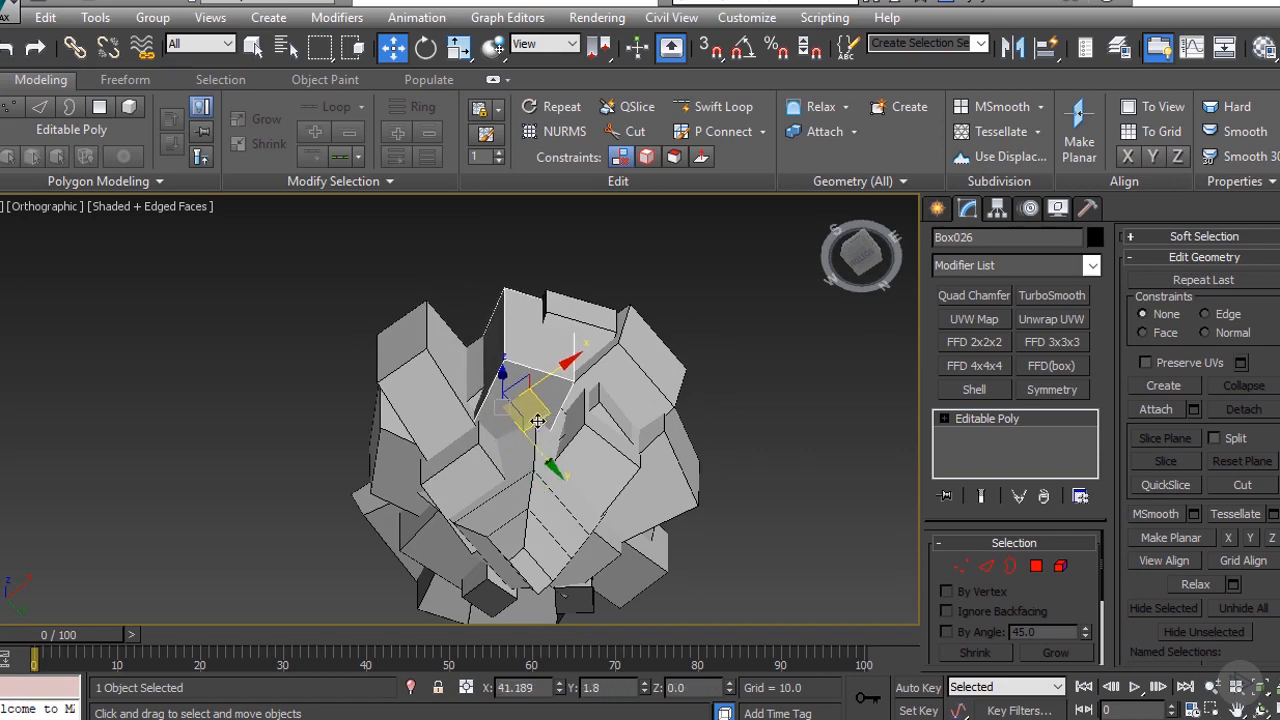
key(e)
drag(530, 364, 526, 353)
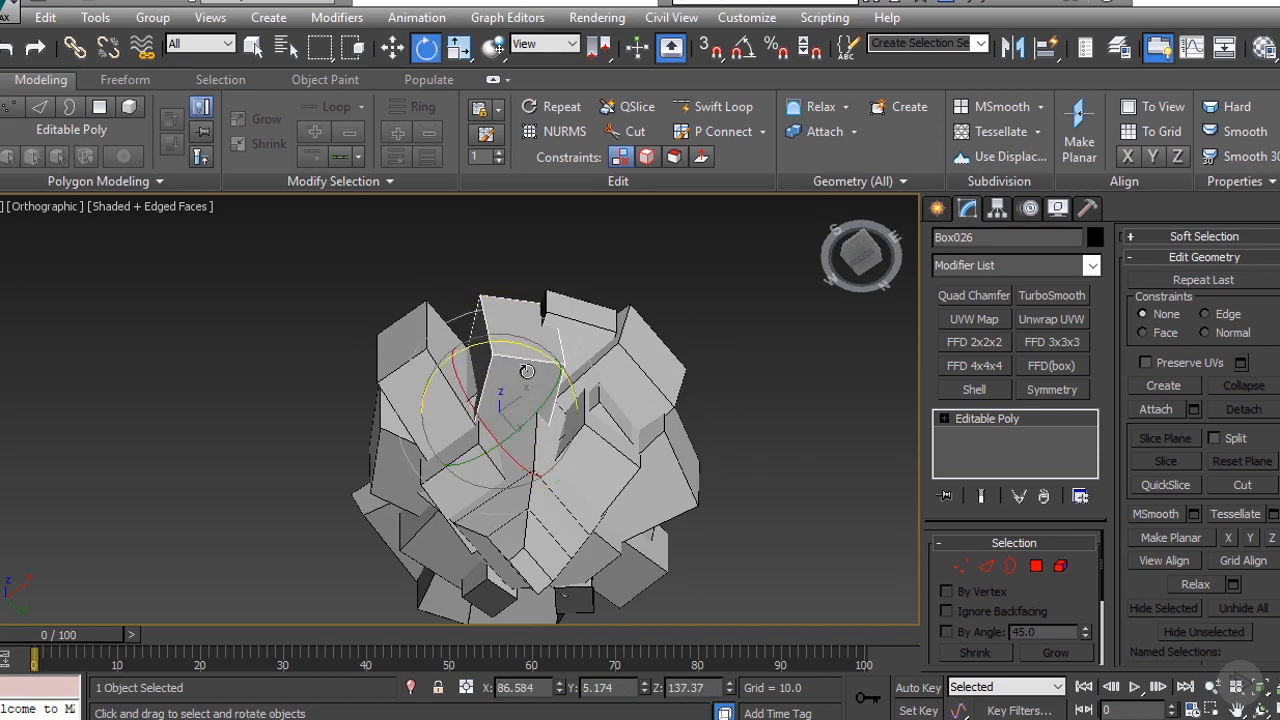
Step: Clone the mid-level block beside the bottom spike and place the copy next to it
click(589, 464)
mouse_move(589, 464)
alt+middle_down()
mouse_move(603, 440)
mouse_move(629, 474)
alt+middle_up()
key(w)
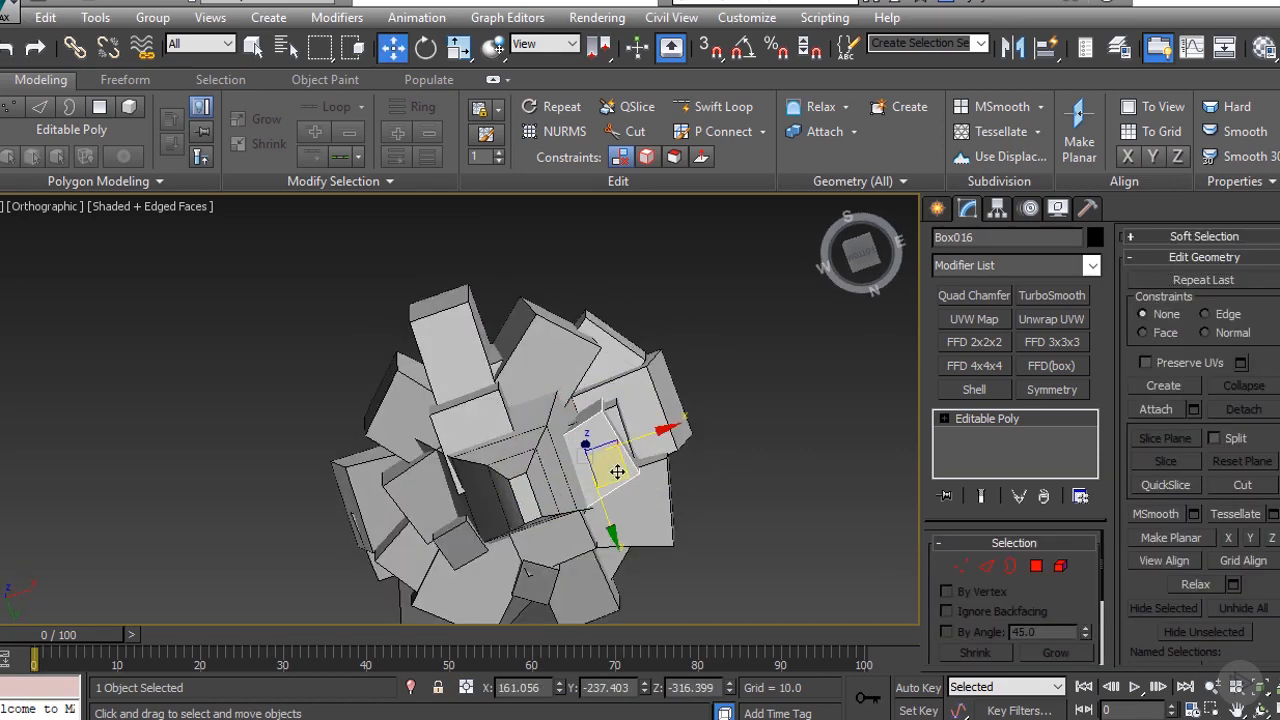
shift+drag(617, 472, 597, 431)
click(617, 446)
Step: Scale the new clone to 71 percent in X and Y, shift it against the spike and rotate it
mouse_move(617, 443)
alt+middle_down()
mouse_move(543, 509)
mouse_move(582, 405)
mouse_move(541, 298)
alt+middle_up()
key(r)
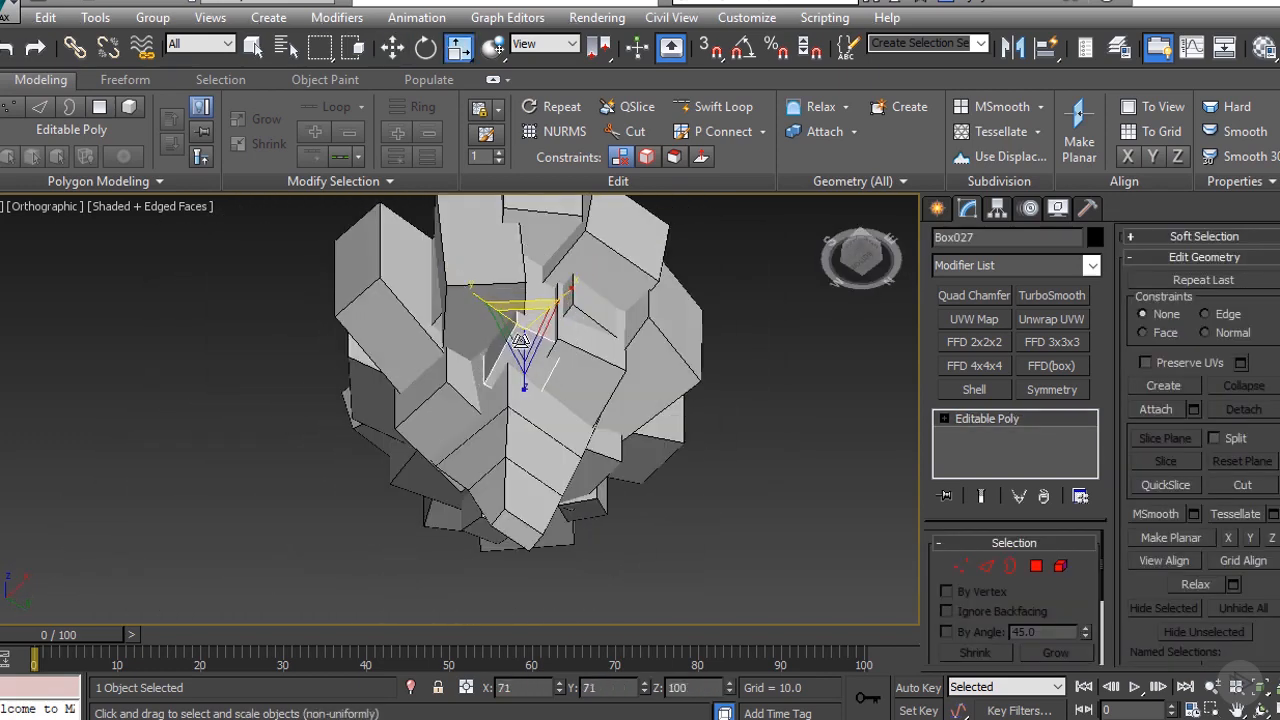
key(w)
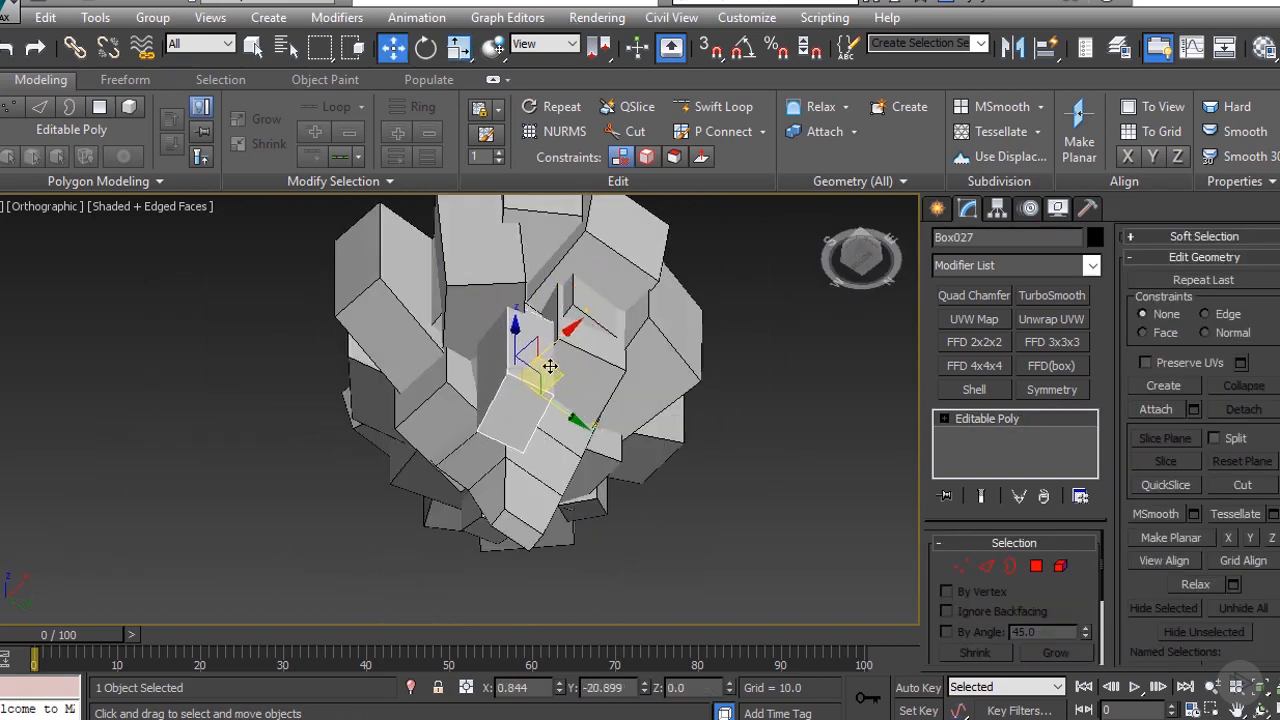
key(e)
drag(517, 315, 486, 325)
alt+middle_drag(502, 350, 521, 418)
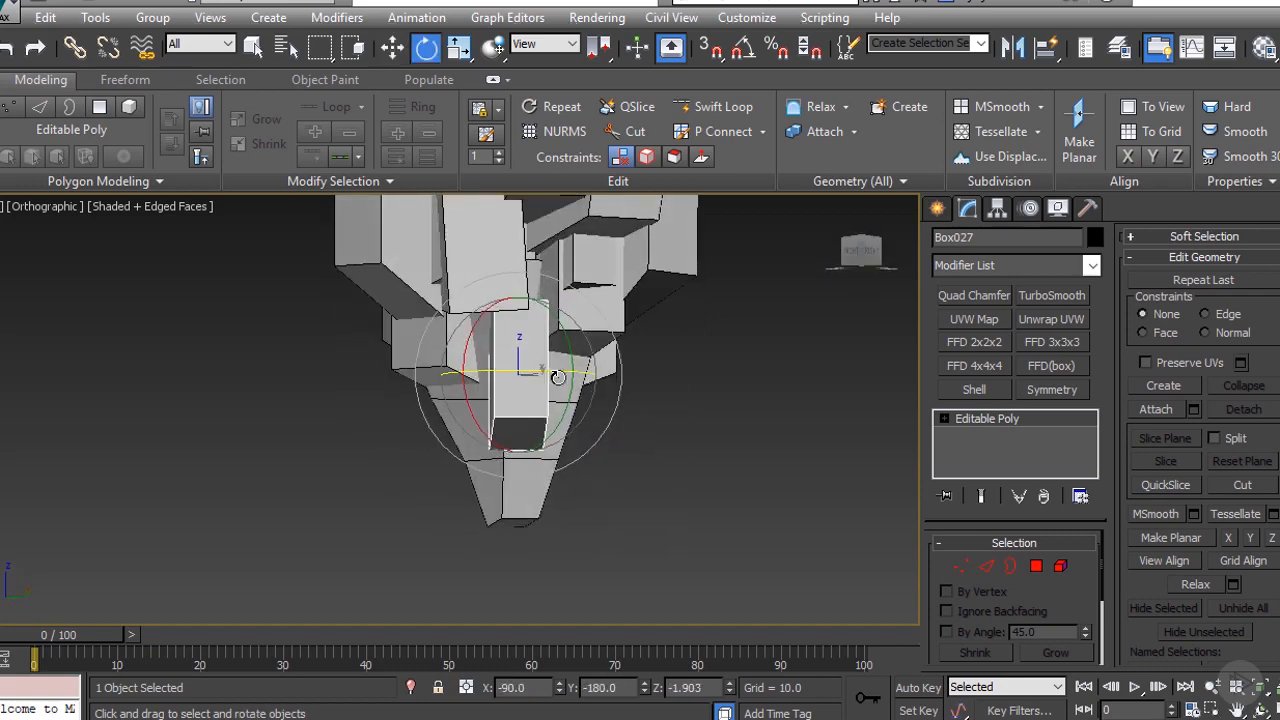
Step: Raise the clone's upper vertices about 134 units and reposition its lower vertices against the bottom spike
click(963, 569)
key(w)
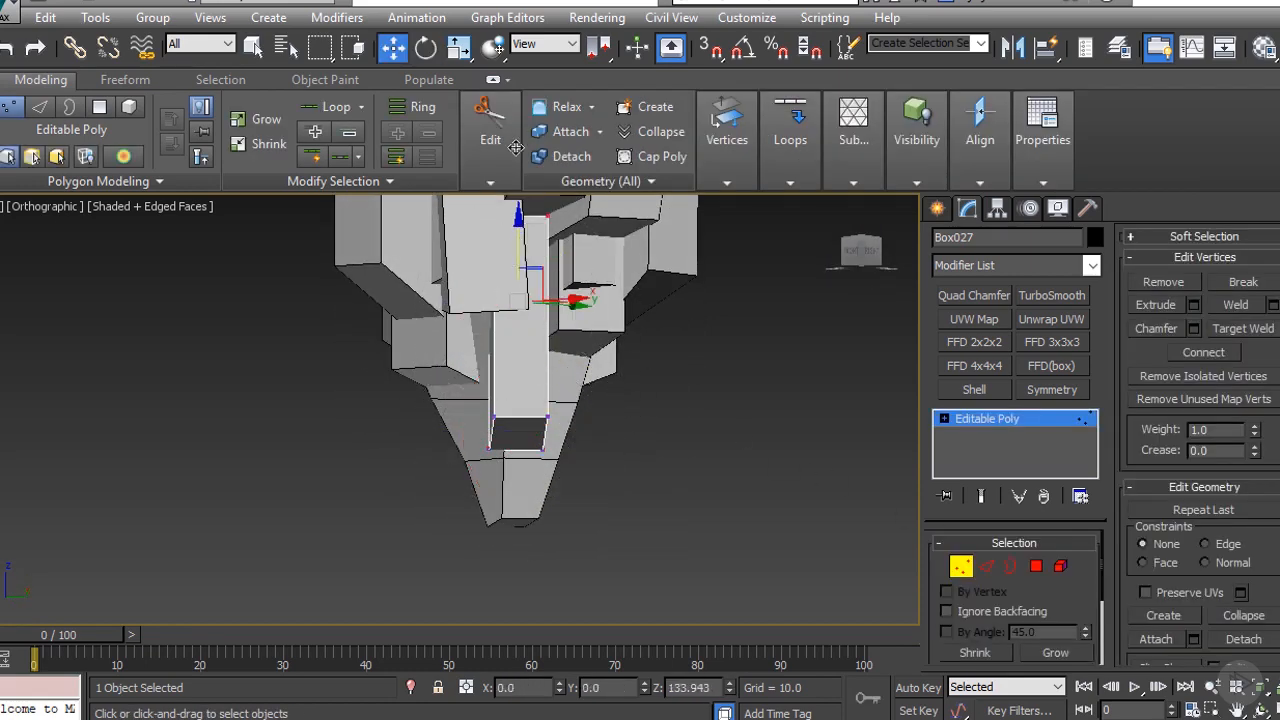
alt+middle_drag(566, 328, 506, 428)
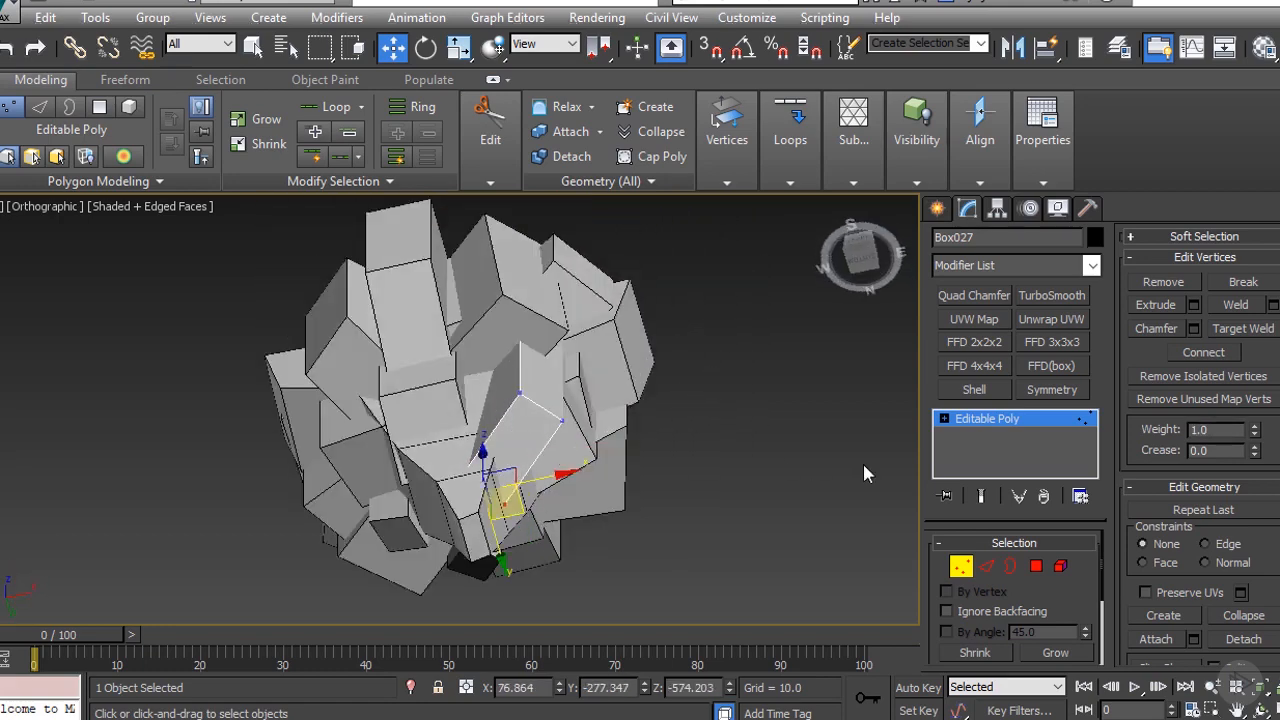
click(966, 423)
Step: Move the clone's outer lower corner vertices inward to about X 160, Y -335
alt+middle_drag(680, 470, 621, 556)
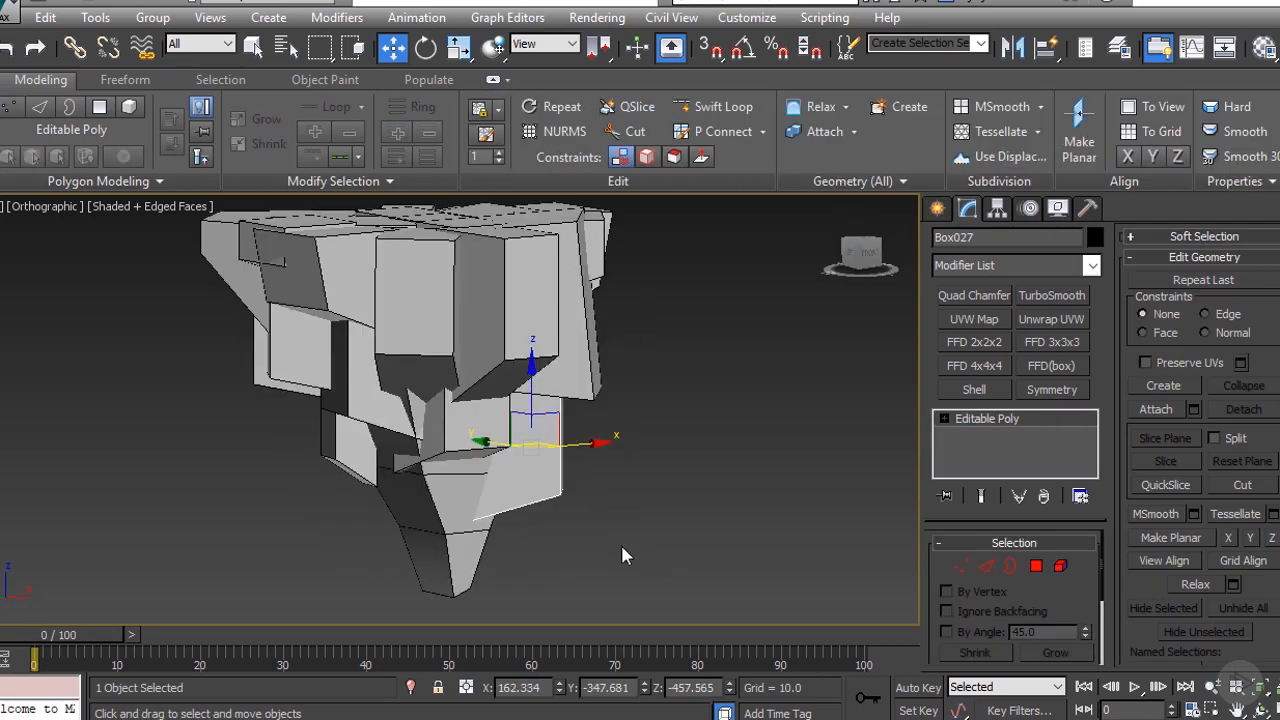
click(986, 569)
click(961, 568)
drag(541, 467, 595, 510)
alt+middle_drag(595, 510, 565, 493)
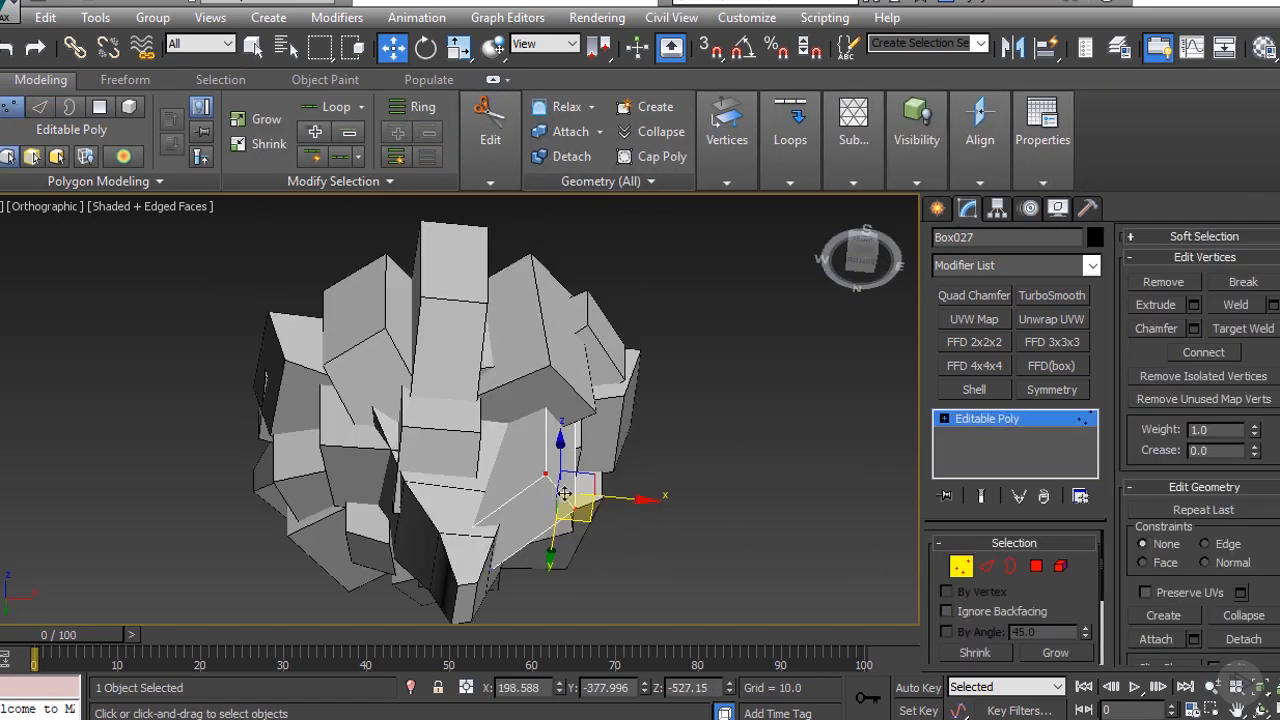
drag(583, 527, 565, 540)
click(985, 424)
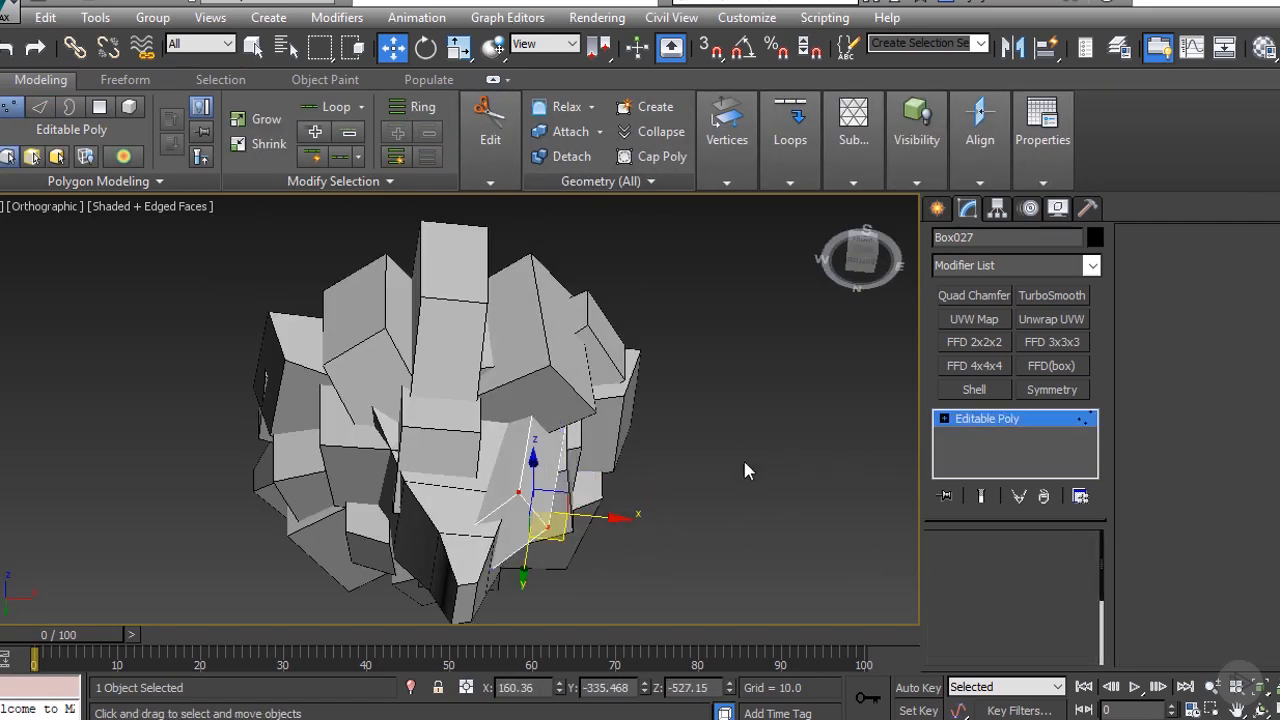
Step: Clone the small rear block and offset the copy about X 36, Y 20 toward the gap above the spike
alt+middle_drag(743, 458, 526, 491)
scroll(612, 520, down, 3)
scroll(616, 522, up, 3)
click(616, 522)
alt+middle_drag(616, 522, 654, 511)
scroll(654, 511, up, 4)
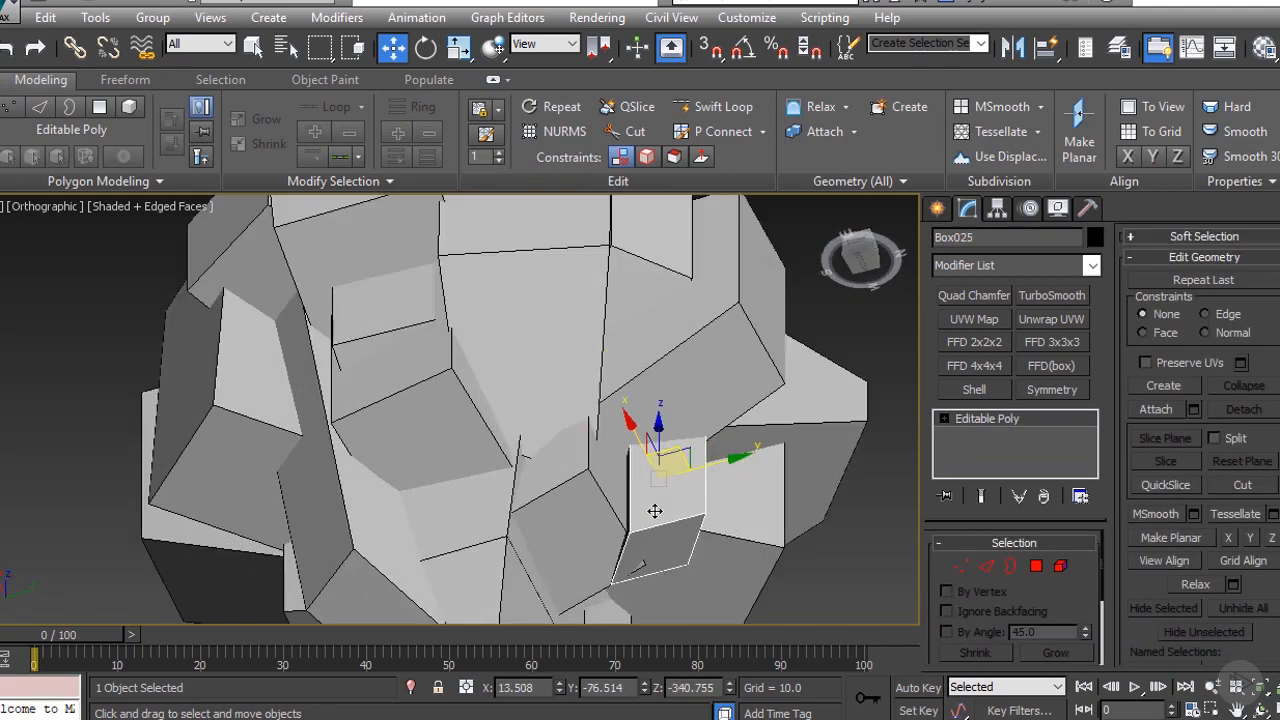
scroll(689, 414, down, 4)
alt+middle_drag(689, 414, 677, 389)
scroll(677, 389, up, 3)
mouse_move(682, 384)
mouse_down()
mouse_move(651, 407)
mouse_move(672, 462)
mouse_move(667, 541)
mouse_move(680, 525)
mouse_move(680, 455)
mouse_move(545, 480)
mouse_move(496, 444)
mouse_move(540, 502)
mouse_move(559, 450)
mouse_up()
click(709, 448)
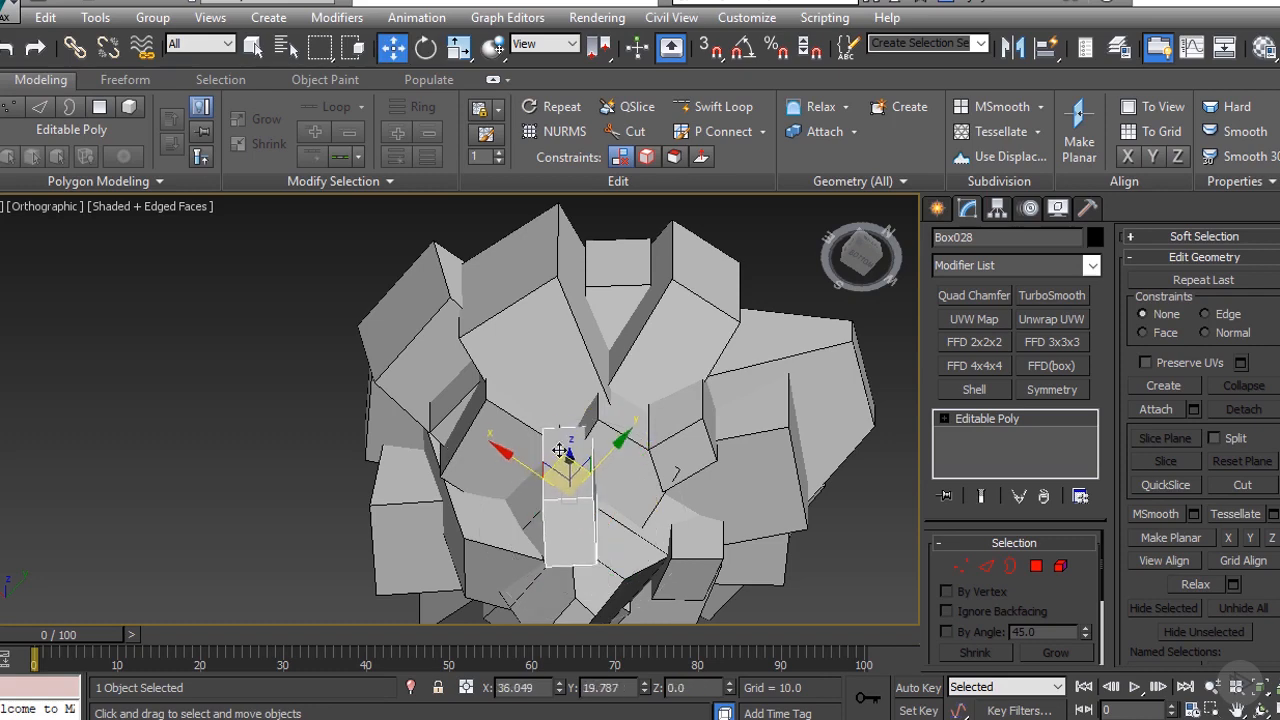
Step: Raise the small rear clone to about Z -395 so it tucks in among the blocks above the spike
alt+middle_drag(564, 449, 588, 525)
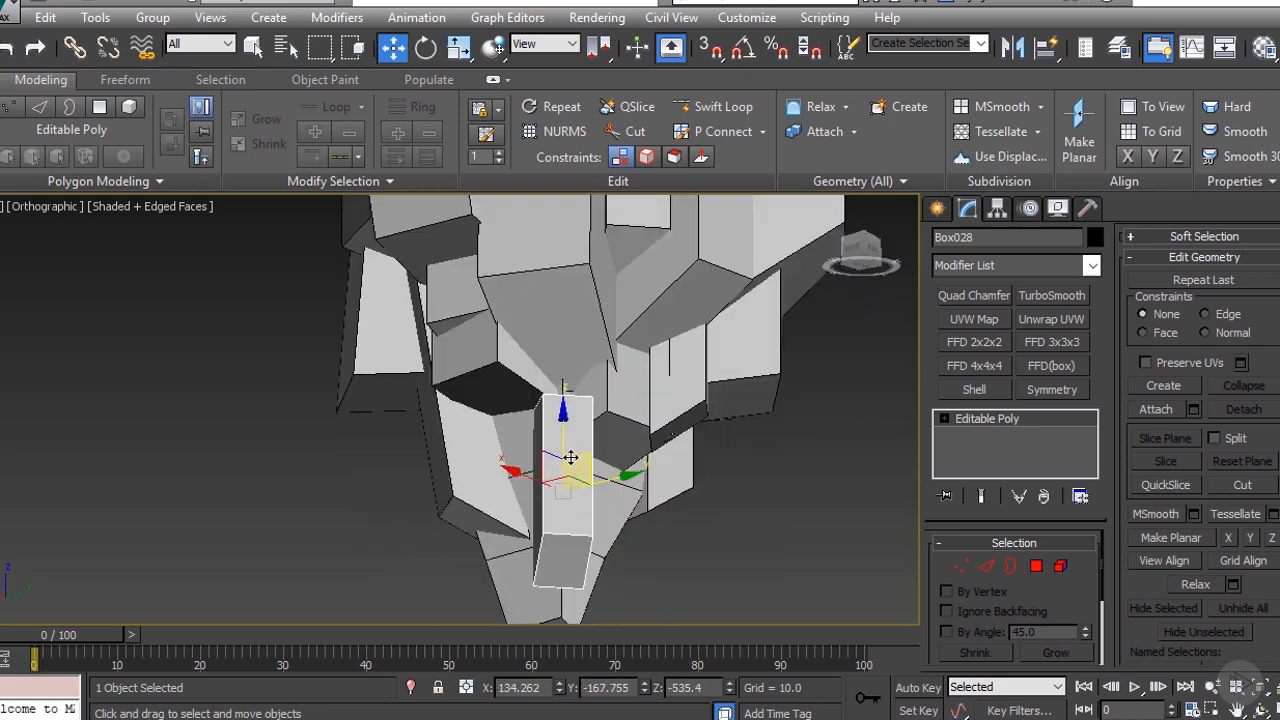
drag(565, 452, 565, 390)
alt+middle_drag(568, 349, 500, 365)
scroll(600, 450, down, 4)
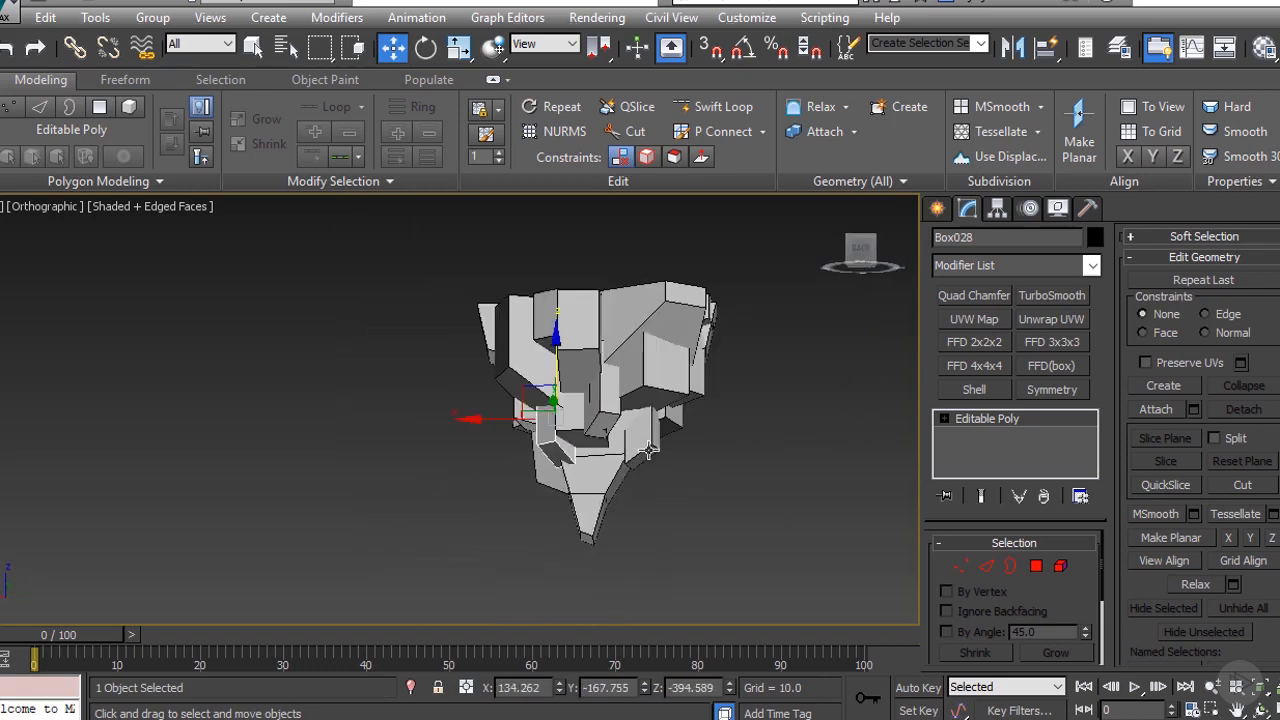
Step: Reshape the rotated tall front block by moving its outer upper corner vertices
click(605, 457)
alt+middle_drag(603, 456, 486, 480)
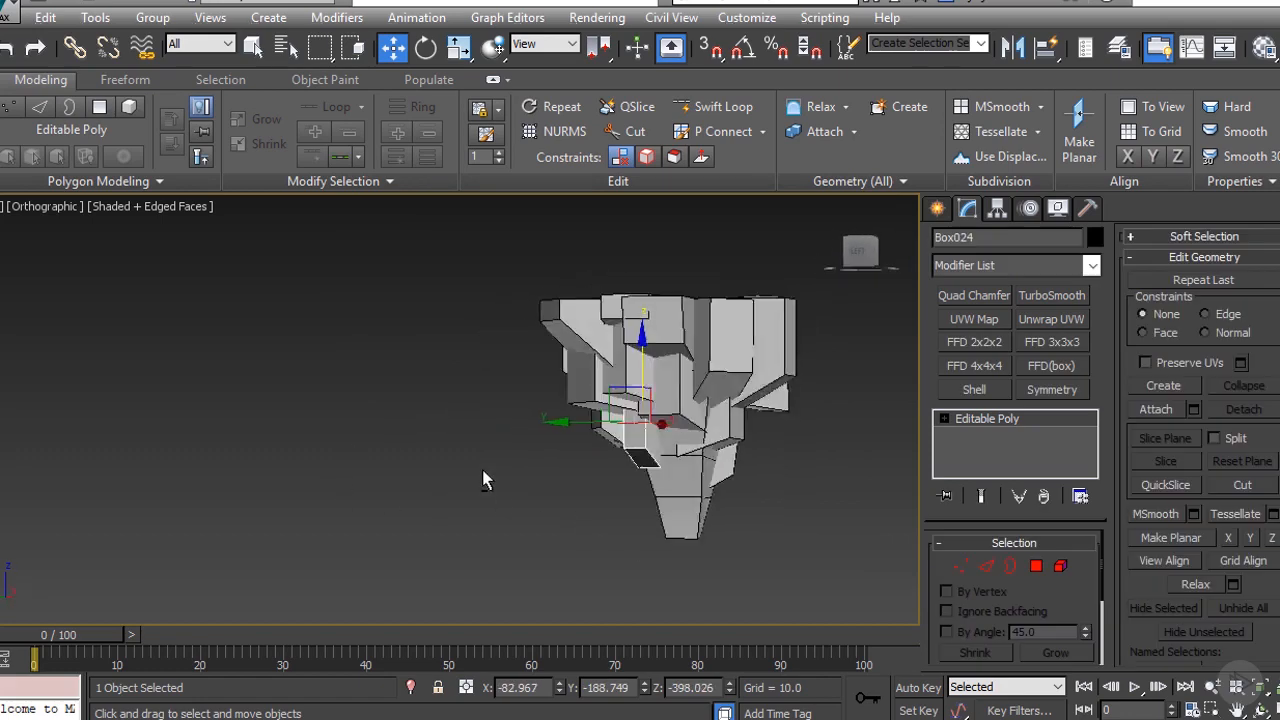
scroll(486, 480, up, 3)
alt+middle_drag(854, 389, 757, 488)
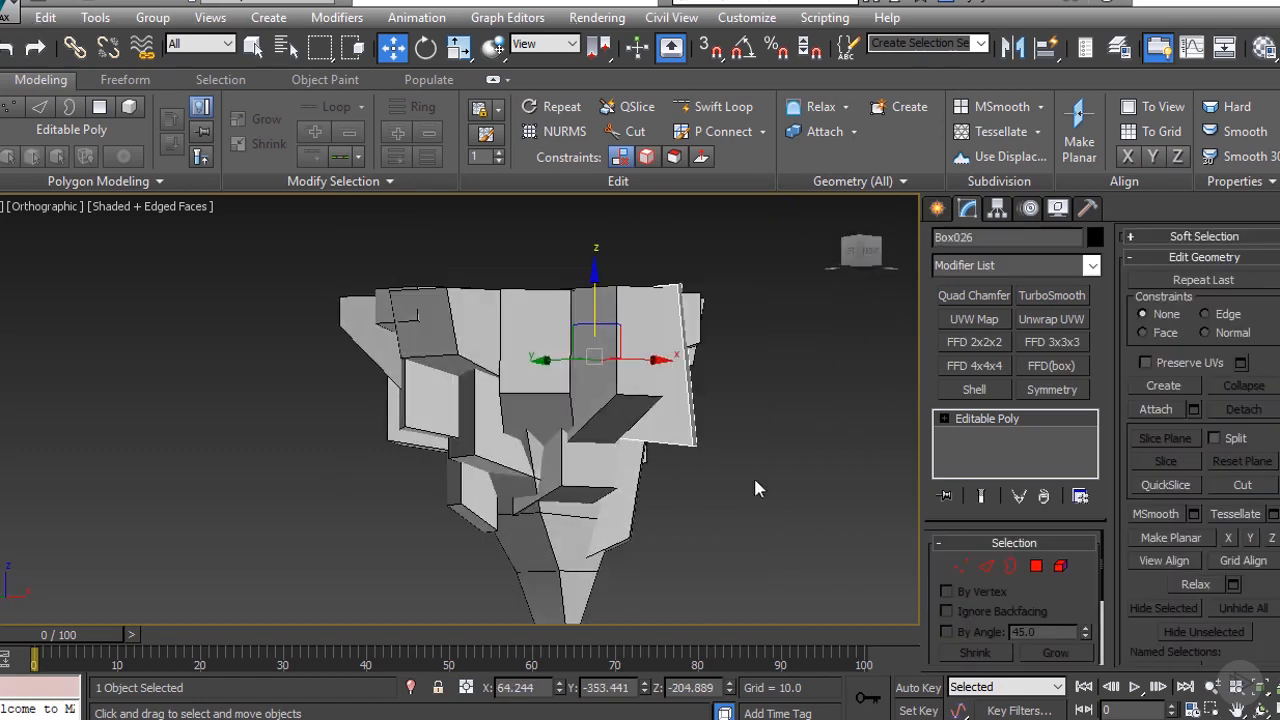
click(960, 566)
alt+middle_drag(700, 384, 641, 284)
alt+middle_drag(729, 355, 688, 287)
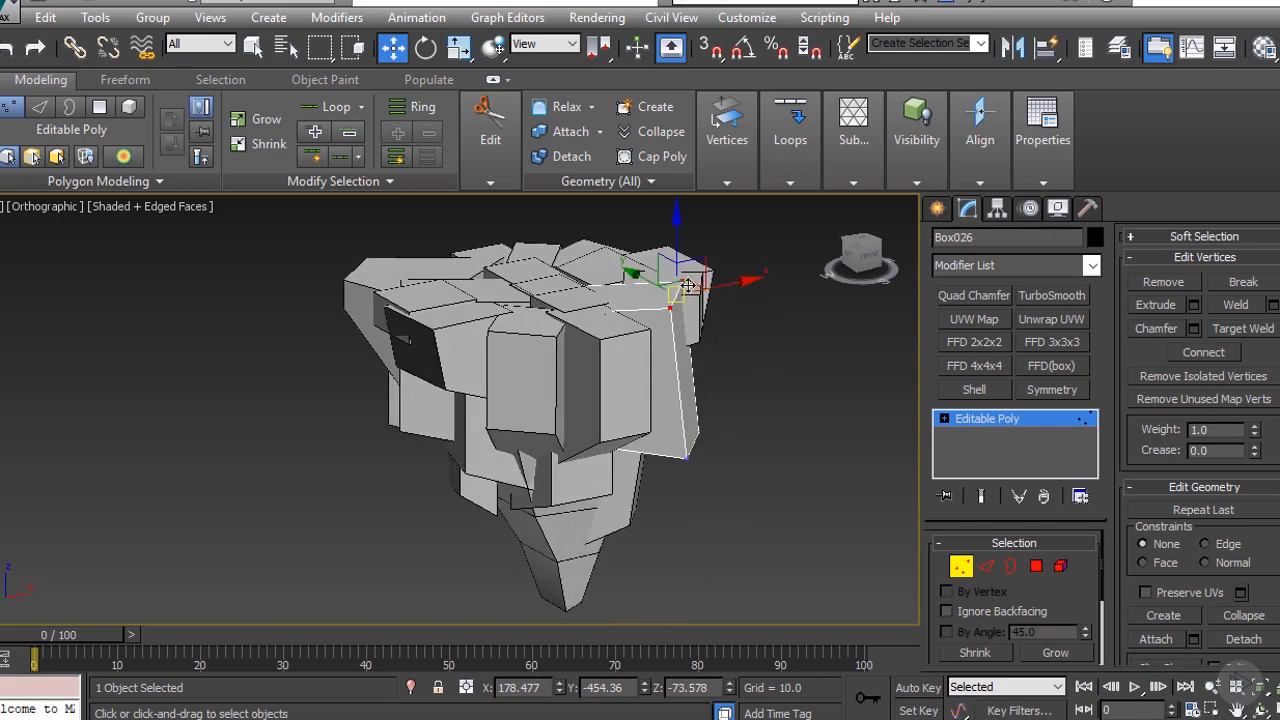
alt+middle_drag(704, 372, 715, 520)
click(962, 420)
Step: Widen the inner end of the narrow front block by spreading its inner vertices apart in the top view
click(543, 327)
alt+middle_drag(545, 330, 590, 450)
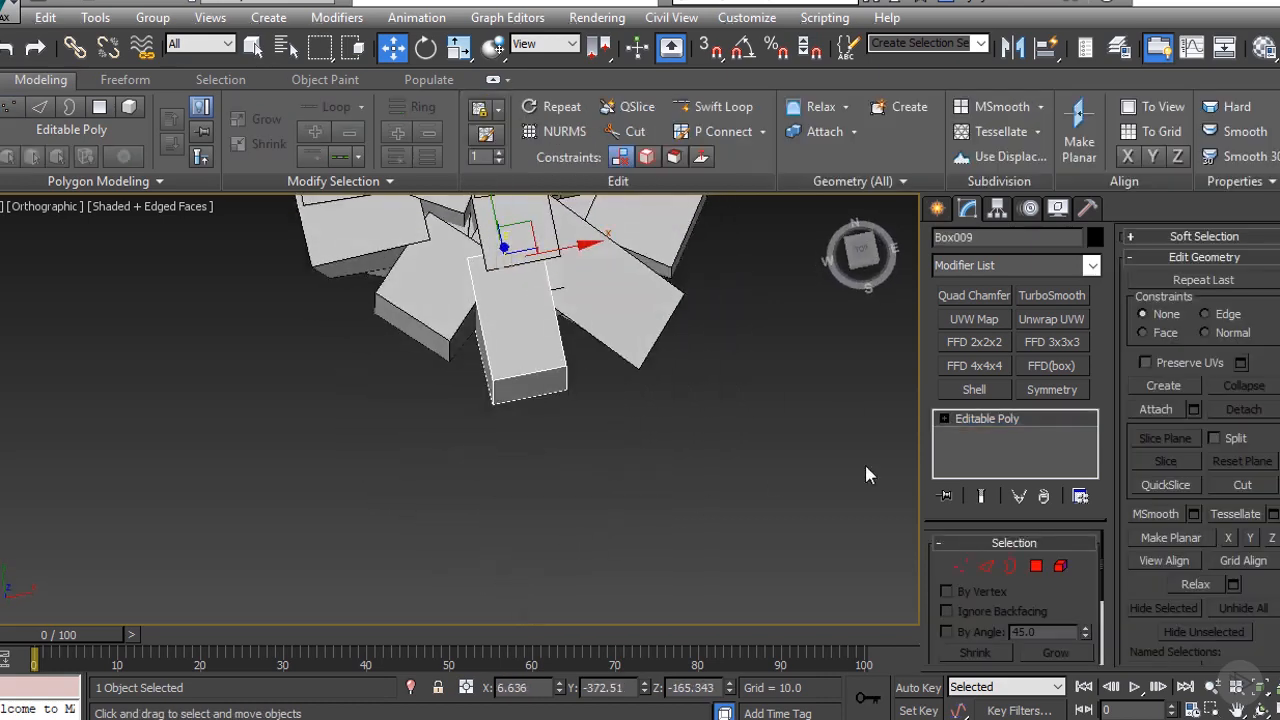
click(960, 566)
key(t)
scroll(640, 470, down, 3)
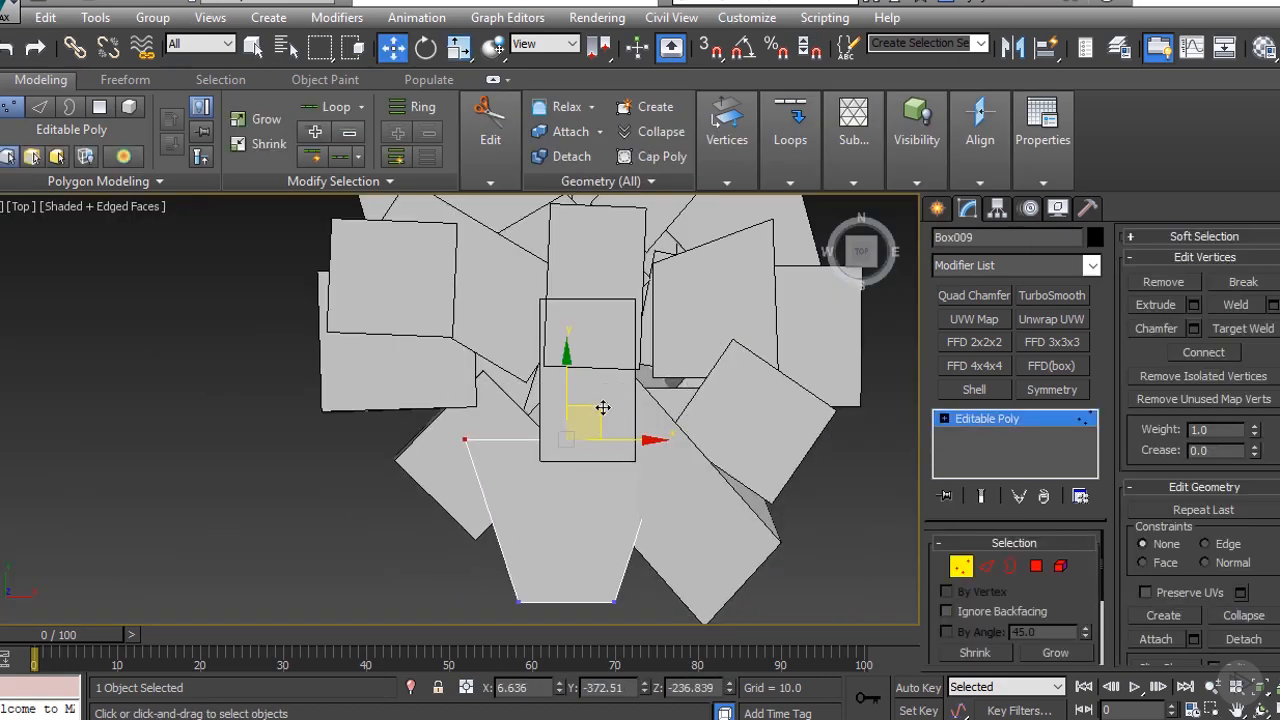
alt+middle_drag(622, 394, 883, 443)
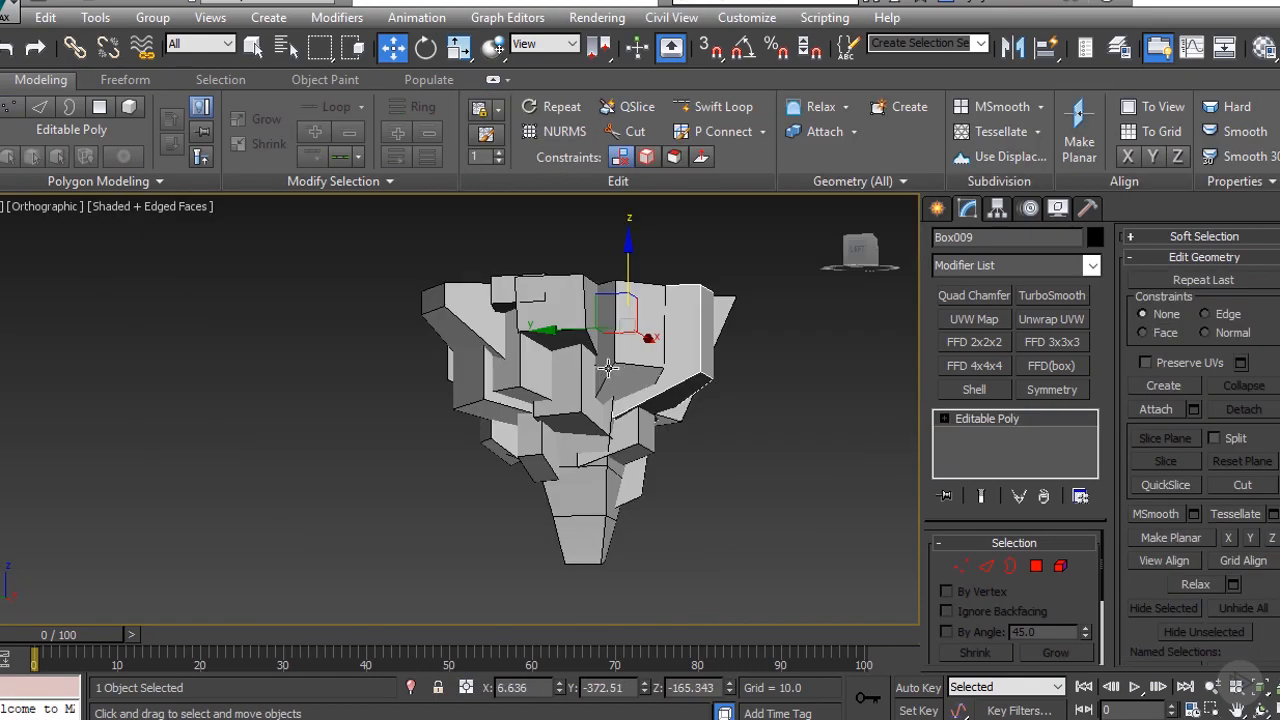
Step: Pull the outer side face of the small upper side block outward to about X -302, Y -189
click(944, 418)
scroll(450, 400, up, 5)
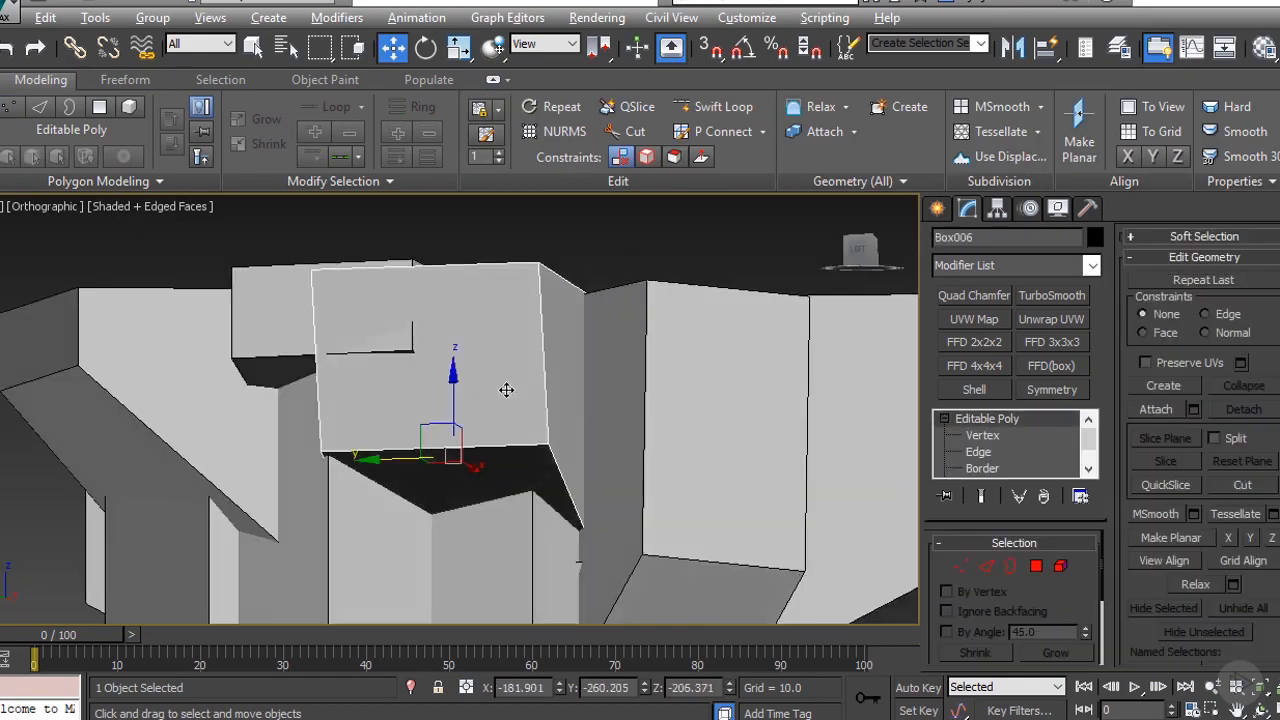
click(375, 347)
click(375, 347)
alt+middle_drag(375, 347, 656, 441)
click(1036, 566)
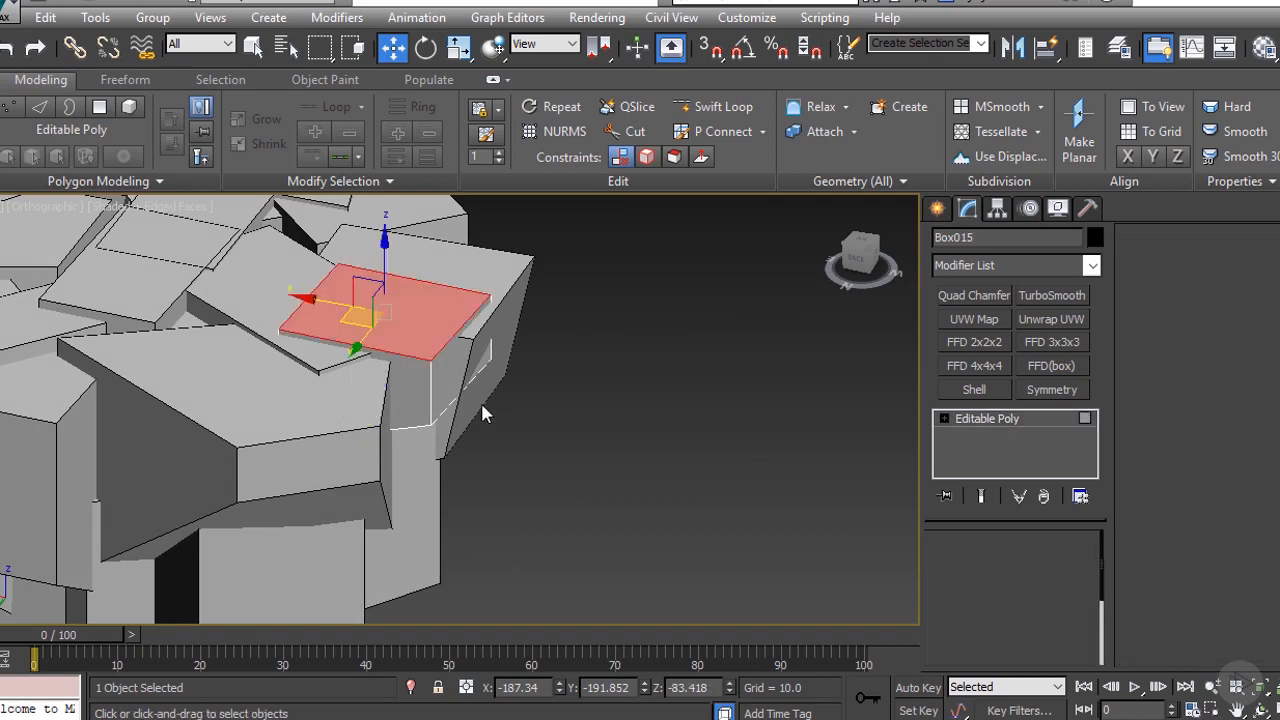
click(481, 402)
alt+middle_drag(481, 402, 440, 348)
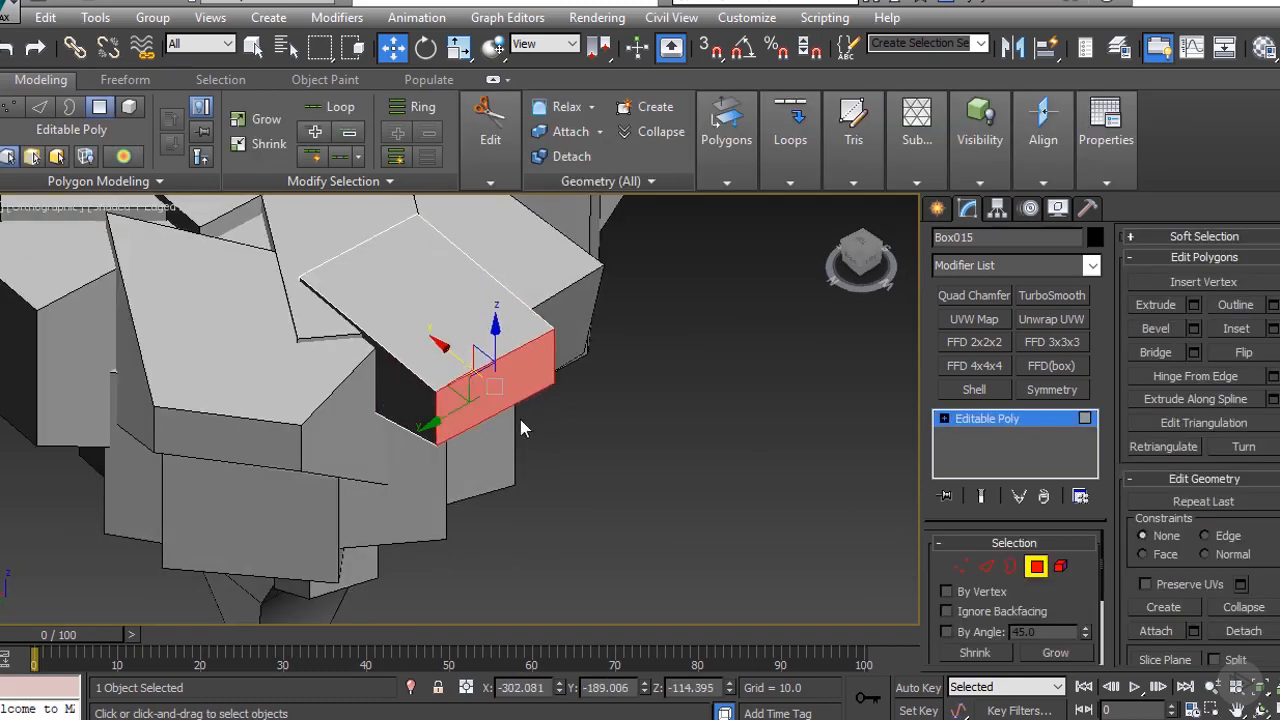
alt+middle_drag(520, 419, 486, 345)
click(1000, 420)
scroll(795, 455, down, 4)
alt+middle_drag(790, 450, 692, 363)
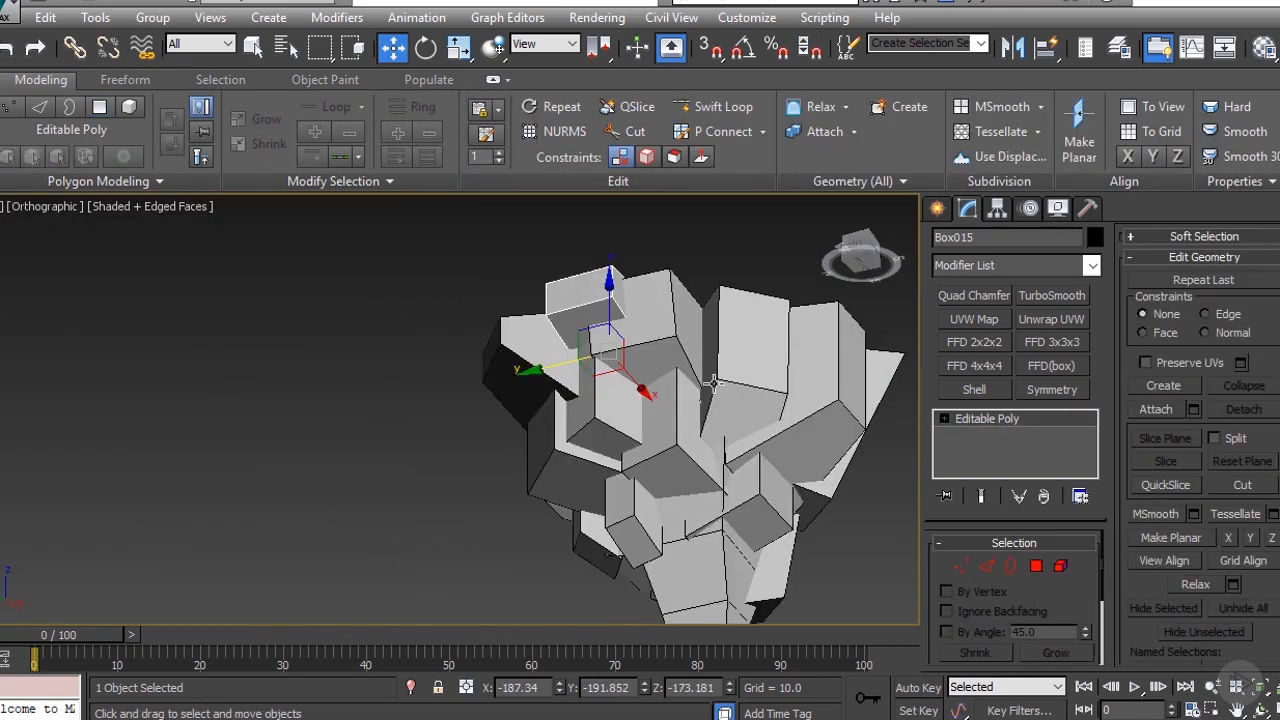
Step: Move a lower vertex of the small front block above the spike to about X -30, Y -273, Z -488
click(653, 339)
alt+middle_drag(710, 425, 701, 369)
click(702, 368)
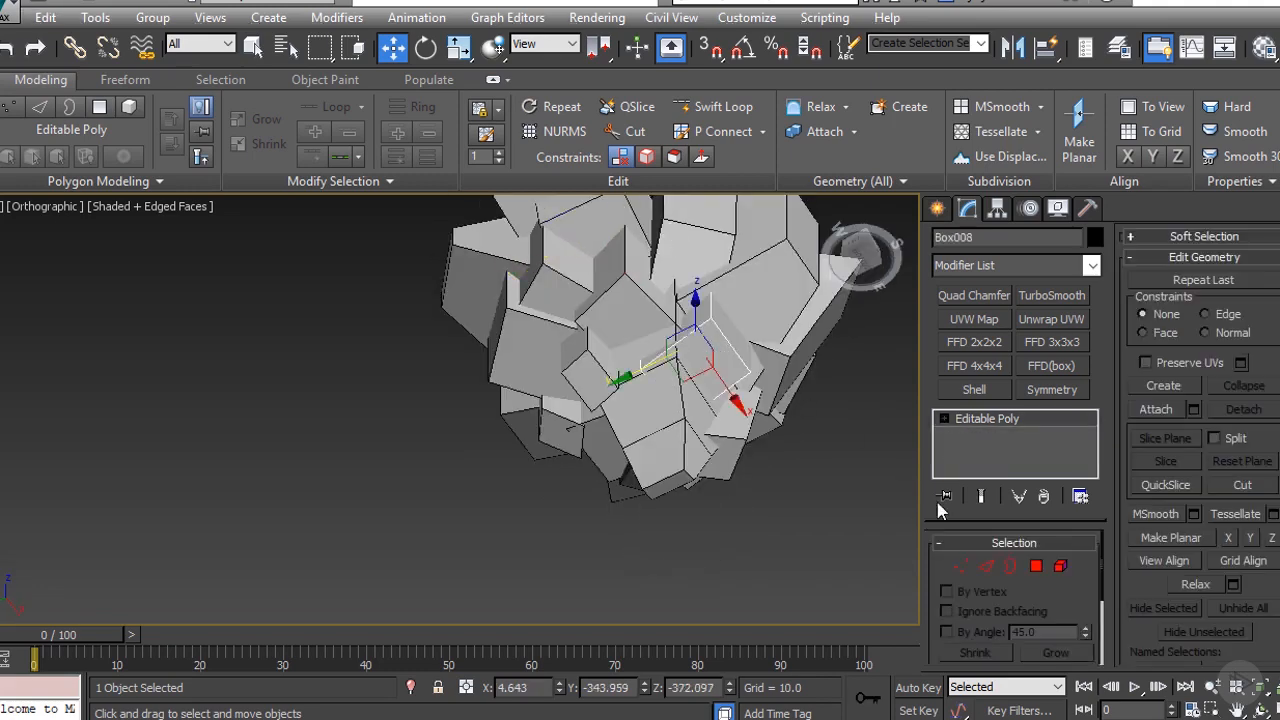
click(960, 567)
click(640, 396)
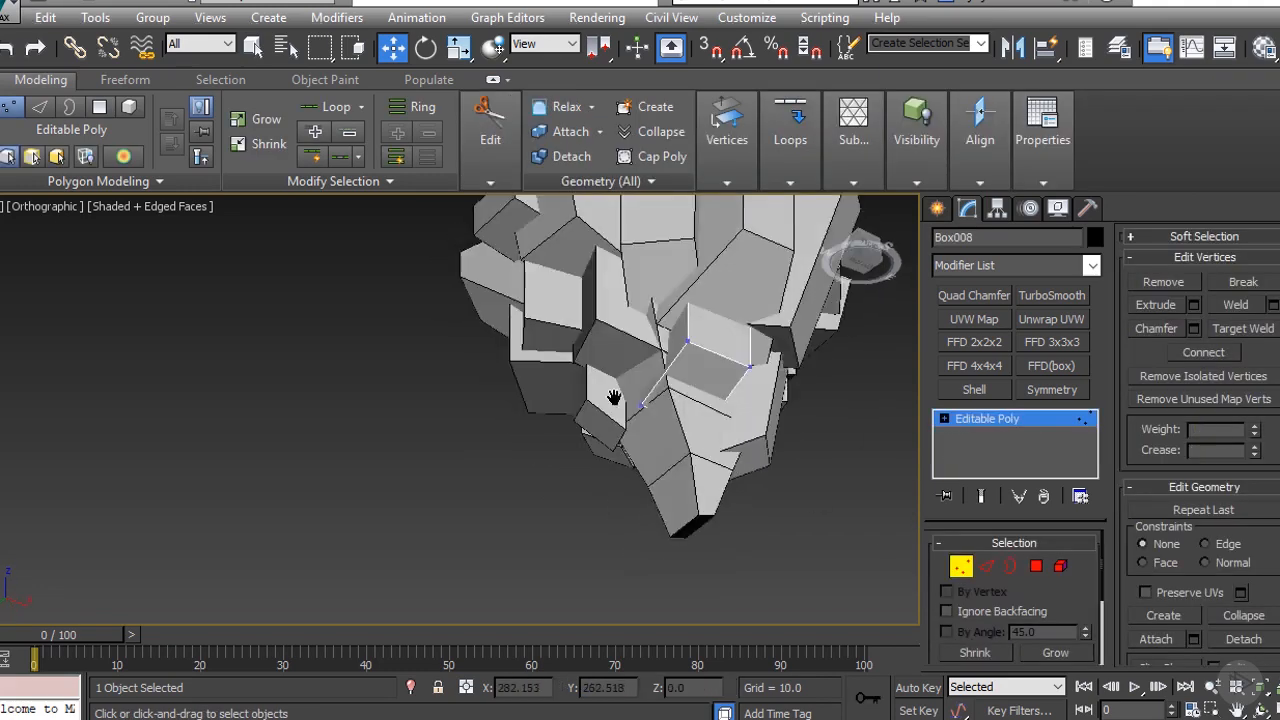
scroll(665, 410, up, 4)
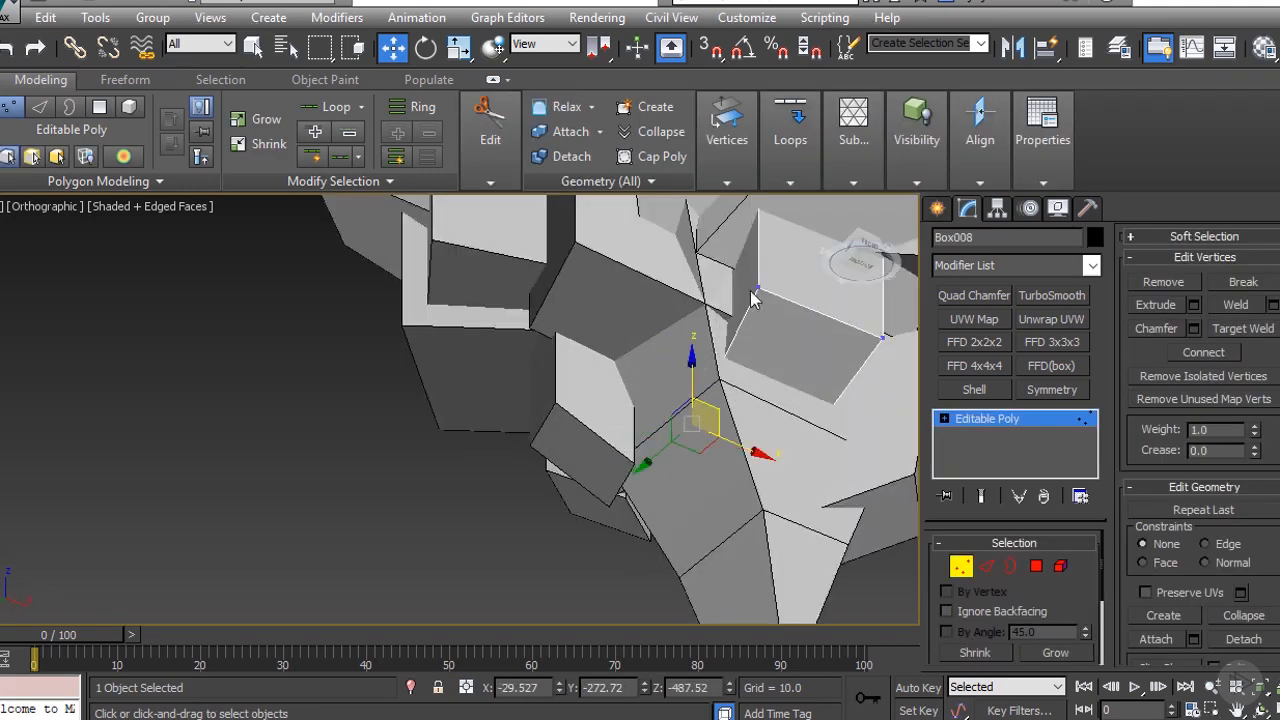
Step: Reshape the outer lower corner of the small front block by repositioning its corner vertex
click(751, 291)
middle_drag(751, 291, 671, 421)
scroll(660, 412, down, 3)
click(643, 446)
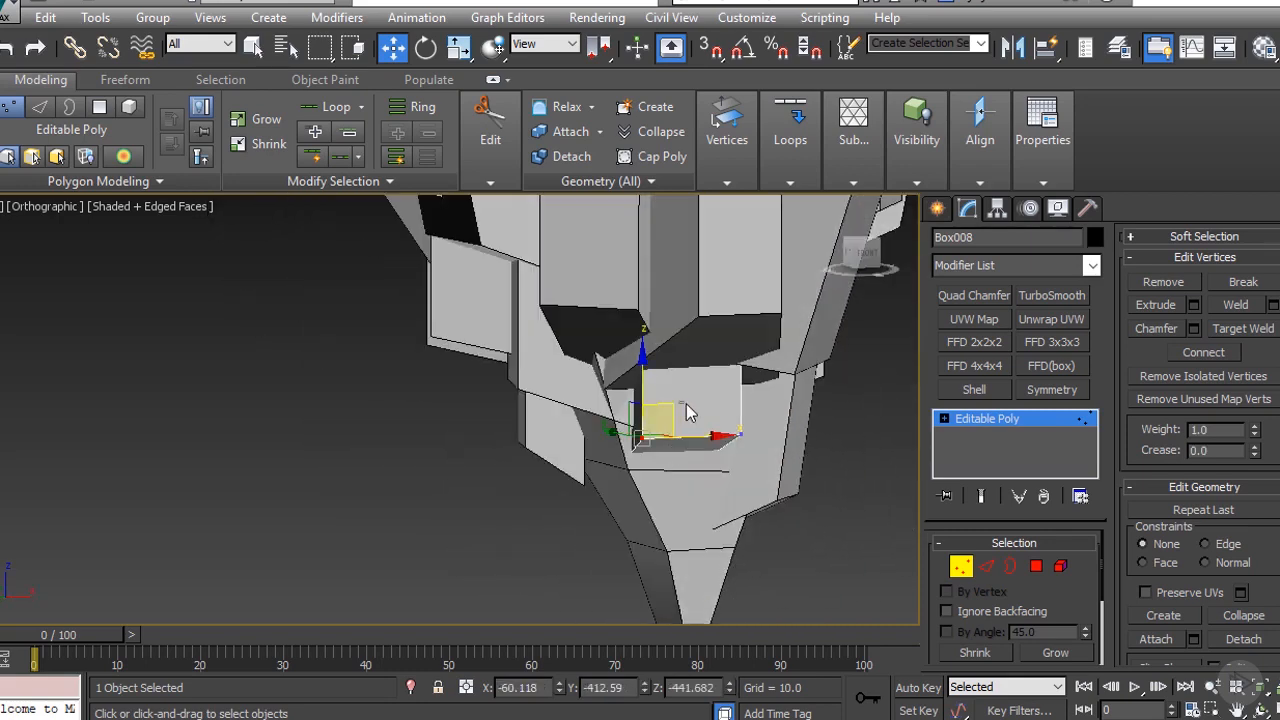
click(686, 404)
click(643, 438)
drag(669, 411, 685, 406)
scroll(701, 406, down, 4)
alt+middle_drag(694, 414, 650, 363)
scroll(760, 345, up, 3)
click(986, 419)
Step: Move the tall front block inward to about X 64, Y -299
click(695, 306)
alt+middle_drag(695, 306, 739, 400)
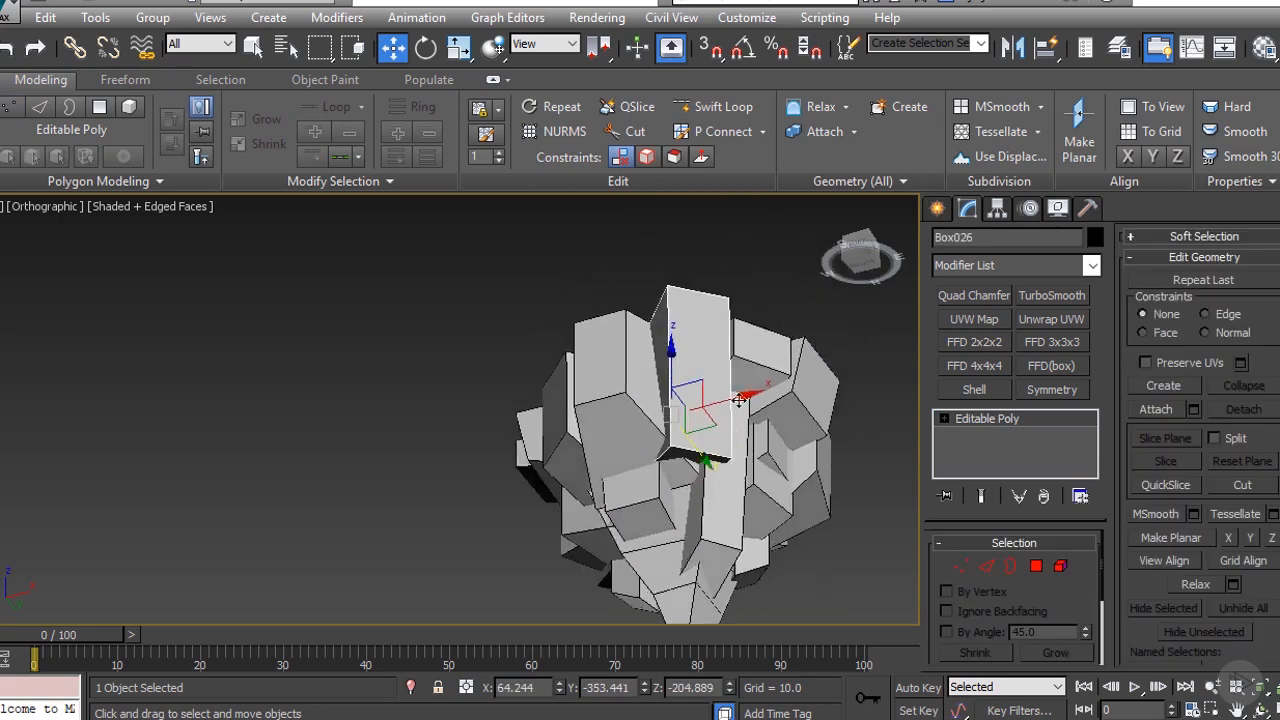
scroll(738, 400, up, 4)
key(e)
drag(660, 414, 653, 442)
key(w)
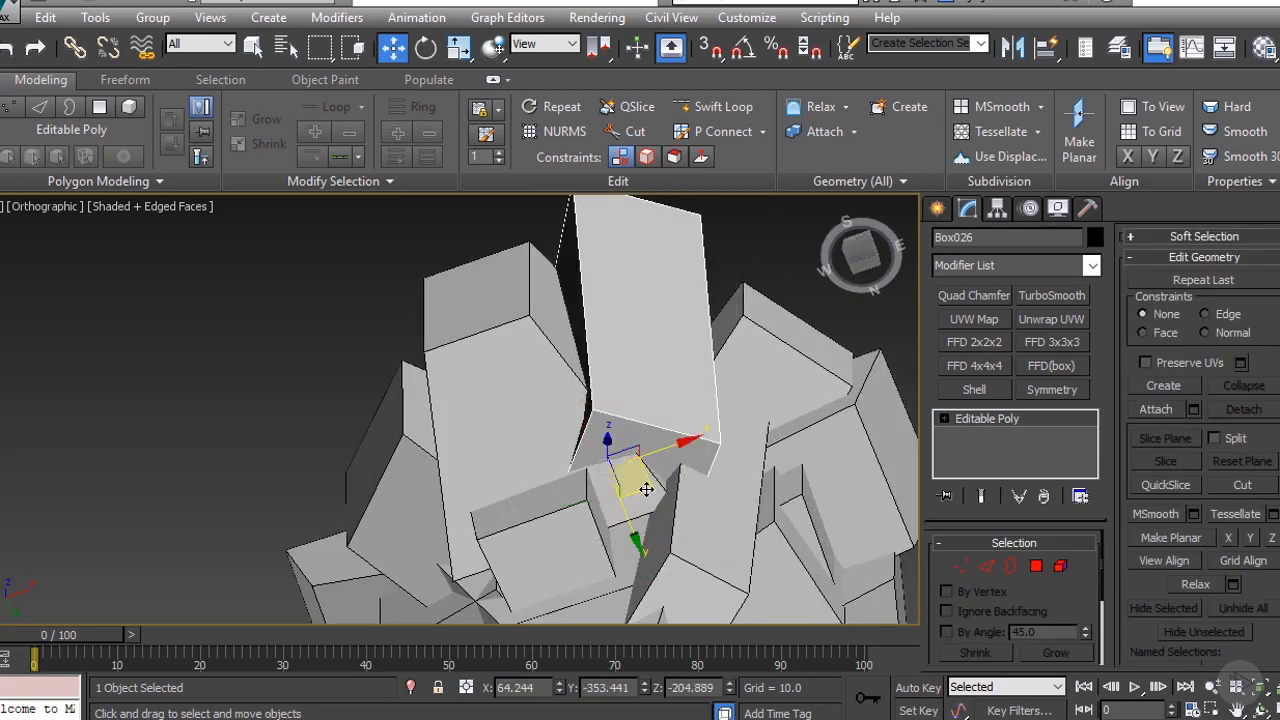
drag(646, 489, 665, 540)
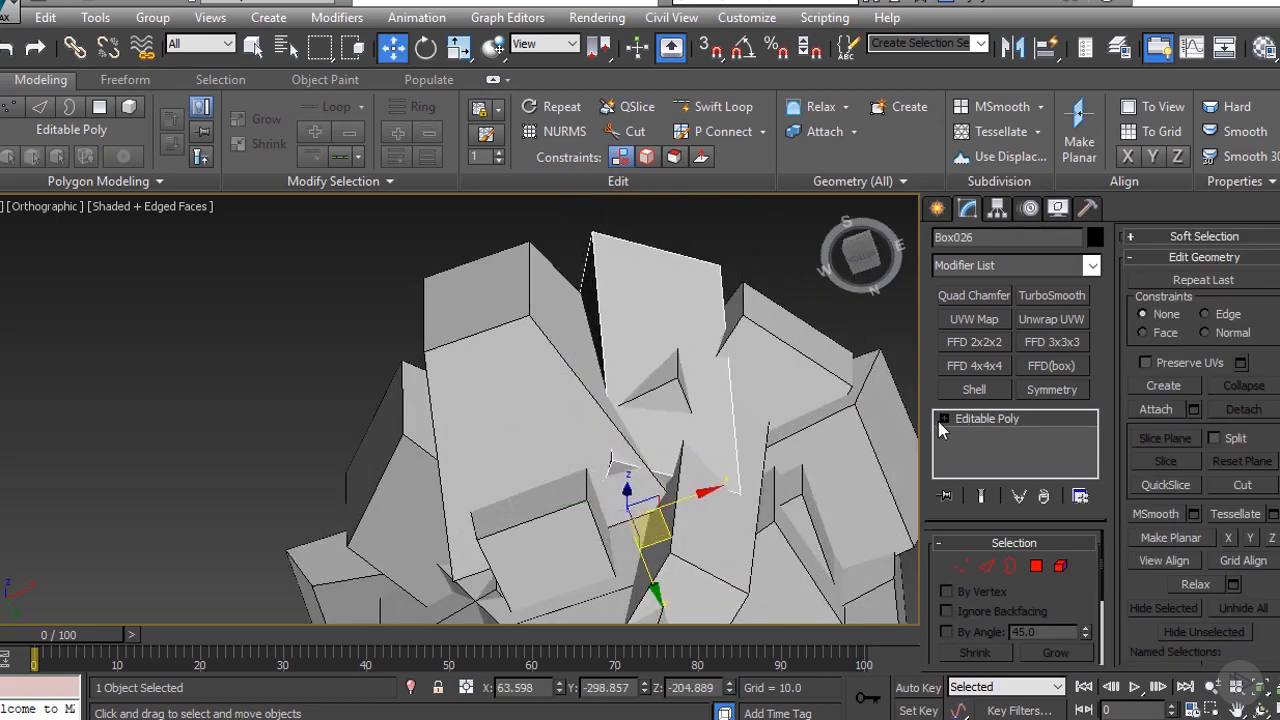
Step: Move the lower corner vertex of the block poking through the tall block to about X 132, Y -395, Z -314
key(1)
click(978, 424)
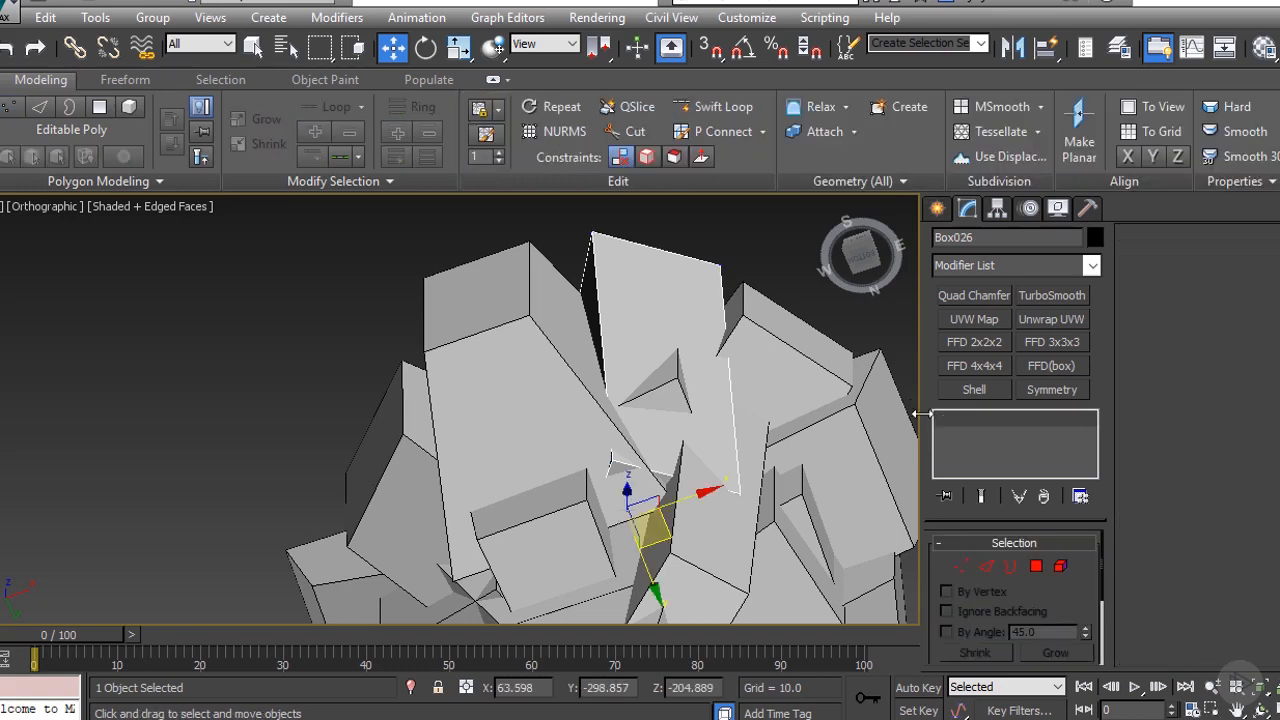
click(655, 384)
click(966, 566)
click(677, 380)
alt+middle_drag(695, 400, 761, 570)
drag(725, 400, 722, 399)
alt+middle_drag(722, 399, 625, 395)
scroll(660, 390, down, 4)
alt+middle_drag(700, 326, 697, 430)
scroll(697, 460, up, 4)
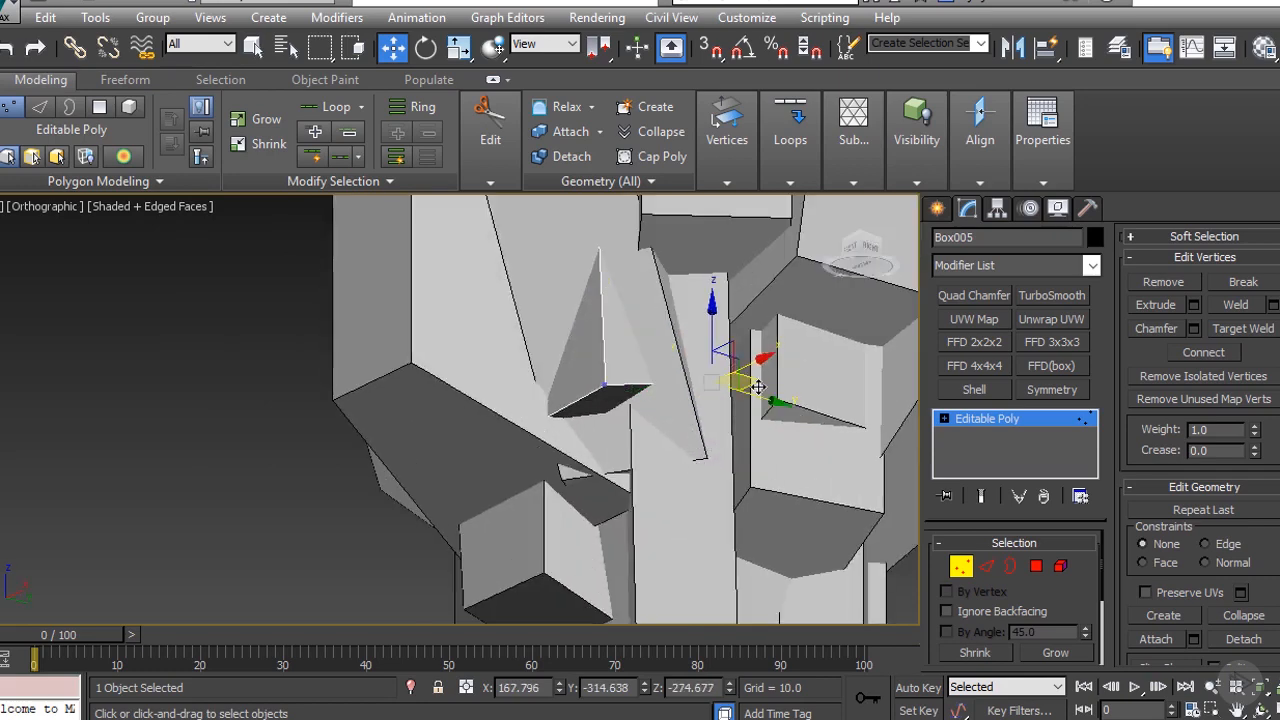
drag(758, 386, 715, 349)
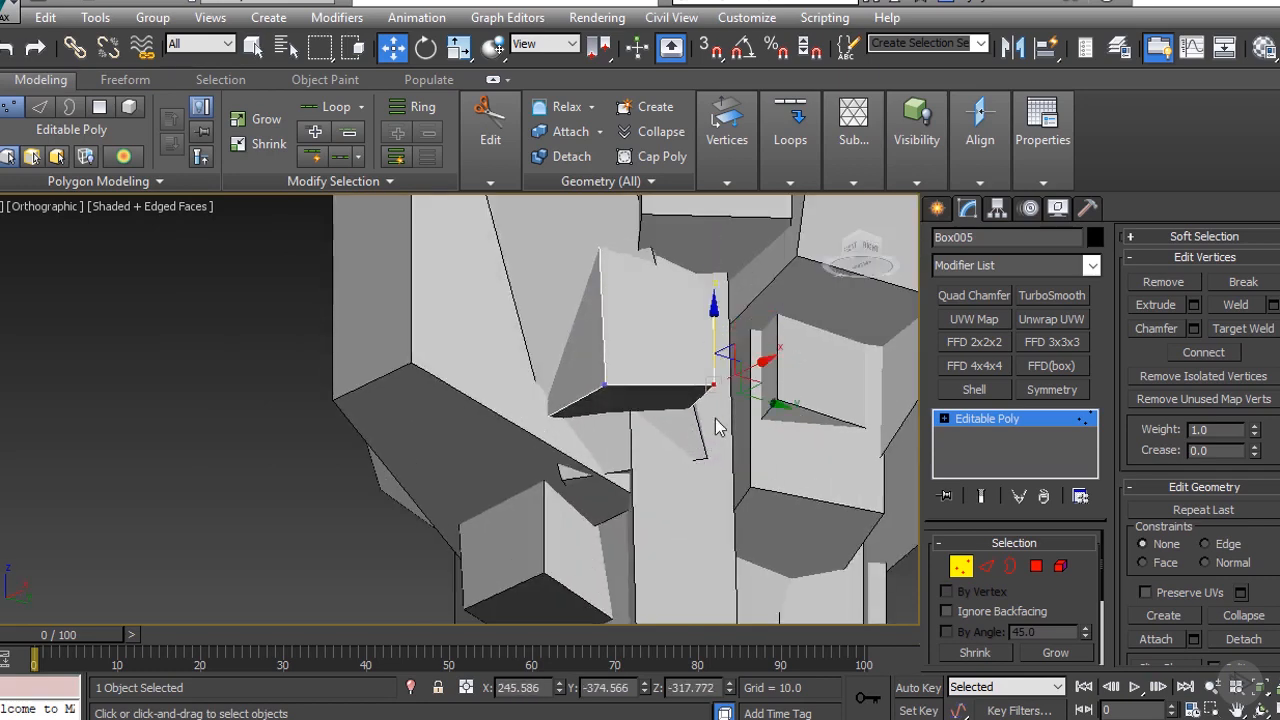
scroll(715, 418, down, 4)
alt+middle_drag(715, 418, 886, 362)
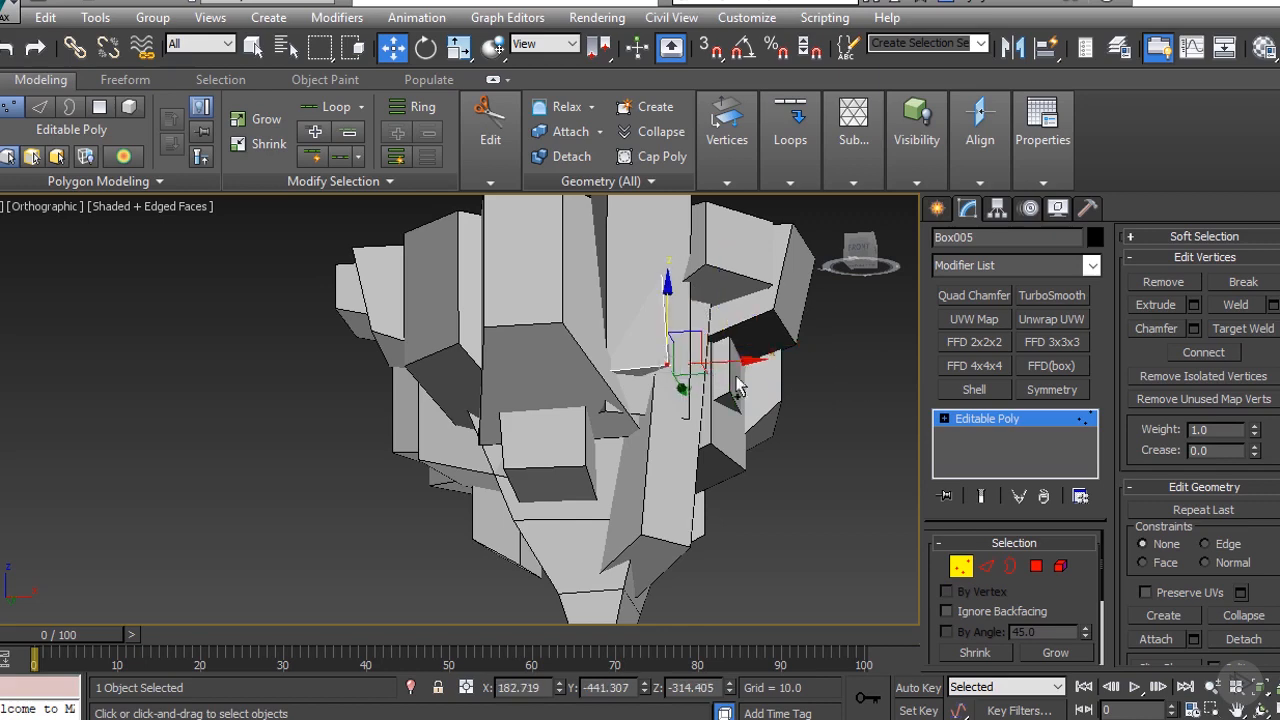
alt+middle_drag(664, 367, 710, 378)
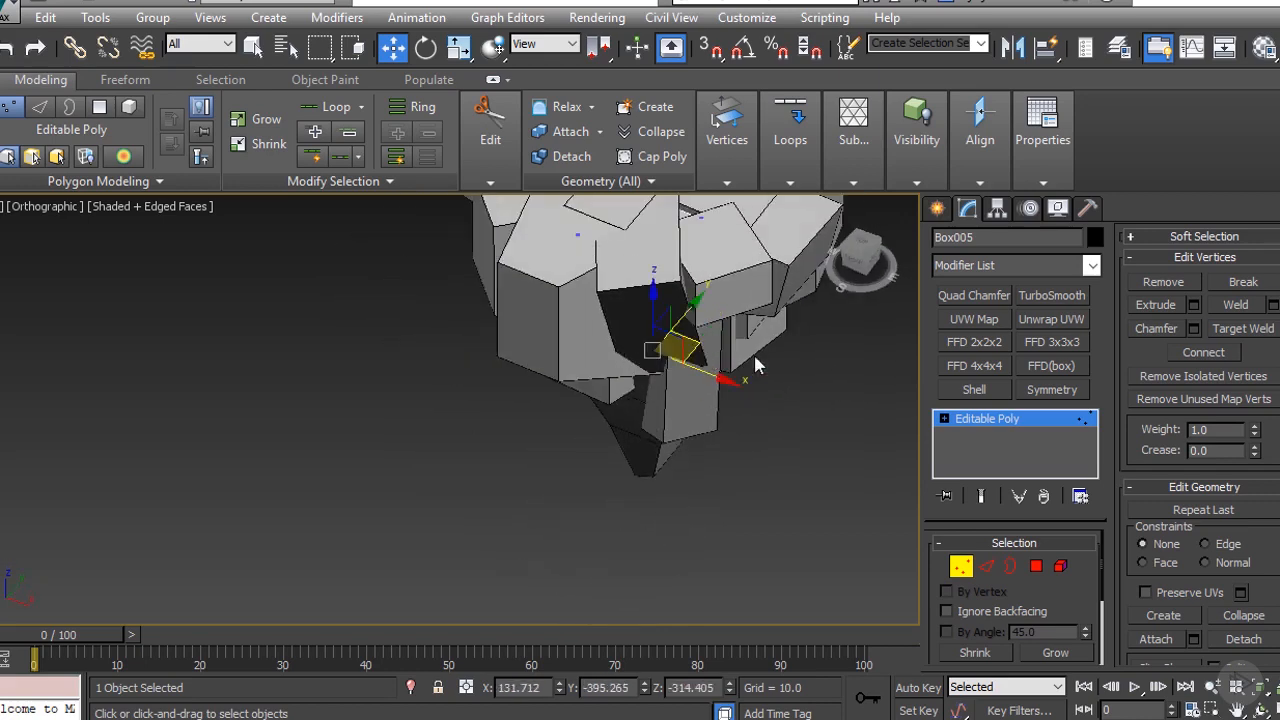
click(965, 422)
Step: Clone the upper corner block as a single copy and lower it to about Z -365
click(746, 300)
alt+middle_drag(746, 304, 745, 272)
shift+drag(714, 260, 718, 365)
click(676, 451)
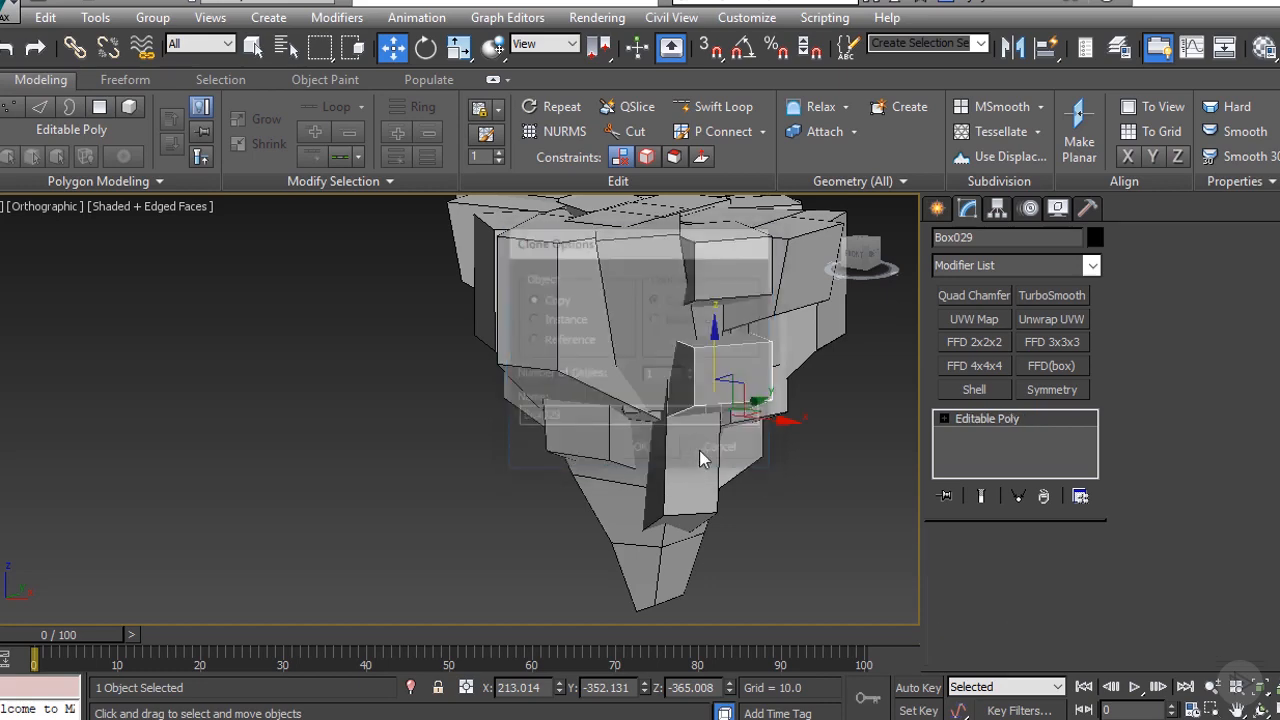
Step: Scale the lowered copy narrower and move it inward toward the gap beneath the upper corner block
alt+middle_drag(702, 454, 690, 490)
key(r)
click(711, 446)
click(734, 404)
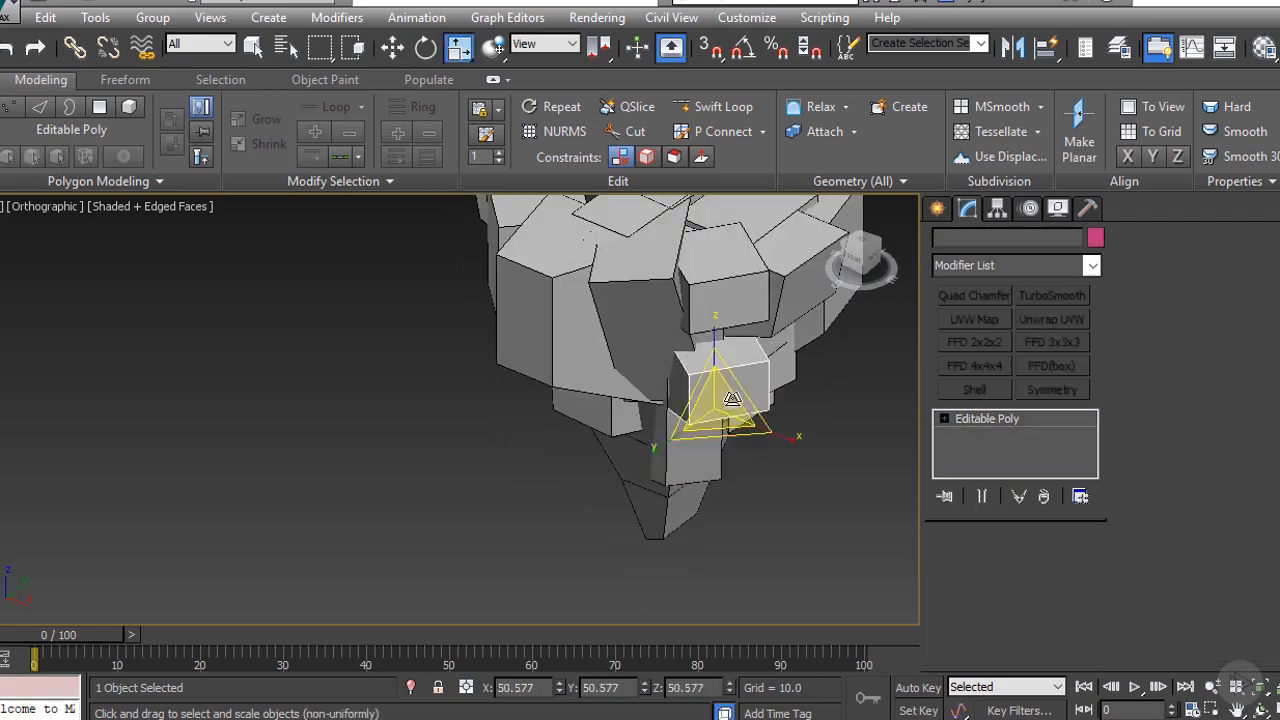
drag(720, 433, 713, 395)
key(w)
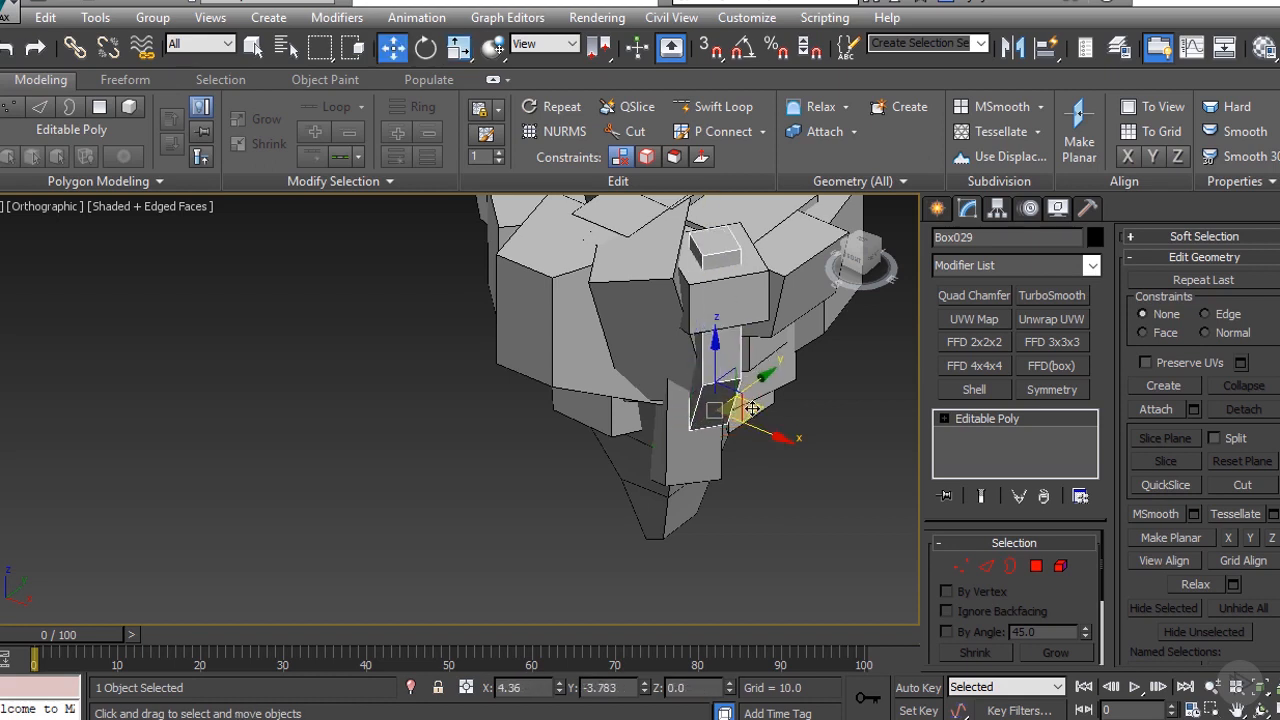
drag(752, 408, 720, 416)
Step: Rotate the narrow copy about its vertical axis and shift it into the gap above the spike
key(e)
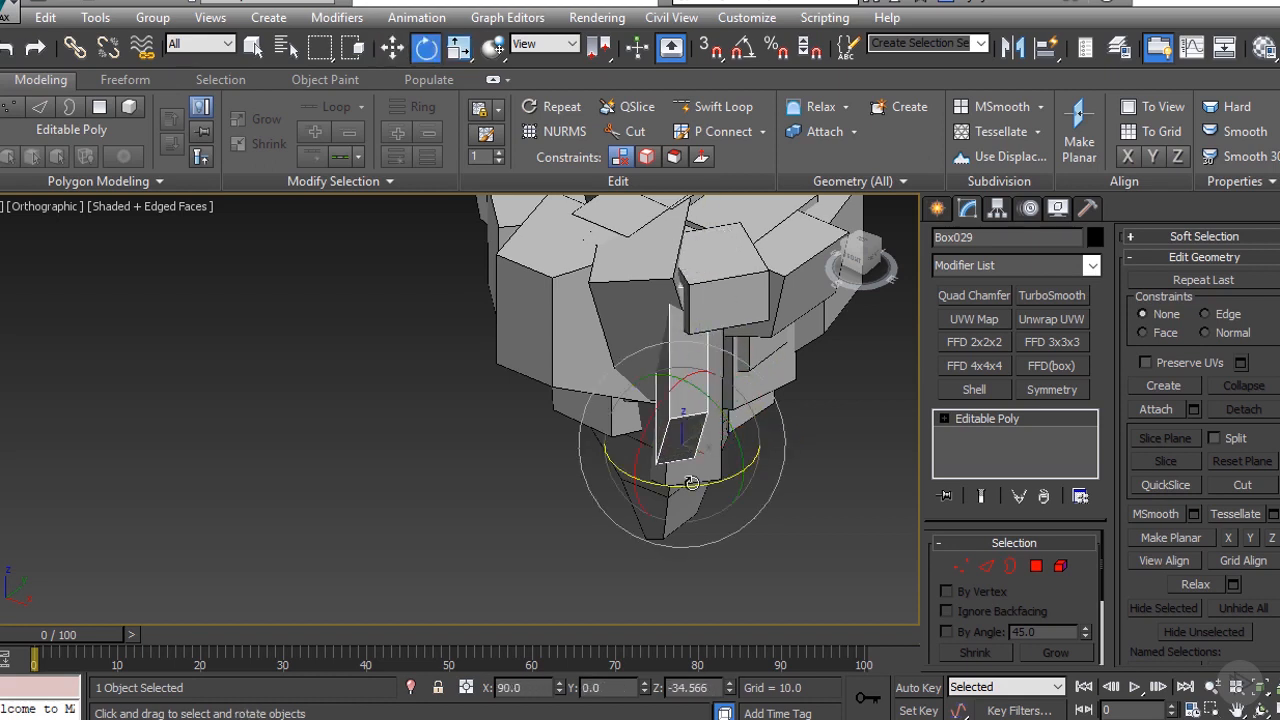
drag(651, 489, 650, 489)
key(w)
alt+middle_drag(655, 485, 742, 462)
drag(716, 428, 704, 432)
click(747, 499)
Step: Examine the whole rock formation from all sides, switching the viewport to perspective
scroll(747, 498, down, 6)
alt+middle_drag(747, 498, 788, 364)
scroll(718, 504, up, 5)
scroll(716, 503, down, 5)
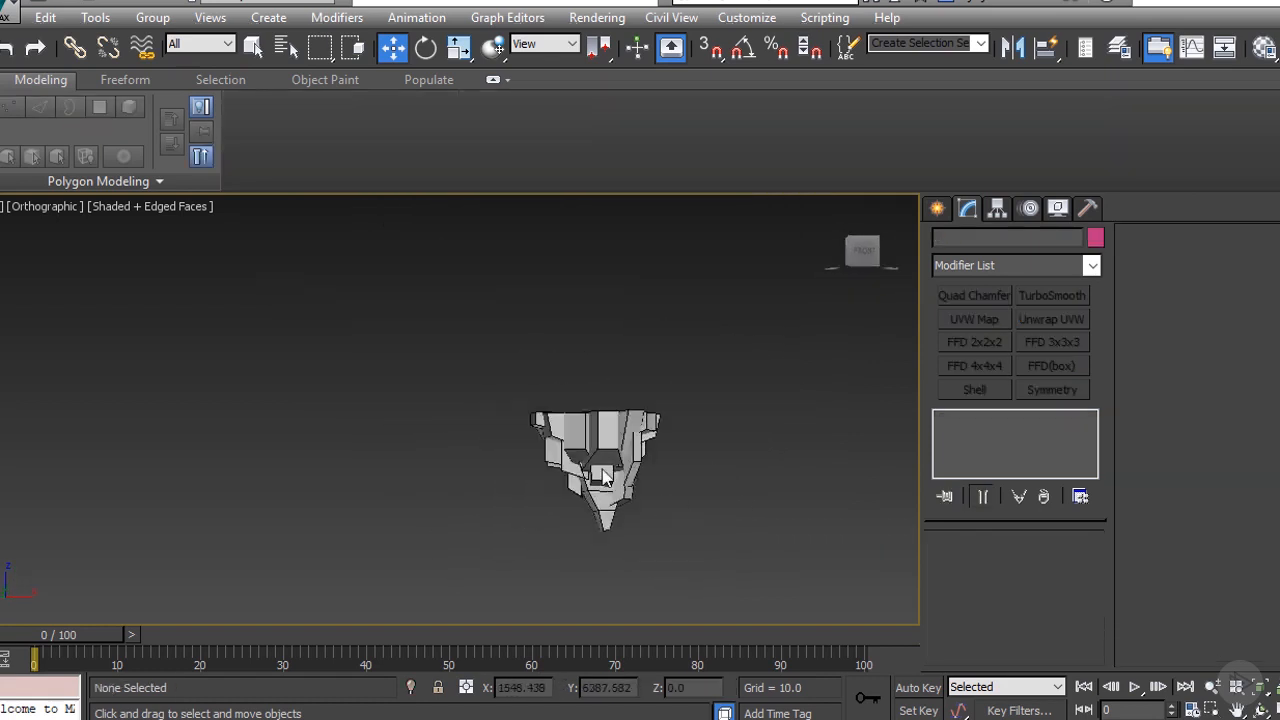
alt+middle_drag(604, 474, 777, 487)
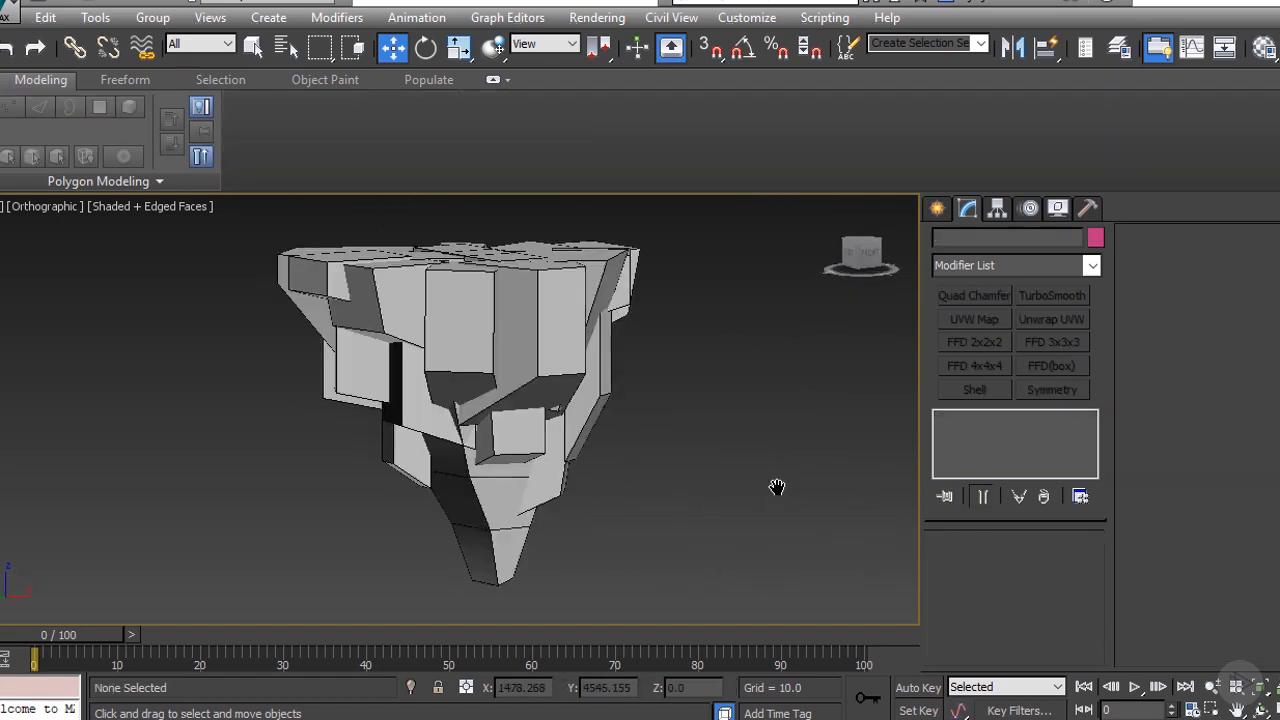
key(p)
scroll(777, 487, up, 1)
scroll(531, 407, up, 1)
alt+middle_drag(531, 407, 711, 401)
scroll(603, 411, down, 8)
alt+middle_drag(551, 433, 470, 420)
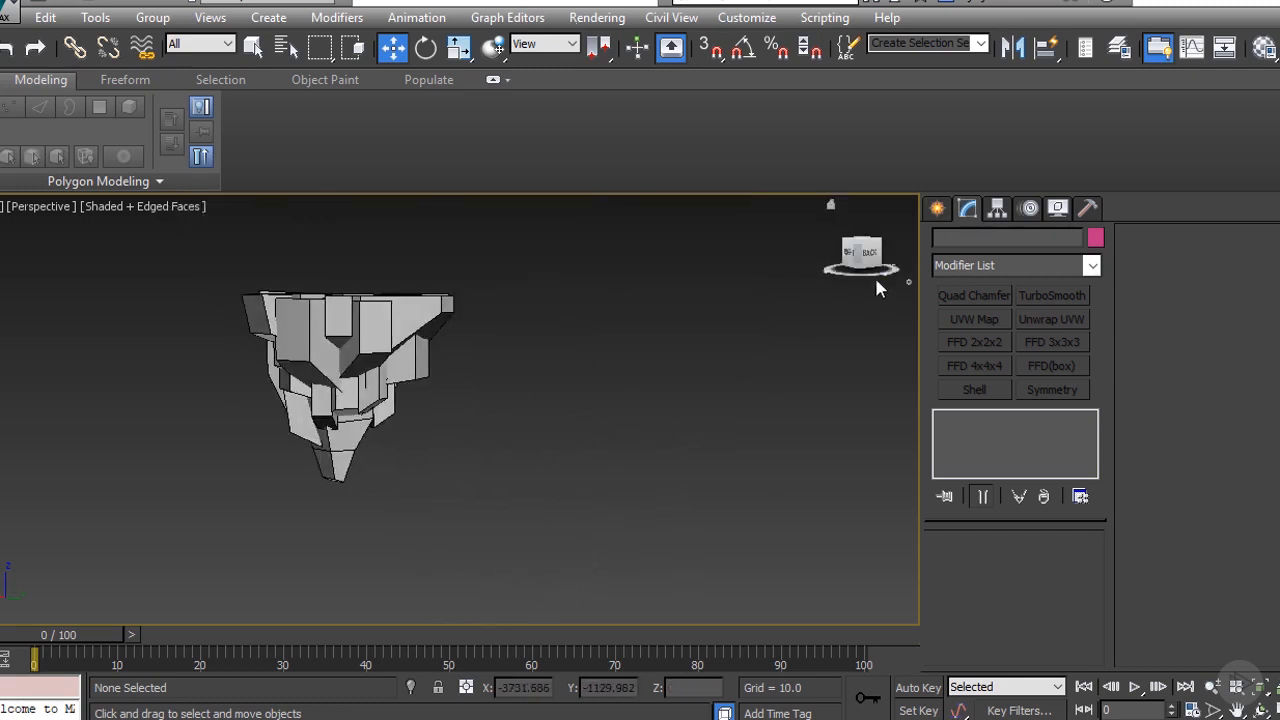
Step: Set the perspective viewport's shading to Realistic
click(160, 206)
click(190, 230)
alt+middle_drag(300, 298, 803, 316)
Step: Create a standard omni light and move it beside the rock formation to about Y 1187, Z -11
click(937, 208)
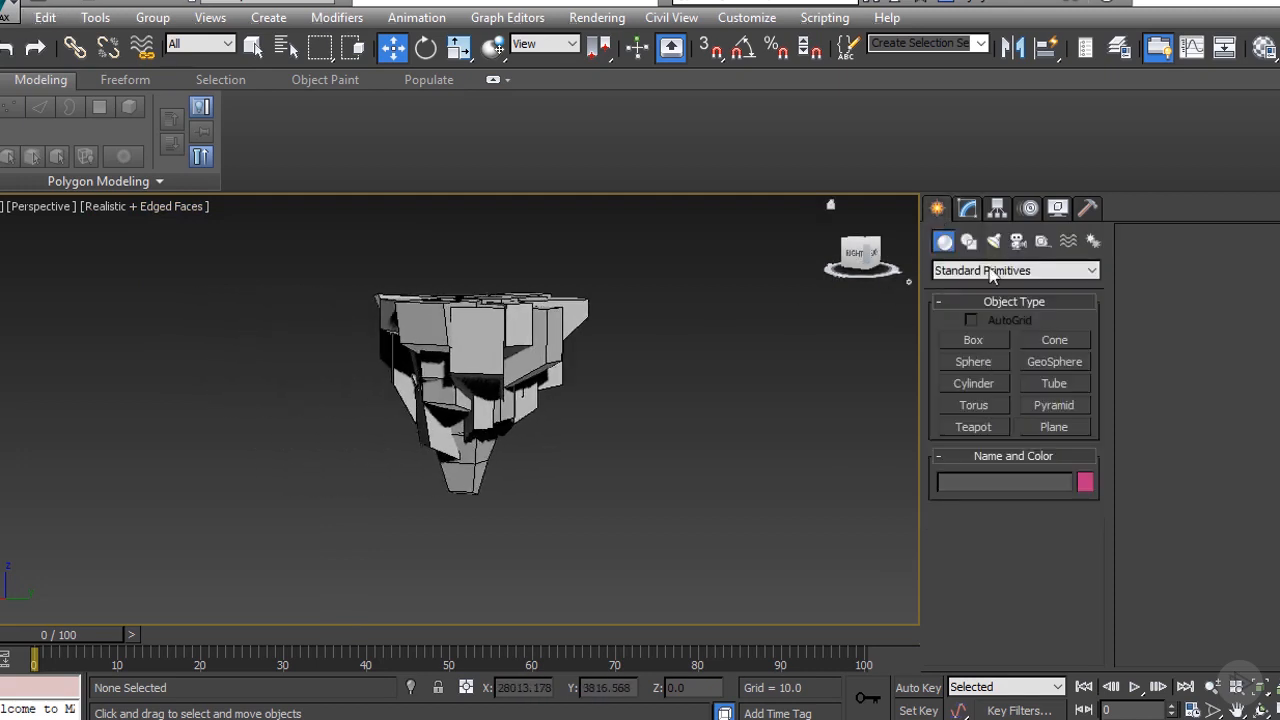
click(993, 241)
click(968, 270)
click(957, 298)
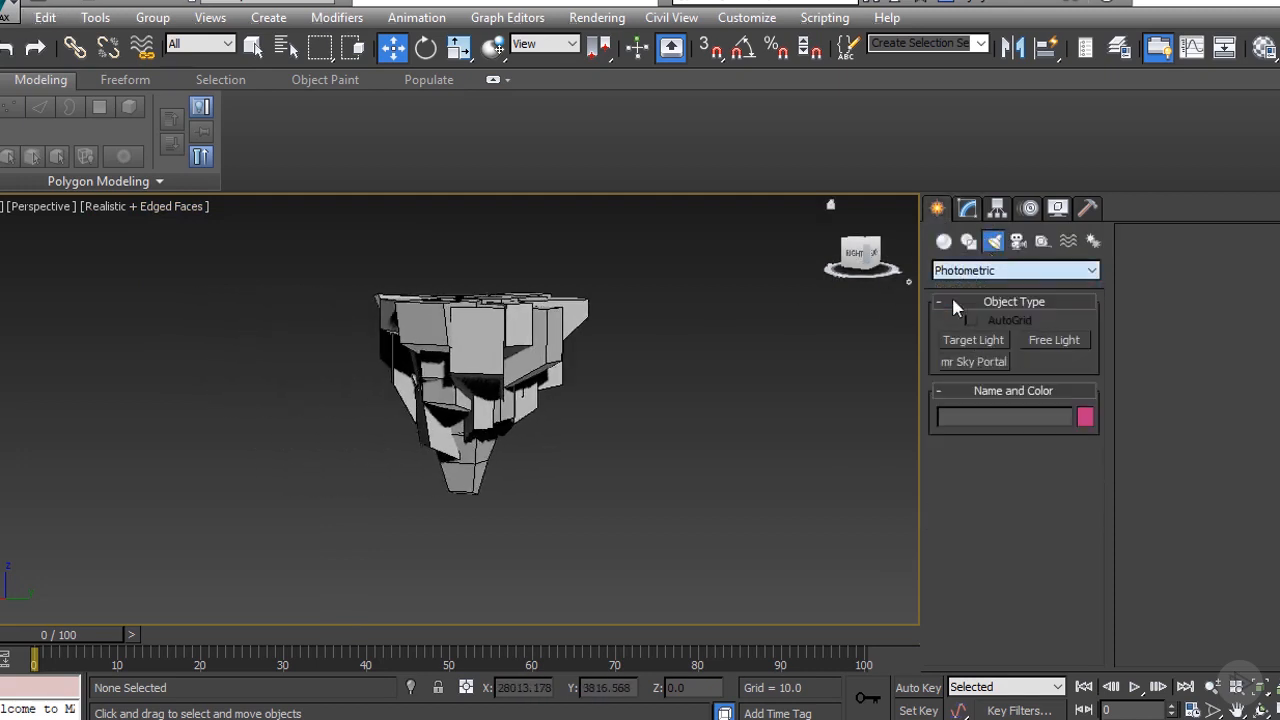
click(974, 384)
click(499, 405)
key(w)
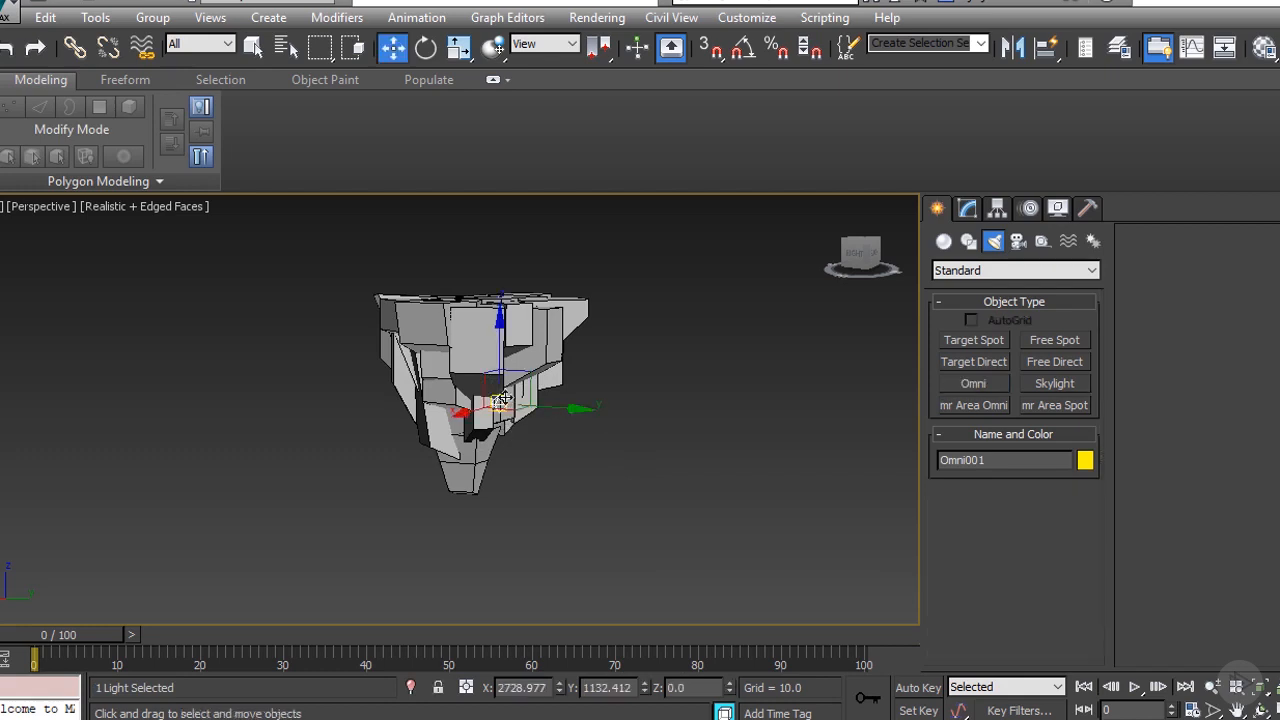
drag(535, 378, 678, 423)
Step: Turn on shadows for the omni light and move it slightly farther from the rock formation
click(966, 208)
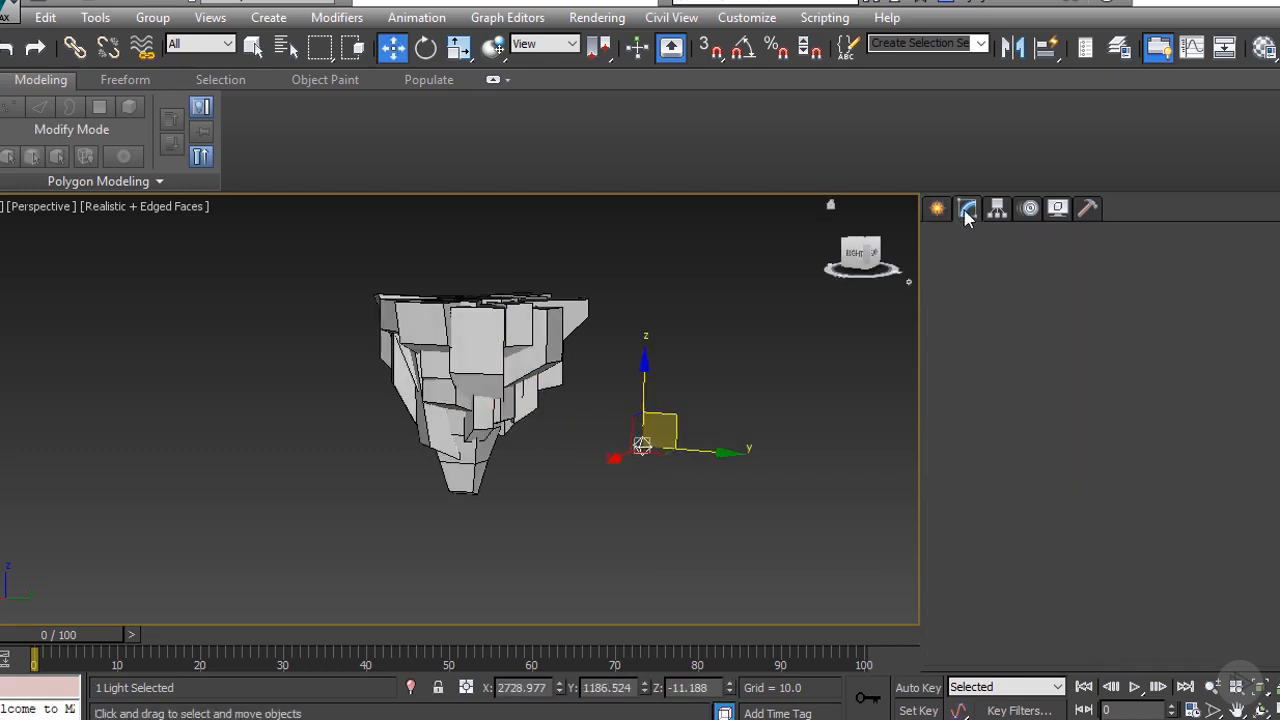
click(945, 654)
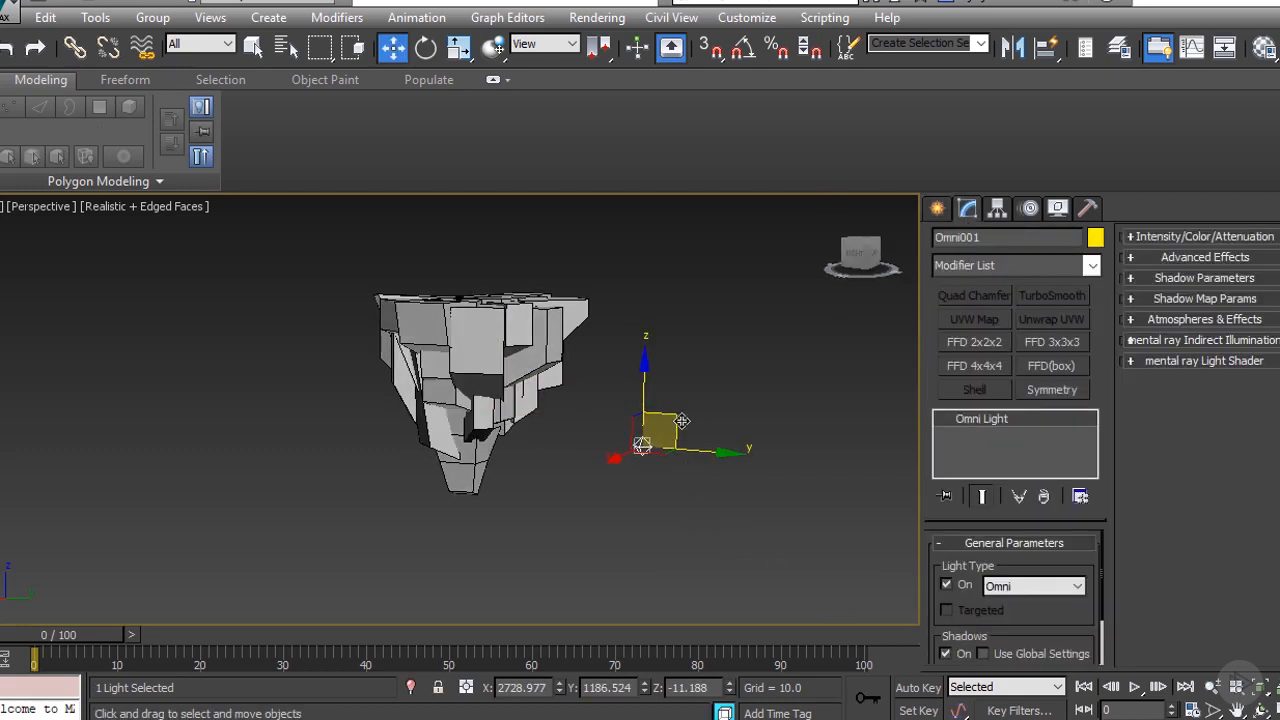
drag(660, 430, 721, 404)
Step: Illuminate the viewport with the scene lights instead of the default lights
click(135, 207)
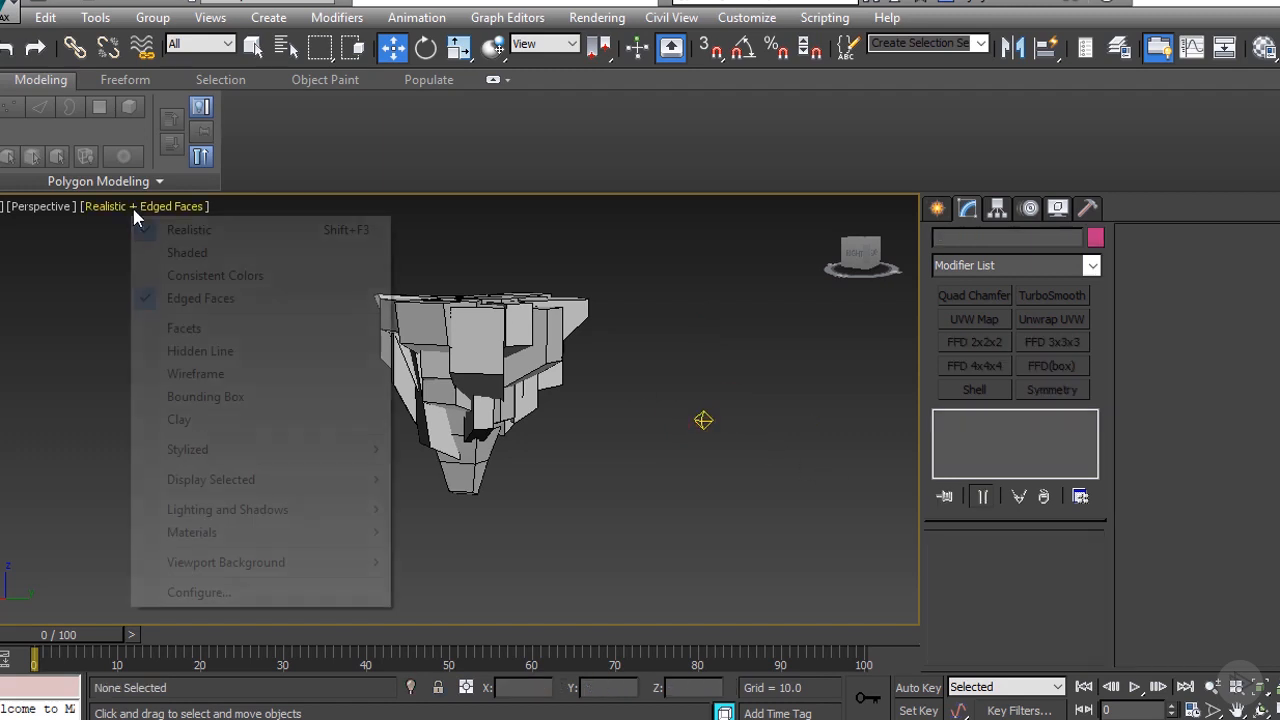
mouse_move(308, 515)
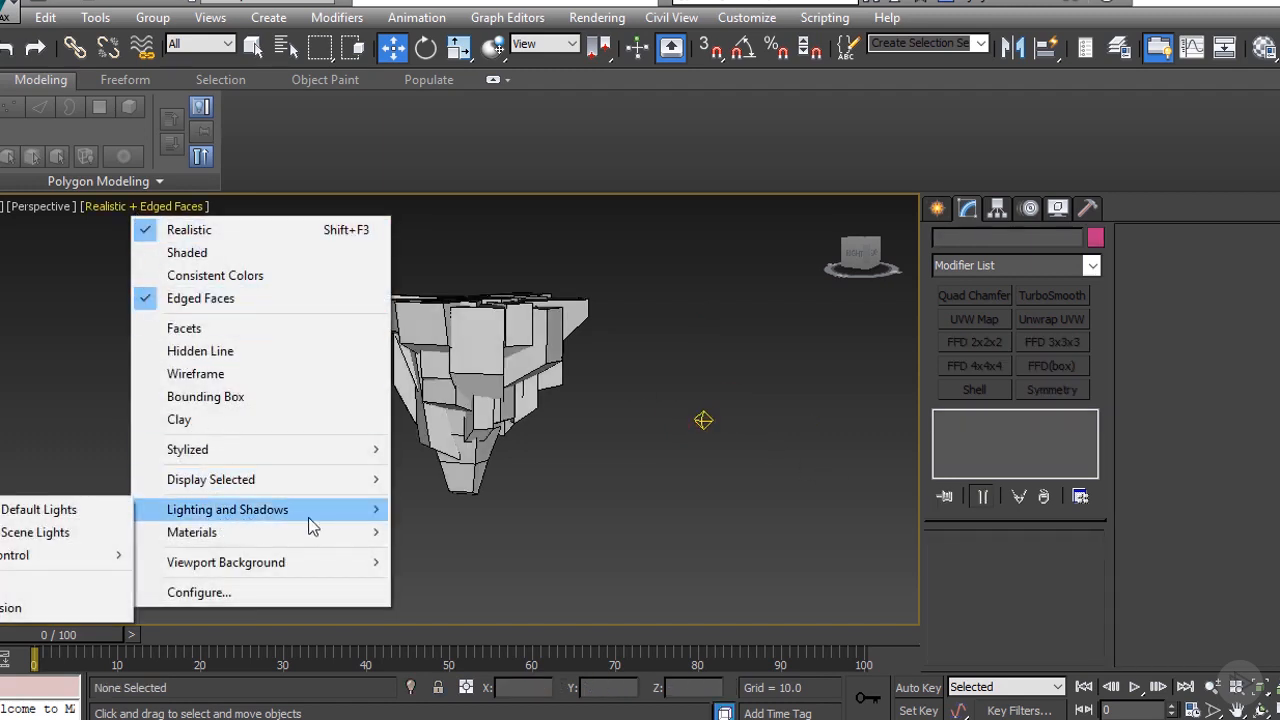
click(45, 532)
Step: Select the omni light and move it below the rock formation to about X -1627, Y -210, Z -1326
click(703, 420)
alt+middle_drag(802, 445, 717, 457)
scroll(742, 500, down, 2)
scroll(740, 490, up, 2)
drag(686, 467, 908, 324)
scroll(635, 408, down, 8)
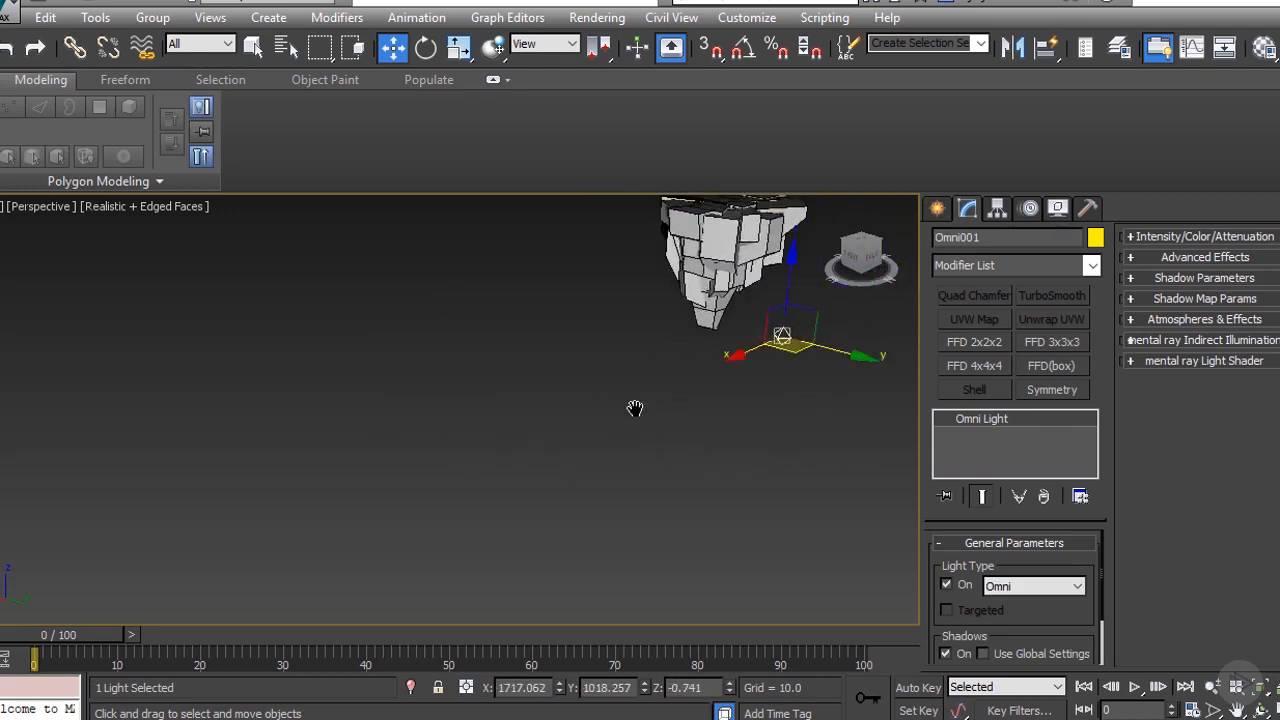
drag(660, 437, 672, 388)
scroll(684, 382, up, 5)
alt+middle_drag(693, 380, 726, 378)
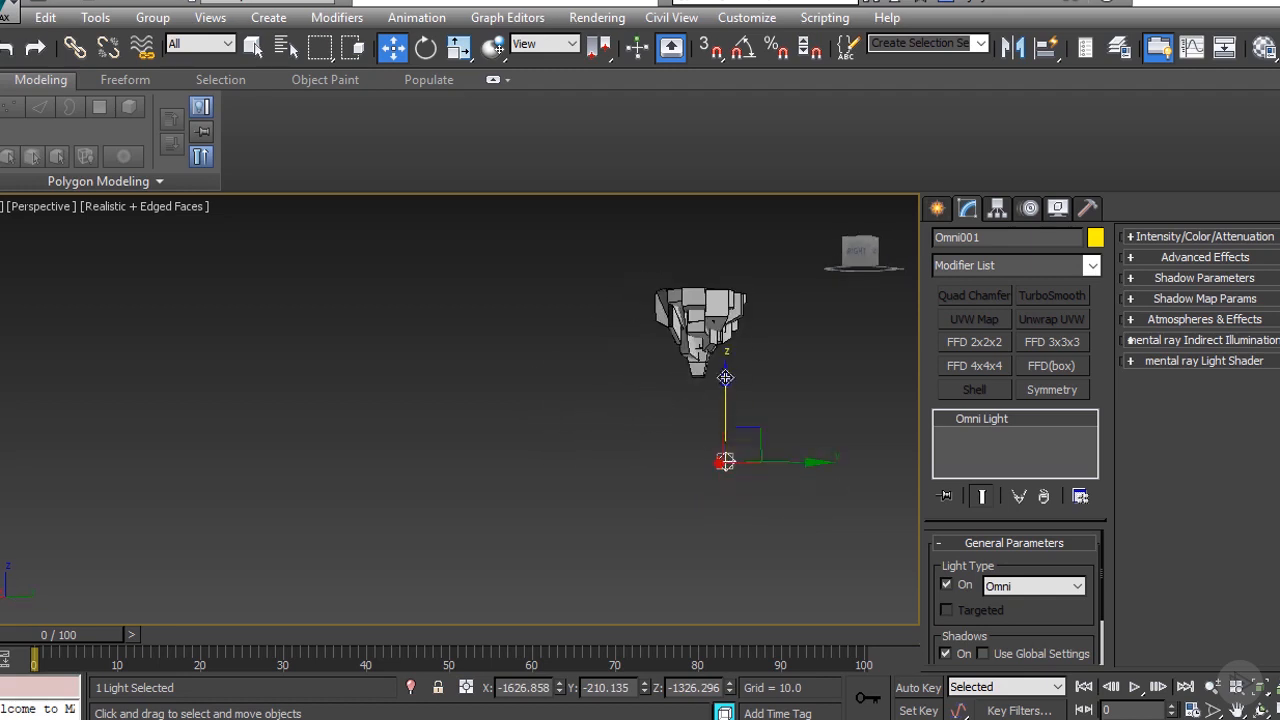
Step: Raise the omni light beside the rock formation, shifting it about 676 in Y and 997 in Z
click(768, 438)
click(725, 461)
drag(758, 440, 842, 320)
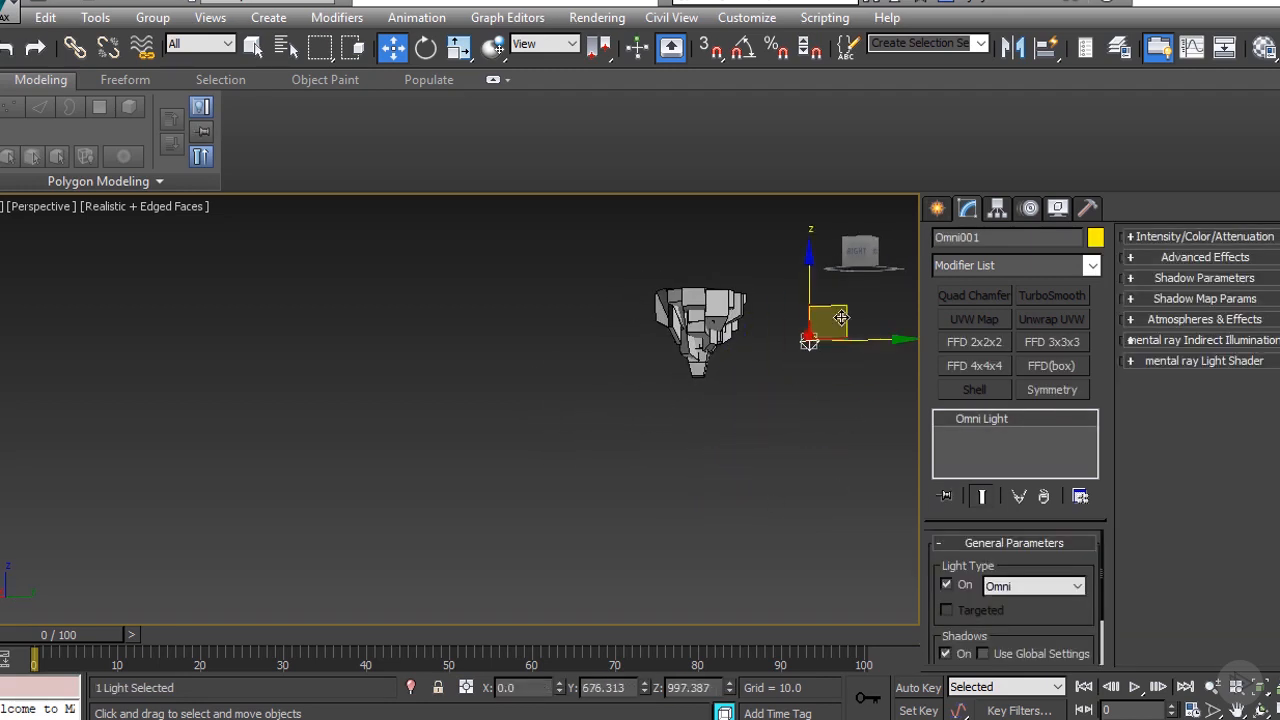
alt+middle_drag(842, 322, 834, 304)
Step: Reposition the omni light close beside the rock formation at about X -283, Y 458, Z -326
drag(823, 303, 797, 183)
scroll(760, 310, down, 5)
alt+middle_drag(760, 312, 617, 468)
scroll(716, 348, up, 4)
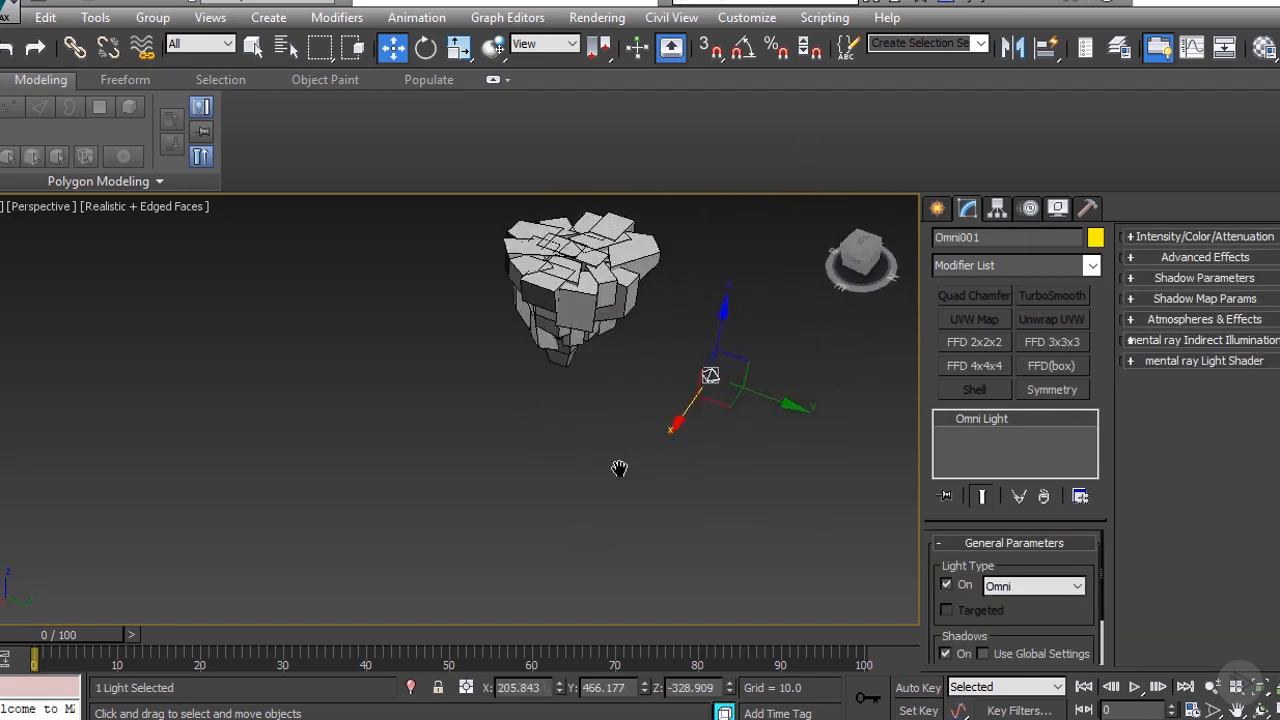
scroll(617, 468, up, 1)
drag(750, 370, 768, 302)
drag(743, 272, 738, 299)
mouse_move(738, 299)
alt+middle_down()
mouse_move(740, 243)
mouse_move(748, 290)
alt+middle_up()
drag(752, 315, 791, 251)
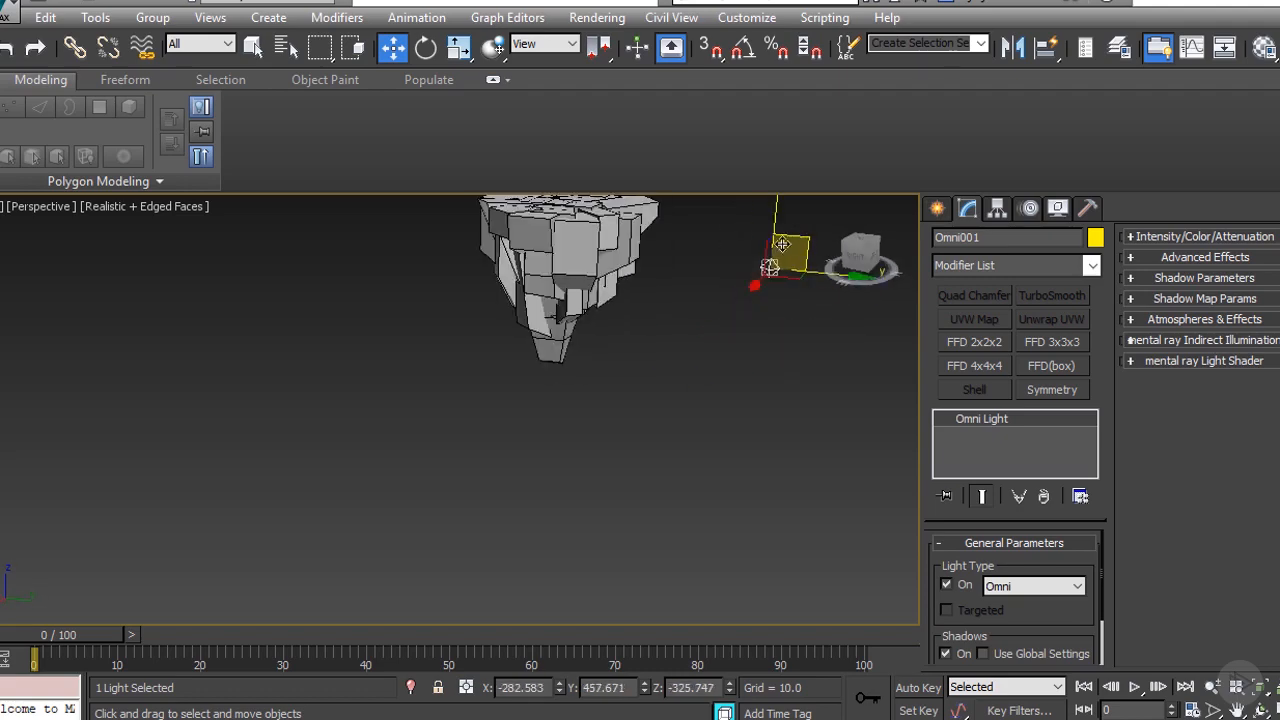
alt+middle_drag(791, 251, 750, 235)
Step: Turn off the edged faces display in the perspective viewport and check the shadows on the rock blocks up close
click(149, 208)
click(200, 298)
click(520, 357)
scroll(555, 357, up, 4)
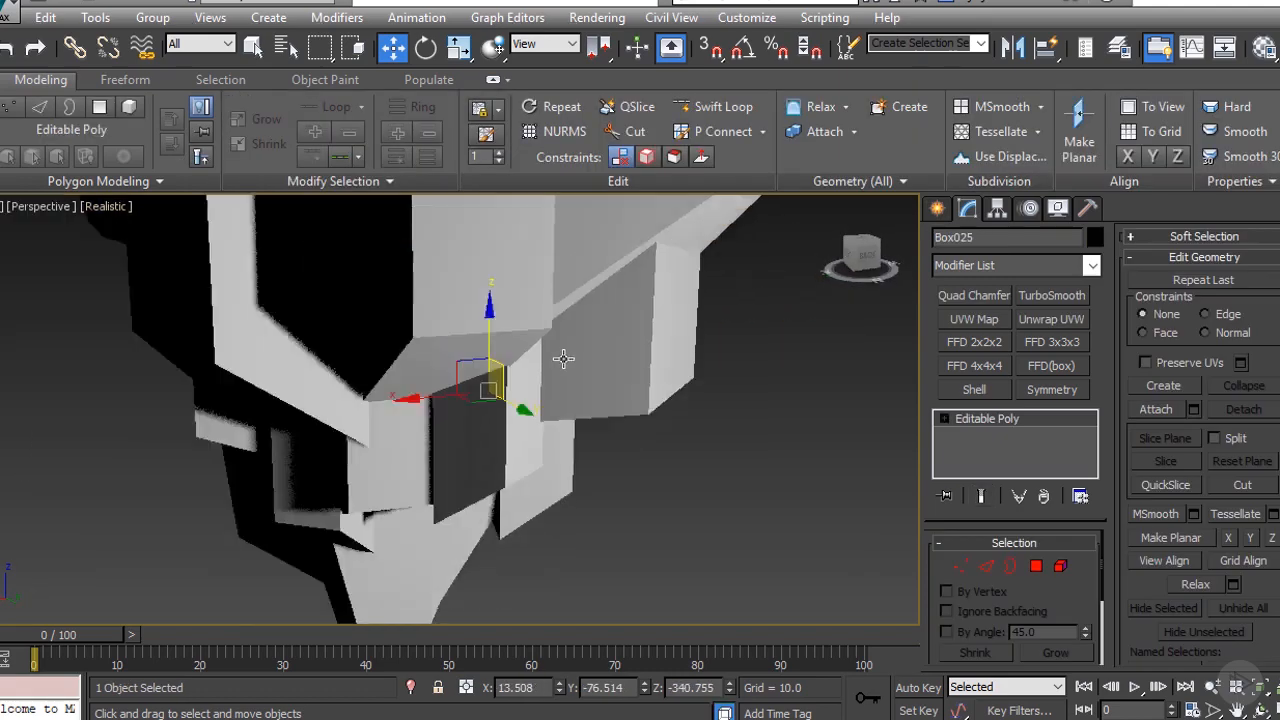
scroll(637, 350, down, 4)
Step: Create a standard skylight away from the rock formation at about X 2672, Y 3238, Z 0
click(937, 208)
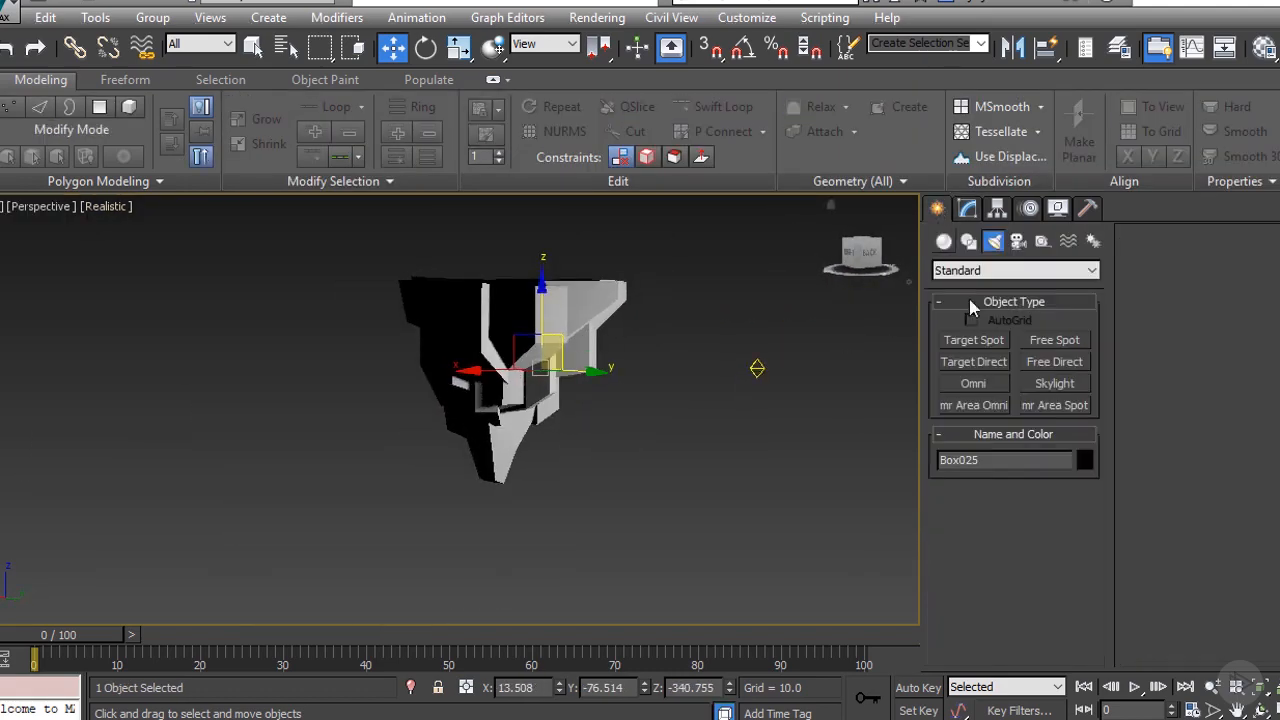
click(1055, 388)
click(684, 494)
right_click(686, 491)
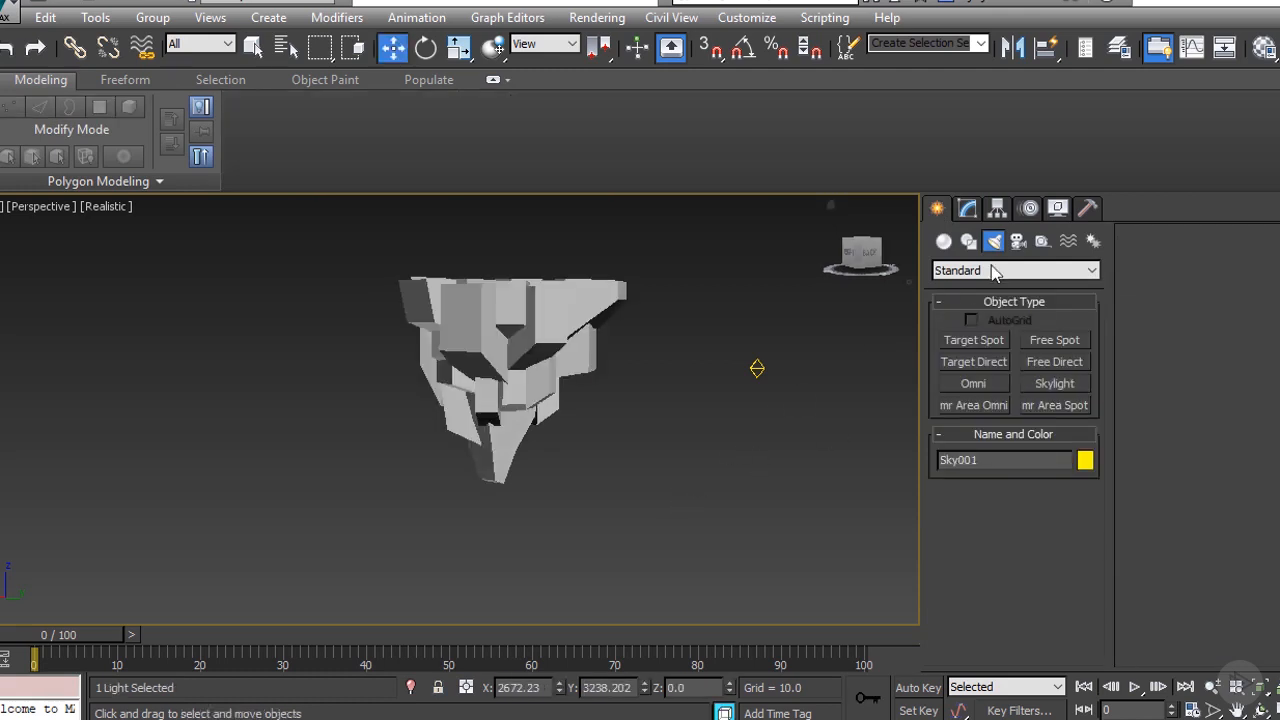
scroll(699, 418, down, 5)
scroll(699, 418, up, 3)
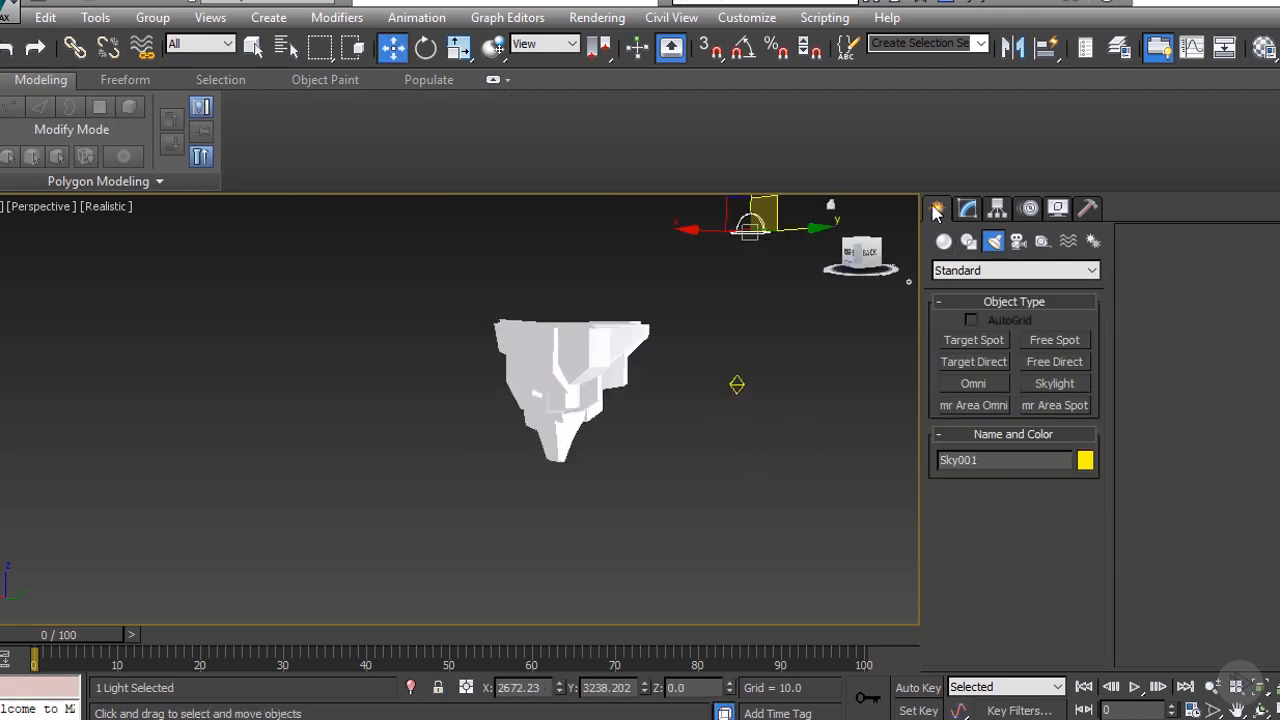
Step: Set the skylight's multiplier to 0.1 and deselect the light
click(967, 210)
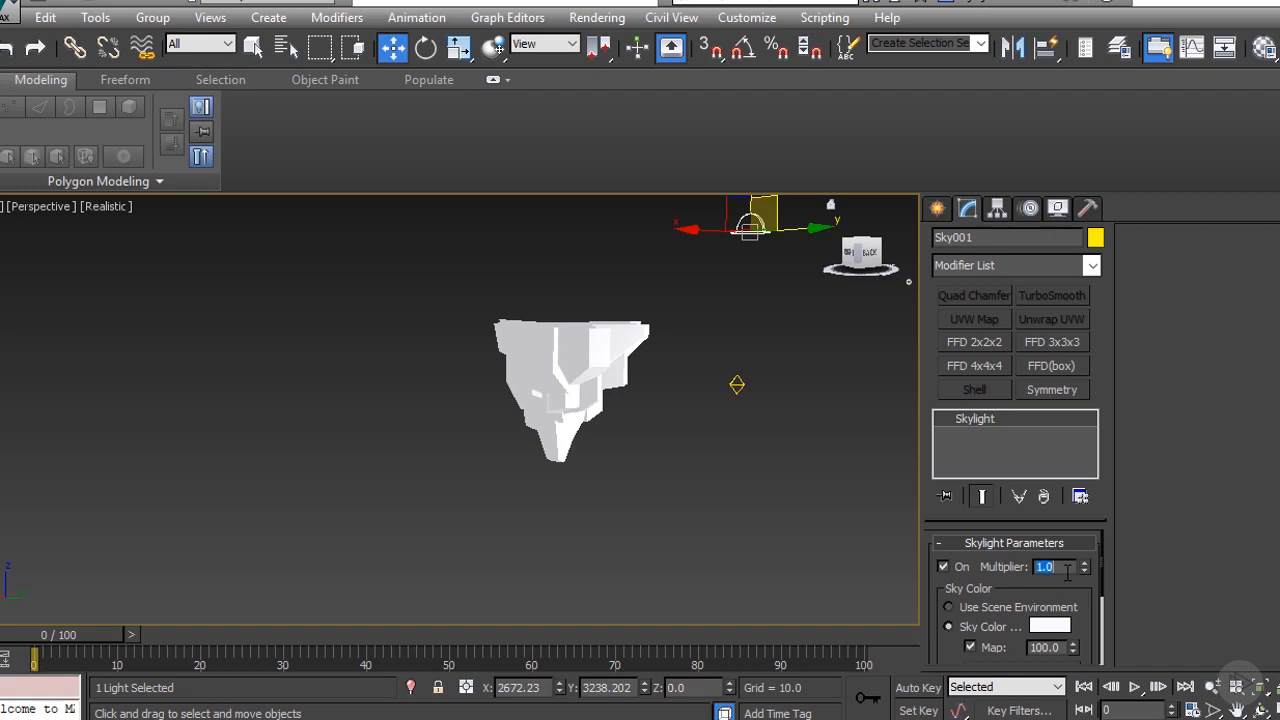
key(Return)
click(688, 460)
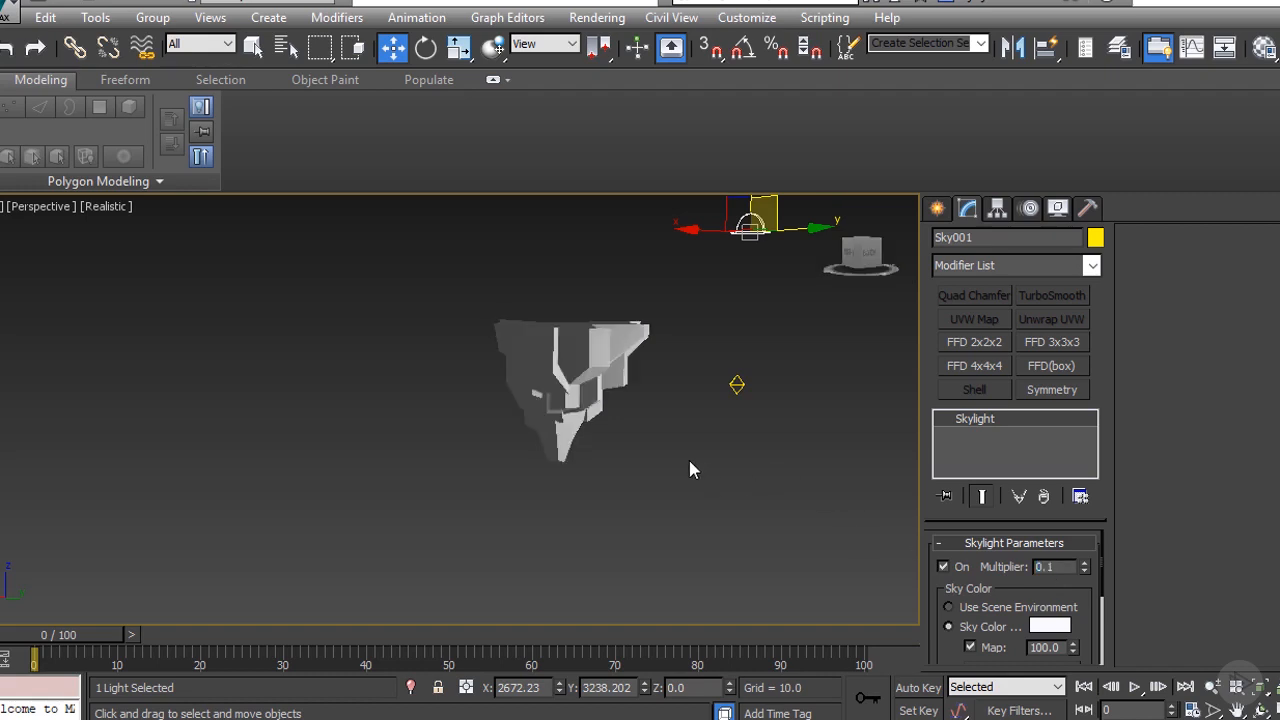
scroll(603, 369, up, 2)
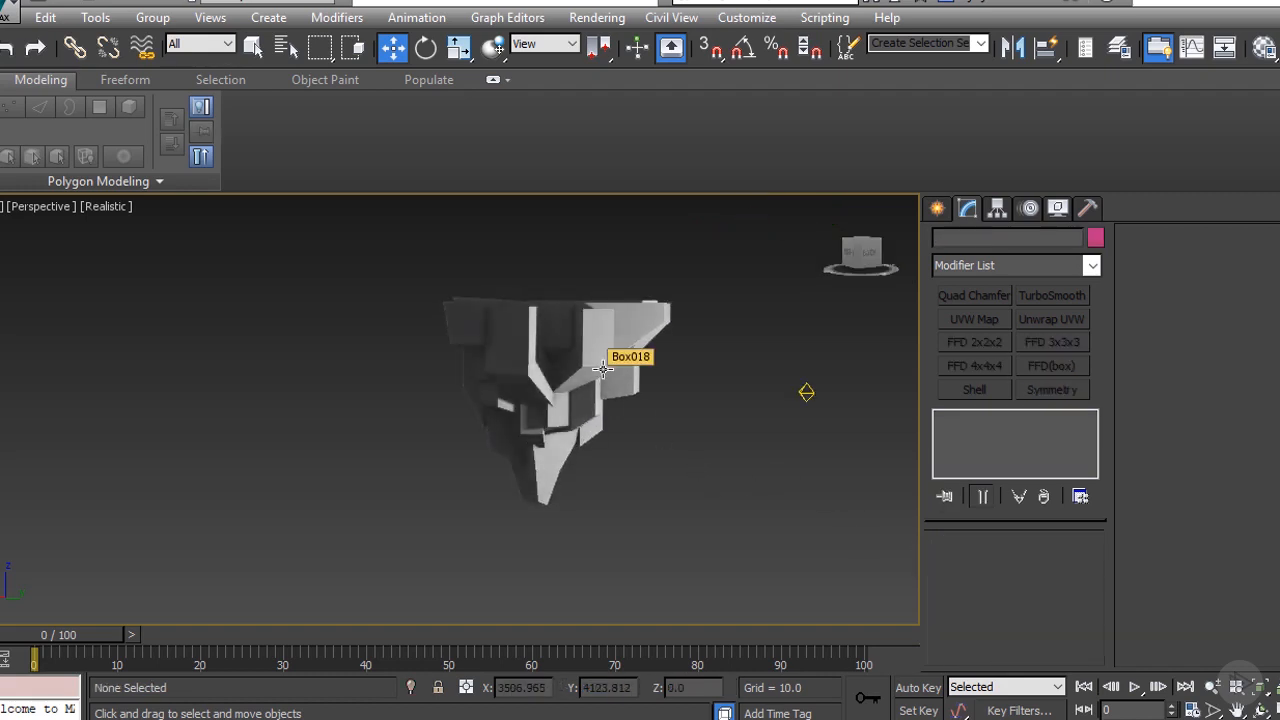
Step: Examine the lit and shadowed sides of the rock formation from several angles
click(517, 450)
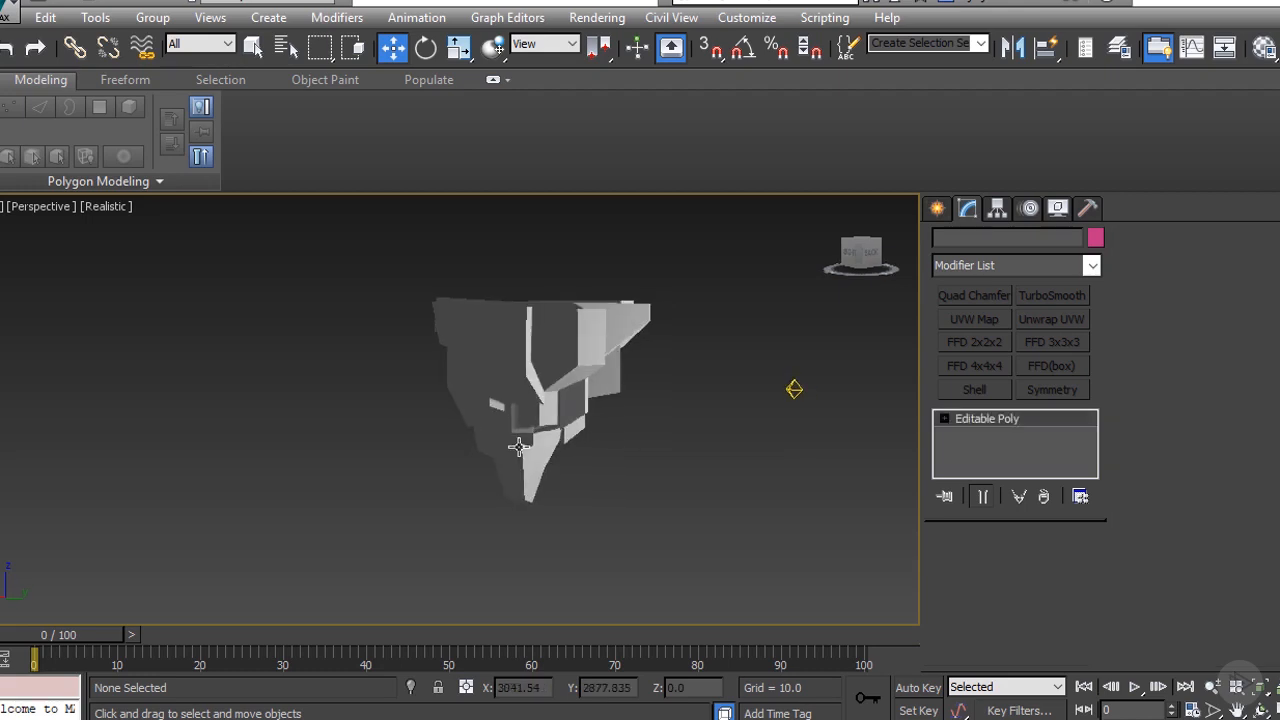
key(z)
alt+middle_drag(517, 446, 727, 443)
scroll(727, 443, down, 4)
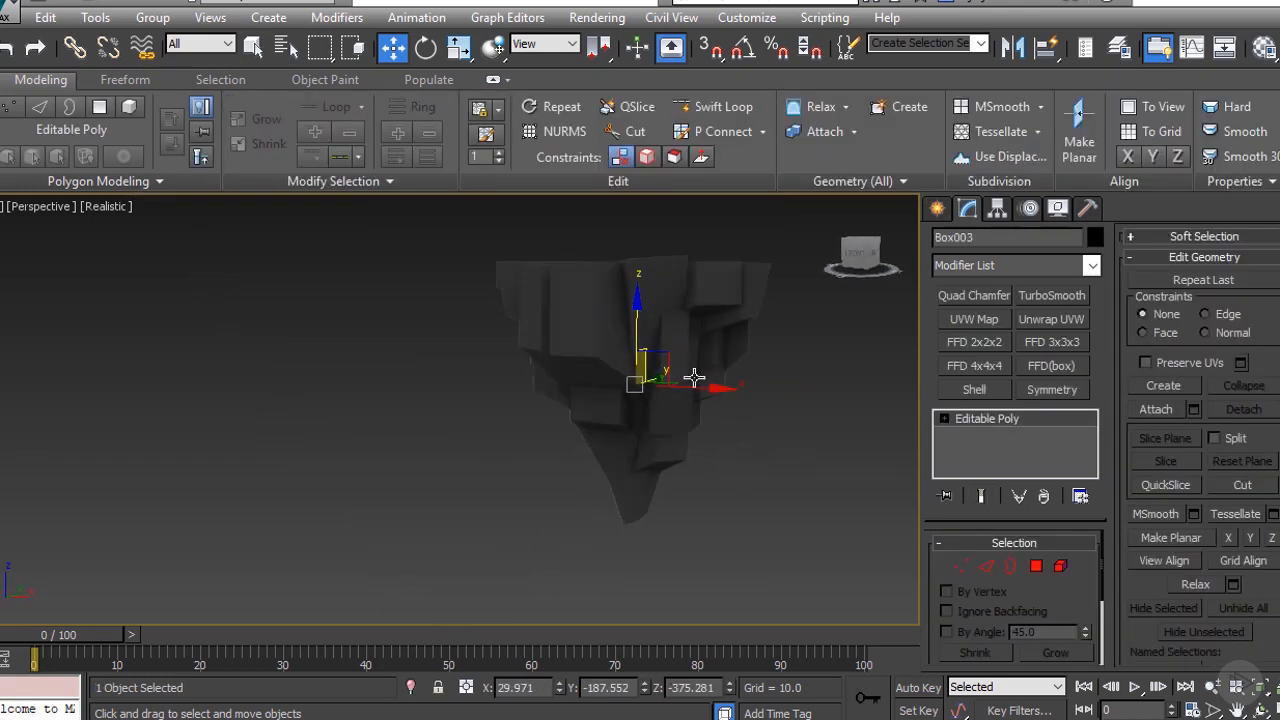
mouse_move(575, 441)
alt+middle_down()
mouse_move(580, 408)
mouse_move(628, 404)
alt+middle_up()
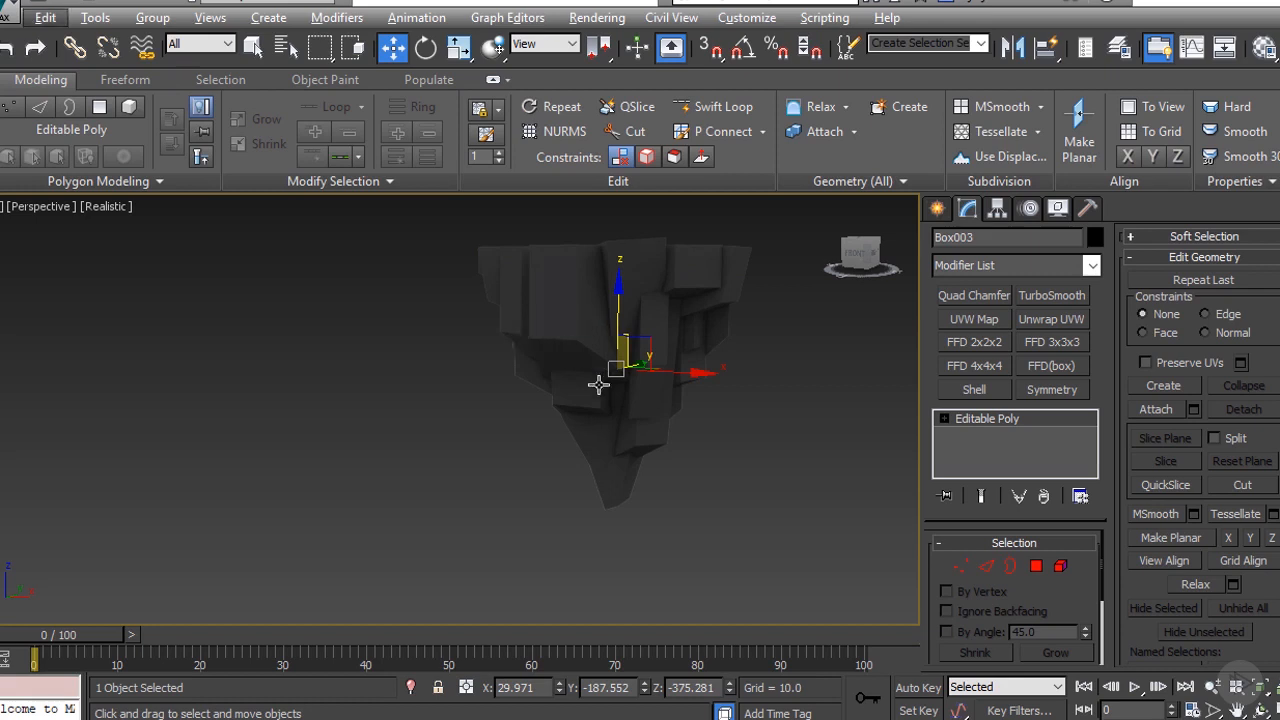
mouse_move(433, 389)
alt+middle_down()
mouse_move(585, 391)
mouse_move(634, 374)
mouse_move(599, 383)
alt+middle_up()
scroll(603, 378, up, 3)
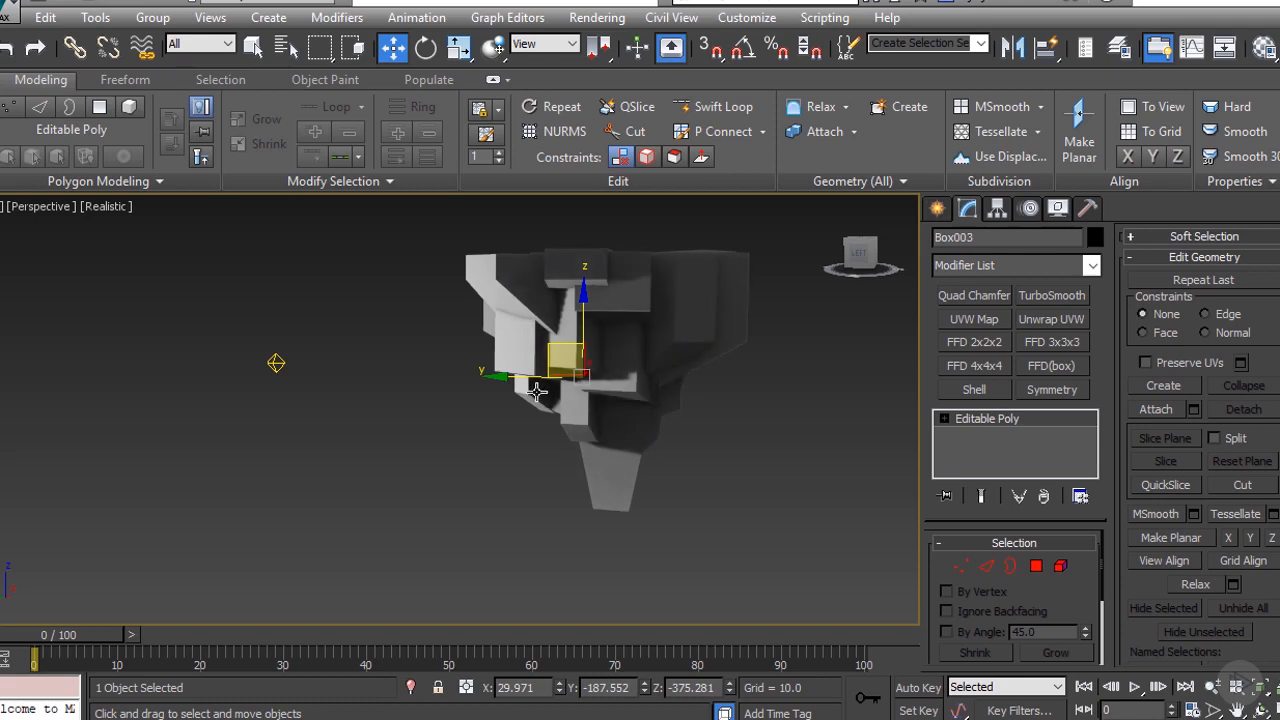
click(495, 467)
alt+middle_drag(463, 470, 441, 455)
scroll(470, 446, down, 3)
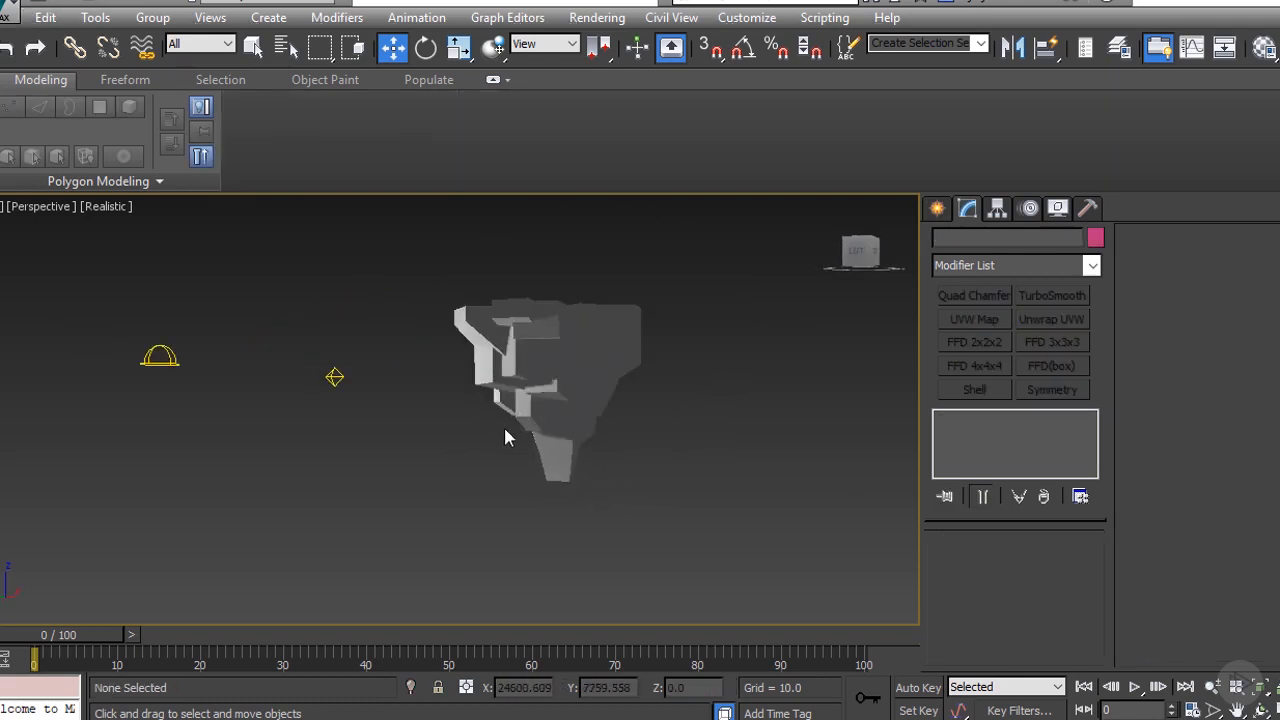